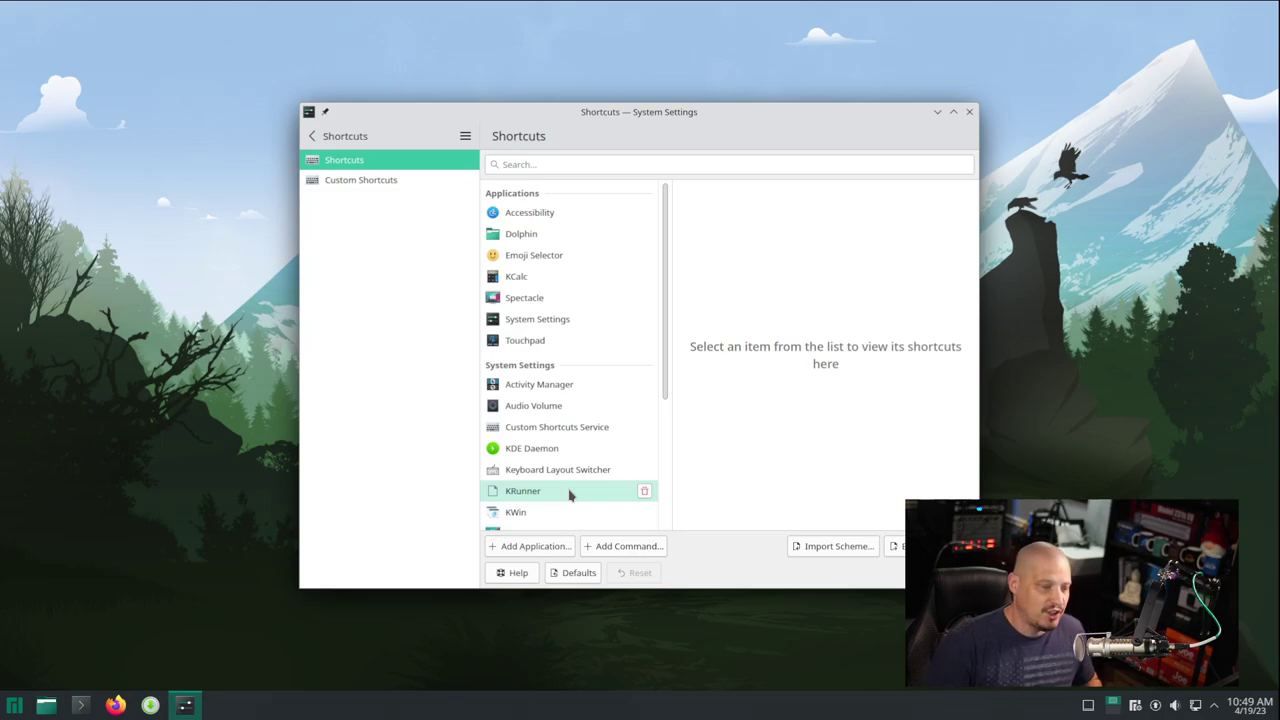
- View the shortcuts assigned to KRunner and try opening both the KRunner search bar and the application launcher
{"action": "left_click", "coordinate": [569, 494]}
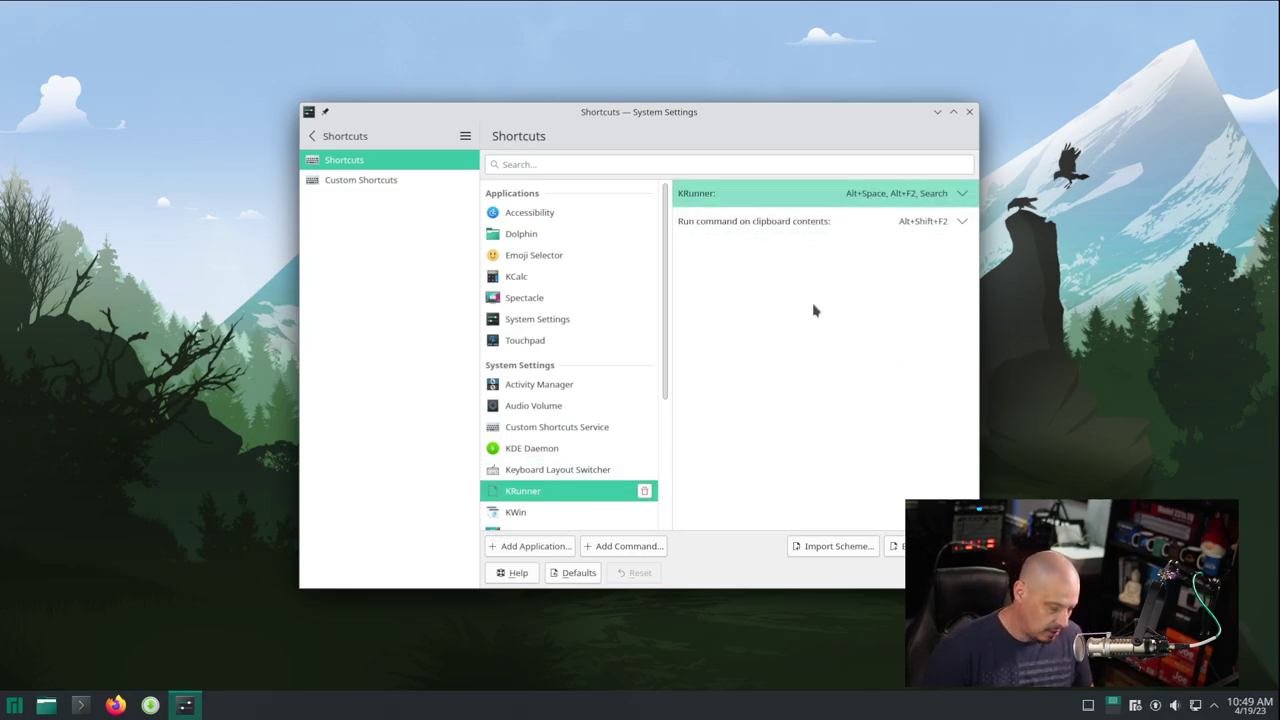
{"action": "key", "text": "alt+space"}
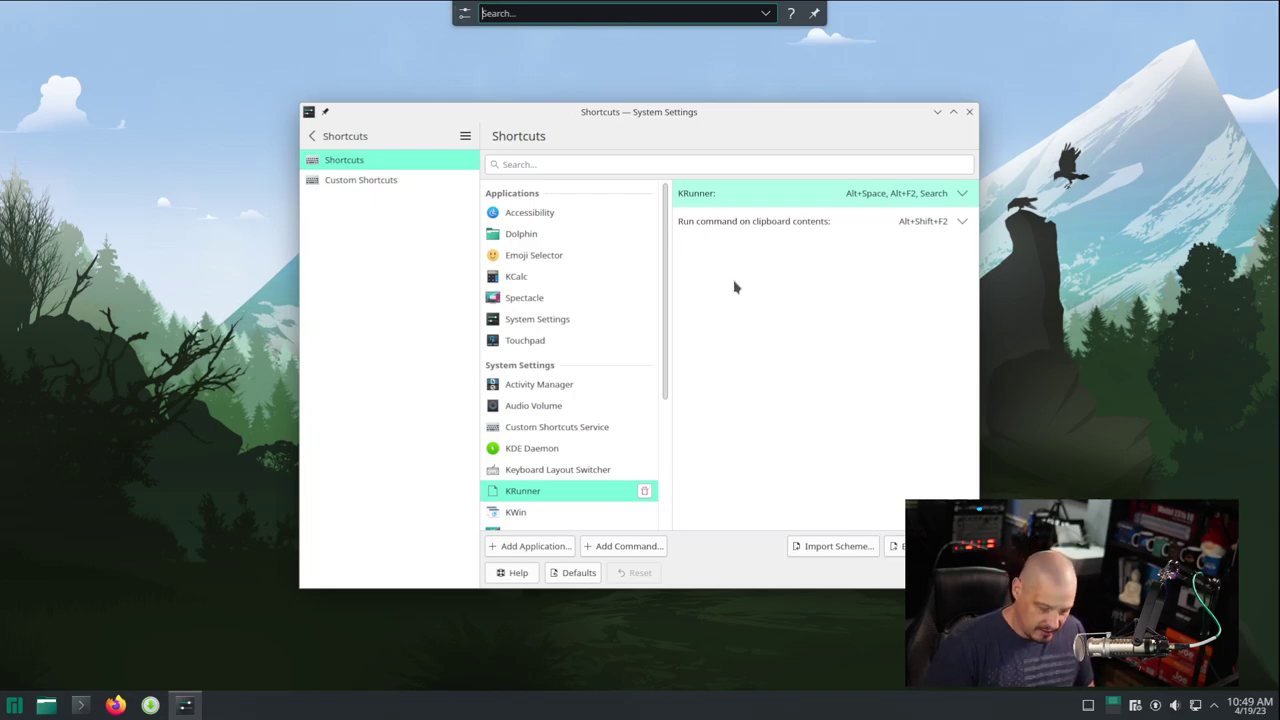
{"action": "left_click", "coordinate": [15, 705]}
{"action": "left_click", "coordinate": [15, 705]}
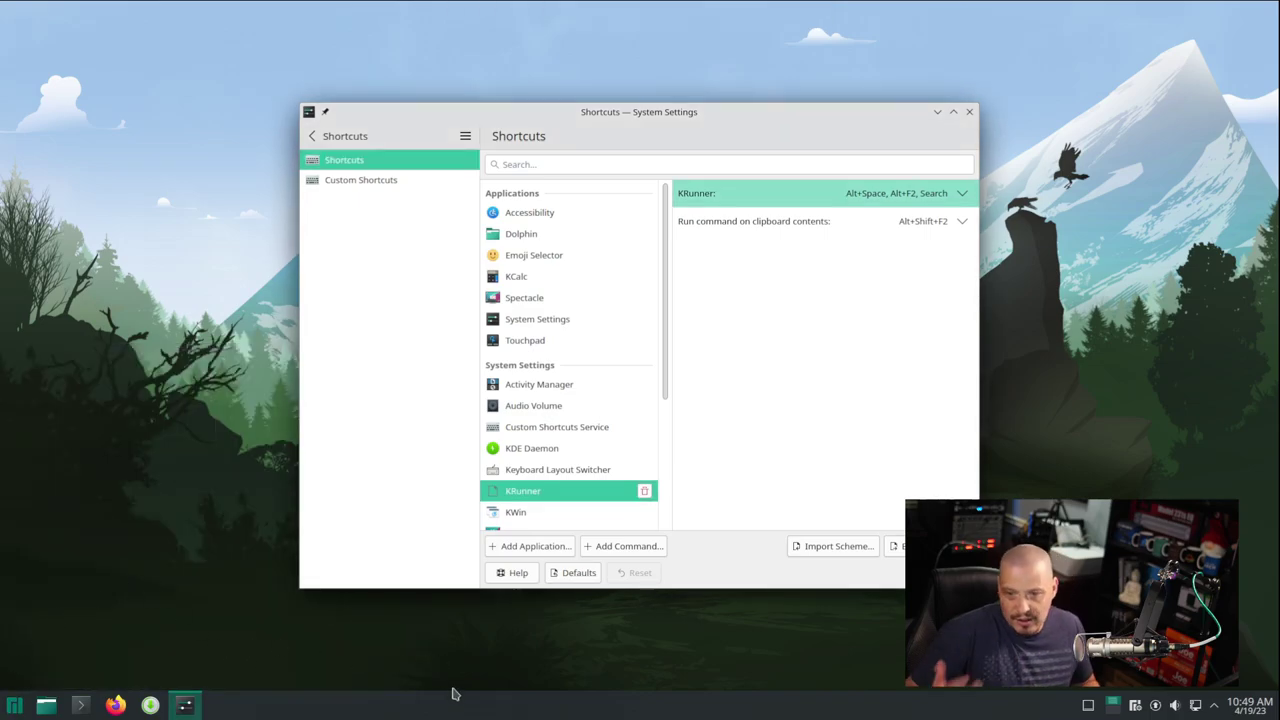
{"action": "key", "text": "alt+space"}
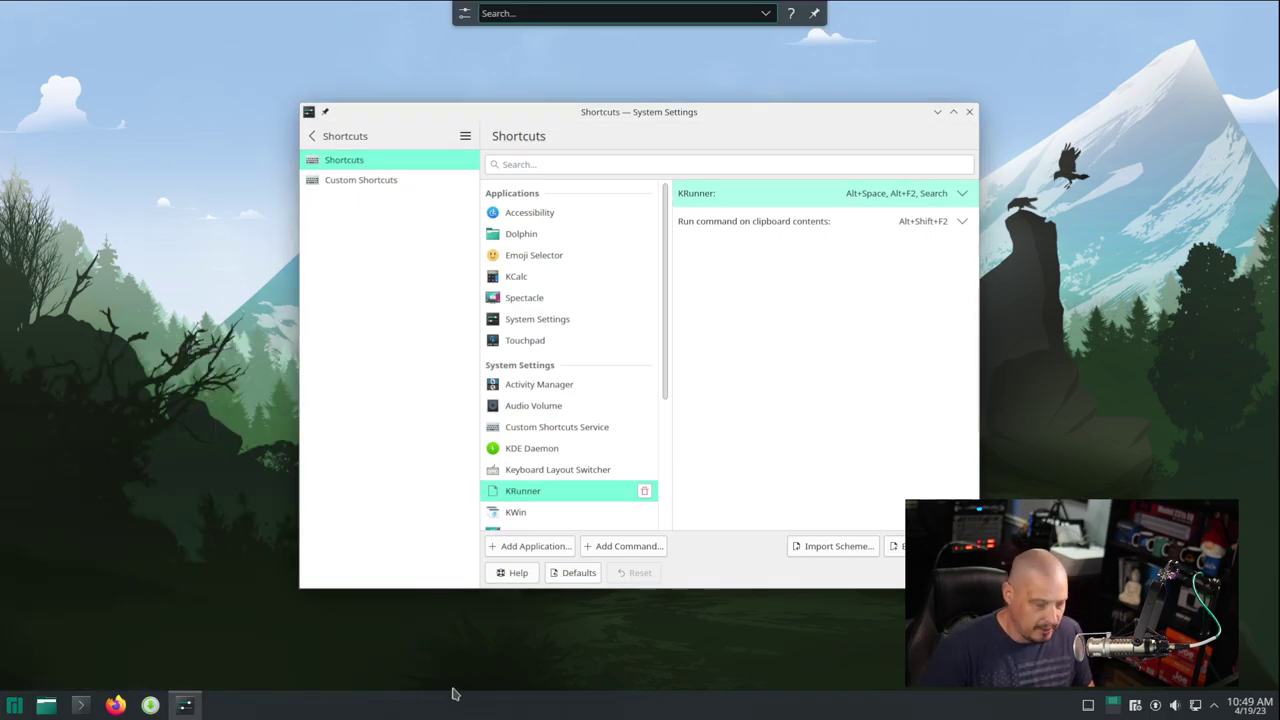
{"action": "key", "text": "Escape"}
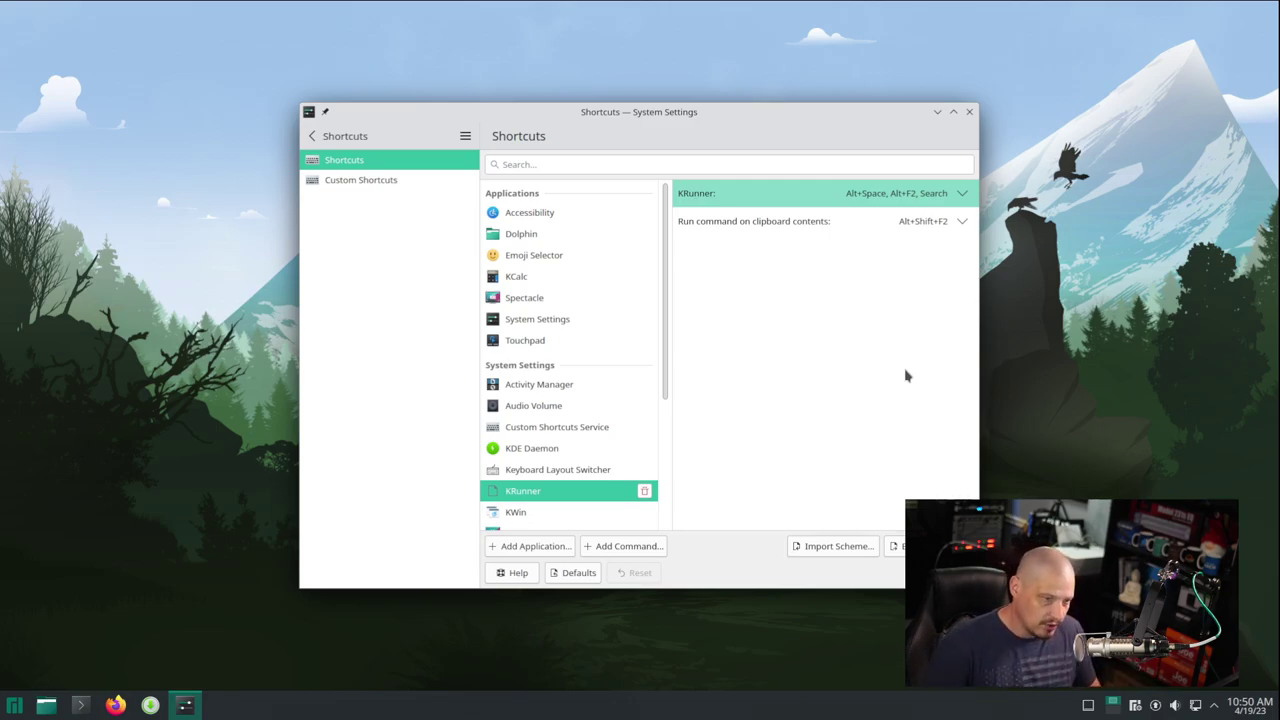
- Add Meta+Shift+Return as a custom shortcut for KRunner, apply it, and test that shortcut
{"action": "left_click", "coordinate": [809, 205]}
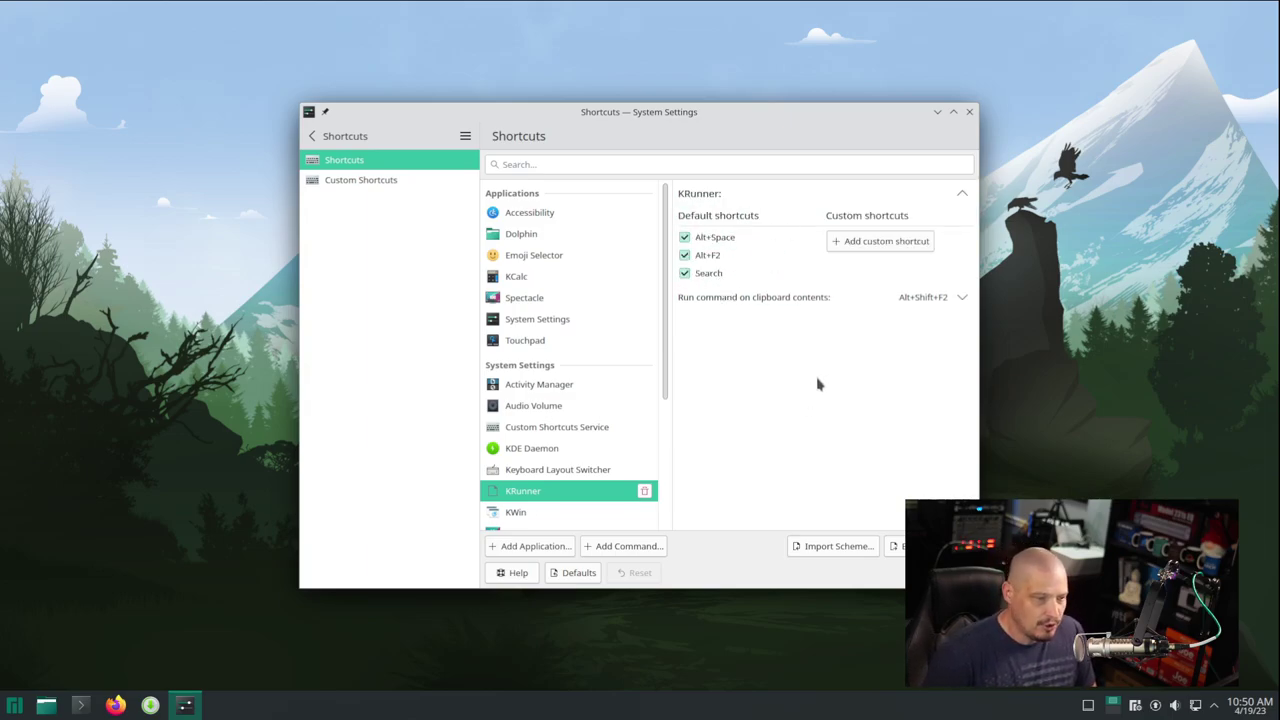
{"action": "left_click", "coordinate": [860, 242]}
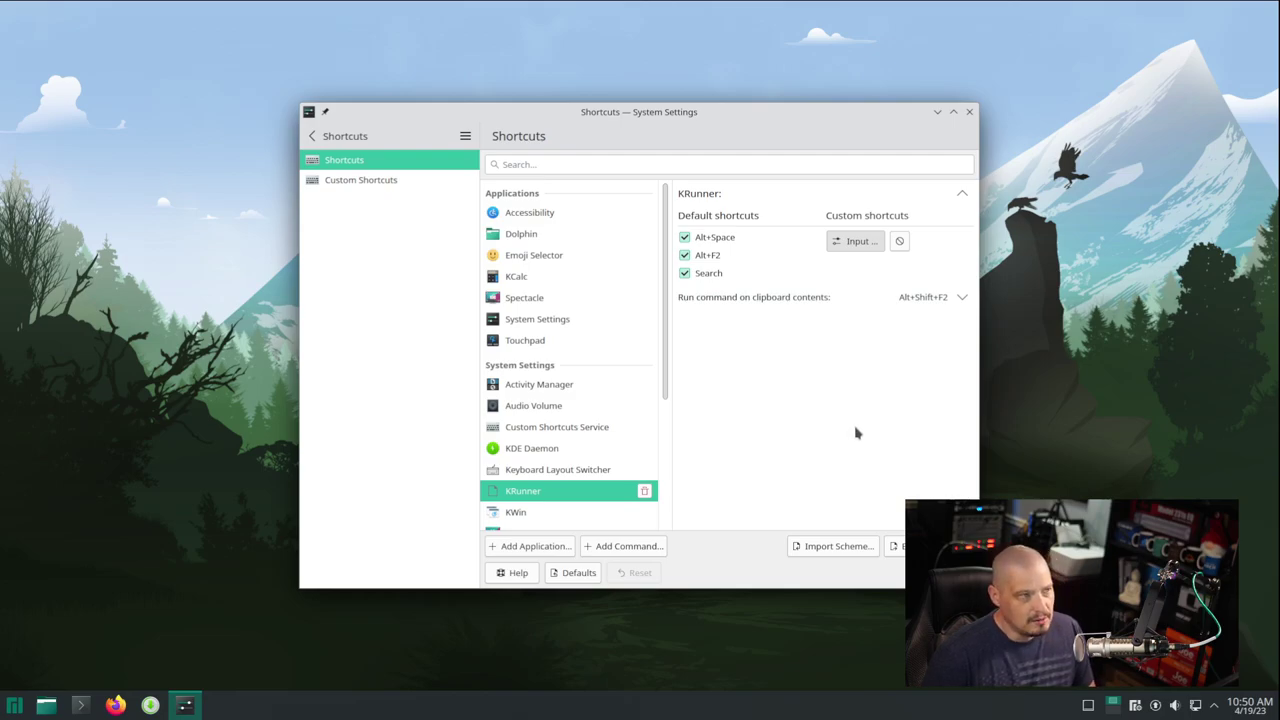
{"action": "key", "text": "super+shift+Return"}
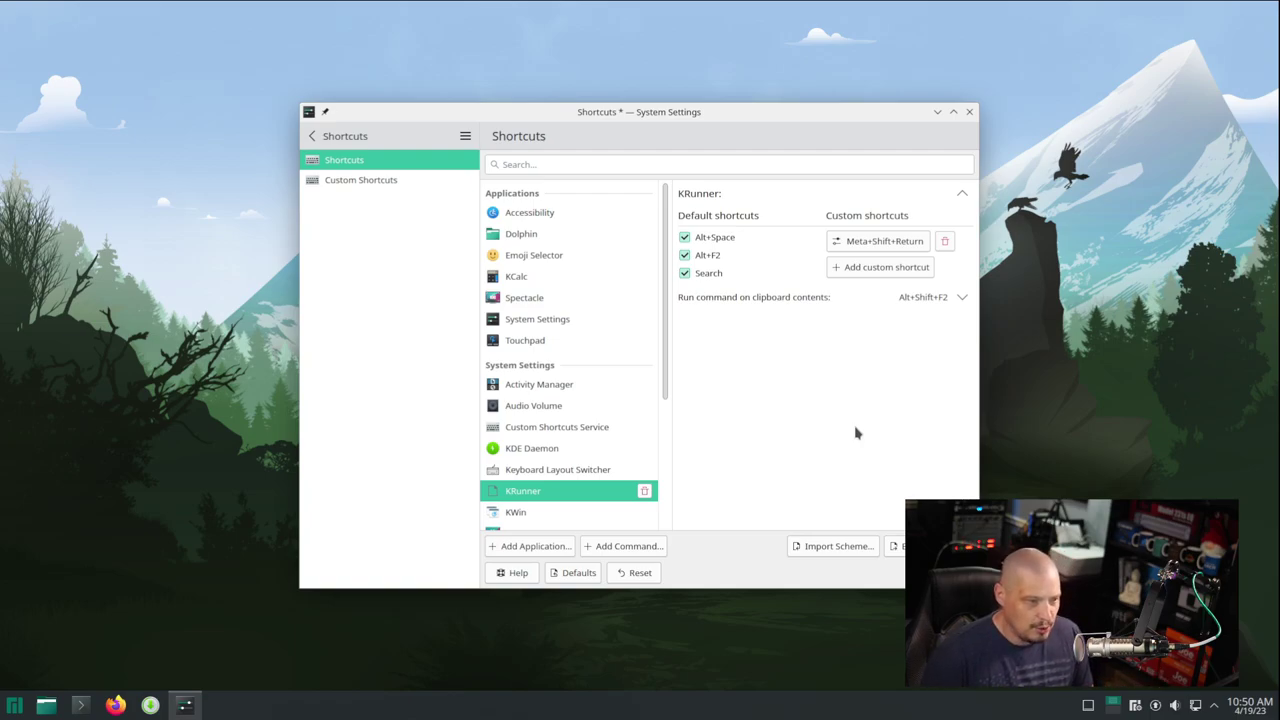
{"action": "left_click", "coordinate": [945, 573]}
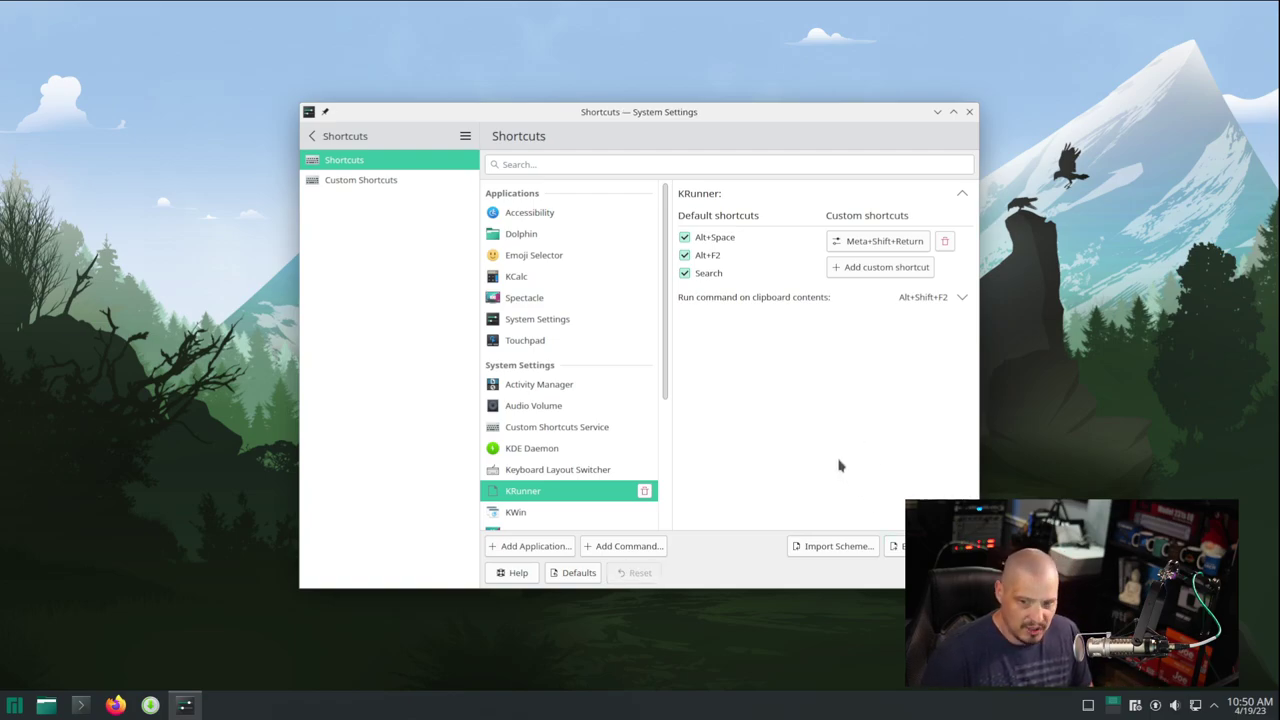
{"action": "key", "text": "super+shift+Return"}
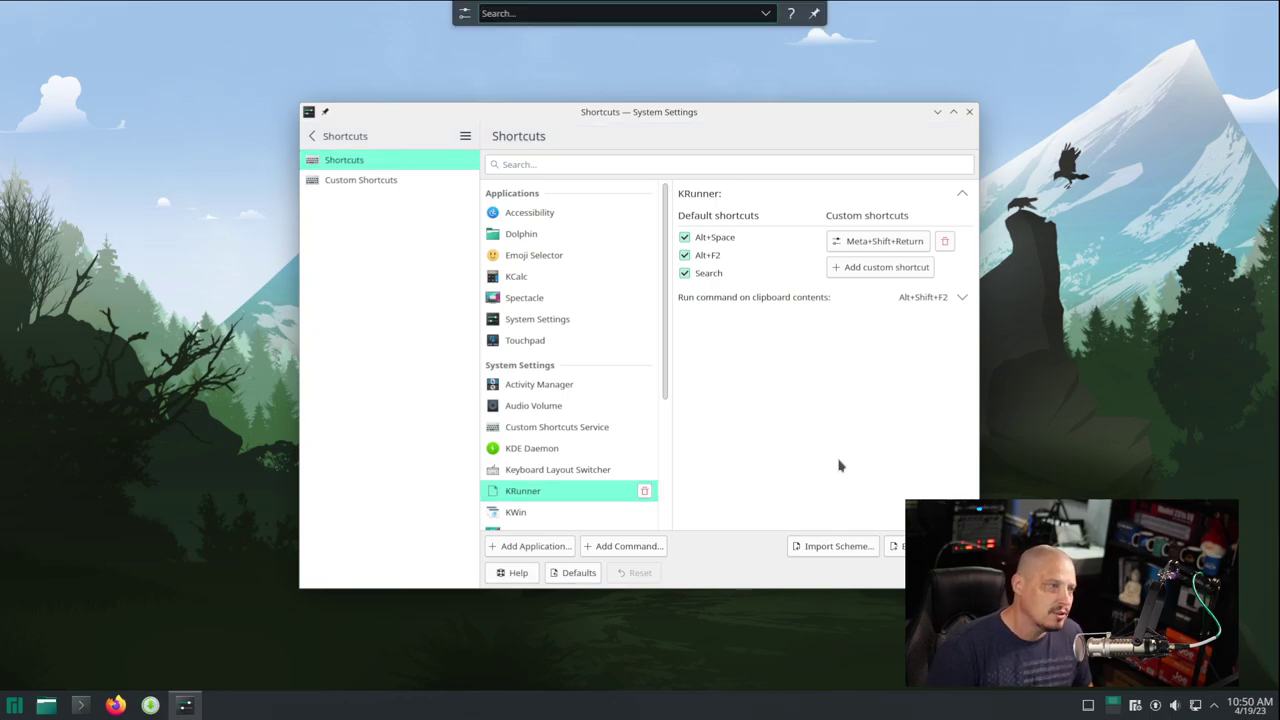
{"action": "key", "text": "Escape"}
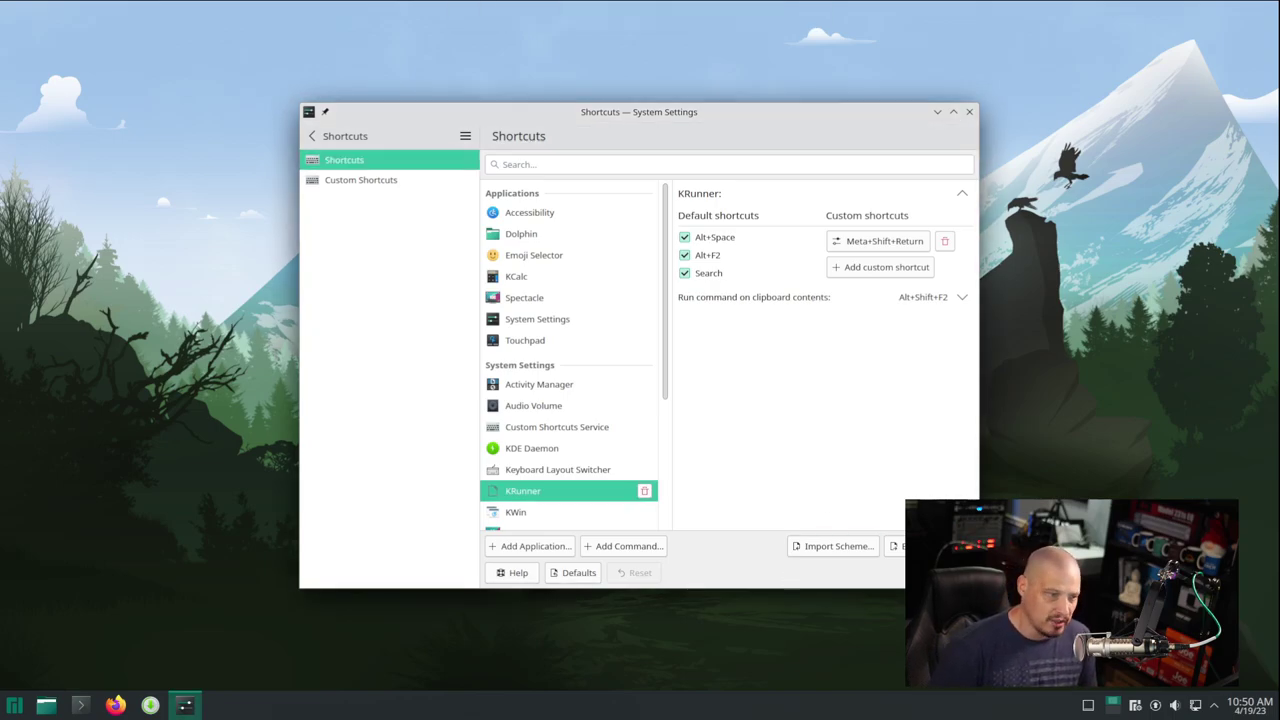
- Disable KRunner's default shortcuts Alt+Space, Alt+F2 and Search
{"action": "left_click", "coordinate": [685, 237]}
{"action": "left_click", "coordinate": [685, 255]}
{"action": "left_click", "coordinate": [685, 273]}
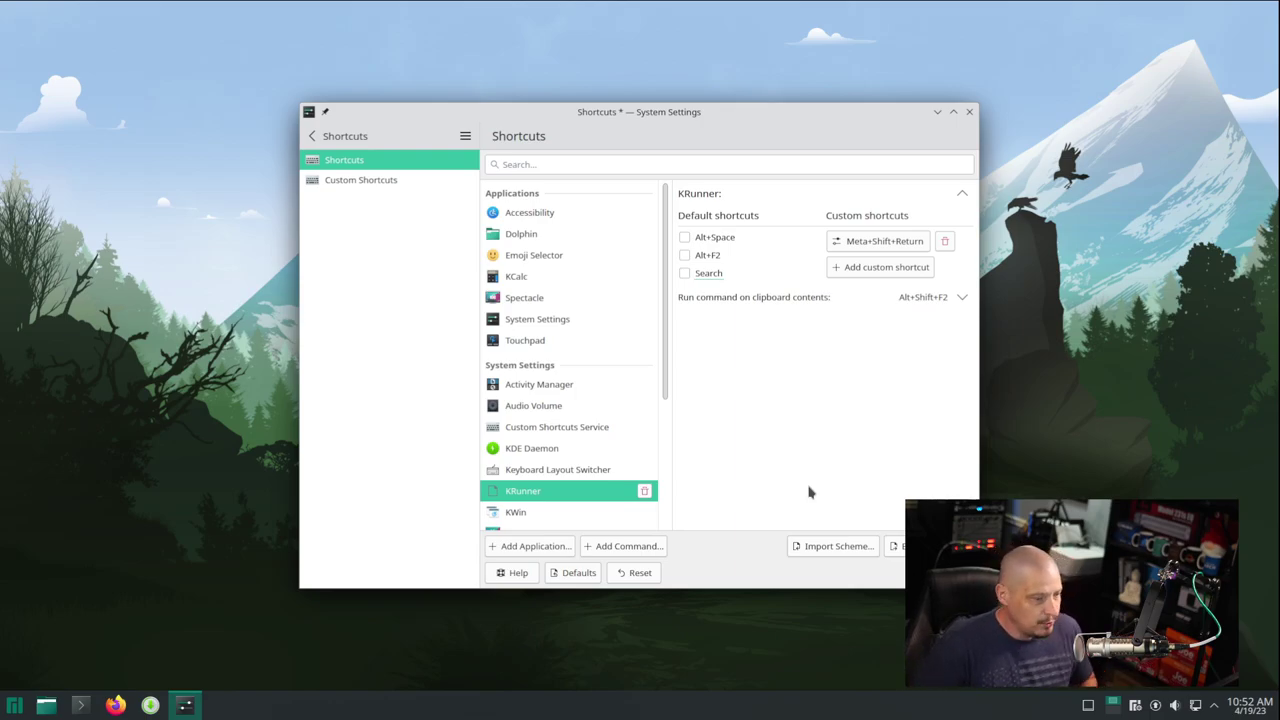
{"action": "left_click", "coordinate": [848, 492]}
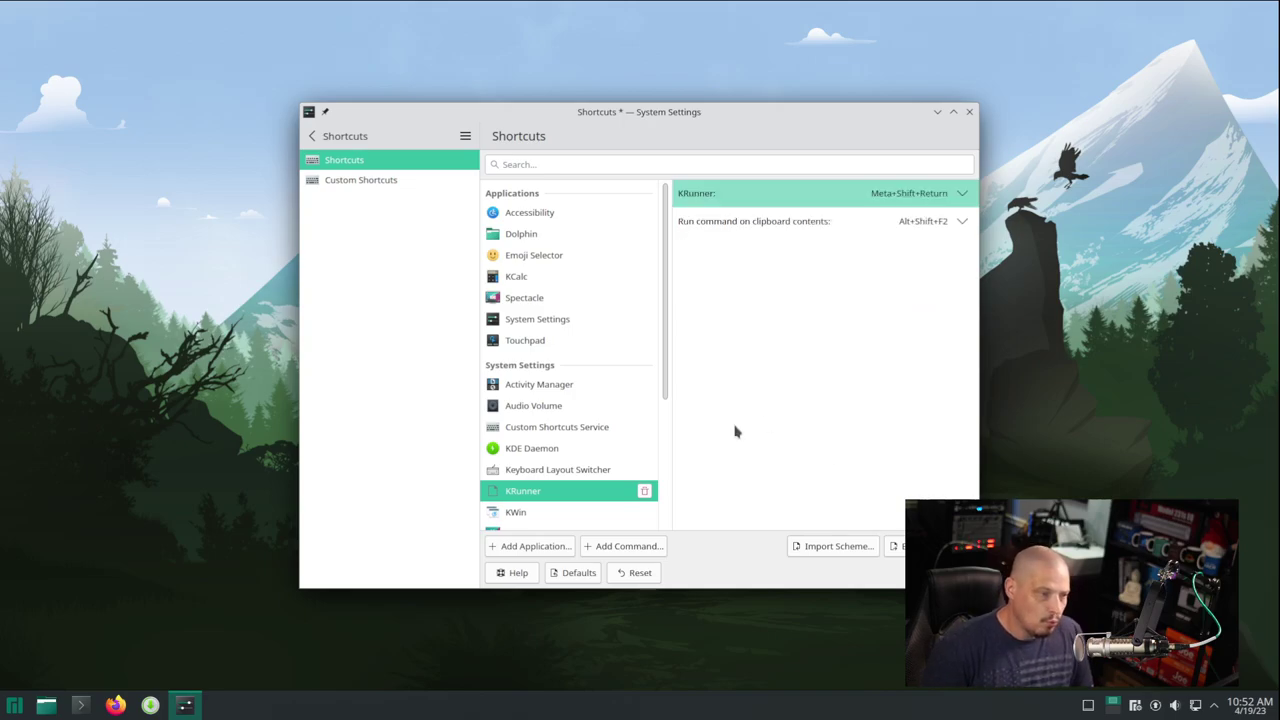
- Assign Meta+Shift+C to KWin's Close Window action in place of the default Alt+F4, and apply the changes
{"action": "scroll", "coordinate": [606, 430], "scroll_direction": "down", "scroll_amount": 2}
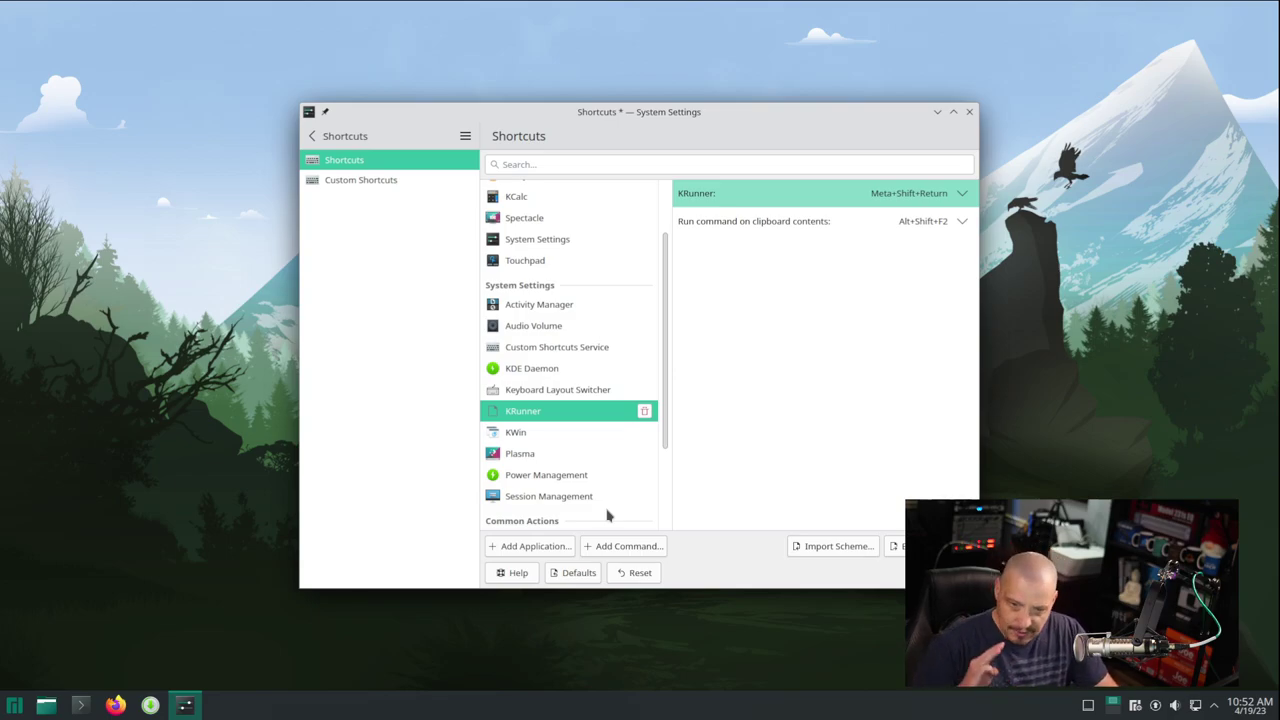
{"action": "left_click", "coordinate": [564, 432]}
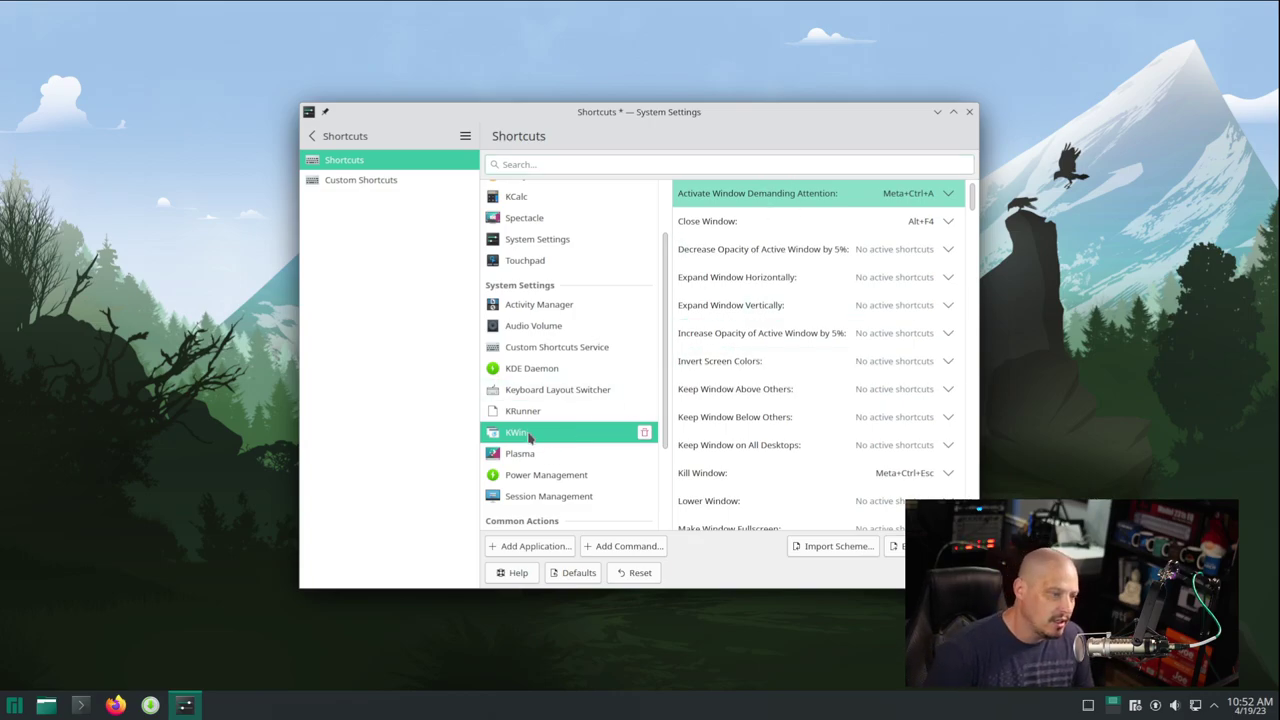
{"action": "left_click", "coordinate": [843, 228]}
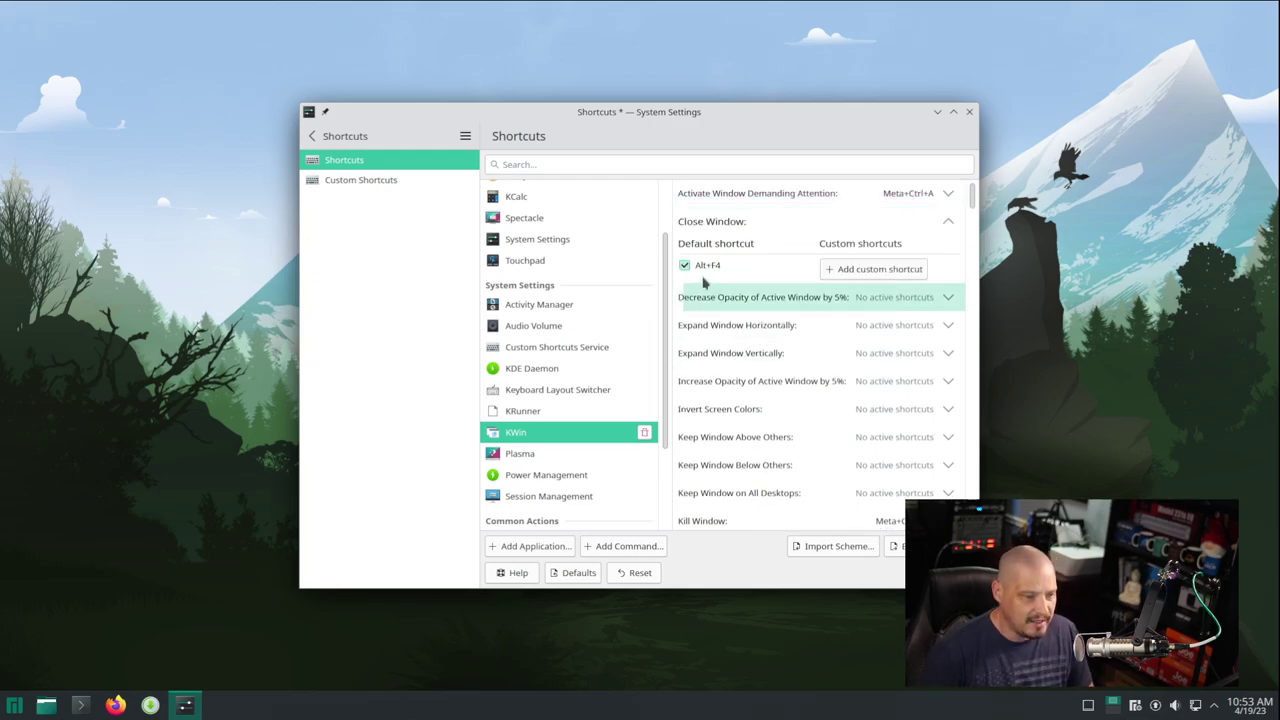
{"action": "left_click", "coordinate": [836, 268]}
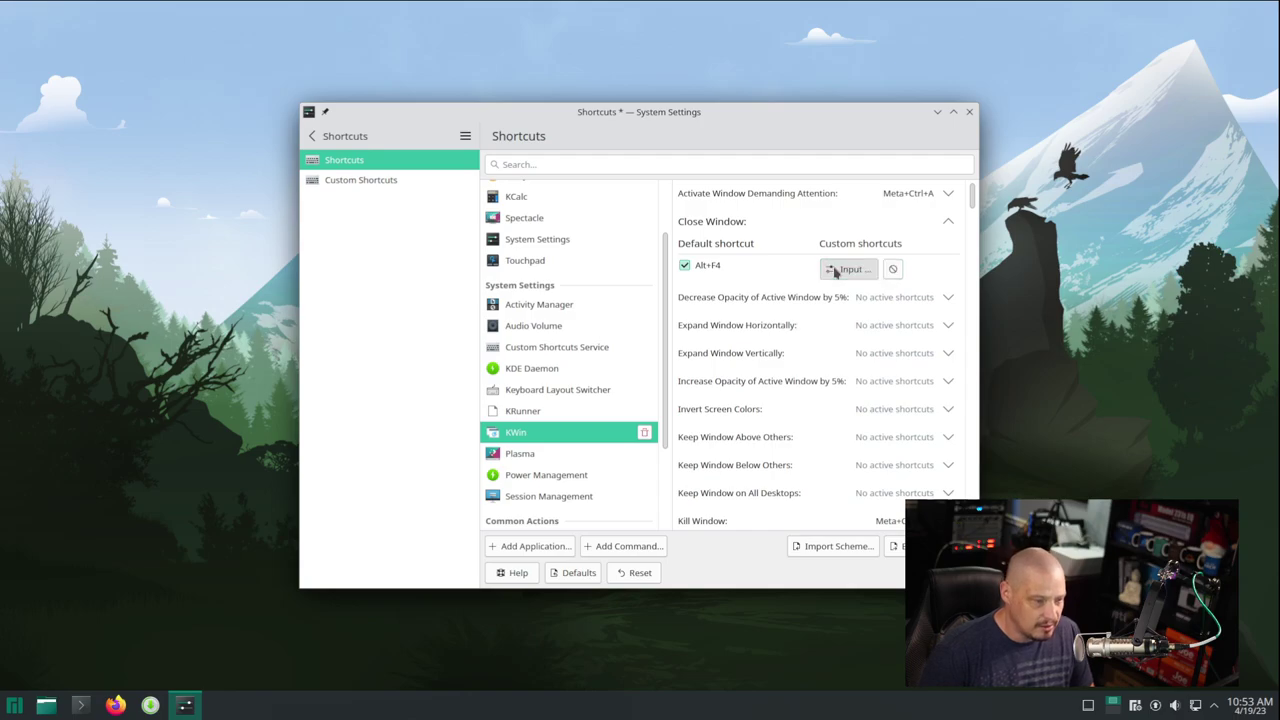
{"action": "key", "text": "super+shift+c"}
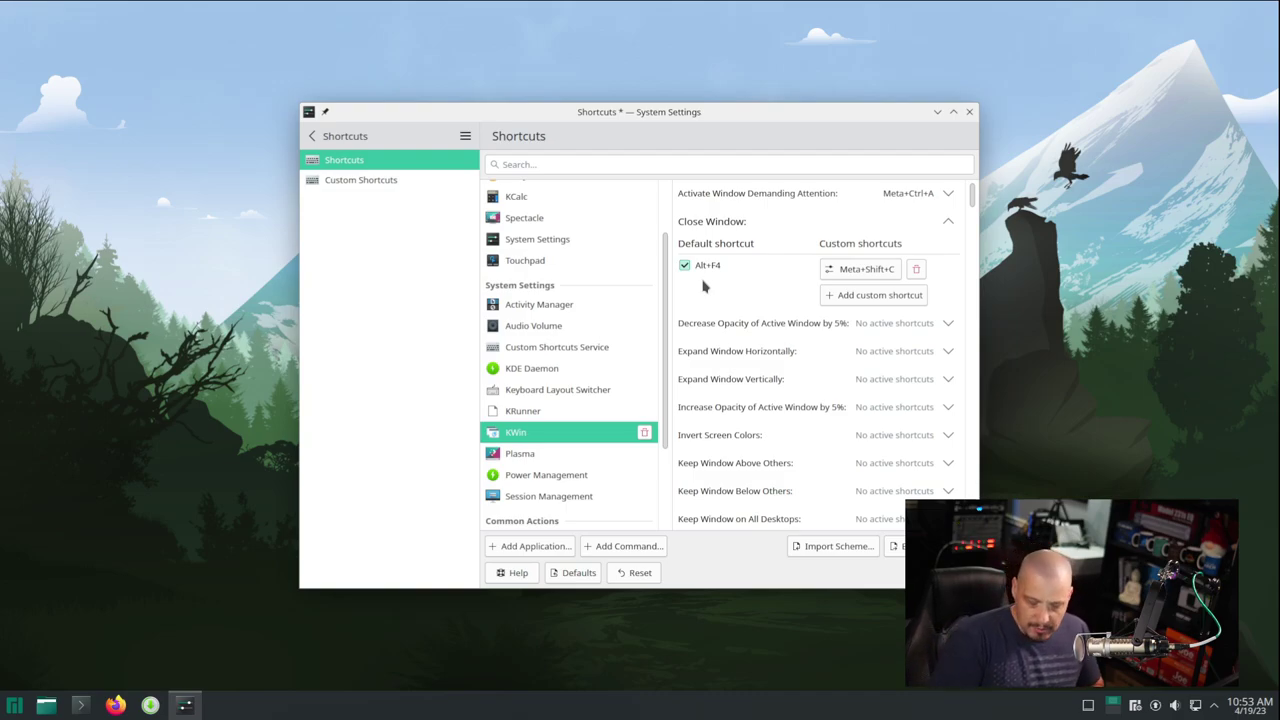
{"action": "left_click", "coordinate": [681, 268]}
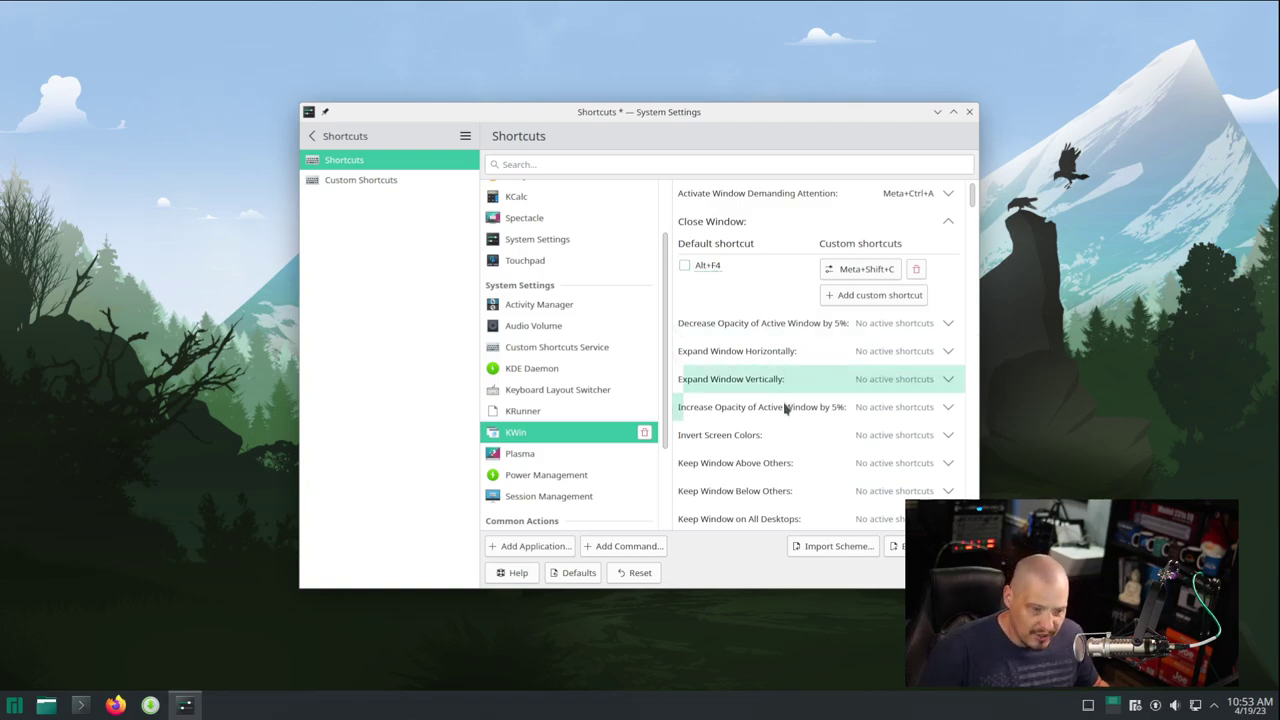
{"action": "left_click", "coordinate": [938, 572]}
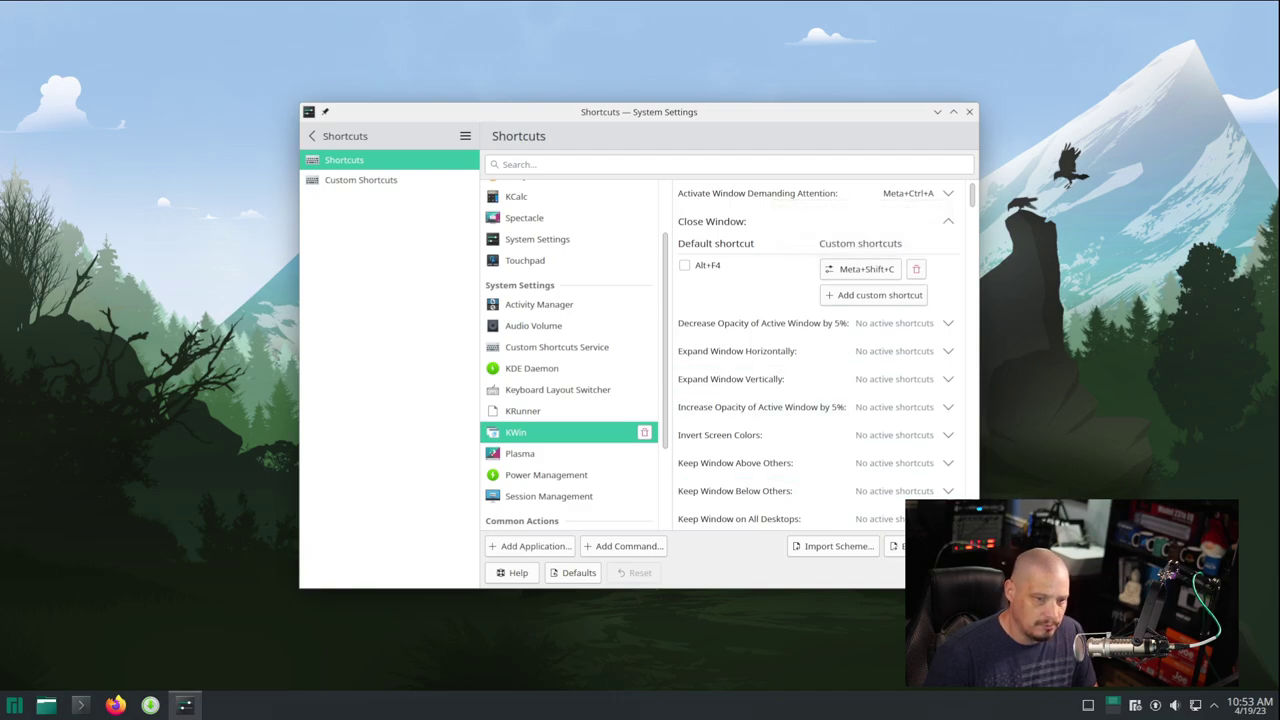
- Test the new close-window shortcut on a fresh Konsole window, and briefly view the tile layout editor
{"action": "left_click", "coordinate": [80, 705]}
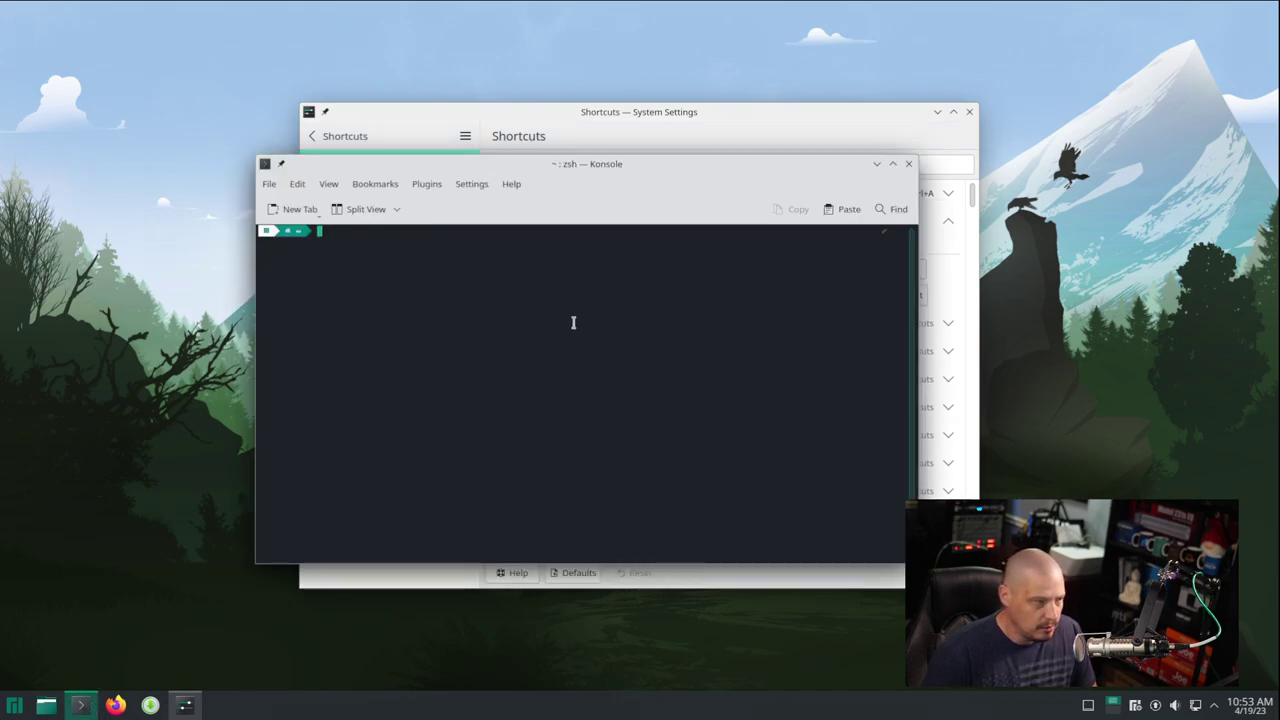
{"action": "key", "text": "super+shift+c"}
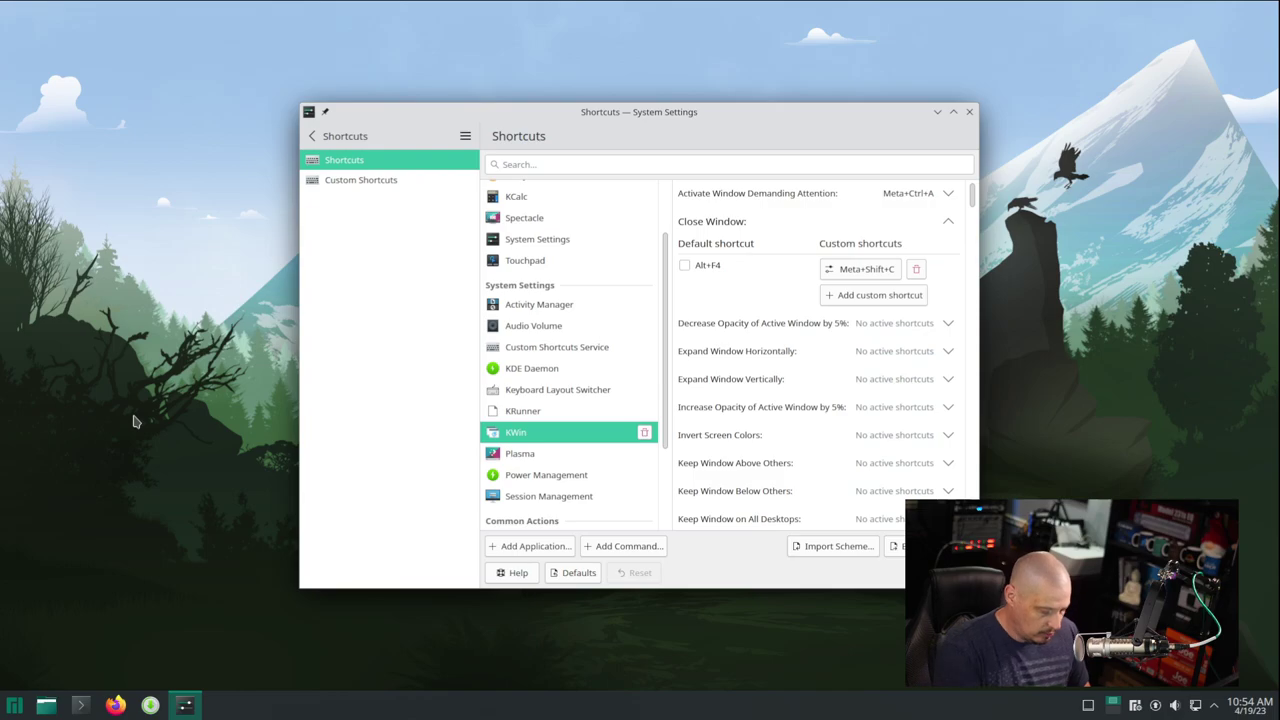
{"action": "key", "text": "super+t"}
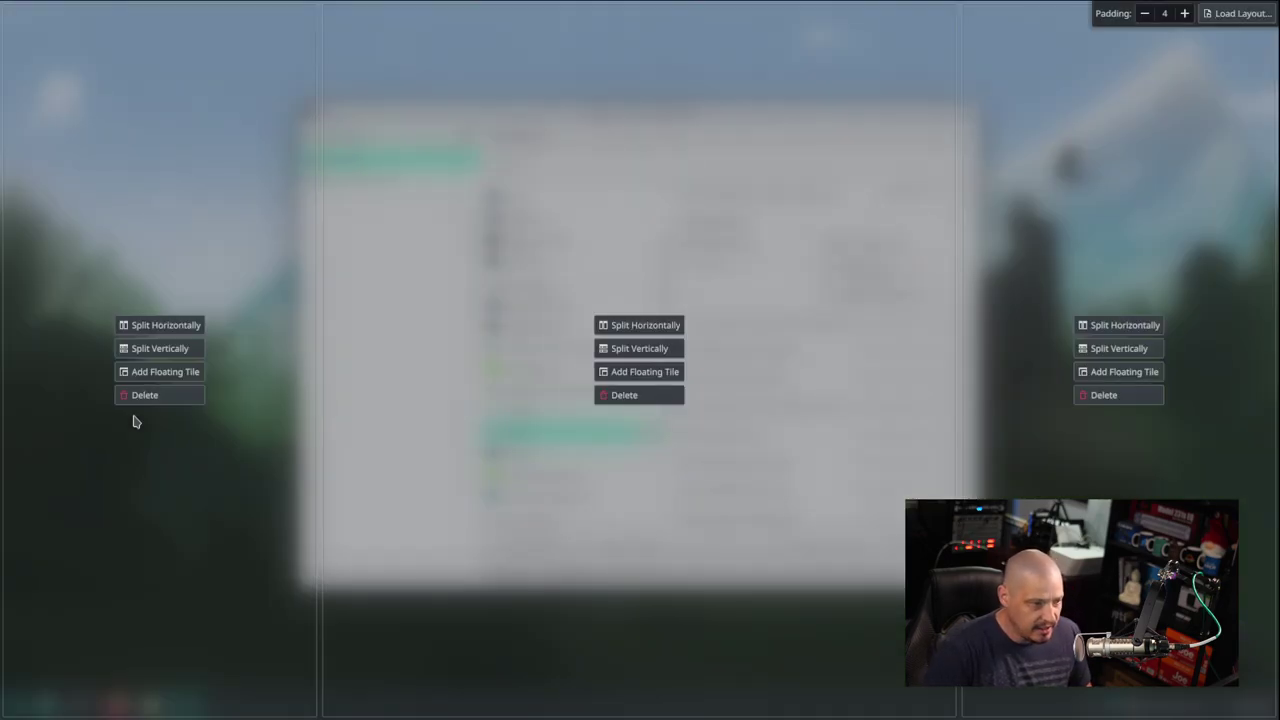
{"action": "key", "text": "Escape"}
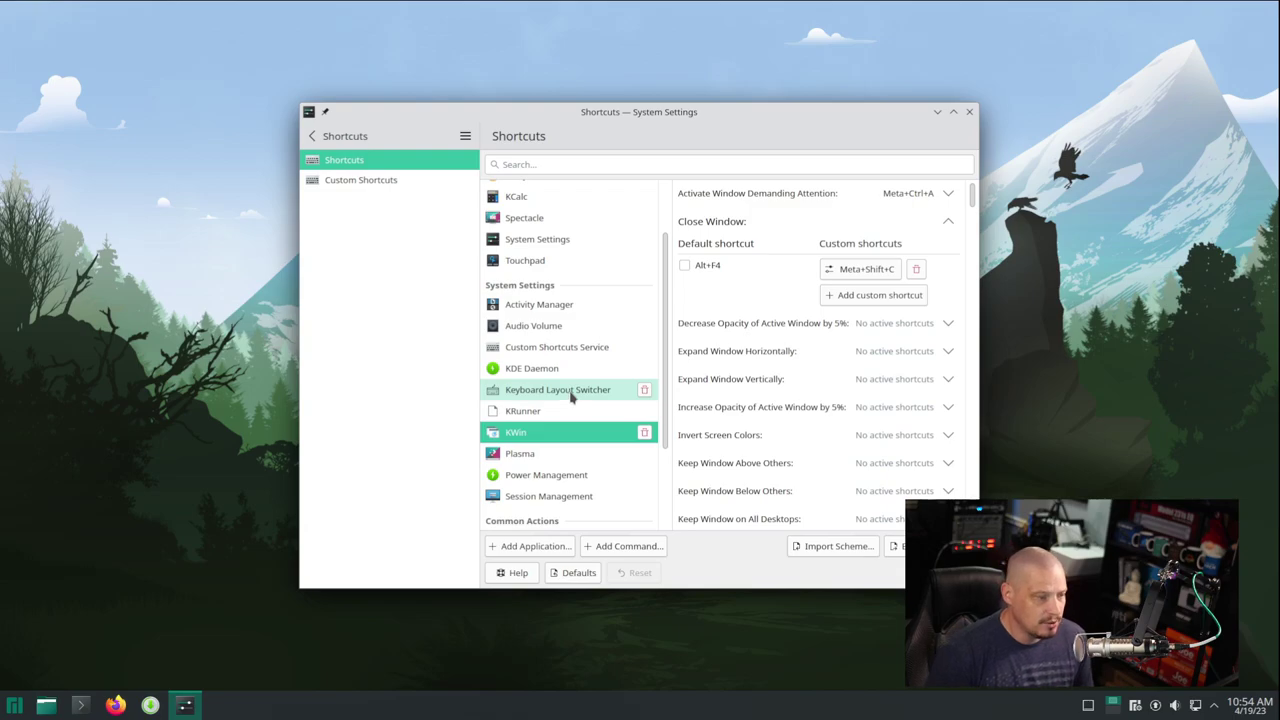
- Search the shortcuts list for "terminal"
{"action": "scroll", "coordinate": [571, 397], "scroll_direction": "down", "scroll_amount": 2}
{"action": "left_click", "coordinate": [560, 161]}
{"action": "type", "text": "term"}
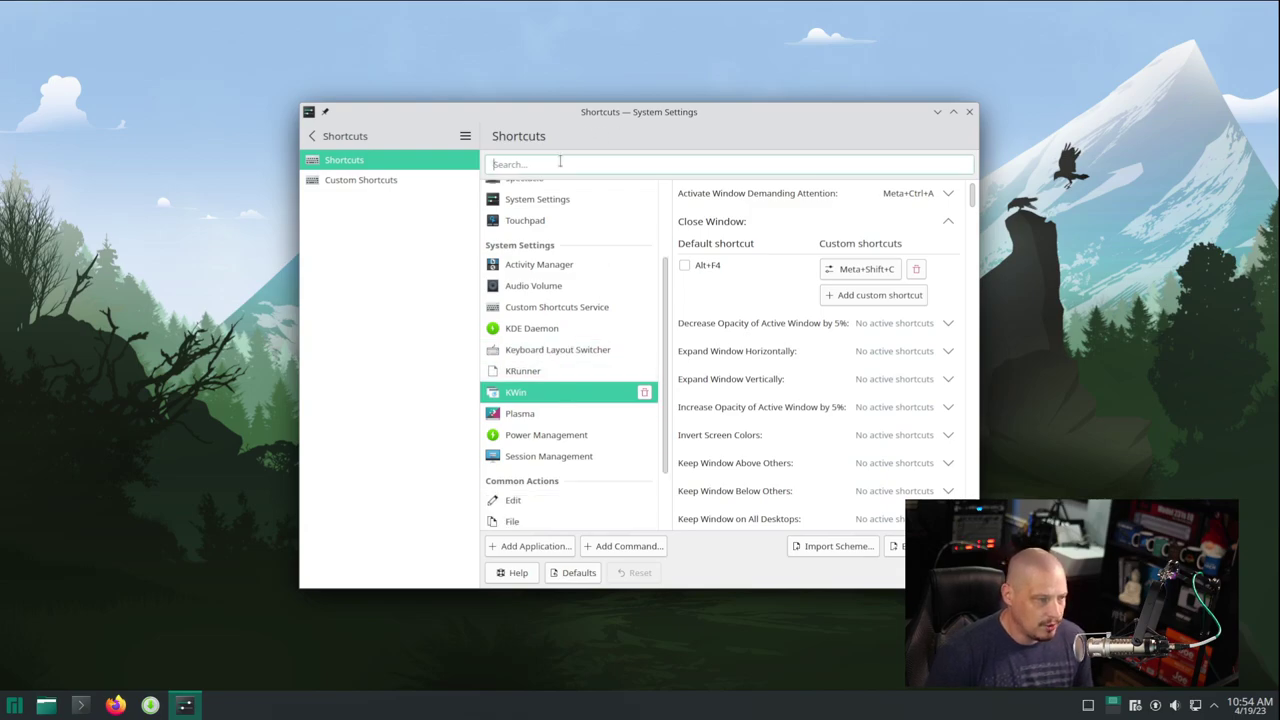
{"action": "type", "text": "inal"}
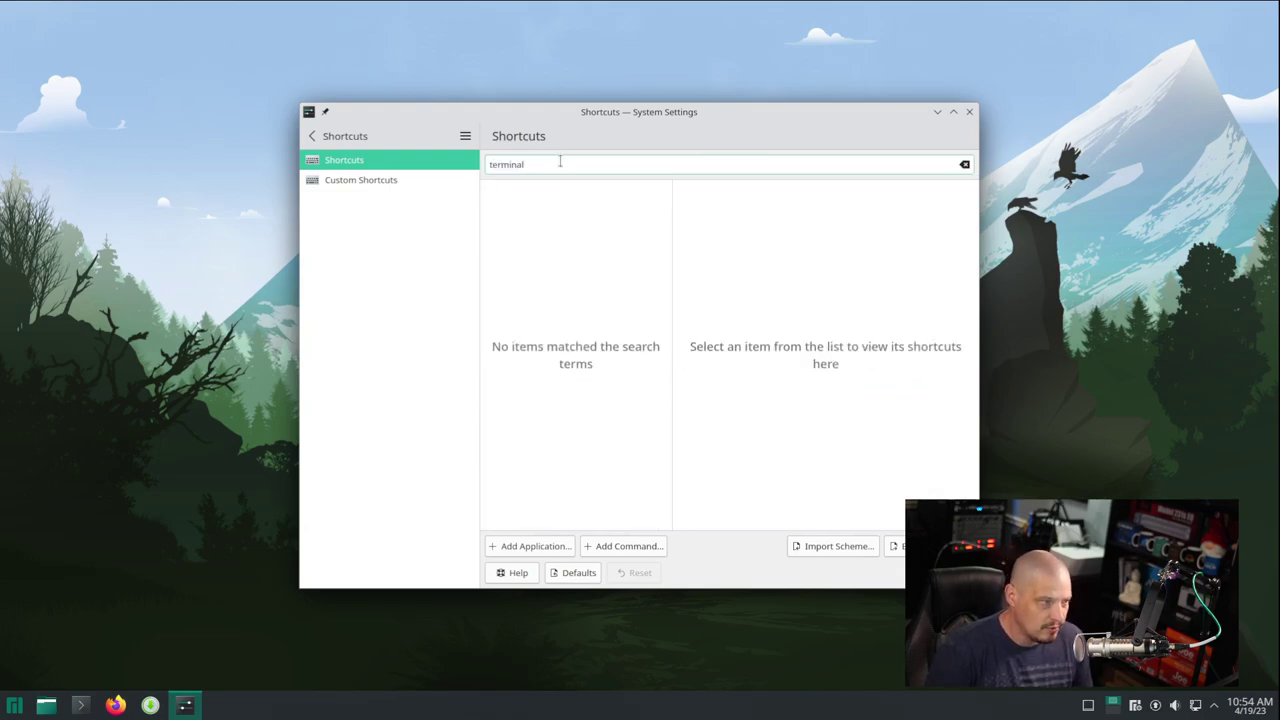
- Replace the search term with "konsole" to look for the terminal application's shortcut entry
{"action": "key", "text": "BackSpace"}
{"action": "key", "text": "BackSpace"}
{"action": "key", "text": "BackSpace"}
{"action": "key", "text": "BackSpace"}
{"action": "key", "text": "BackSpace"}
{"action": "key", "text": "BackSpace"}
{"action": "key", "text": "BackSpace"}
{"action": "key", "text": "BackSpace"}
{"action": "type", "text": "kons"}
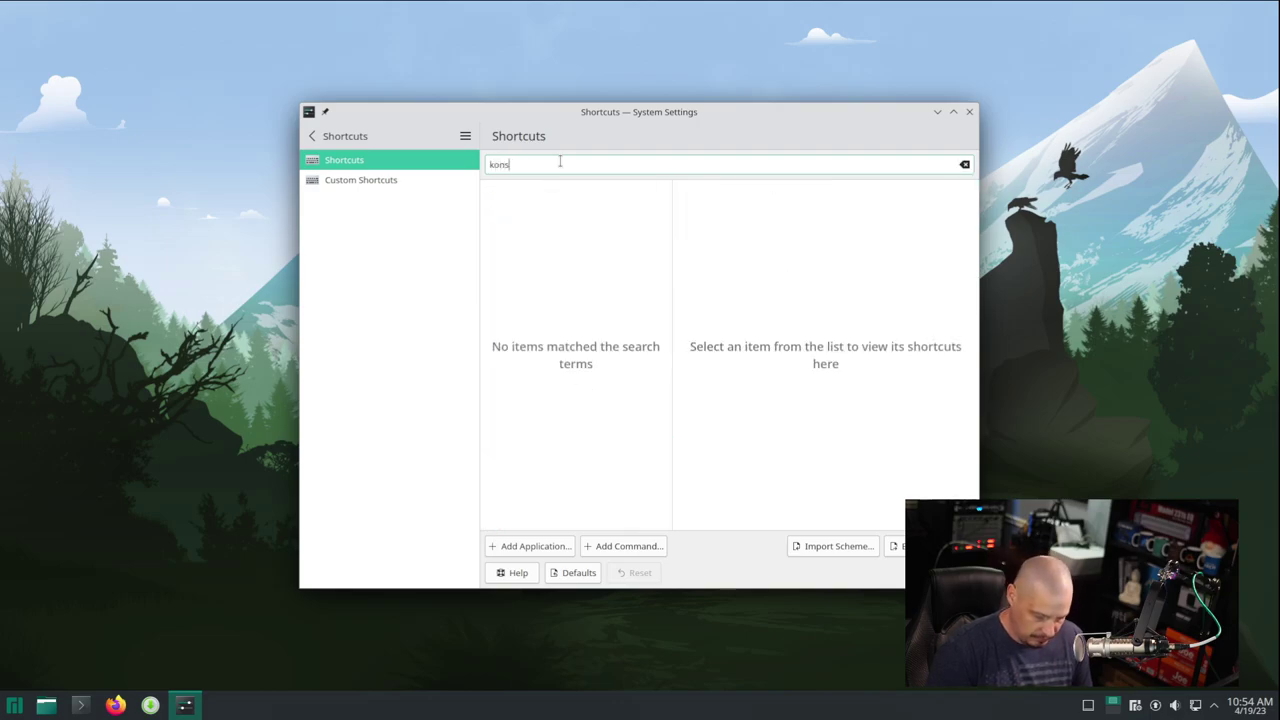
{"action": "type", "text": "ole"}
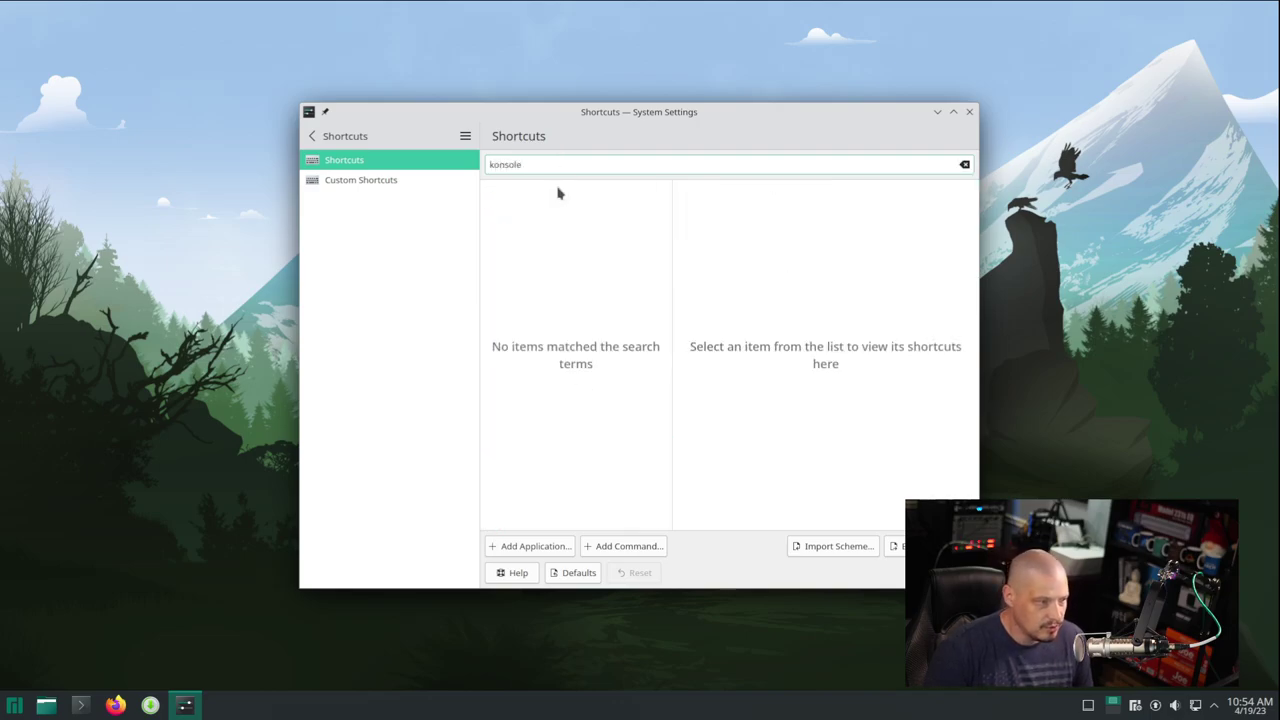
- Clear the search and look through the full list of applications, system settings and common actions
{"action": "key", "text": "BackSpace"}
{"action": "key", "text": "BackSpace"}
{"action": "key", "text": "BackSpace"}
{"action": "key", "text": "BackSpace"}
{"action": "key", "text": "BackSpace"}
{"action": "key", "text": "BackSpace"}
{"action": "key", "text": "BackSpace"}
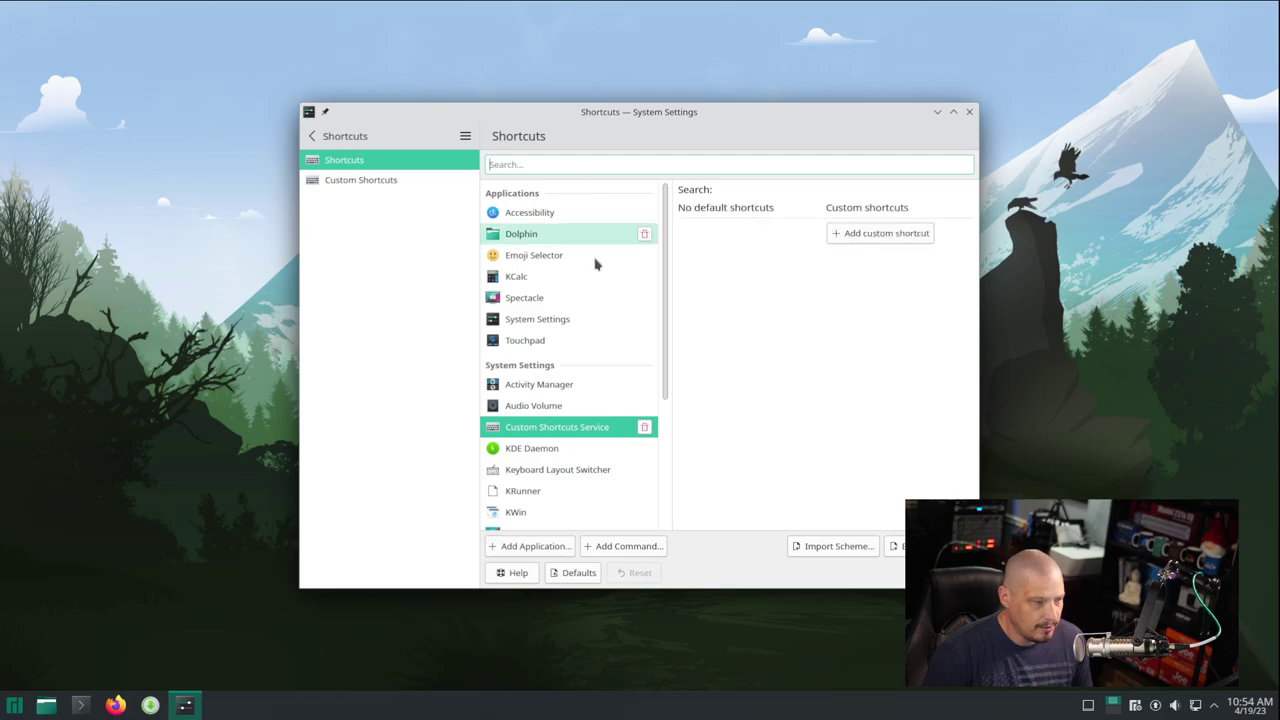
{"action": "scroll", "coordinate": [614, 469], "scroll_direction": "down", "scroll_amount": 3}
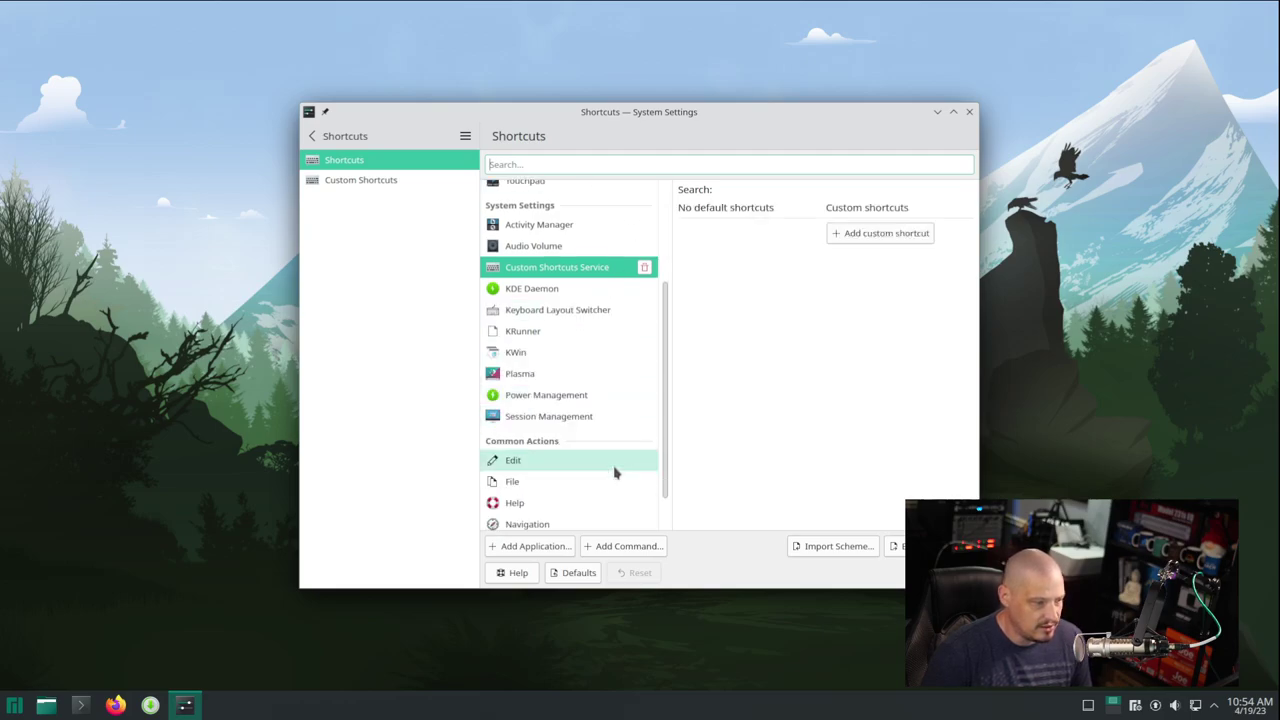
{"action": "scroll", "coordinate": [614, 472], "scroll_direction": "up", "scroll_amount": 4}
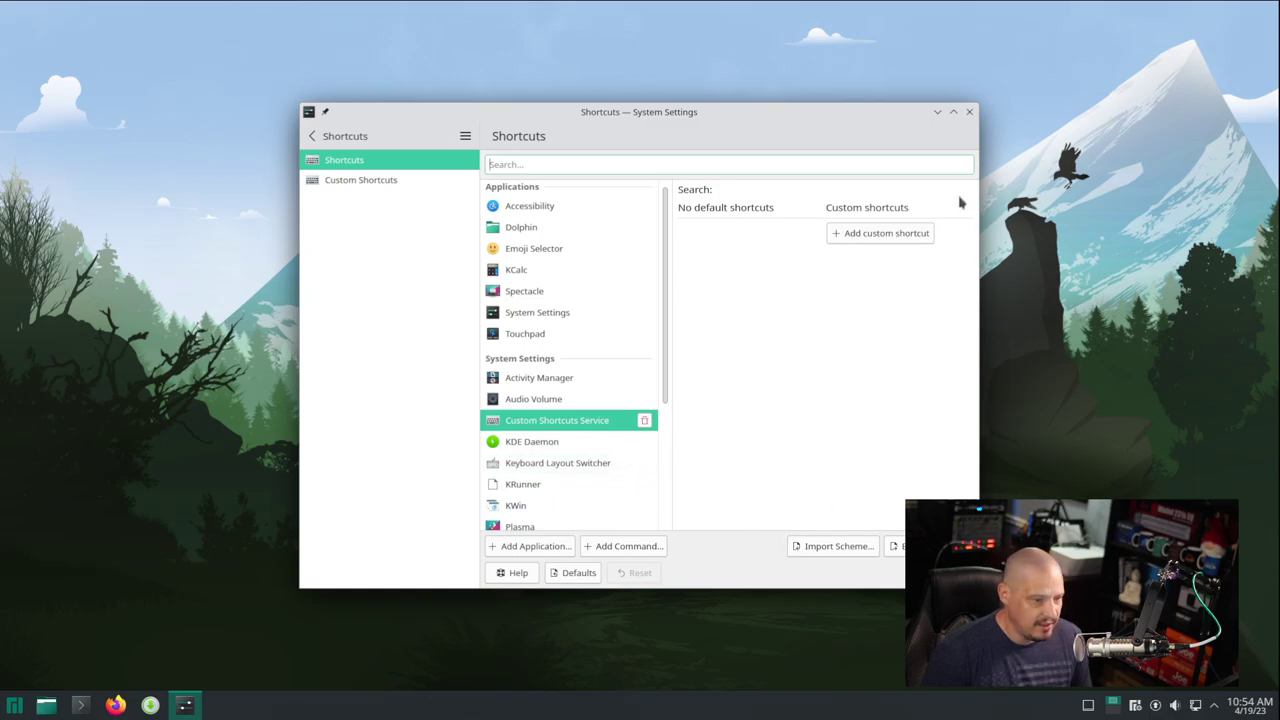
- In Custom Shortcuts, create a global Command/URL shortcut with the default name and open its action settings
{"action": "left_click", "coordinate": [380, 184]}
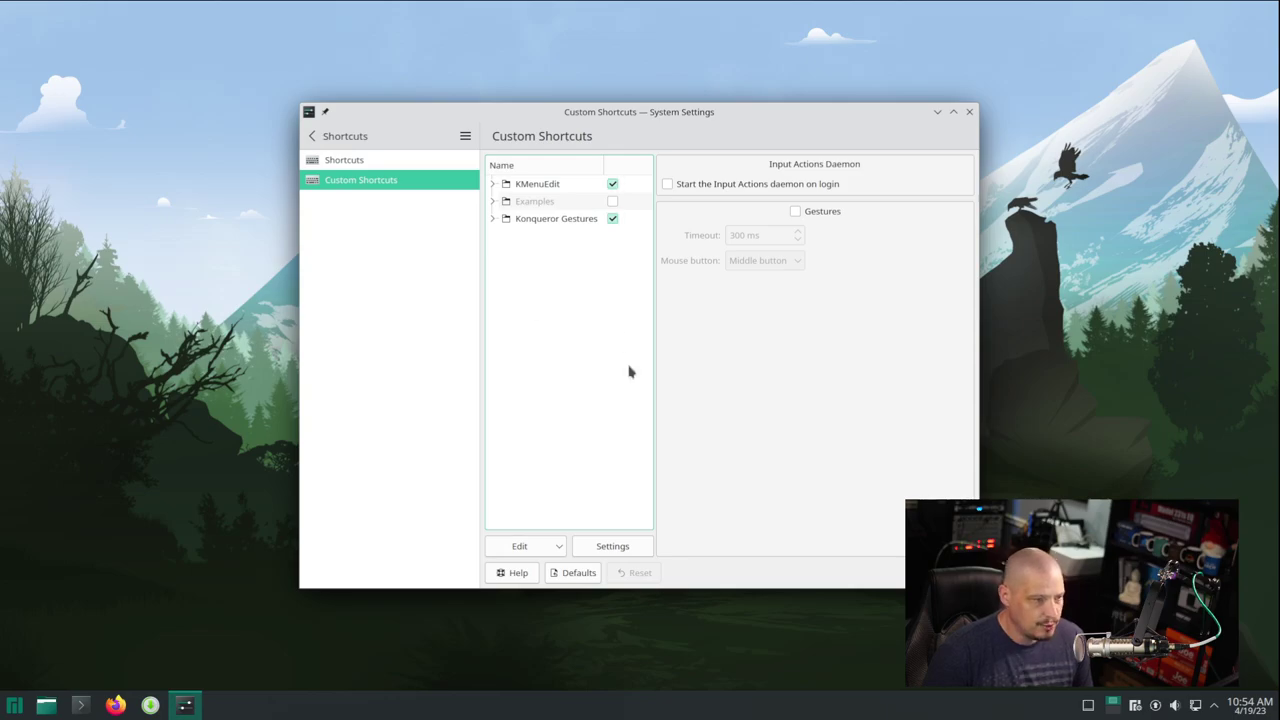
{"action": "left_click", "coordinate": [536, 548]}
{"action": "mouse_move", "coordinate": [557, 580]}
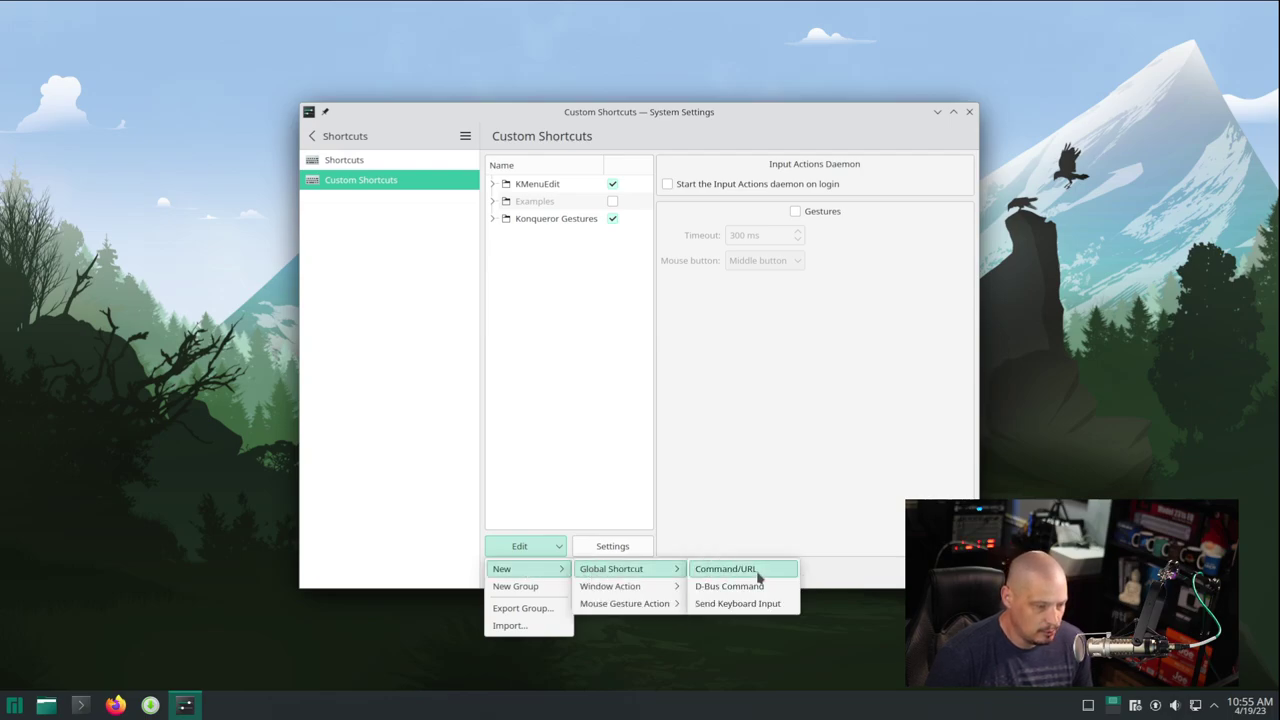
{"action": "left_click", "coordinate": [711, 576]}
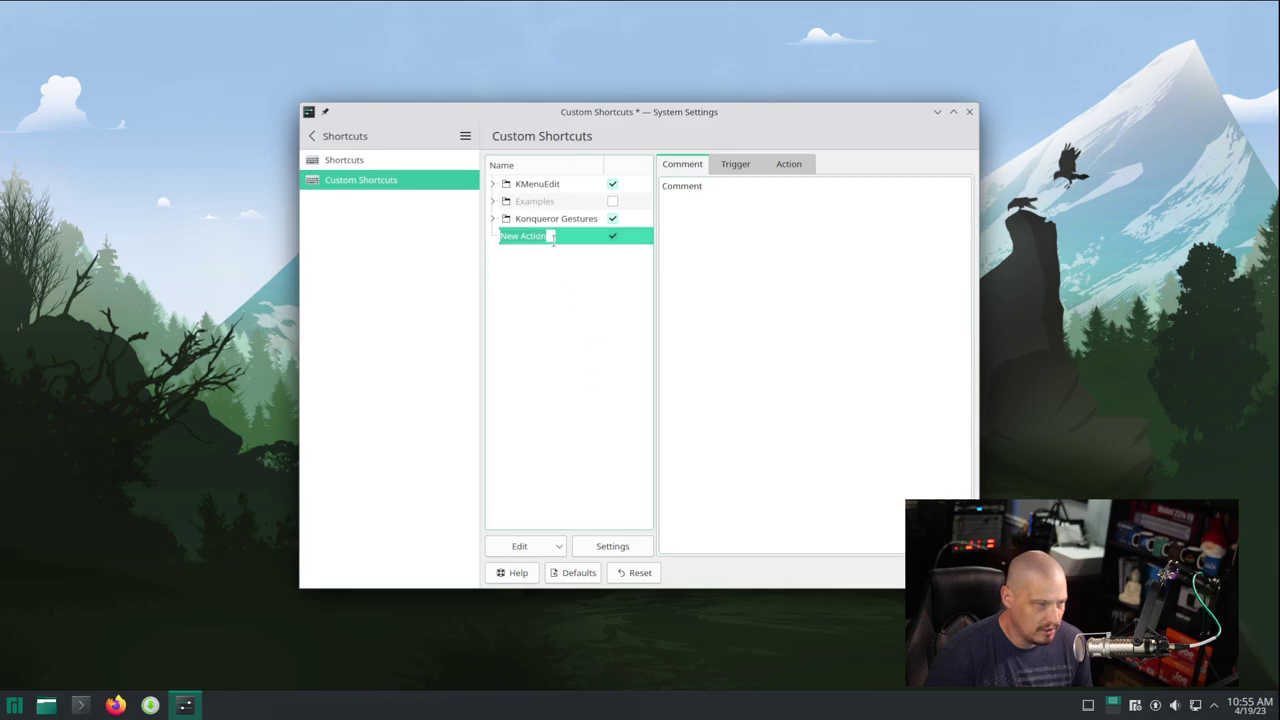
{"action": "key", "text": "Return"}
{"action": "left_click", "coordinate": [788, 164]}
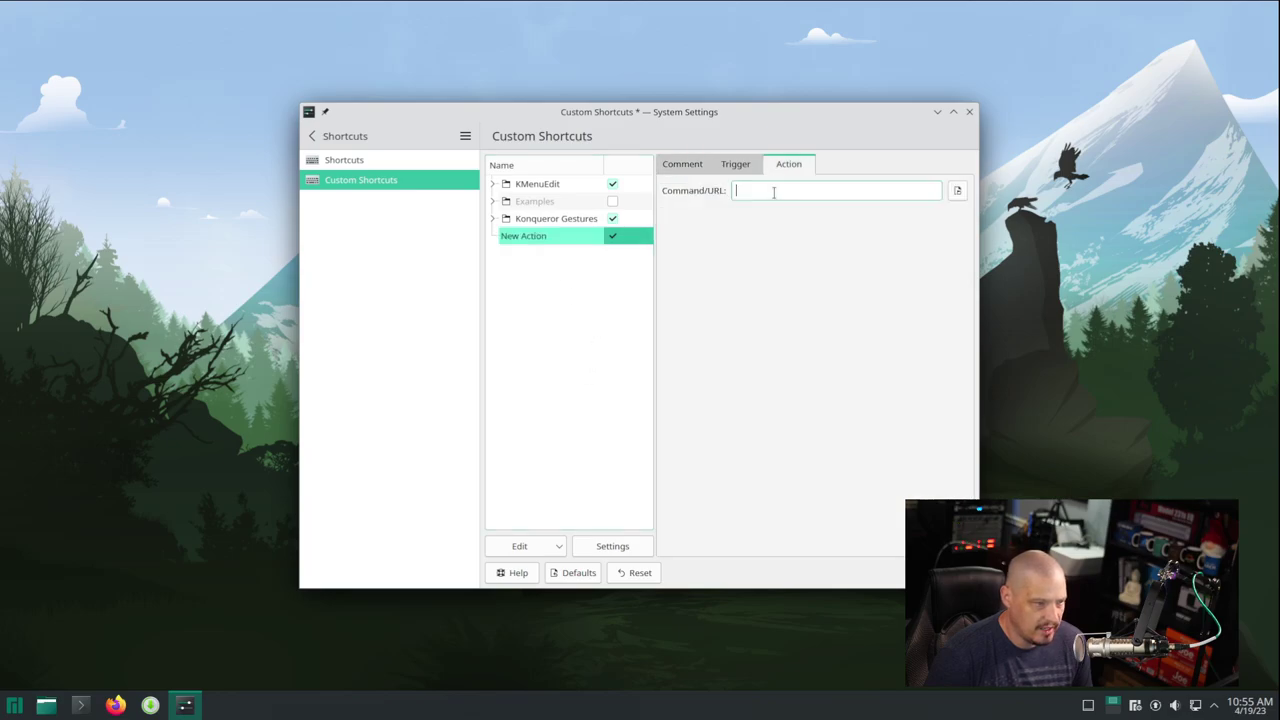
- Set the new custom shortcut's command to konsole, assign Meta+Return as its trigger, and apply the changes
{"action": "type", "text": "konsole"}
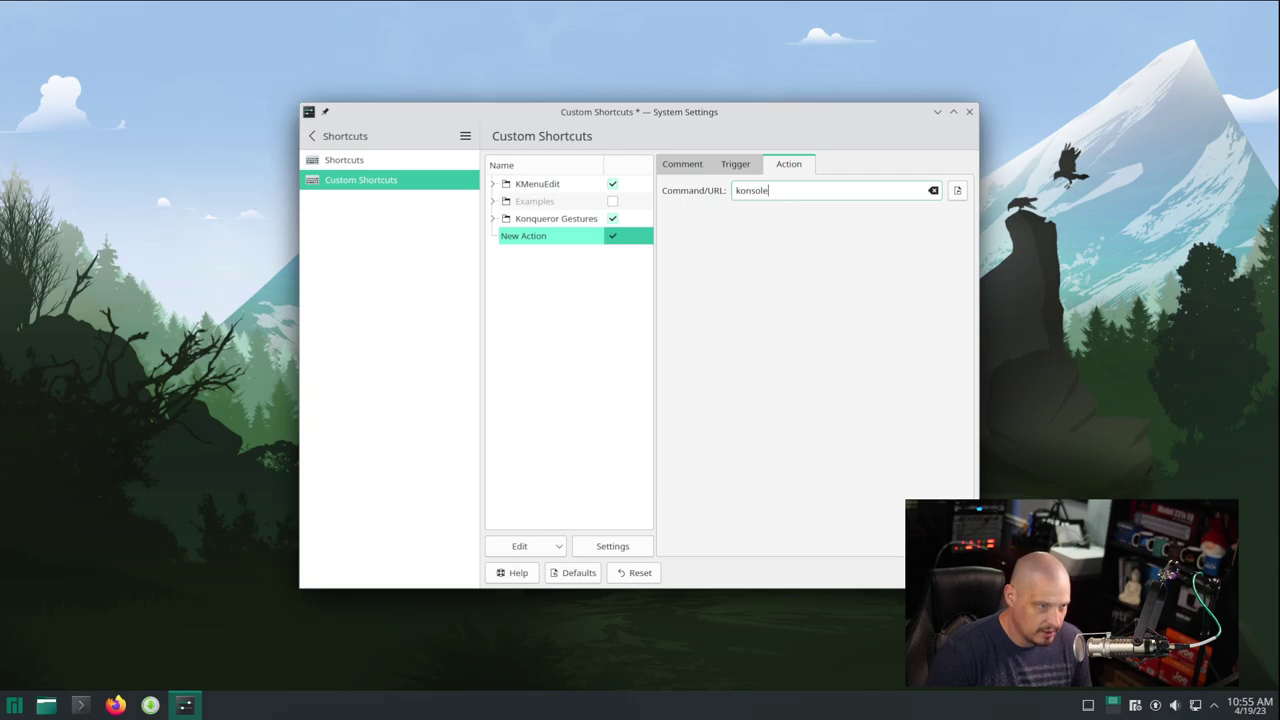
{"action": "left_click", "coordinate": [738, 166]}
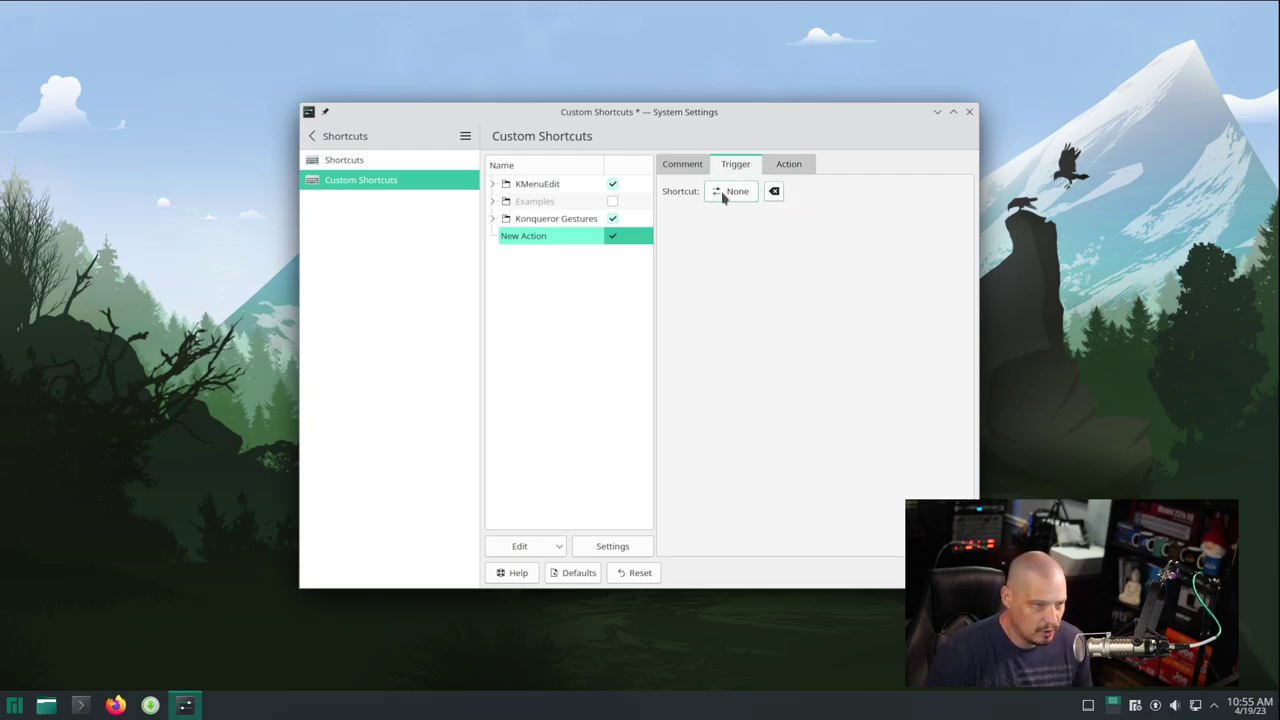
{"action": "left_click", "coordinate": [724, 194]}
{"action": "key", "text": "super+Return"}
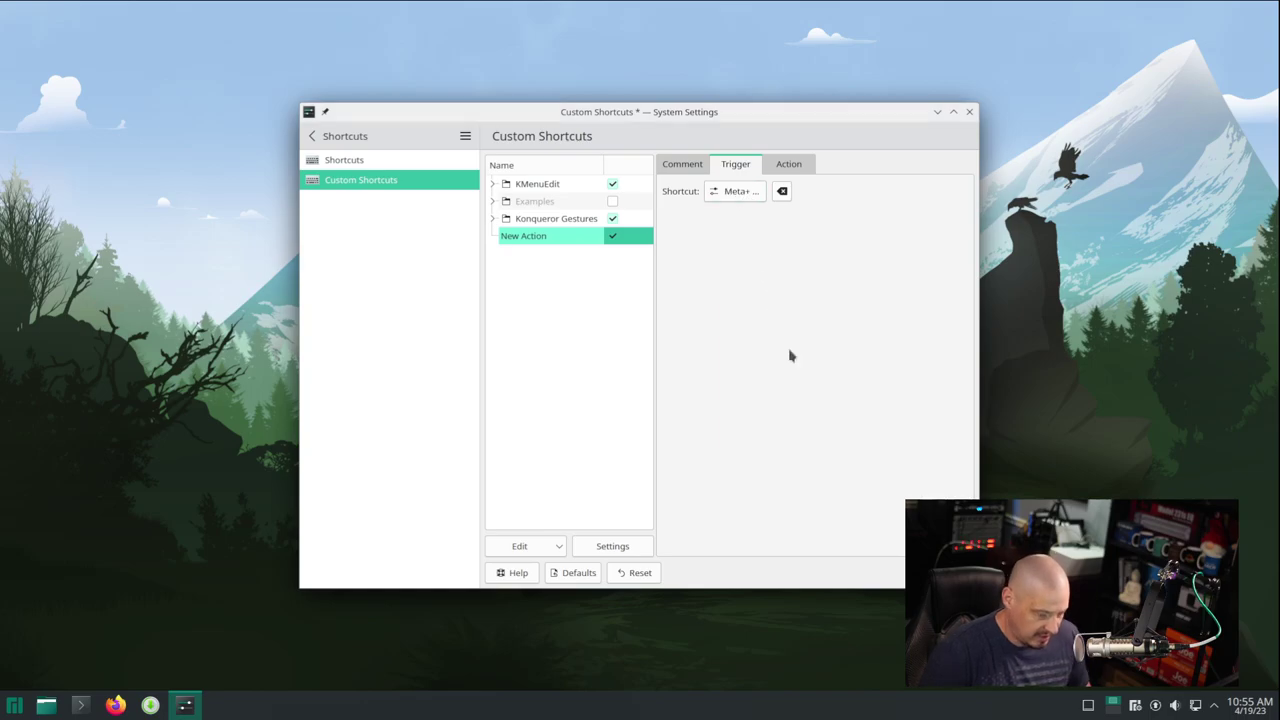
{"action": "key", "text": "super+Return"}
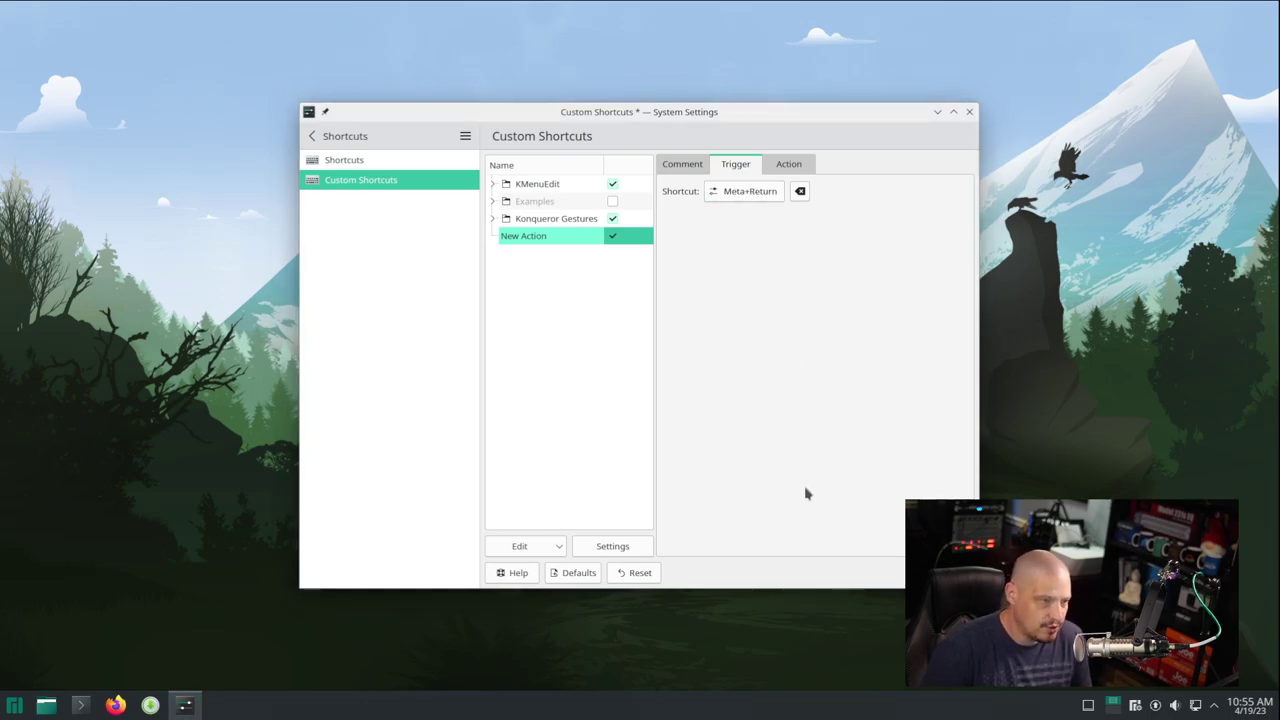
{"action": "left_click", "coordinate": [938, 572]}
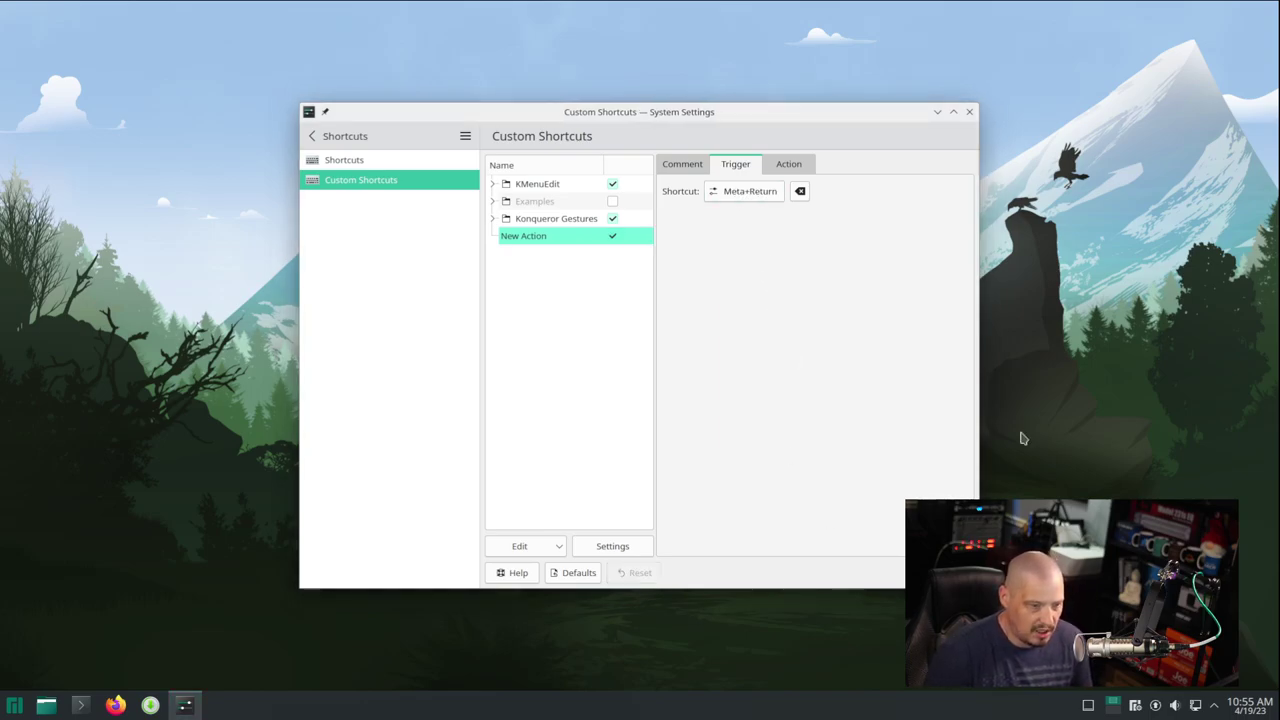
- Test launching Konsole with the Meta+Return shortcut and through a KRunner search for "konsole", closing the terminal each time
{"action": "key", "text": "super+Return"}
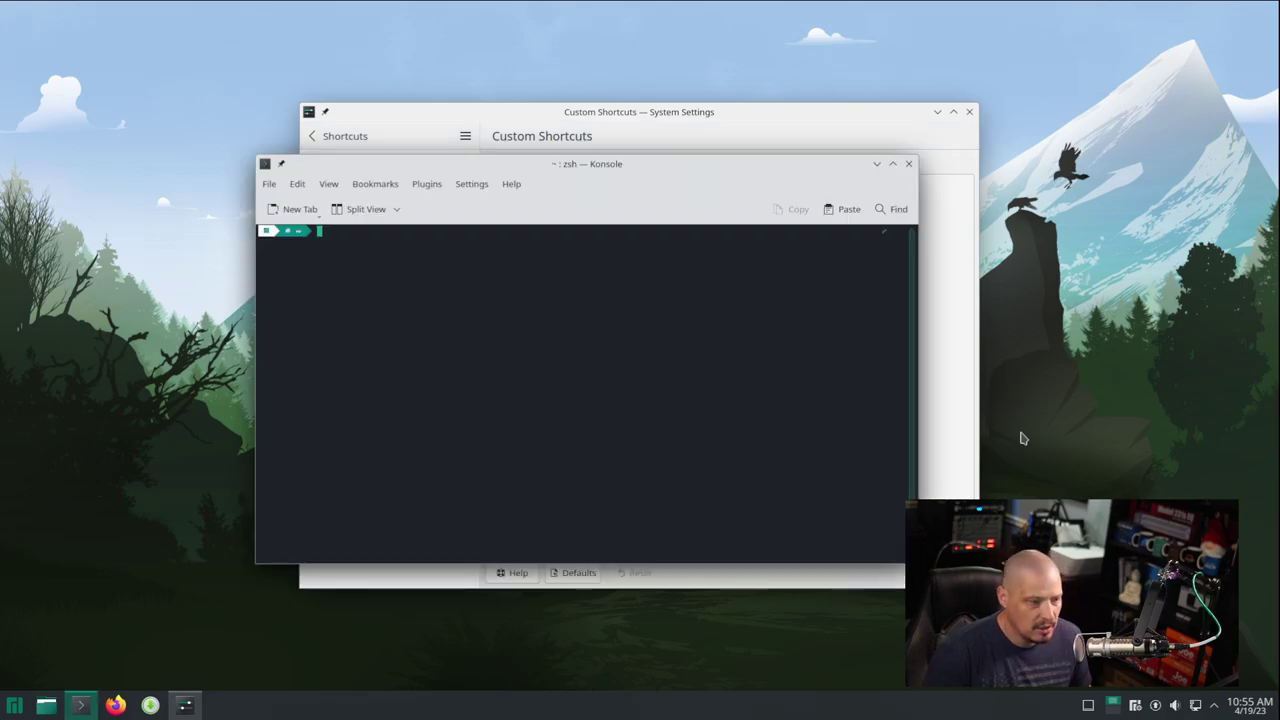
{"action": "key", "text": "ctrl+d"}
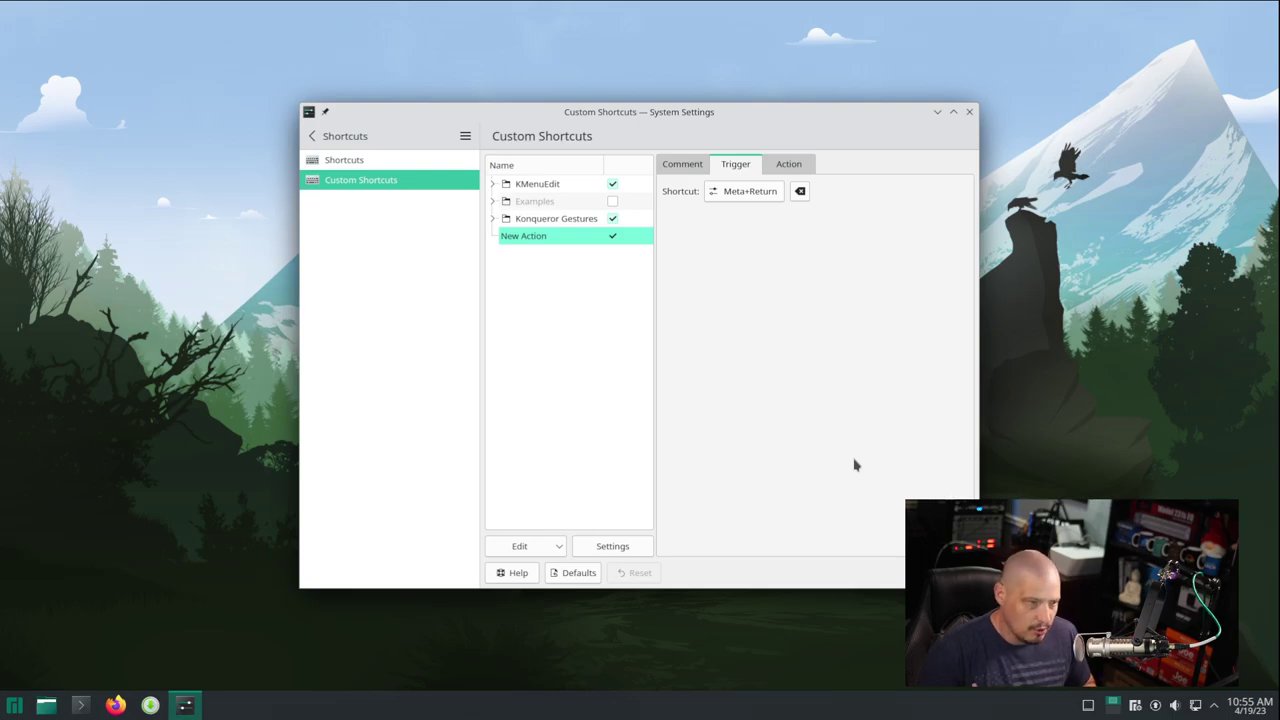
{"action": "key", "text": "alt+space"}
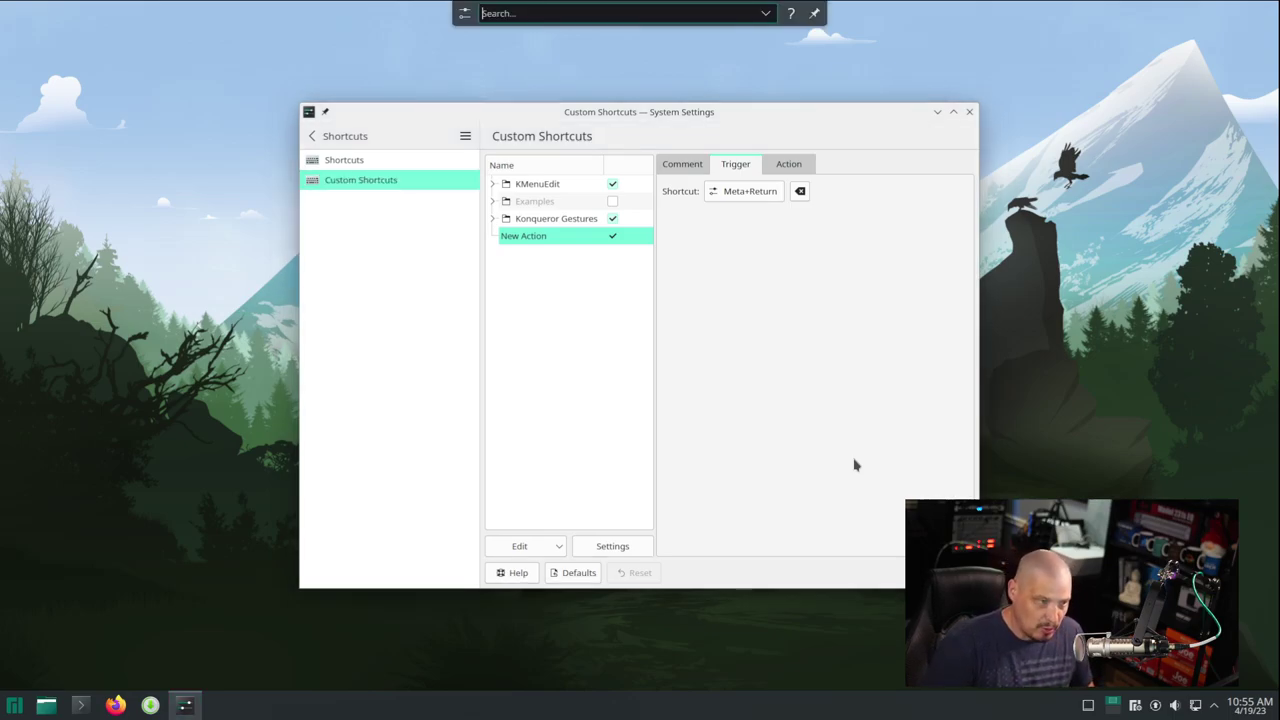
{"action": "type", "text": "konsole"}
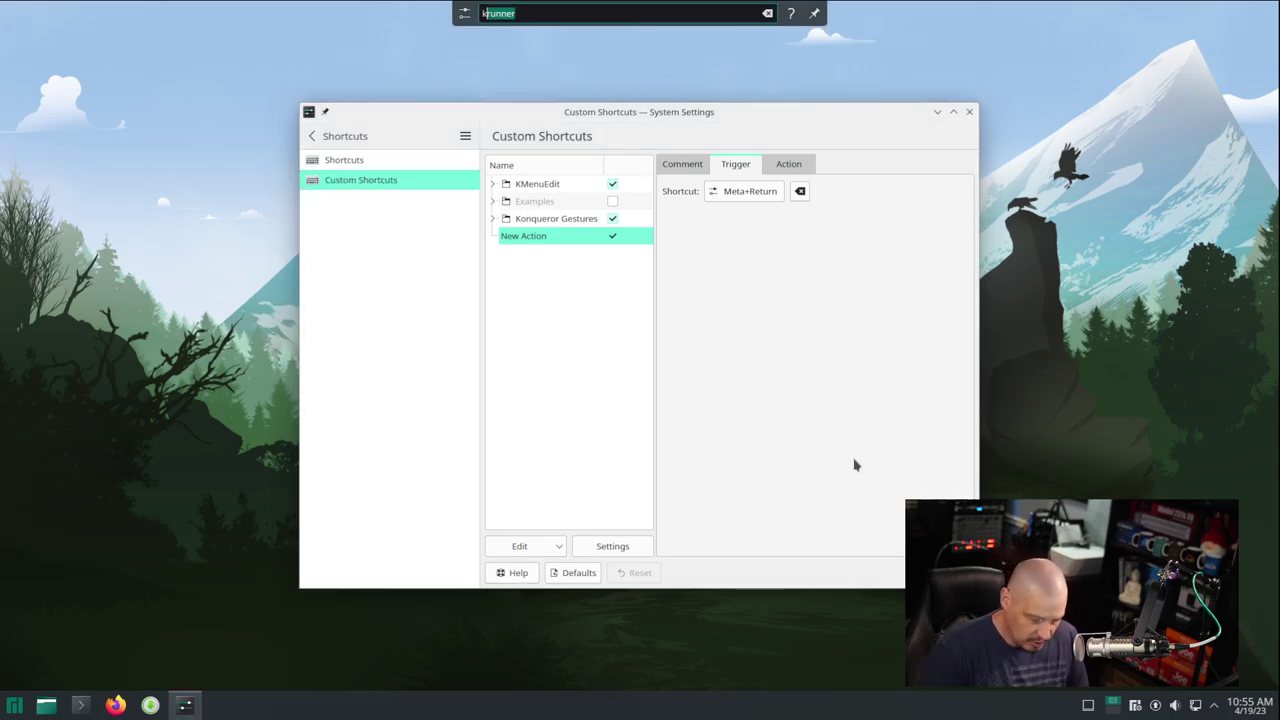
{"action": "key", "text": "Return"}
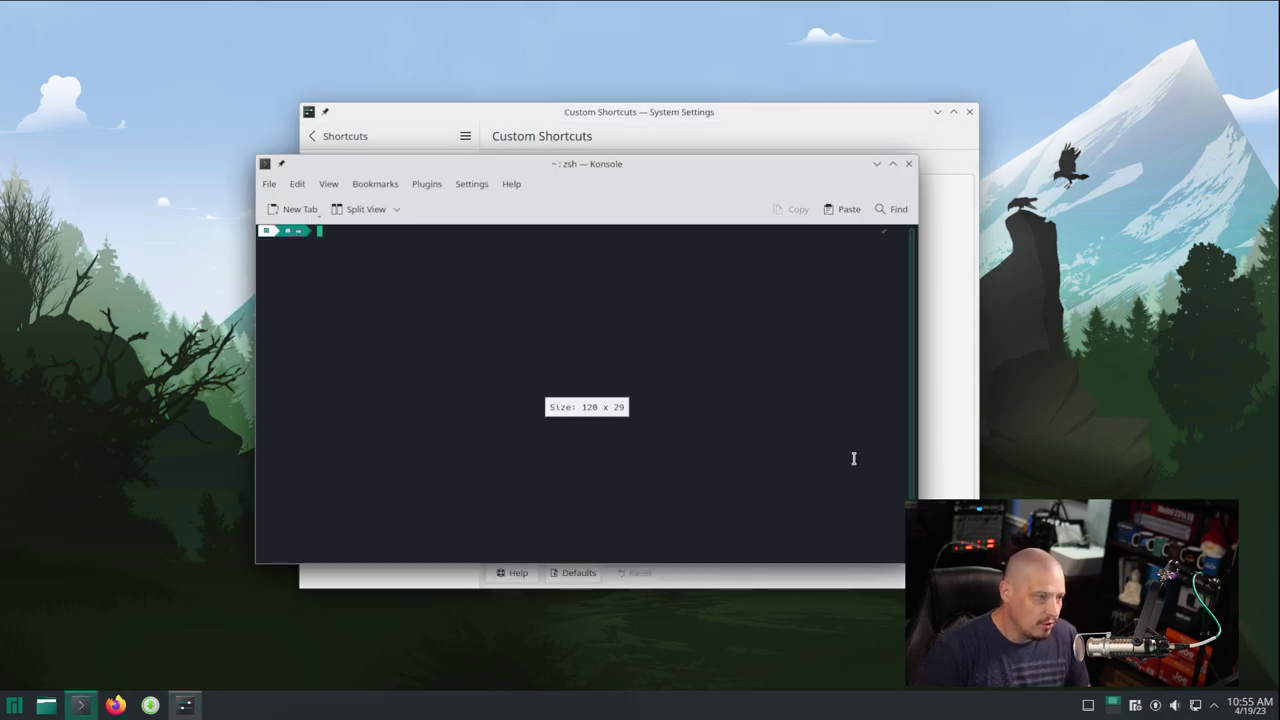
{"action": "key", "text": "ctrl+d"}
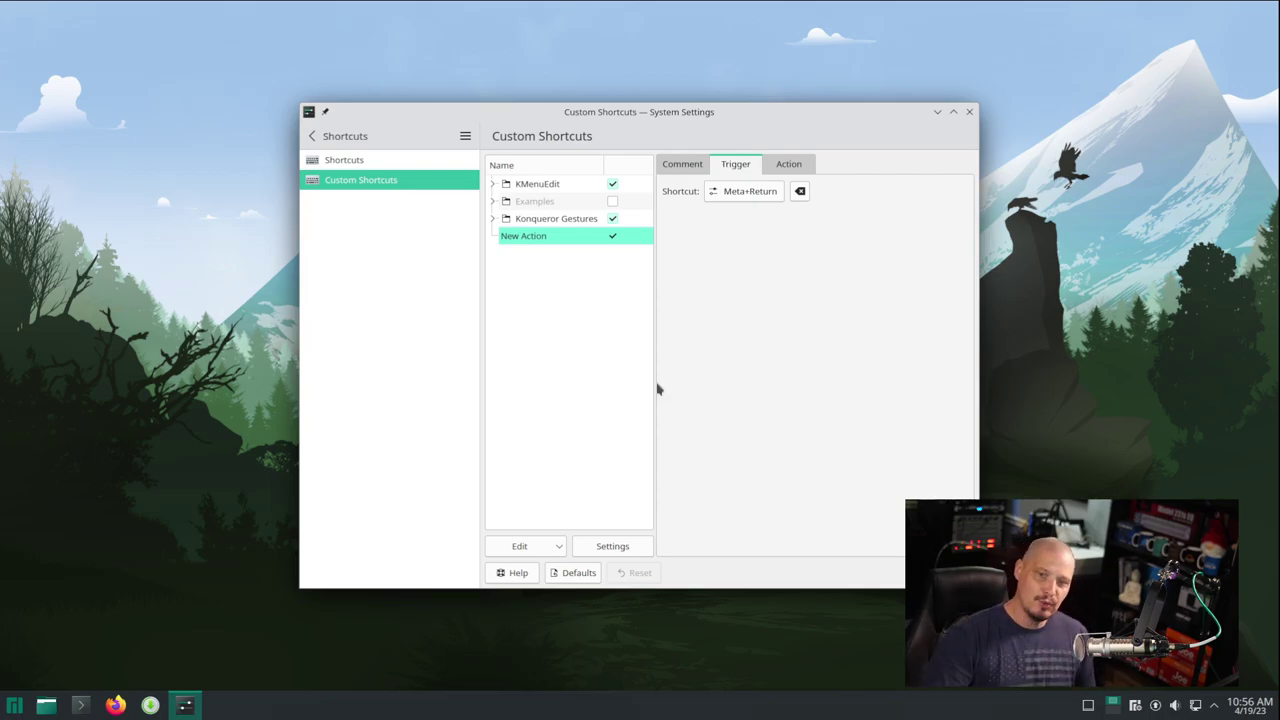
- Close System Settings, and briefly launch and quit the Dolphin file manager
{"action": "left_click", "coordinate": [968, 113]}
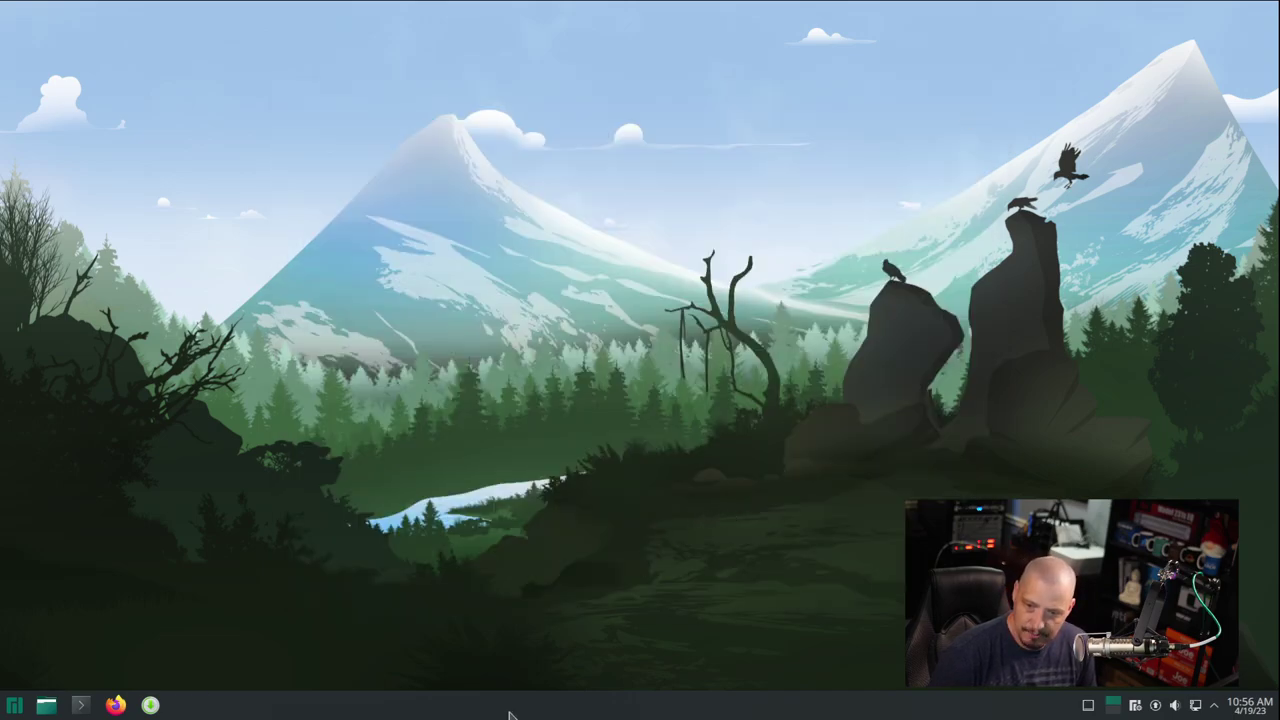
{"action": "left_click", "coordinate": [54, 707]}
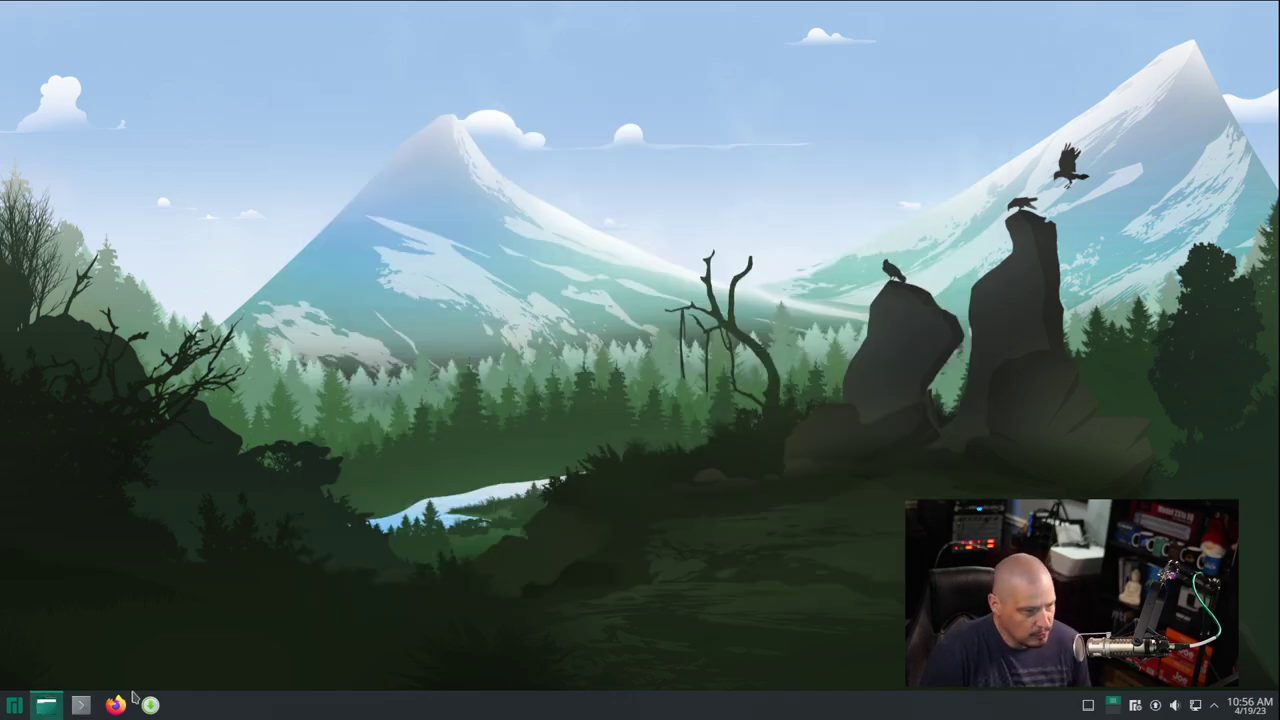
{"action": "key", "text": "ctrl+q"}
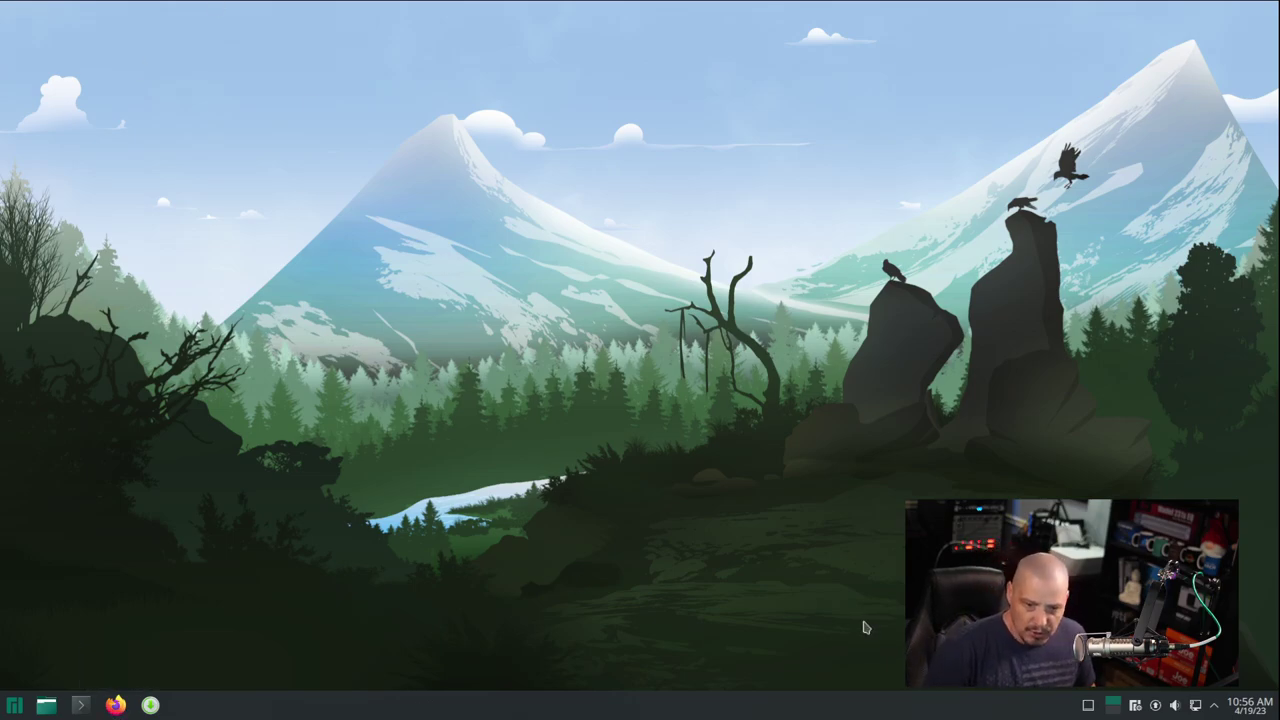
- Look through the System category of the application launcher and close the launcher
{"action": "left_click", "coordinate": [22, 708]}
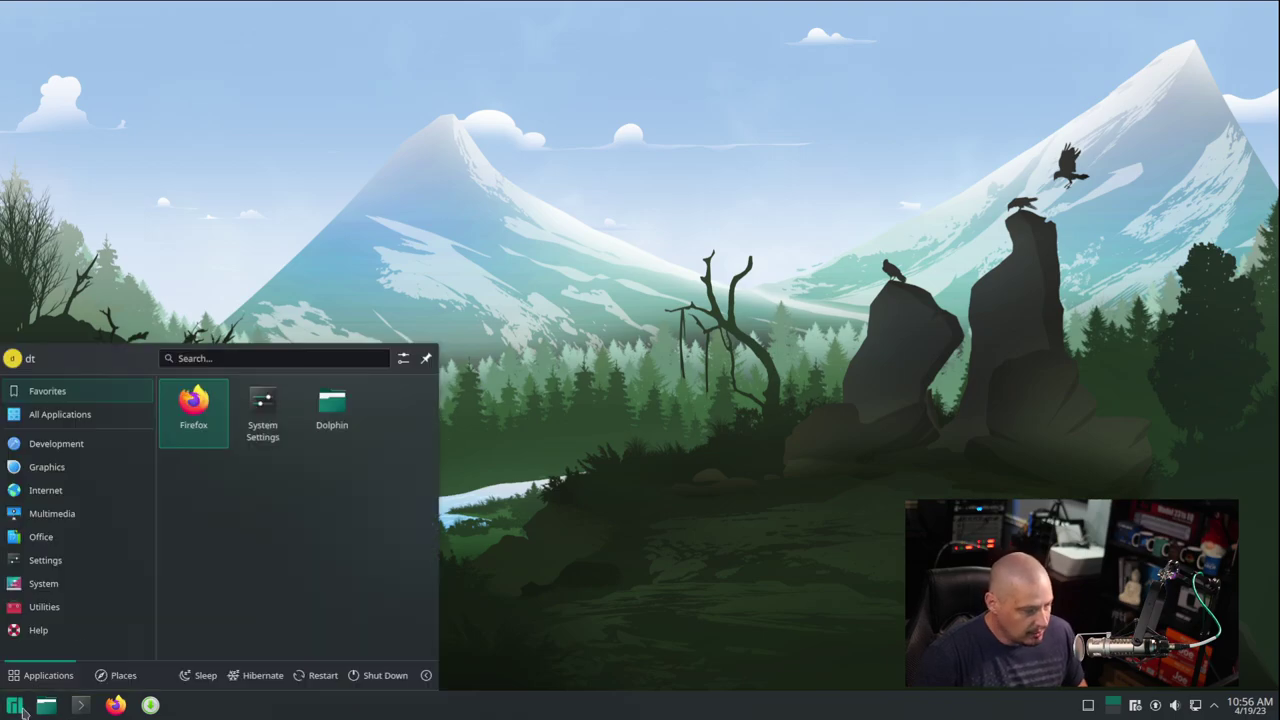
{"action": "mouse_move", "coordinate": [43, 583]}
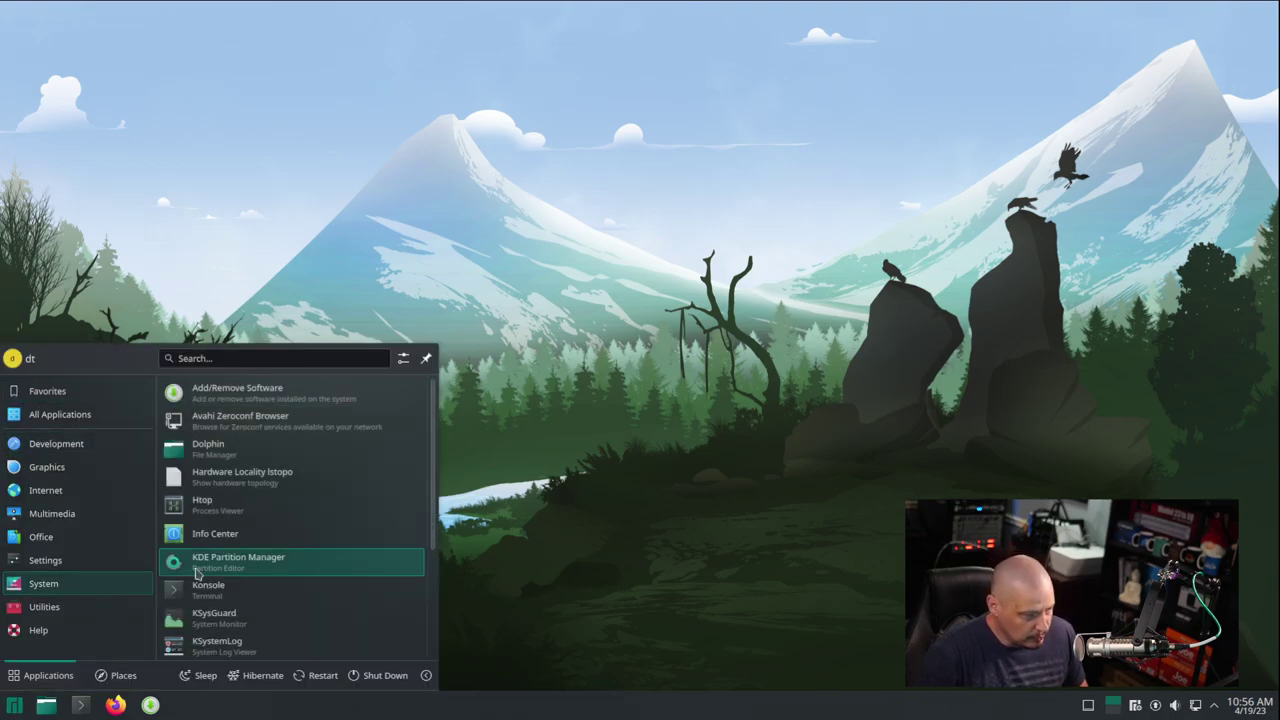
{"action": "left_click", "coordinate": [690, 516]}
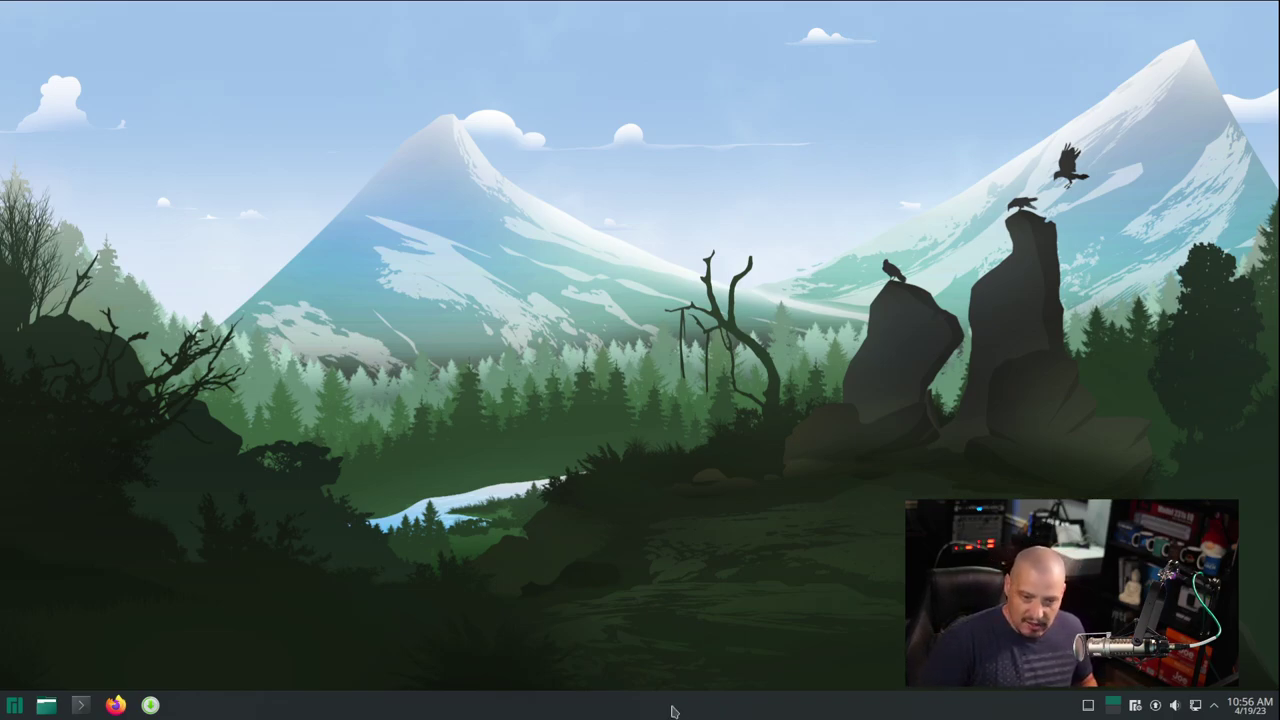
- Launch Firefox through KRunner by searching for "firef"
{"action": "key", "text": "alt+space"}
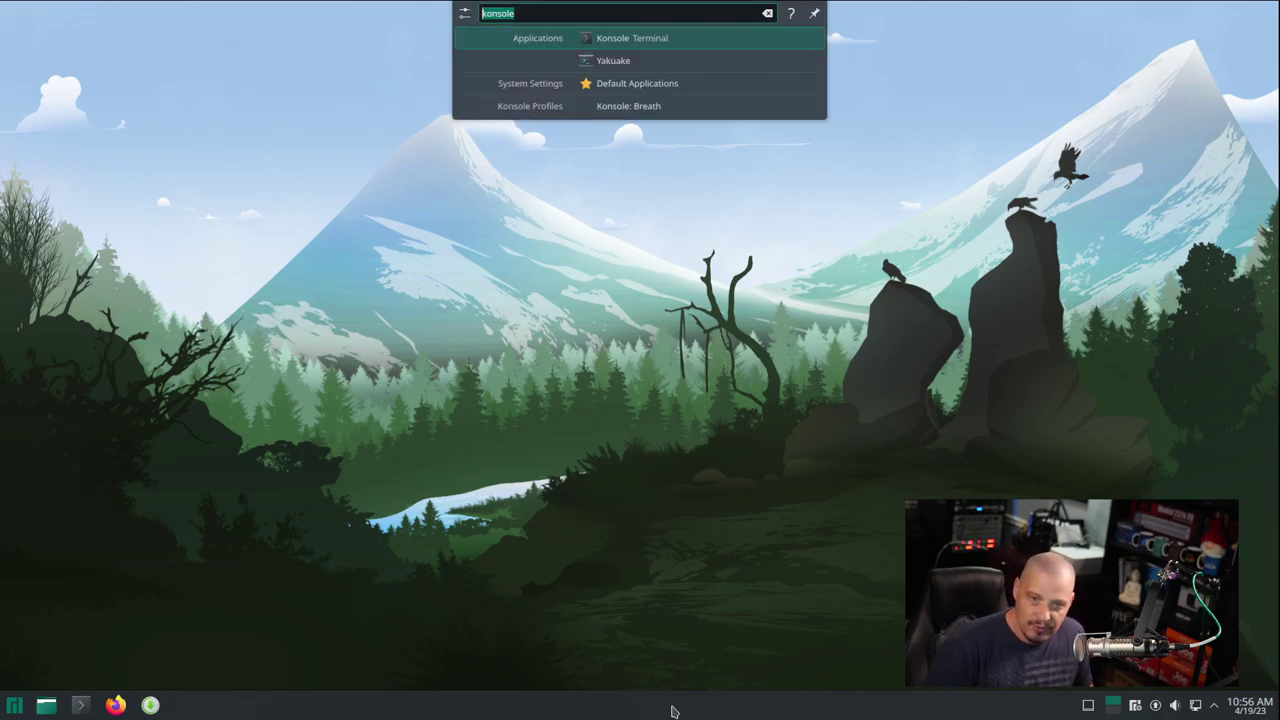
{"action": "type", "text": "firef"}
{"action": "key", "text": "Return"}
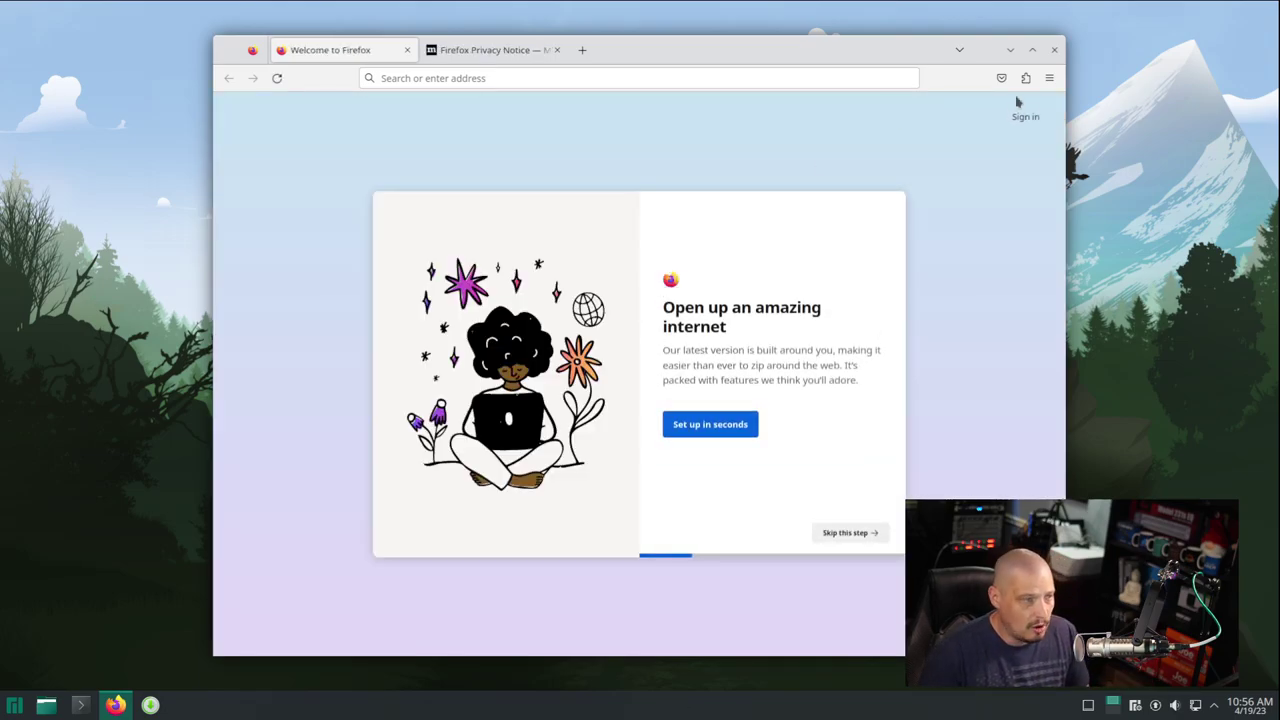
- Check the browser version in the About Firefox window, and close that window and the browser
{"action": "left_click", "coordinate": [1049, 78]}
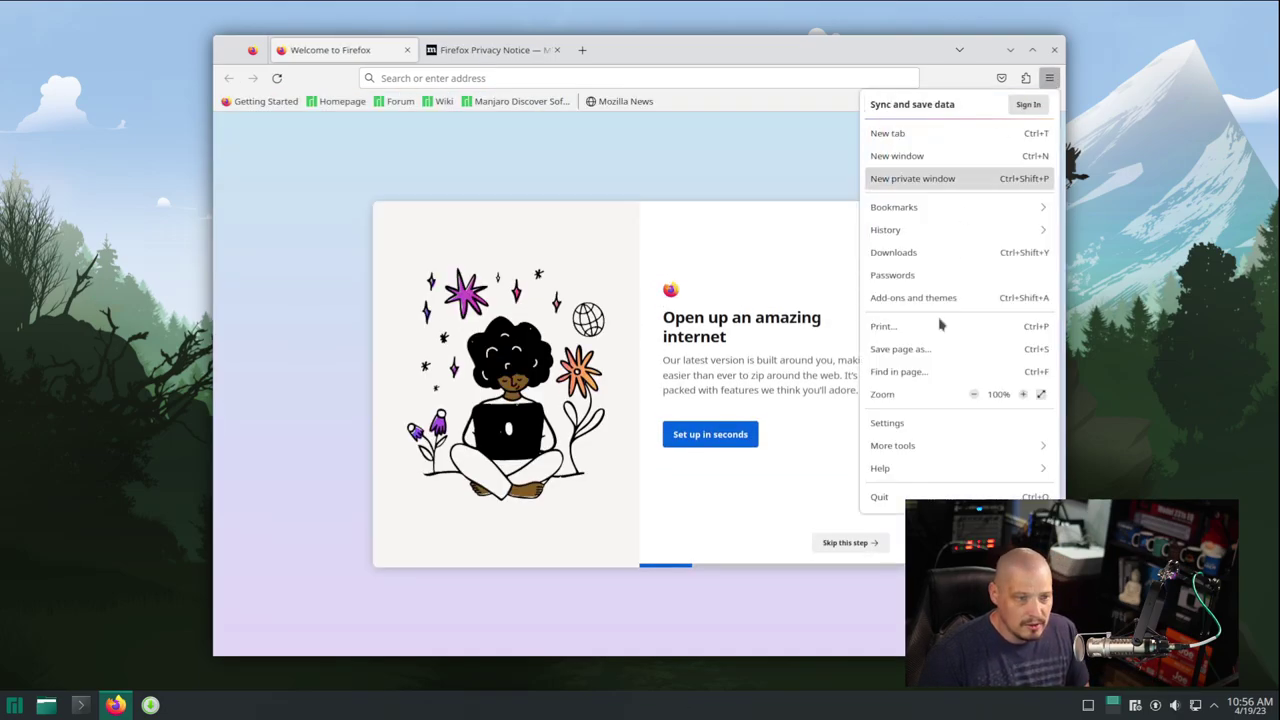
{"action": "left_click", "coordinate": [913, 468]}
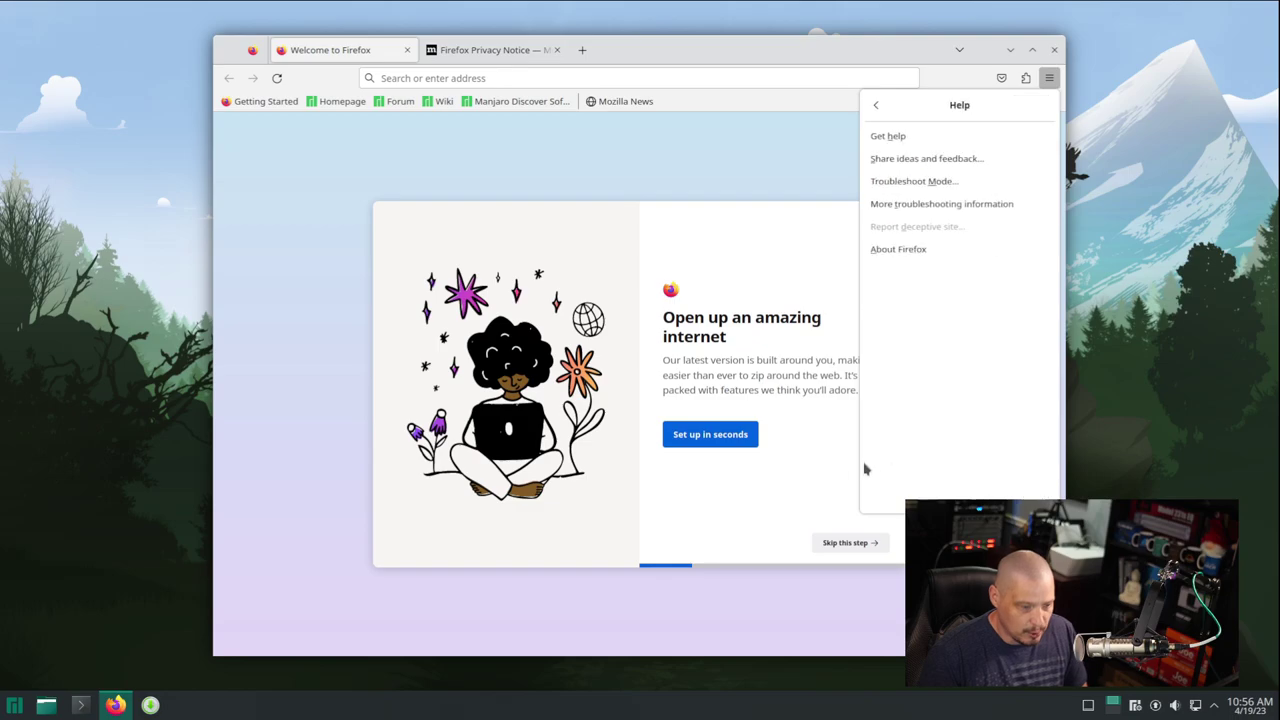
{"action": "left_click", "coordinate": [943, 258]}
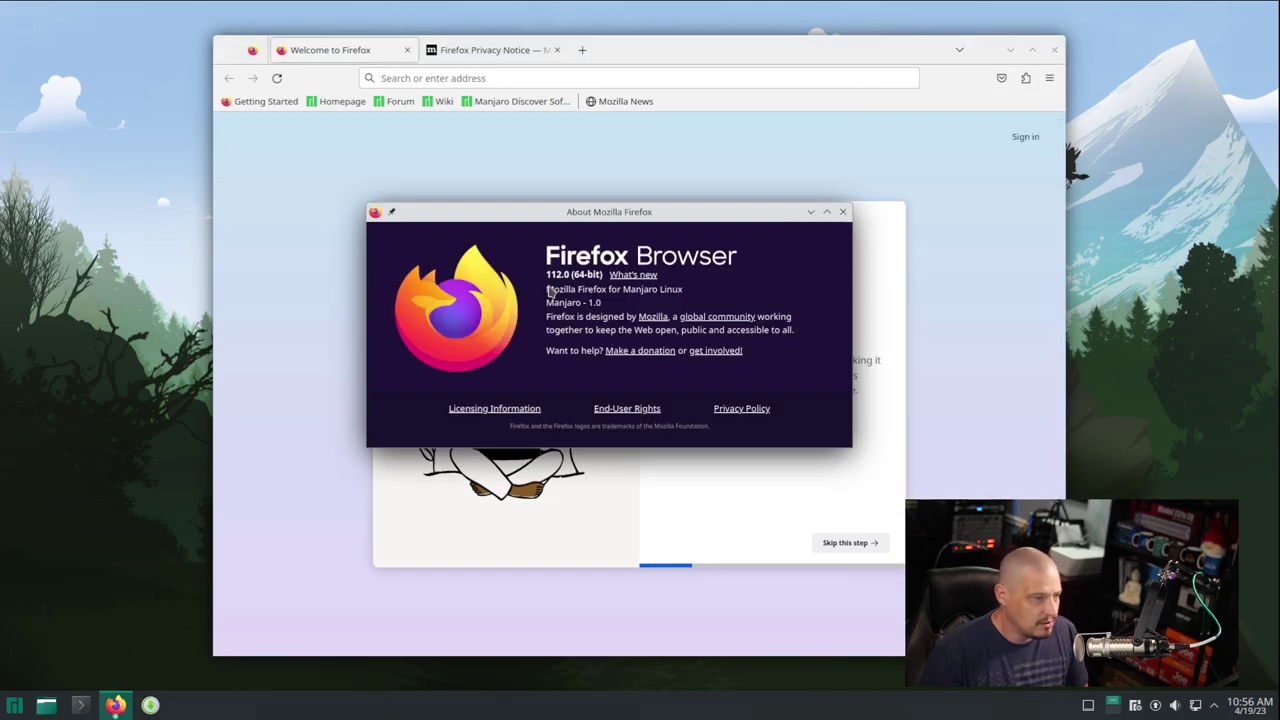
{"action": "left_click", "coordinate": [843, 211]}
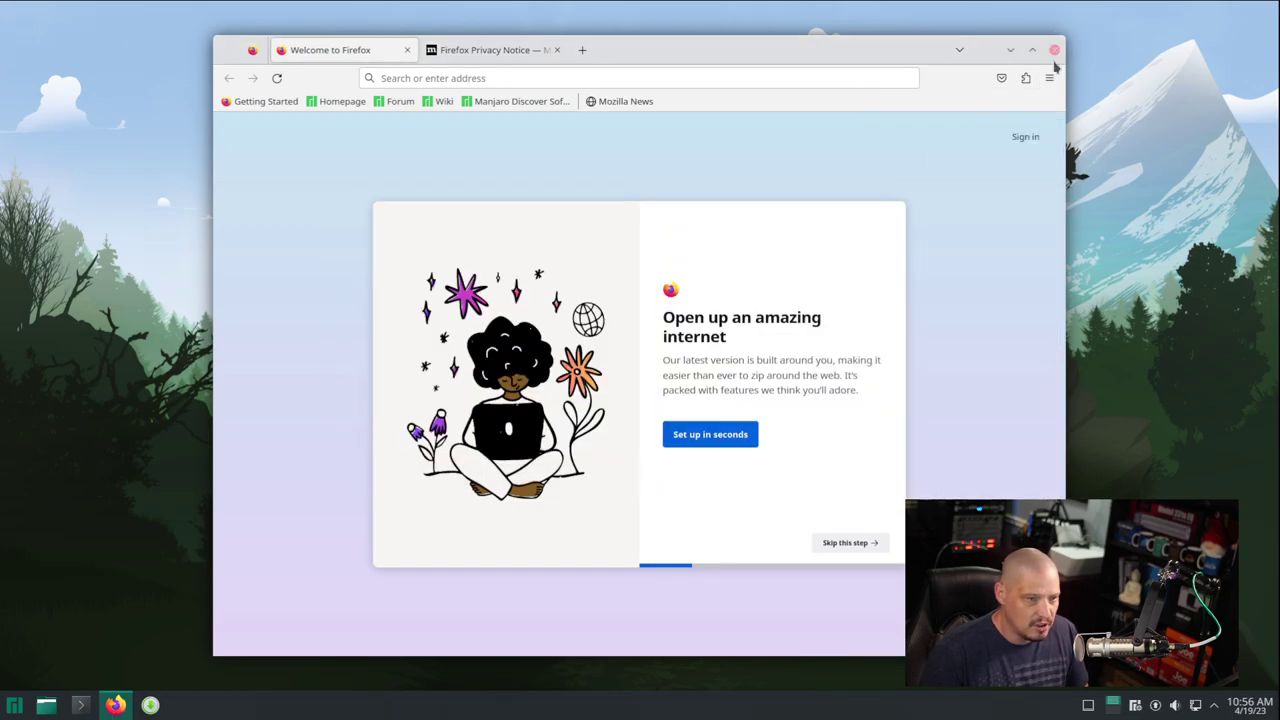
{"action": "left_click", "coordinate": [1054, 49]}
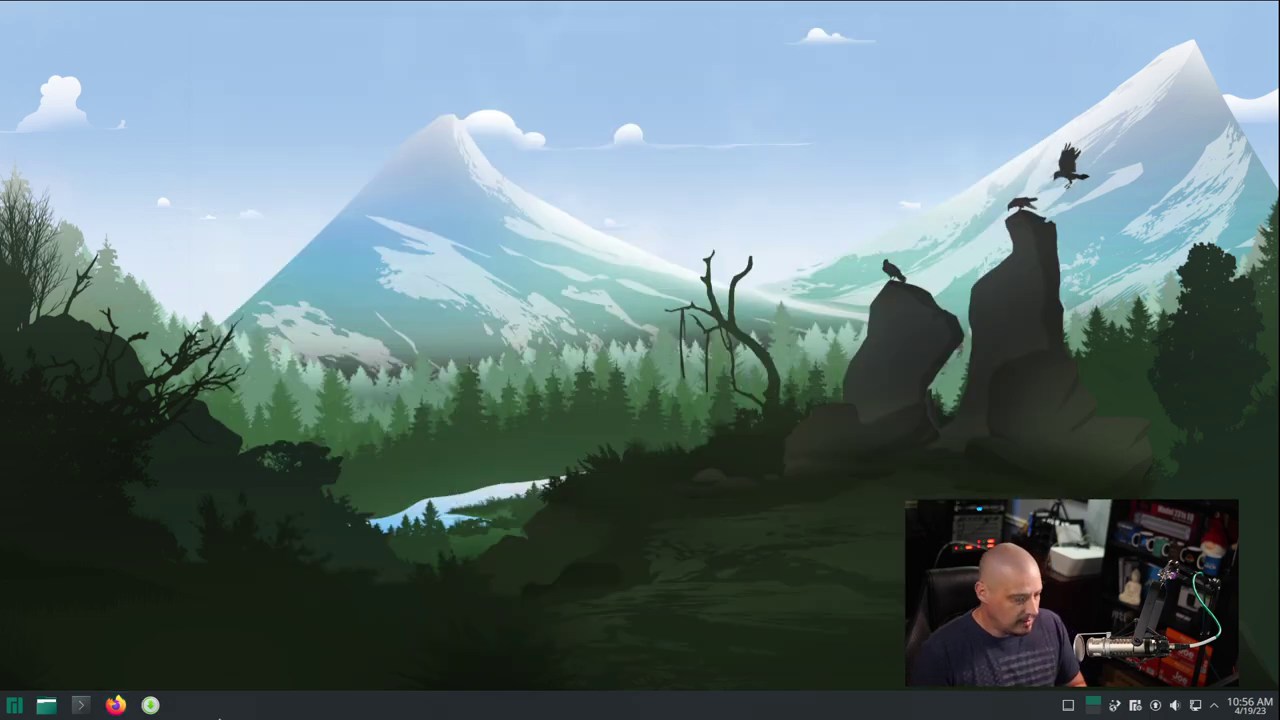
- Open Konsole, maximize its window and enlarge the terminal text by four zoom steps
{"action": "left_click", "coordinate": [80, 705]}
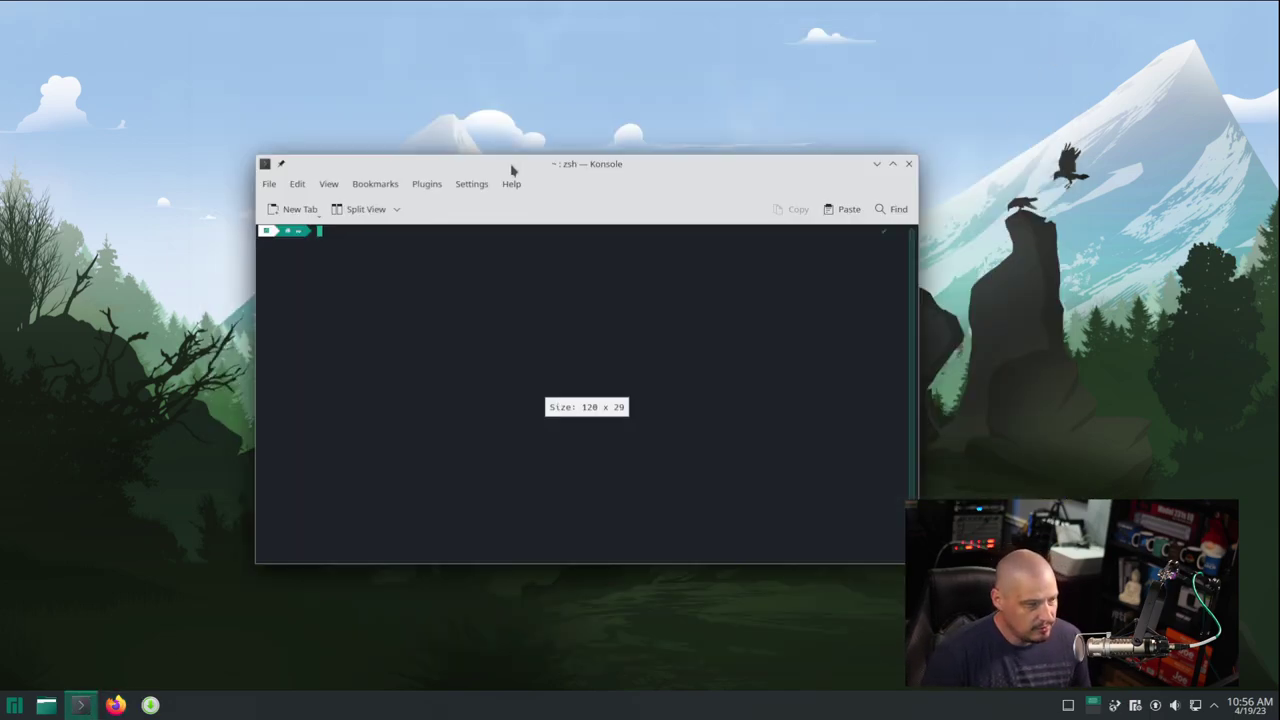
{"action": "double_click", "coordinate": [583, 177]}
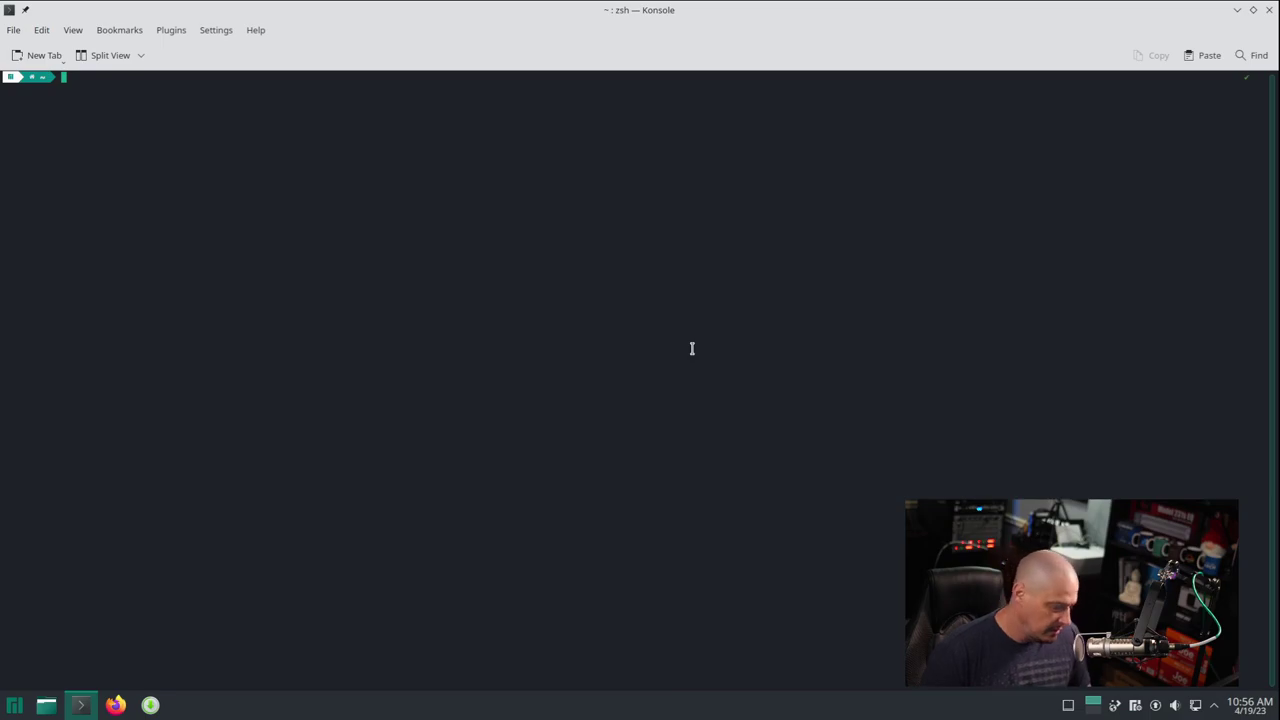
{"action": "key", "text": "ctrl+plus"}
{"action": "key", "text": "ctrl+plus"}
{"action": "key", "text": "ctrl+plus"}
{"action": "key", "text": "ctrl+plus"}
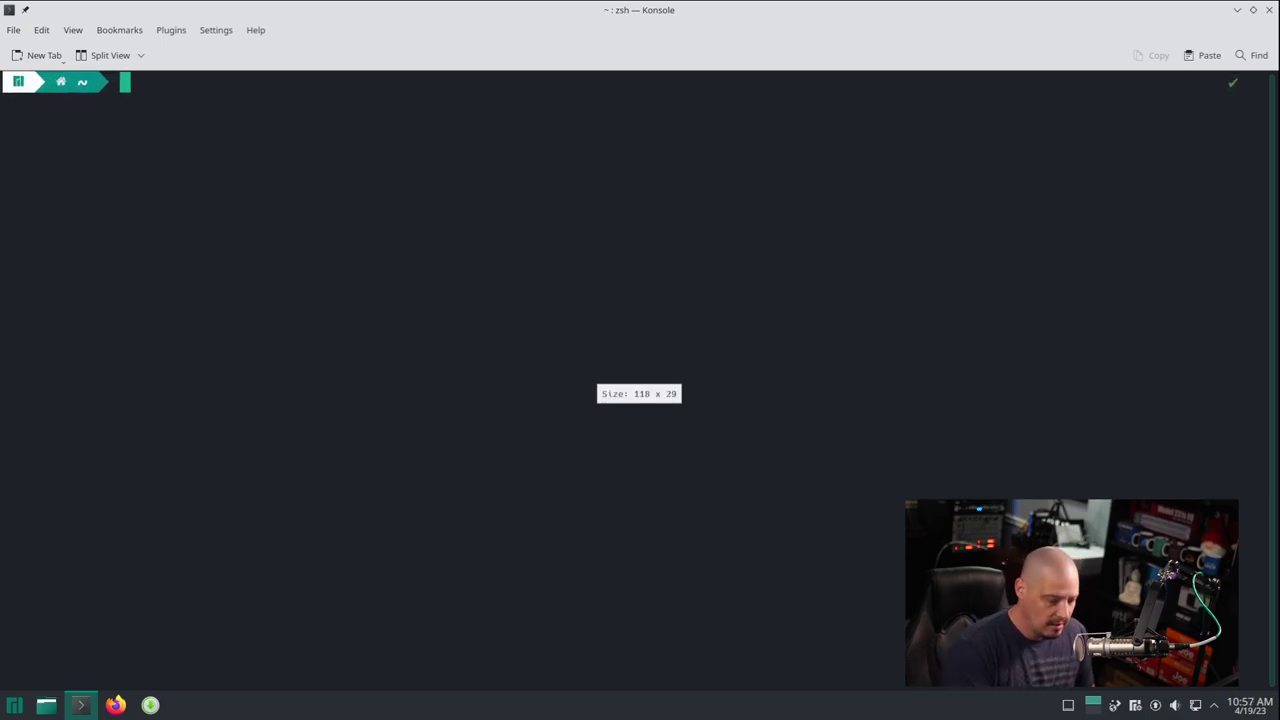
- Run a full system upgrade with sudo pacman -Syu, authenticating with the account password
{"action": "type", "text": "sudo pp"}
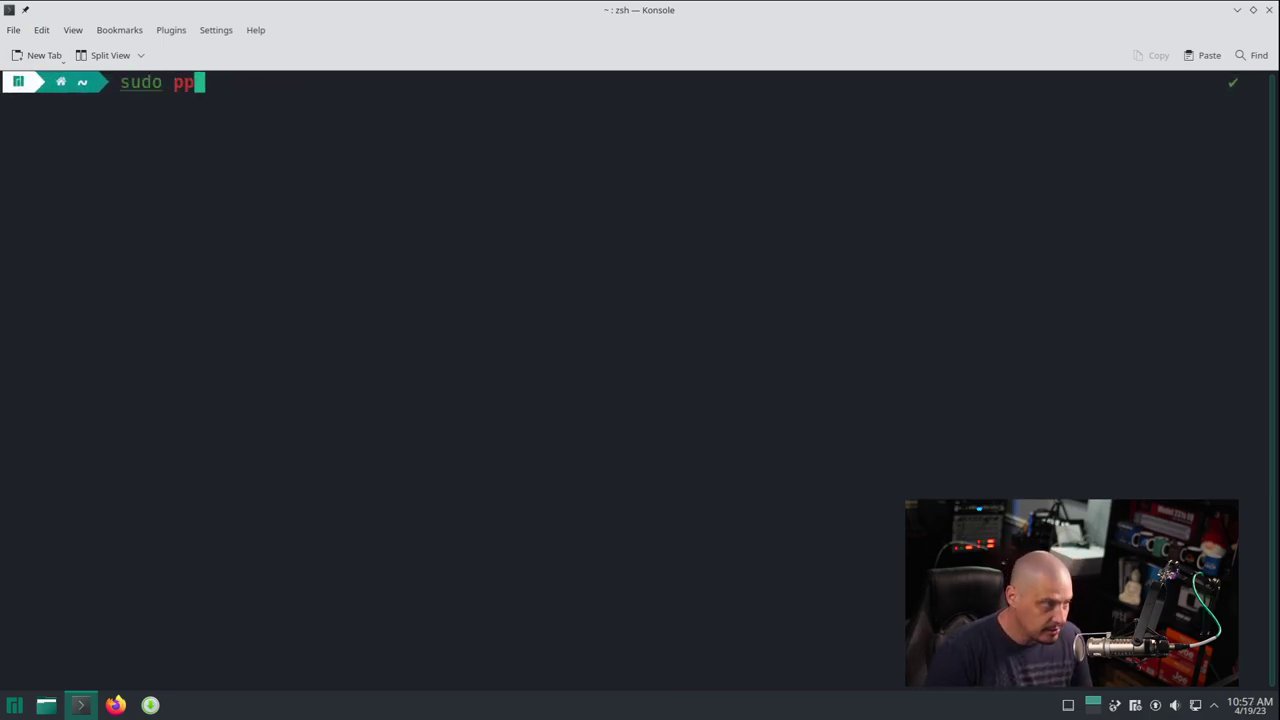
{"action": "key", "text": "BackSpace"}
{"action": "type", "text": "acman -Syu"}
{"action": "key", "text": "Return"}
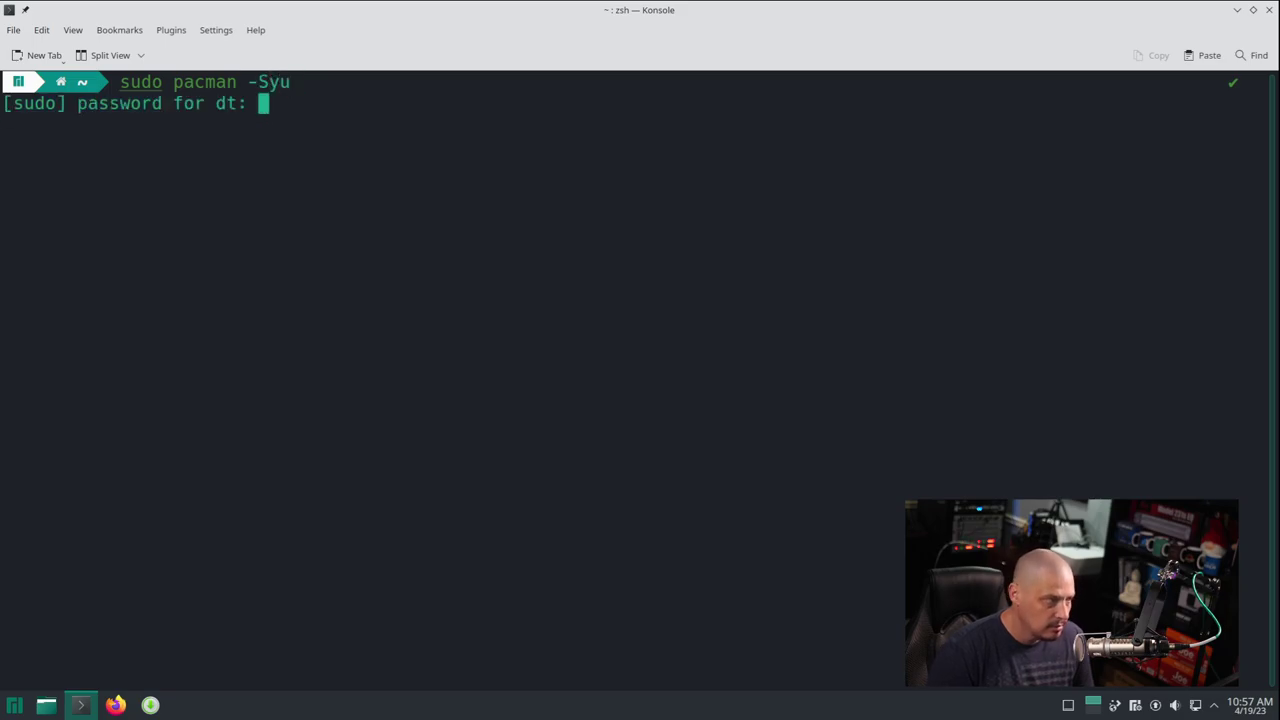
{"action": "key", "text": "Return"}
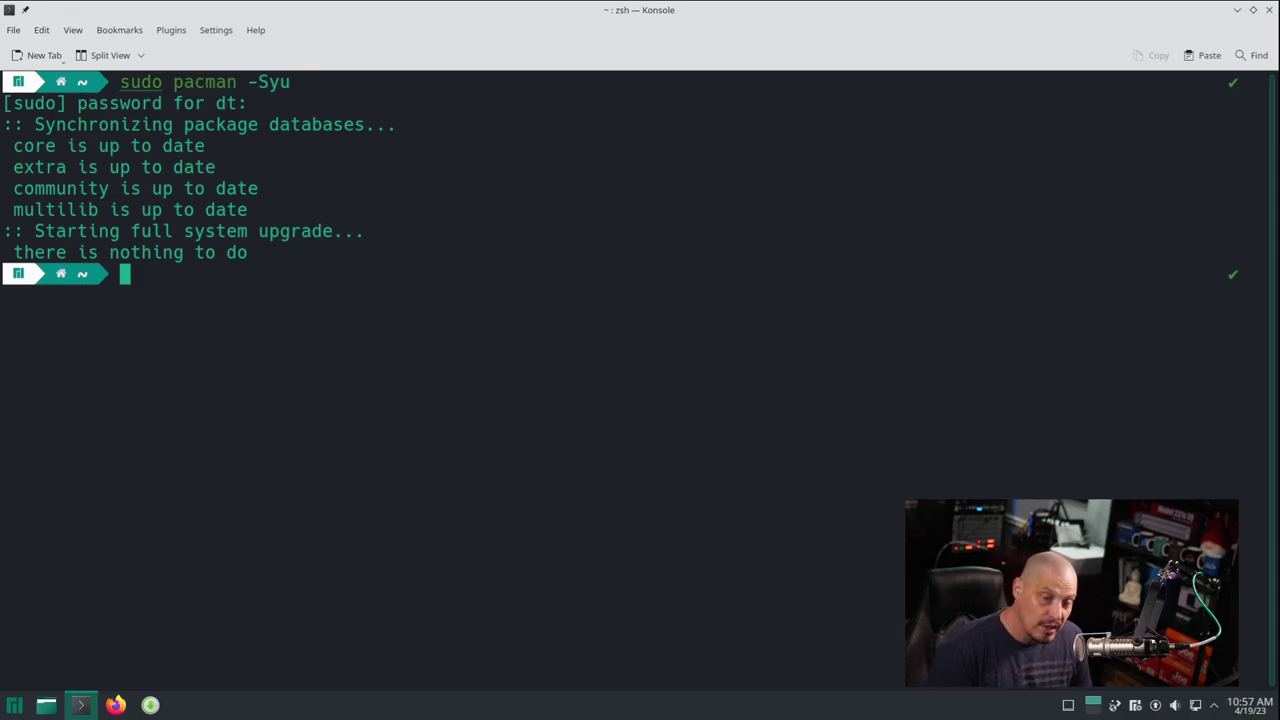
{"action": "key", "text": "Up"}
{"action": "key", "text": "Home"}
{"action": "key", "text": "ctrl+Right"}
{"action": "key", "text": "Right"}
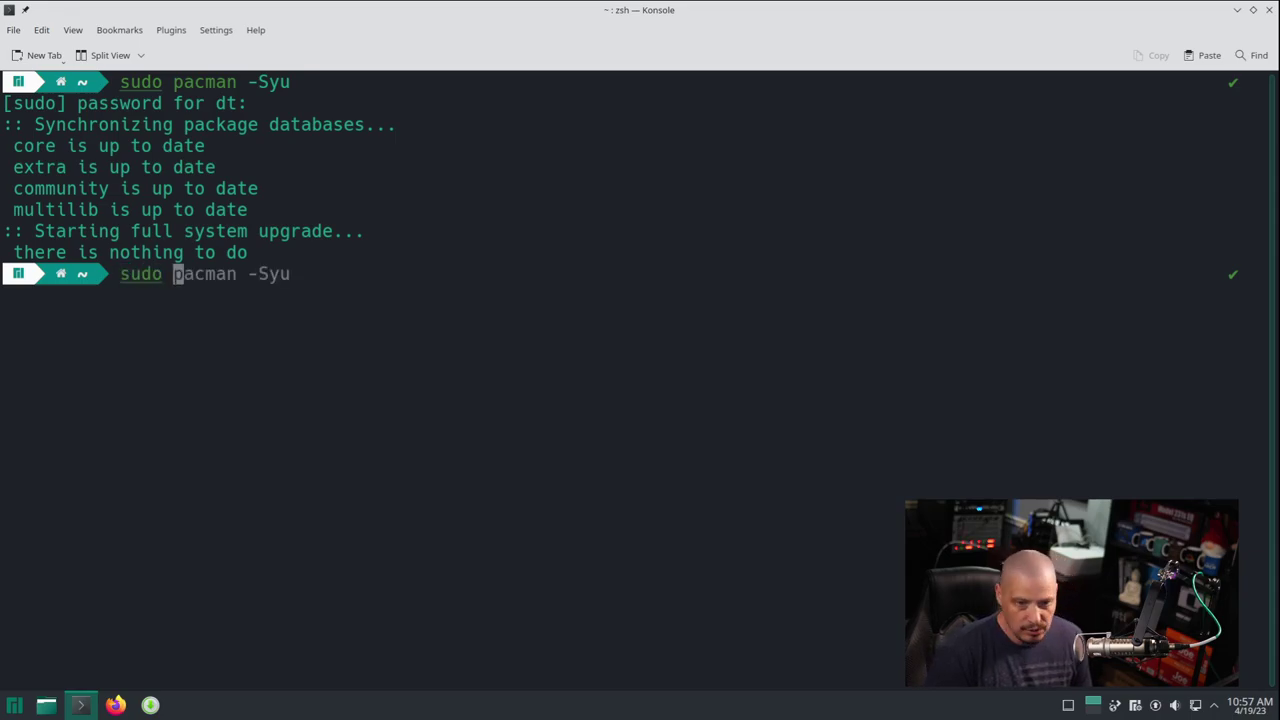
{"action": "key", "text": "Up"}
{"action": "key", "text": "Right"}
{"action": "key", "text": "Right"}
{"action": "key", "text": "Right"}
{"action": "key", "text": "Right"}
{"action": "key", "text": "End"}
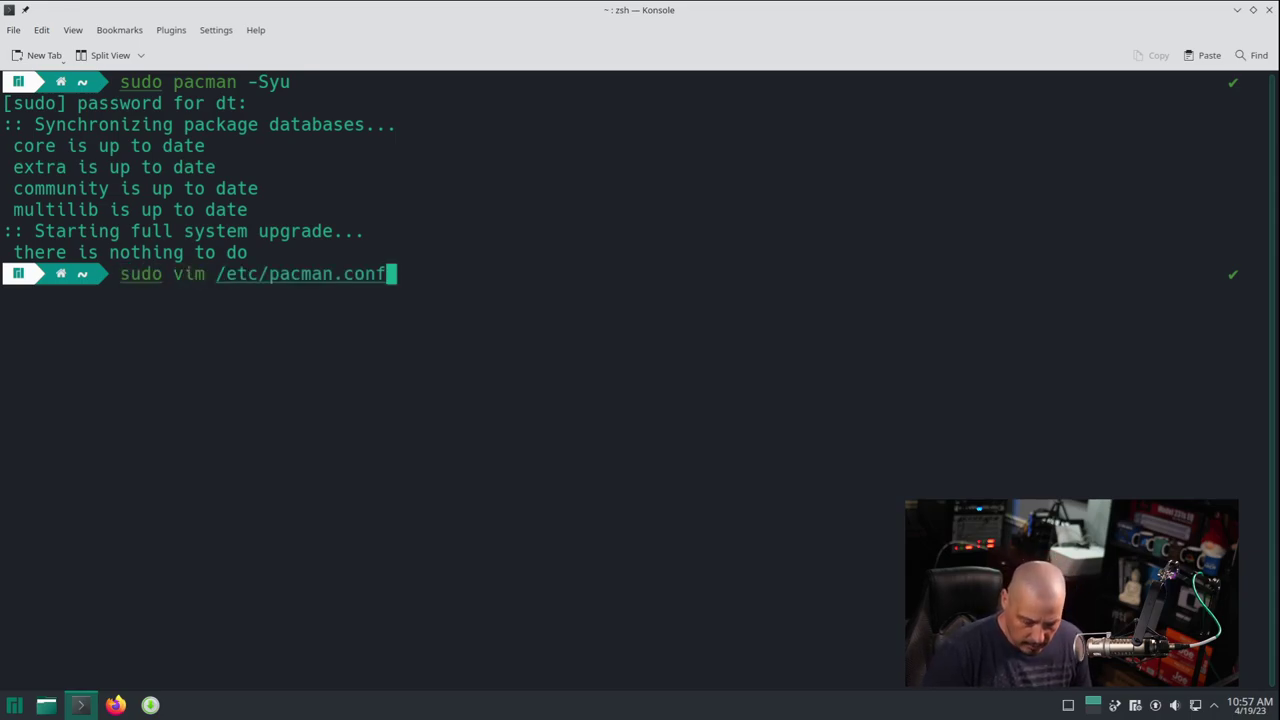
{"action": "key", "text": "Left"}
{"action": "key", "text": "Left"}
{"action": "key", "text": "Left"}
{"action": "key", "text": "Left"}
{"action": "key", "text": "Left"}
{"action": "key", "text": "Left"}
{"action": "key", "text": "Left"}
{"action": "key", "text": "Left"}
{"action": "key", "text": "Left"}
{"action": "key", "text": "Left"}
{"action": "key", "text": "Left"}
{"action": "key", "text": "Left"}
{"action": "key", "text": "Left"}
{"action": "key", "text": "Left"}
{"action": "key", "text": "Left"}
{"action": "key", "text": "Left"}
{"action": "key", "text": "Left"}
{"action": "key", "text": "Left"}
{"action": "key", "text": "Left"}
{"action": "key", "text": "Left"}
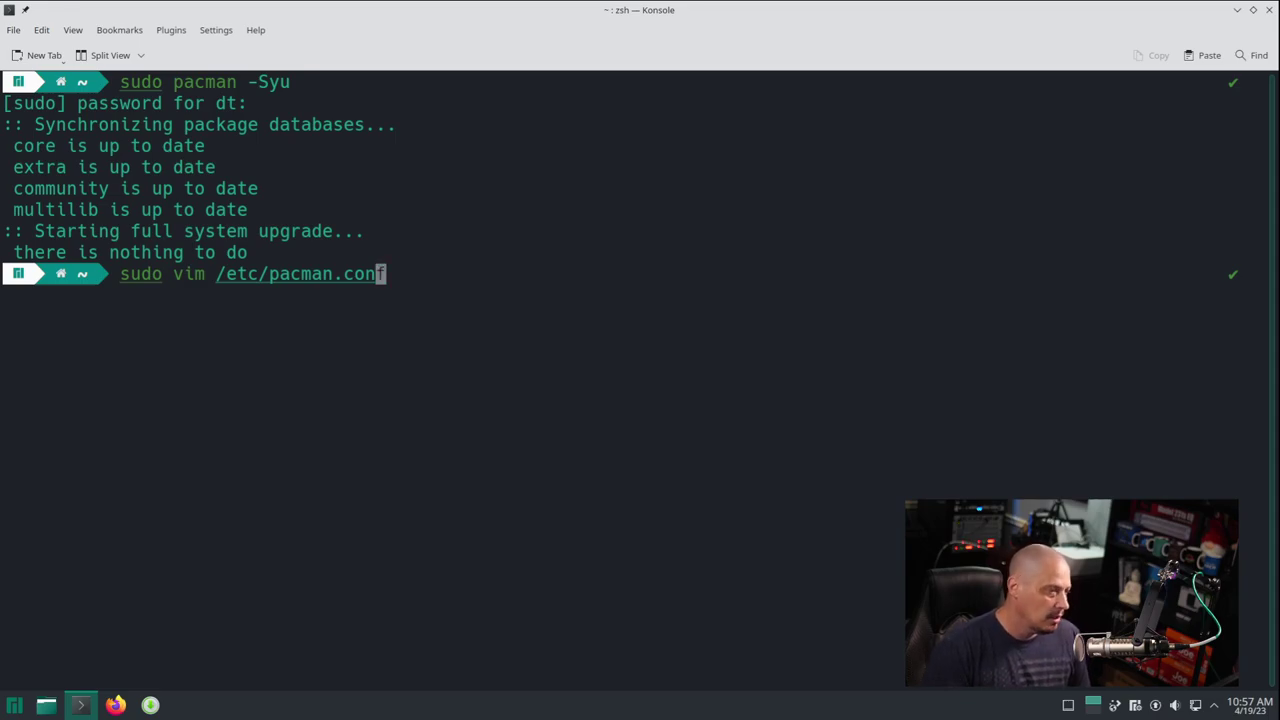
{"action": "key", "text": "Up"}
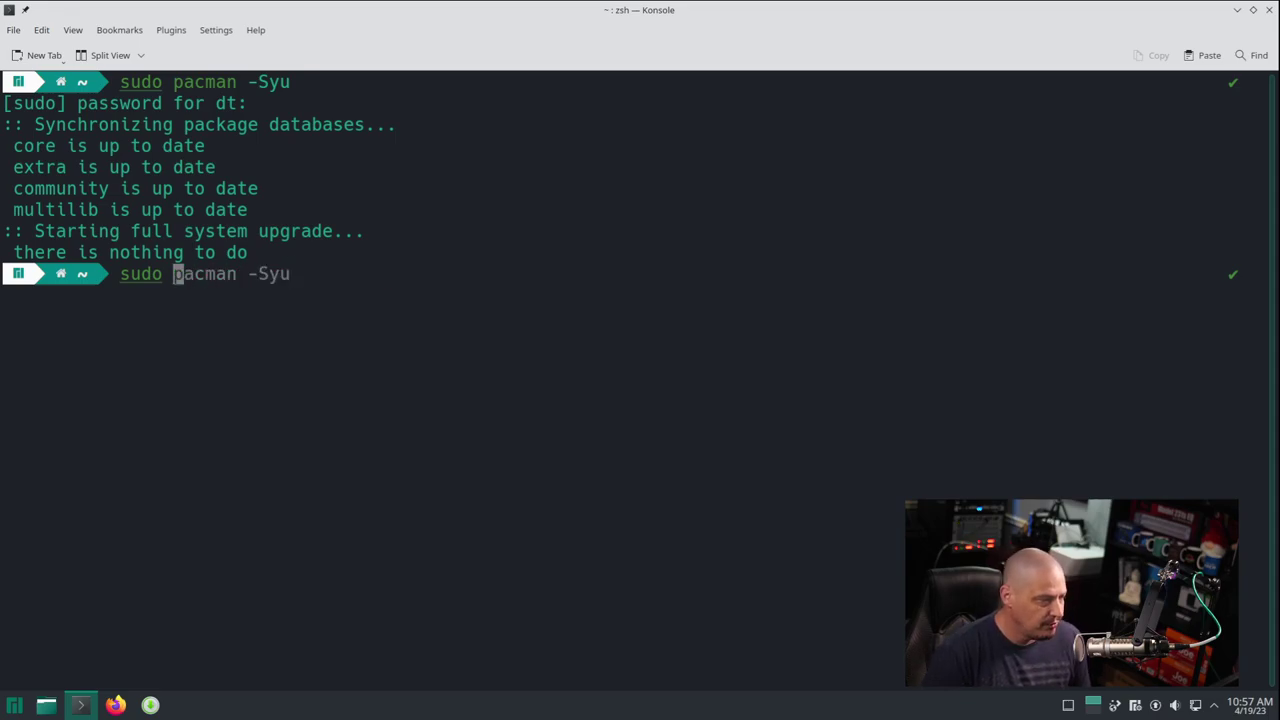
- Try to open /etc/pacman.conf in Kate with root privileges by running sudo kate /etc/pacman.conf
{"action": "key", "text": "ctrl+k"}
{"action": "type", "text": "kate "}
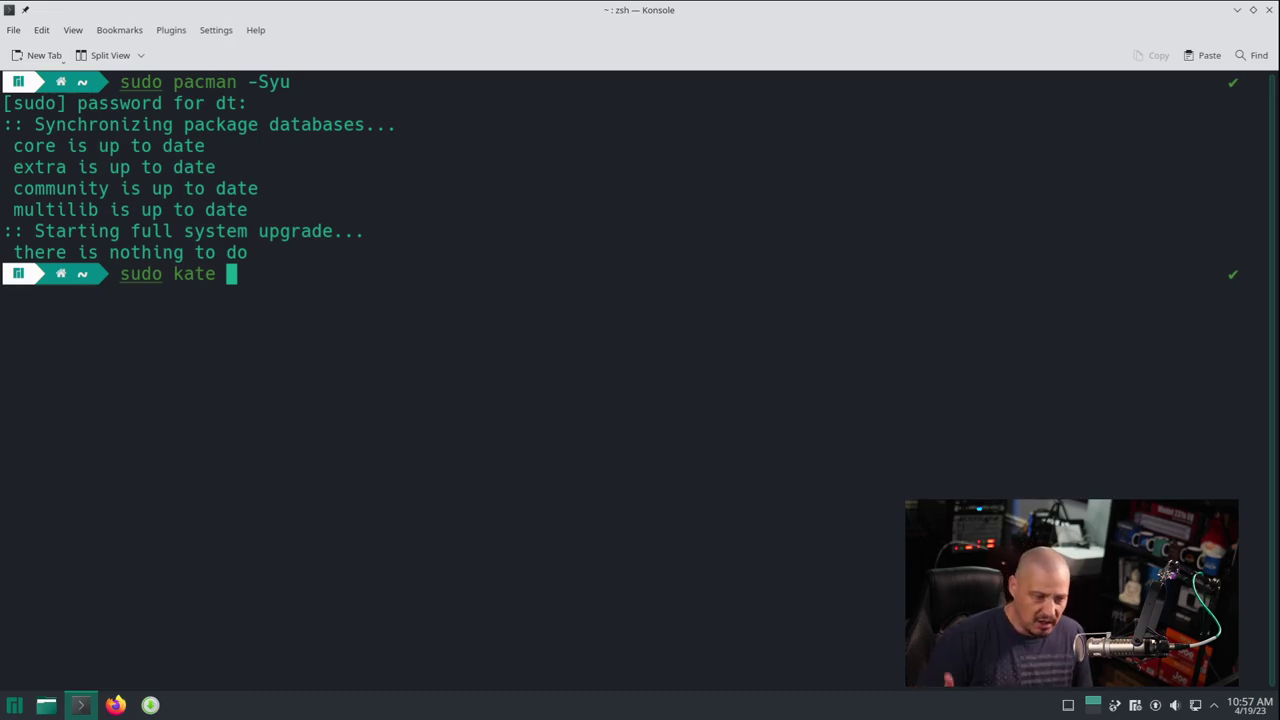
{"action": "type", "text": "/"}
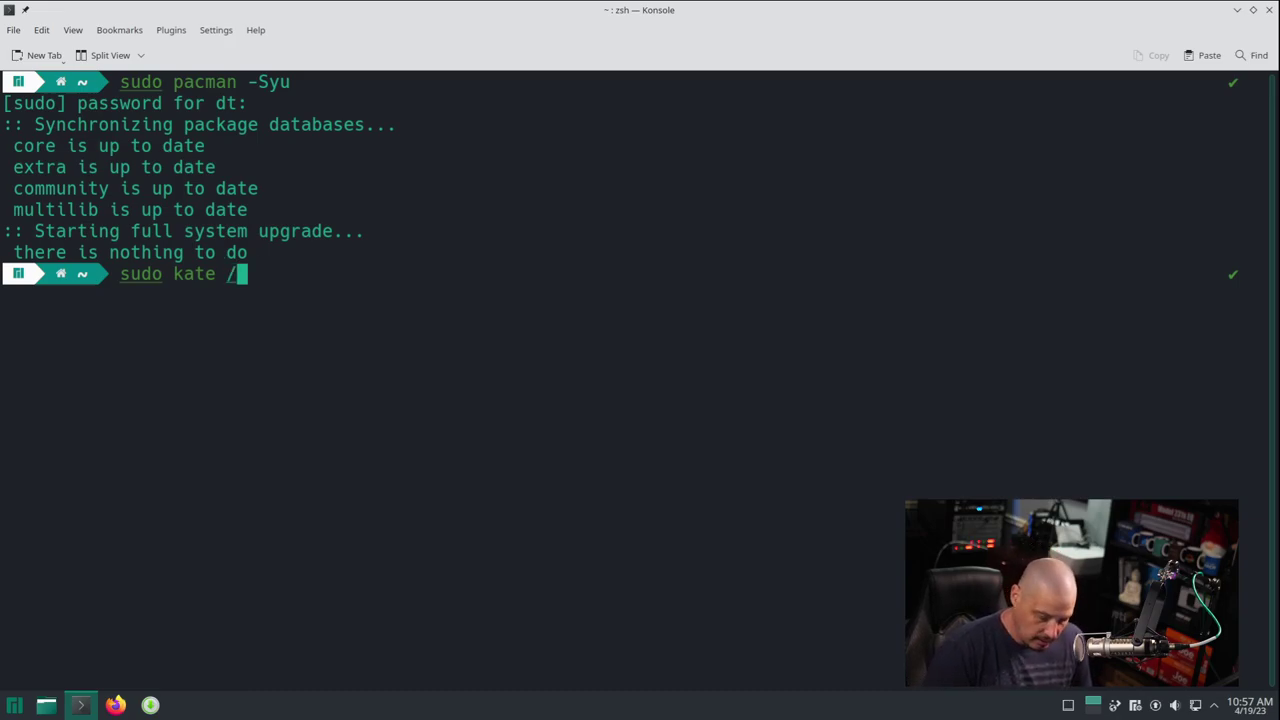
{"action": "type", "text": "etc/pacman"}
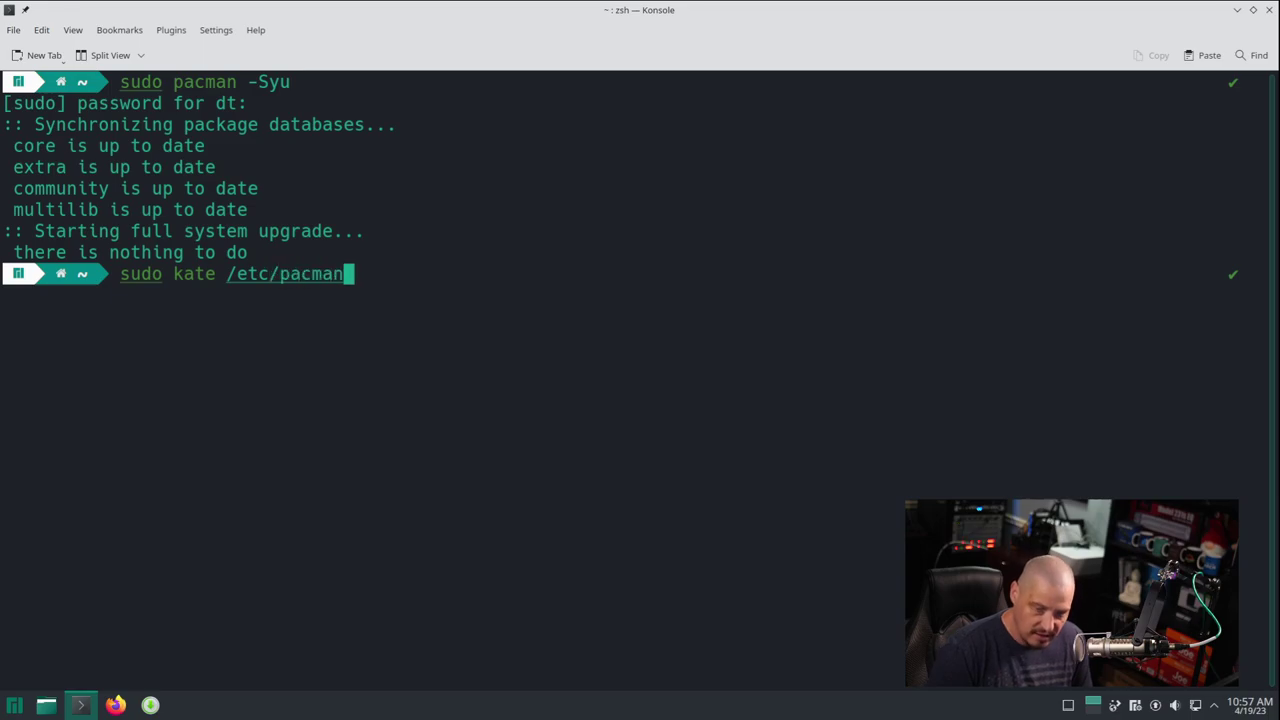
{"action": "type", "text": ".conf"}
{"action": "key", "text": "Return"}
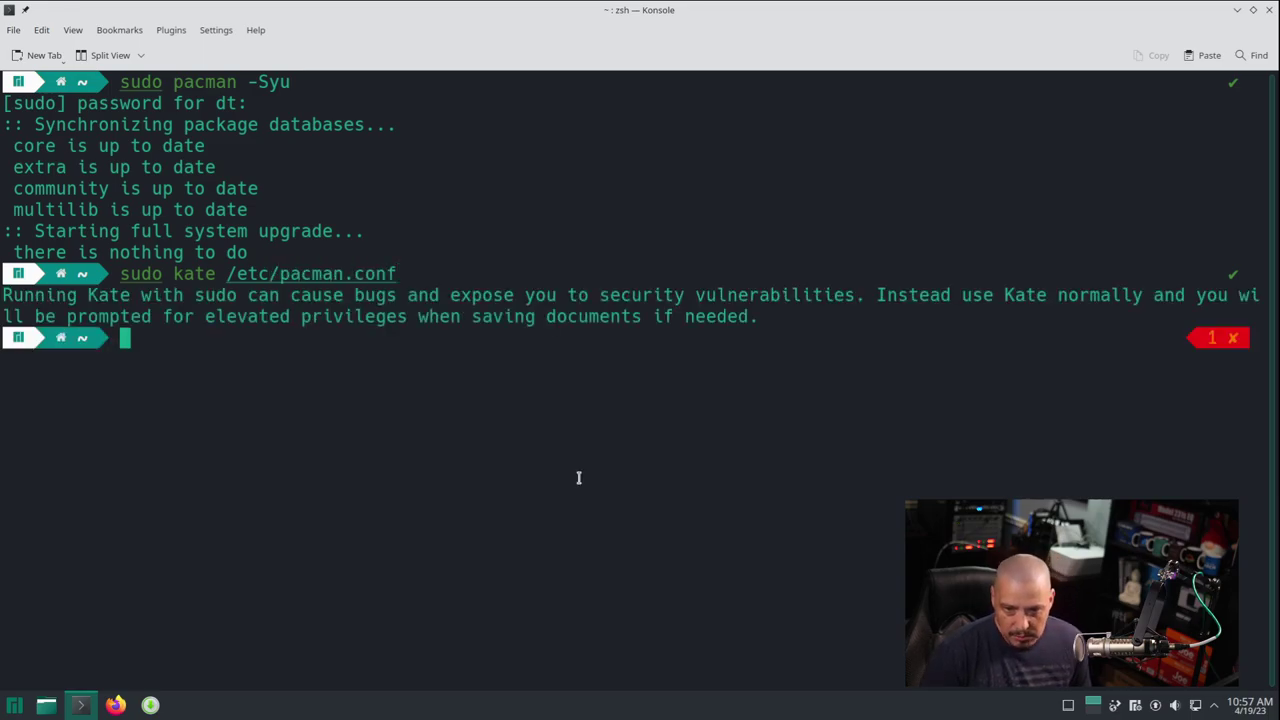
- Open /etc/pacman.conf in the nano editor with sudo by replacing kate with nano in the previous command
{"action": "key", "text": "Up"}
{"action": "key", "text": "Left"}
{"action": "key", "text": "Left"}
{"action": "key", "text": "Left"}
{"action": "key", "text": "Left"}
{"action": "key", "text": "Left"}
{"action": "key", "text": "Left"}
{"action": "key", "text": "Left"}
{"action": "key", "text": "Left"}
{"action": "key", "text": "Left"}
{"action": "key", "text": "Left"}
{"action": "key", "text": "Left"}
{"action": "key", "text": "Left"}
{"action": "key", "text": "Left"}
{"action": "key", "text": "Left"}
{"action": "key", "text": "Left"}
{"action": "key", "text": "Left"}
{"action": "key", "text": "Left"}
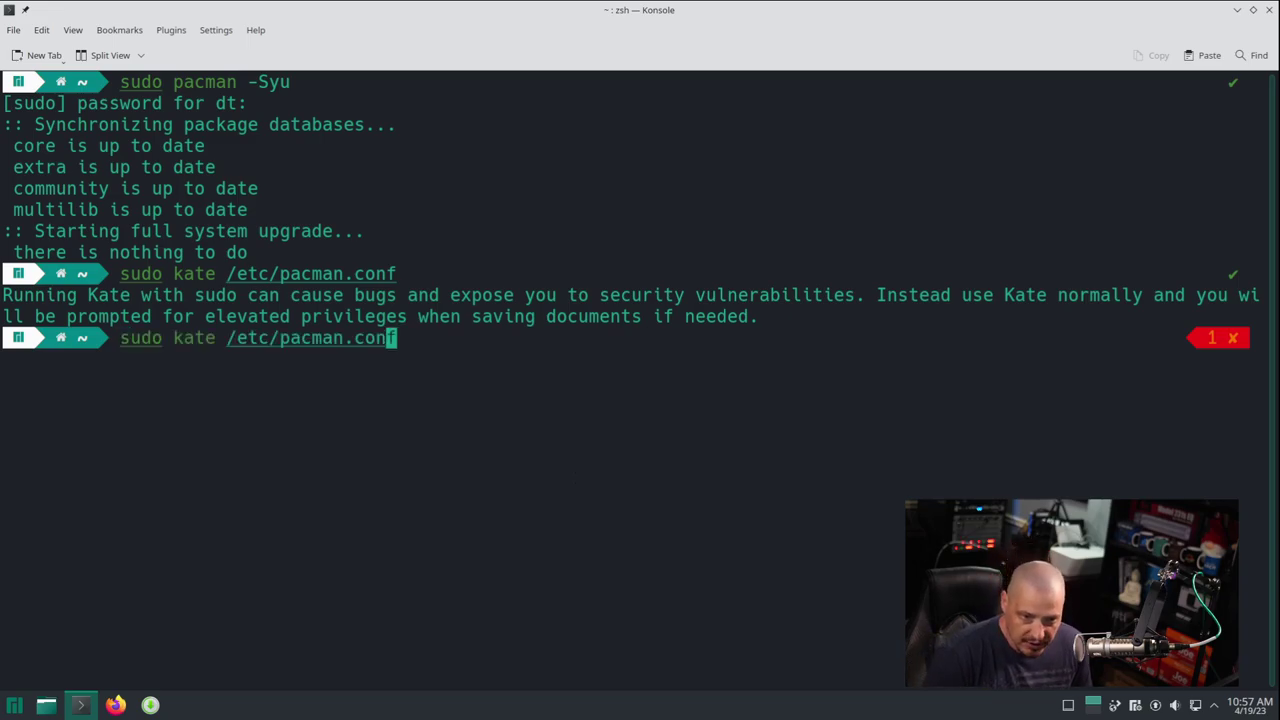
{"action": "key", "text": "BackSpace"}
{"action": "key", "text": "BackSpace"}
{"action": "key", "text": "BackSpace"}
{"action": "key", "text": "BackSpace"}
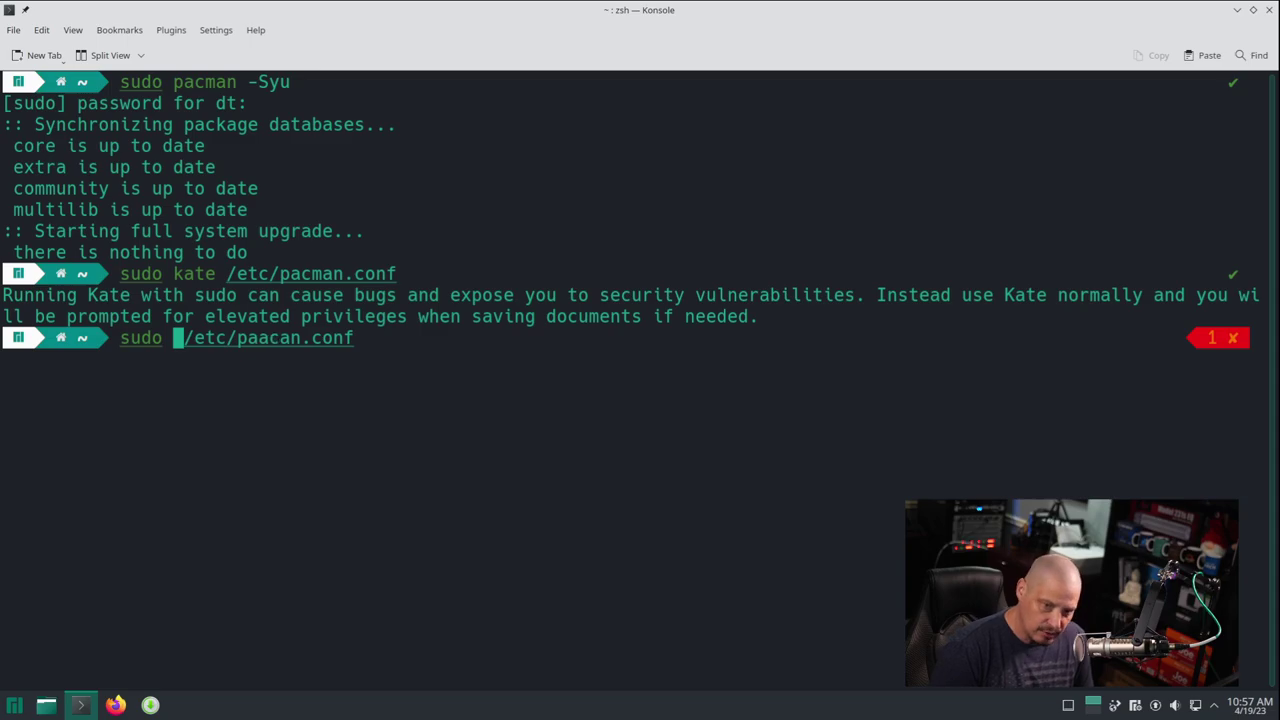
{"action": "type", "text": "nano"}
{"action": "key", "text": "Return"}
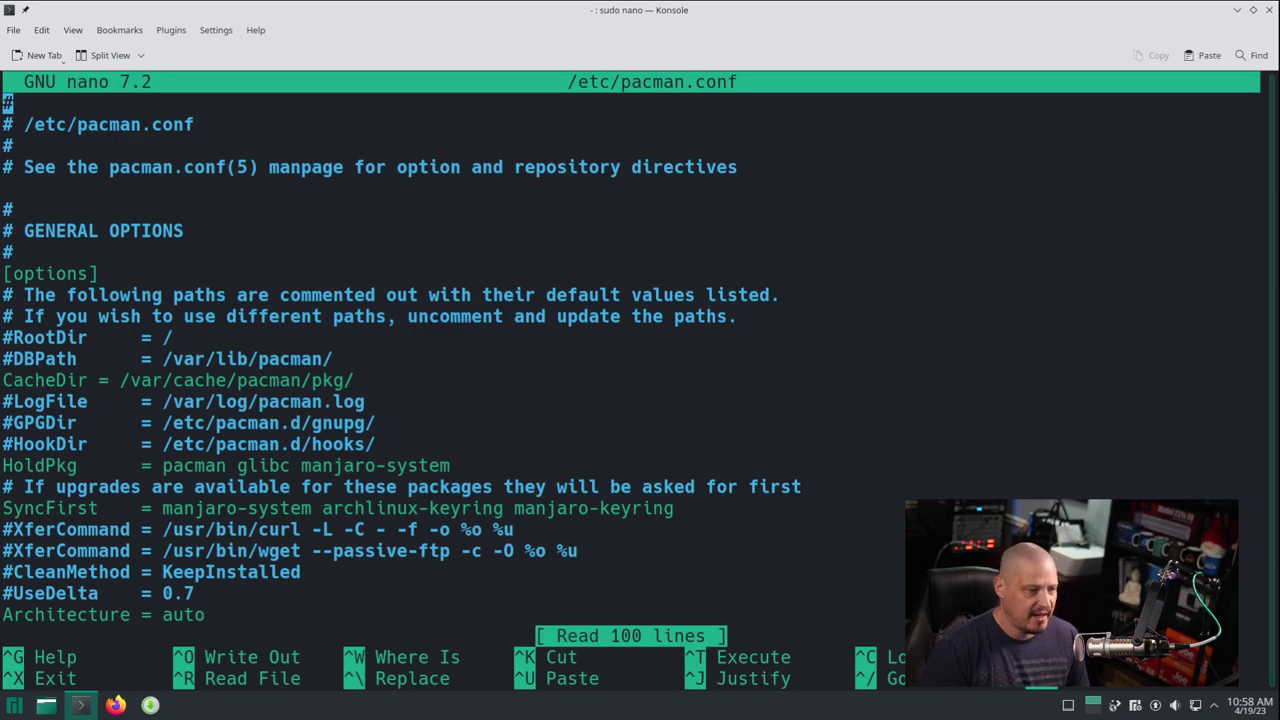
- Uncomment the ParallelDownloads = 5 line under Misc options in /etc/pacman.conf
{"action": "key", "text": "Down"}
{"action": "key", "text": "Down"}
{"action": "key", "text": "Down"}
{"action": "key", "text": "Down"}
{"action": "key", "text": "Down"}
{"action": "key", "text": "Down"}
{"action": "key", "text": "Down"}
{"action": "key", "text": "Down"}
{"action": "key", "text": "Down"}
{"action": "key", "text": "Down"}
{"action": "key", "text": "Down"}
{"action": "key", "text": "Down"}
{"action": "key", "text": "Down"}
{"action": "key", "text": "Down"}
{"action": "key", "text": "Down"}
{"action": "key", "text": "Down"}
{"action": "key", "text": "Down"}
{"action": "key", "text": "Down"}
{"action": "key", "text": "Down"}
{"action": "key", "text": "Down"}
{"action": "key", "text": "Down"}
{"action": "key", "text": "Down"}
{"action": "key", "text": "Down"}
{"action": "key", "text": "Down"}
{"action": "key", "text": "Down"}
{"action": "key", "text": "Down"}
{"action": "key", "text": "Down"}
{"action": "key", "text": "Down"}
{"action": "key", "text": "Down"}
{"action": "key", "text": "Down"}
{"action": "key", "text": "Down"}
{"action": "key", "text": "Down"}
{"action": "key", "text": "Down"}
{"action": "key", "text": "Down"}
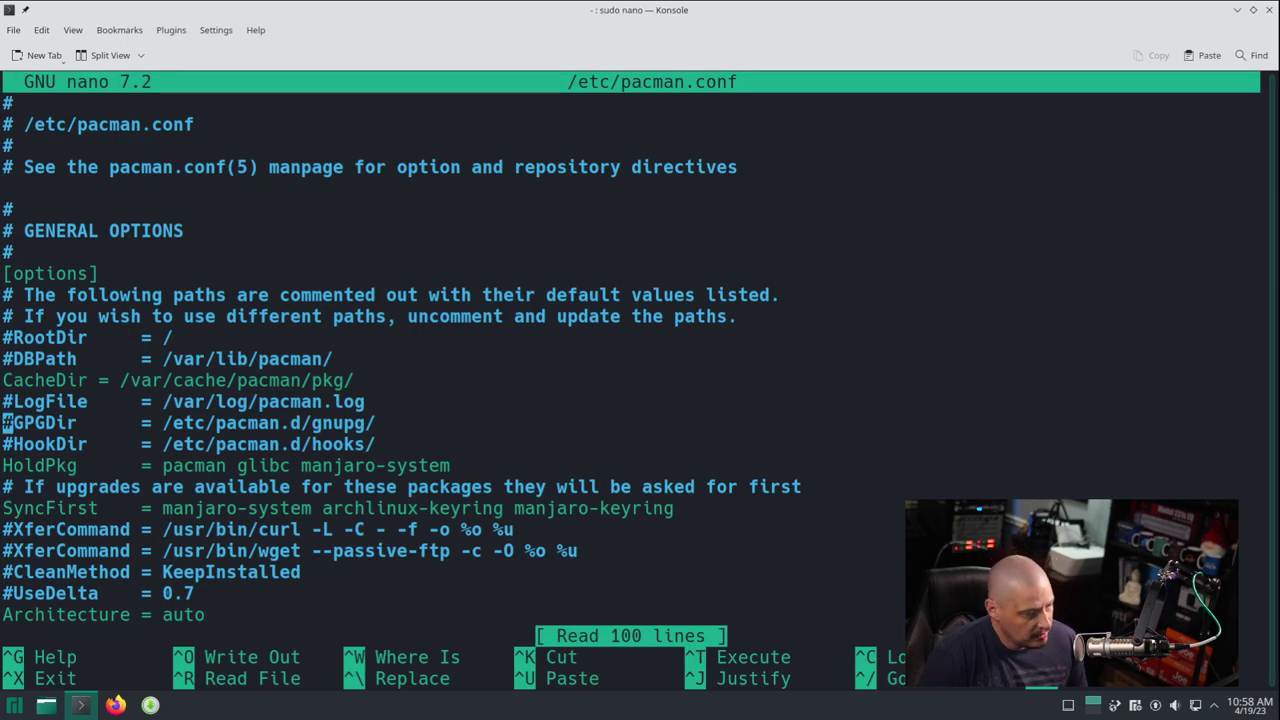
{"action": "key", "text": "Up"}
{"action": "key", "text": "Up"}
{"action": "key", "text": "Up"}
{"action": "key", "text": "Up"}
{"action": "key", "text": "Up"}
{"action": "key", "text": "Up"}
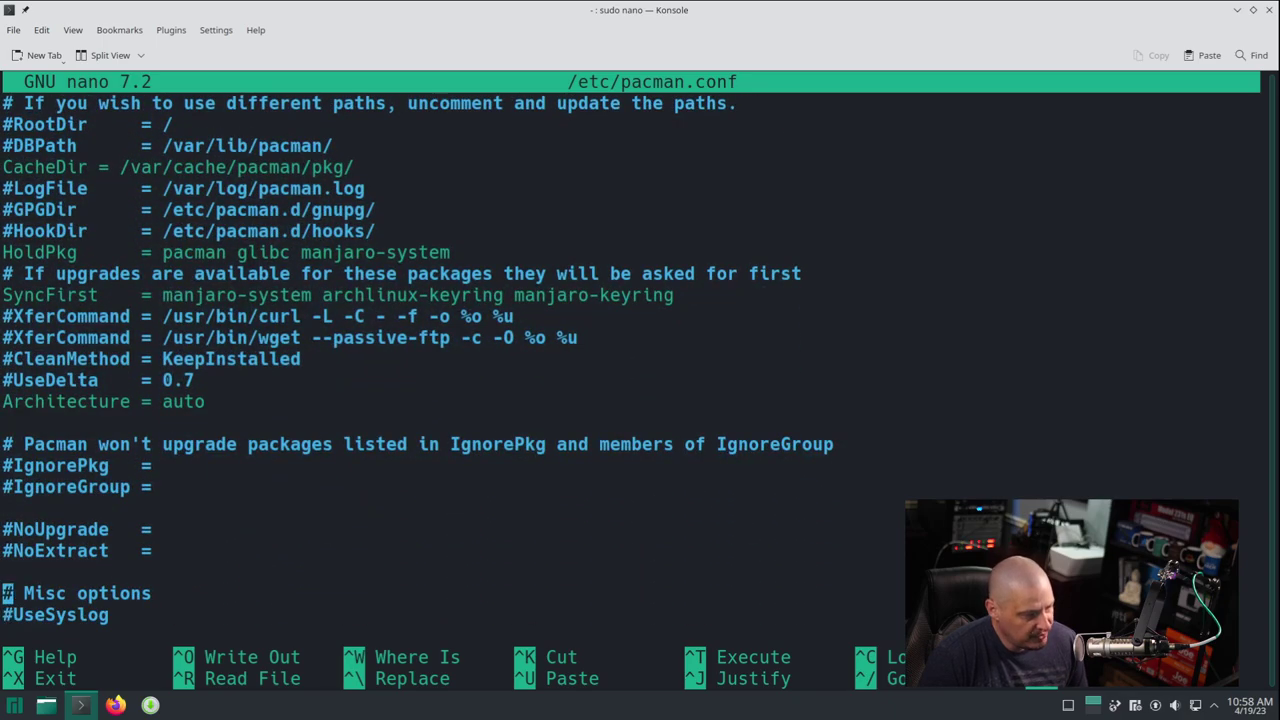
{"action": "key", "text": "Down"}
{"action": "key", "text": "Down"}
{"action": "key", "text": "Down"}
{"action": "key", "text": "Down"}
{"action": "key", "text": "Down"}
{"action": "key", "text": "Down"}
{"action": "key", "text": "Down"}
{"action": "key", "text": "Down"}
{"action": "key", "text": "Down"}
{"action": "key", "text": "Down"}
{"action": "key", "text": "Down"}
{"action": "key", "text": "Down"}
{"action": "key", "text": "Down"}
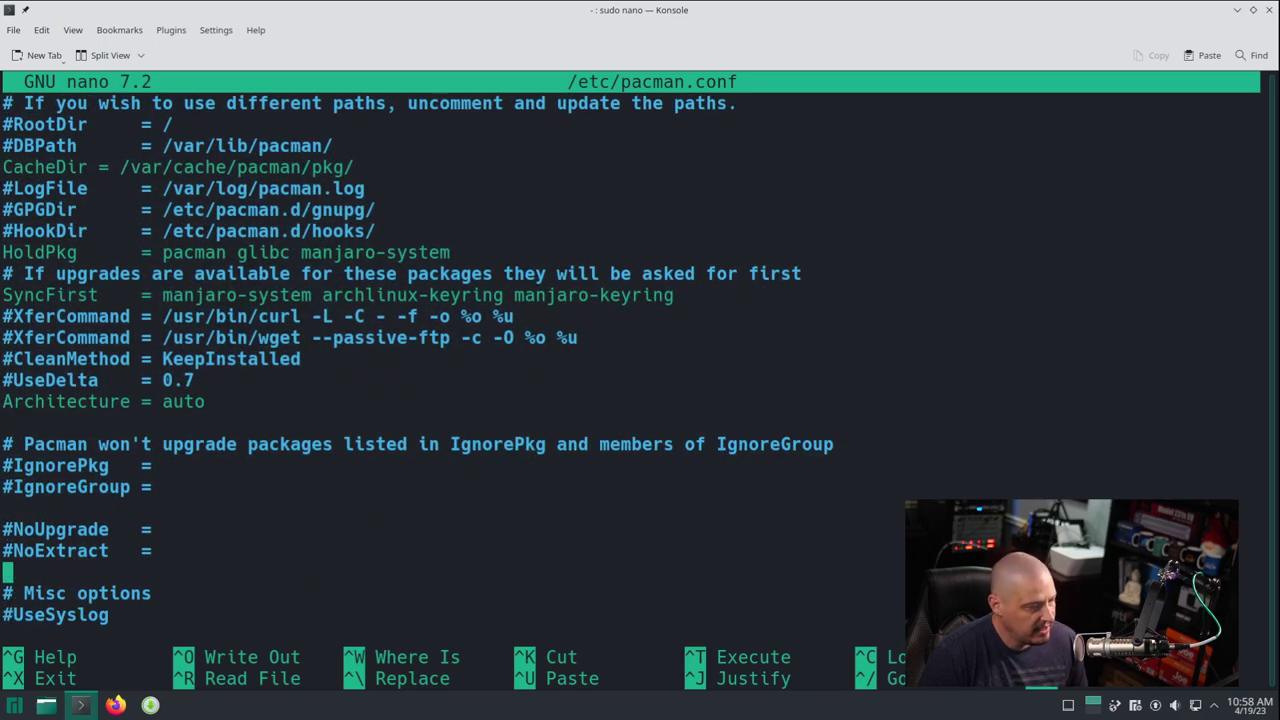
{"action": "key", "text": "Down"}
{"action": "key", "text": "Up"}
{"action": "key", "text": "Up"}
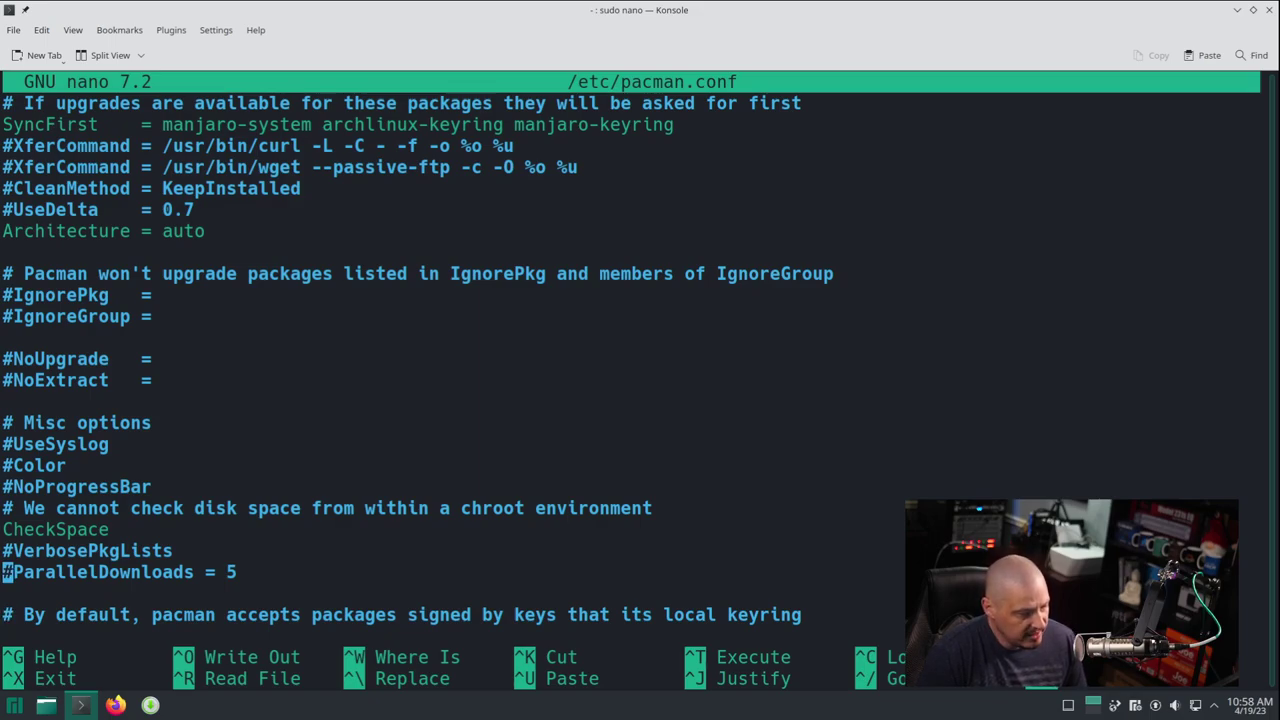
{"action": "key", "text": "Right"}
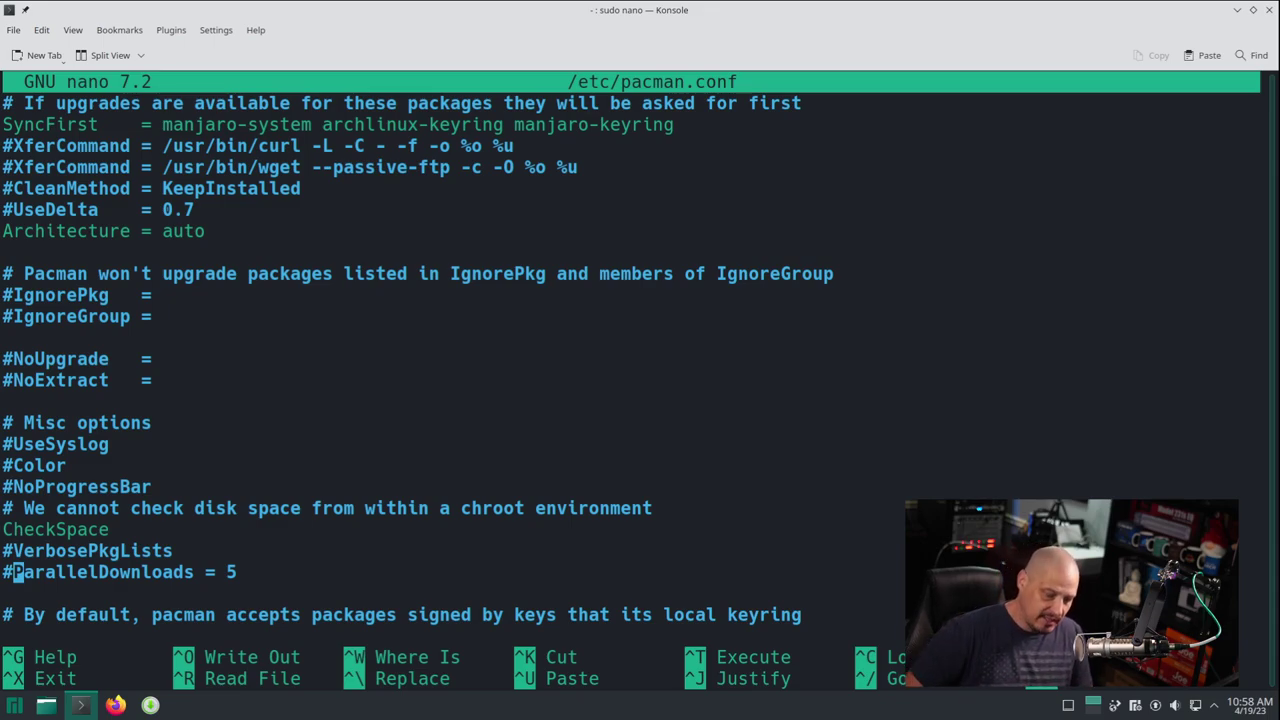
{"action": "key", "text": "BackSpace"}
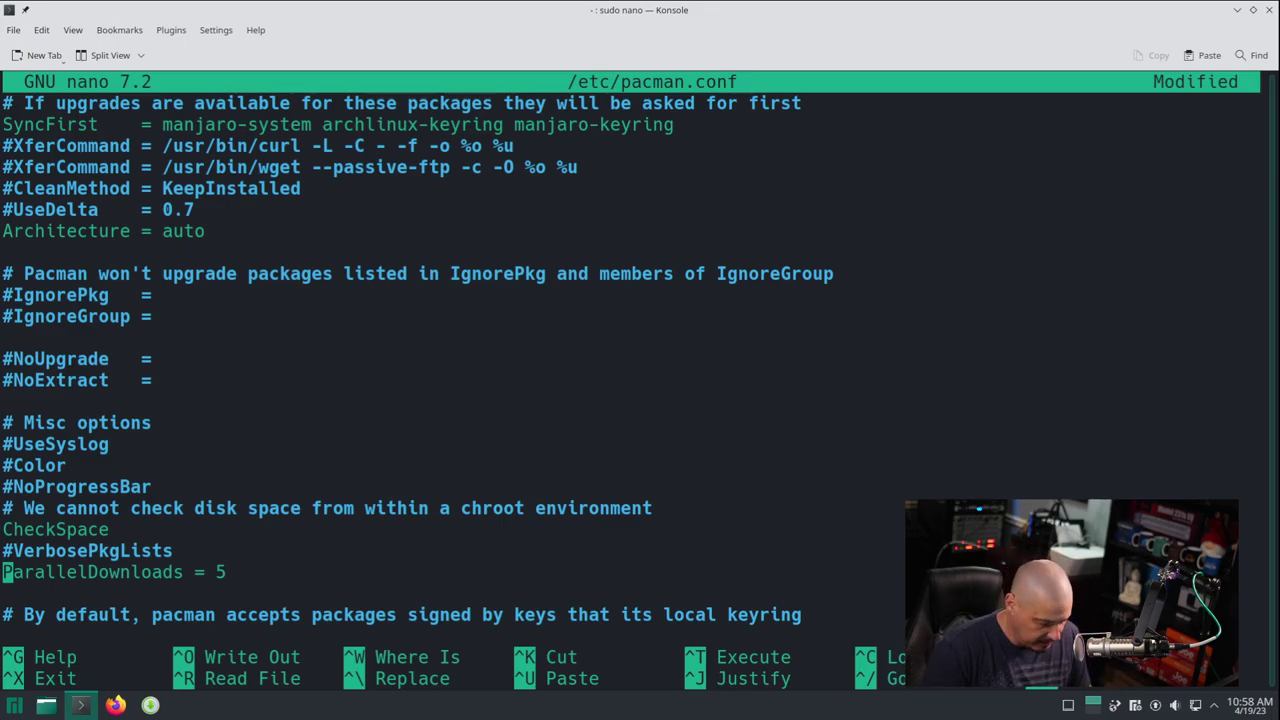
- Save /etc/pacman.conf under its existing name while exiting nano, and close the terminal window
{"action": "key", "text": "ctrl+x"}
{"action": "key", "text": "y"}
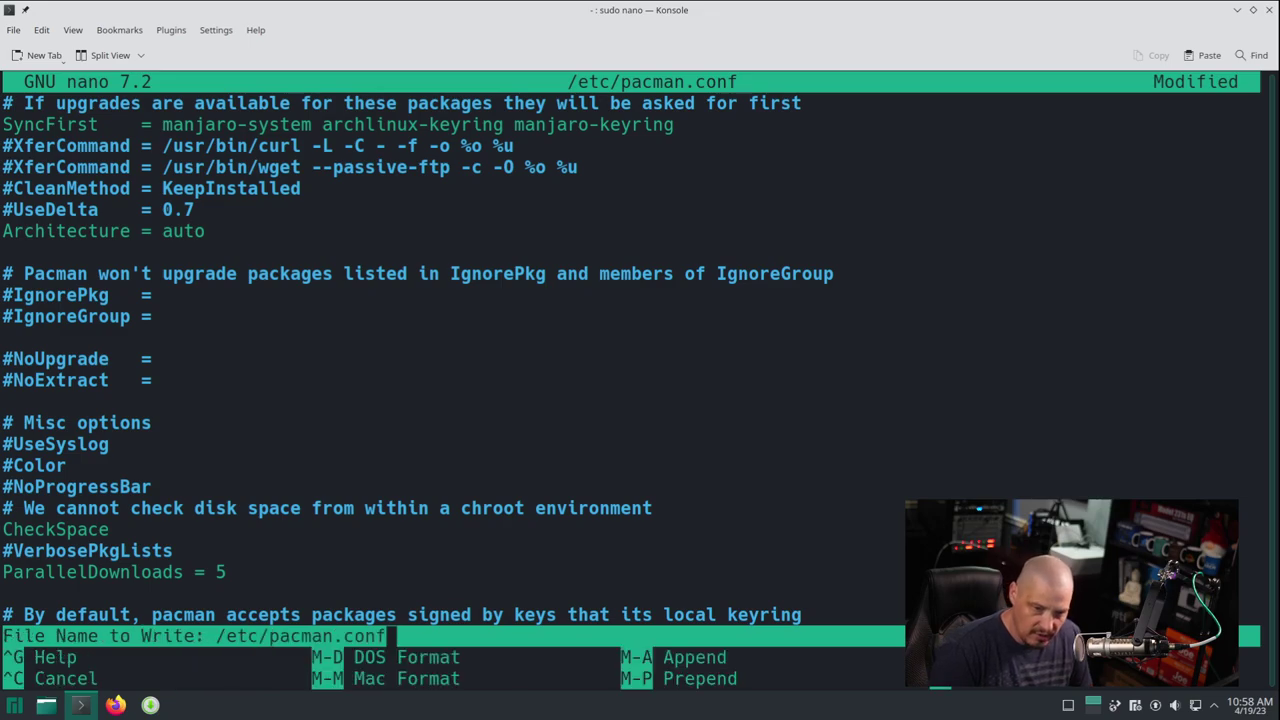
{"action": "key", "text": "Return"}
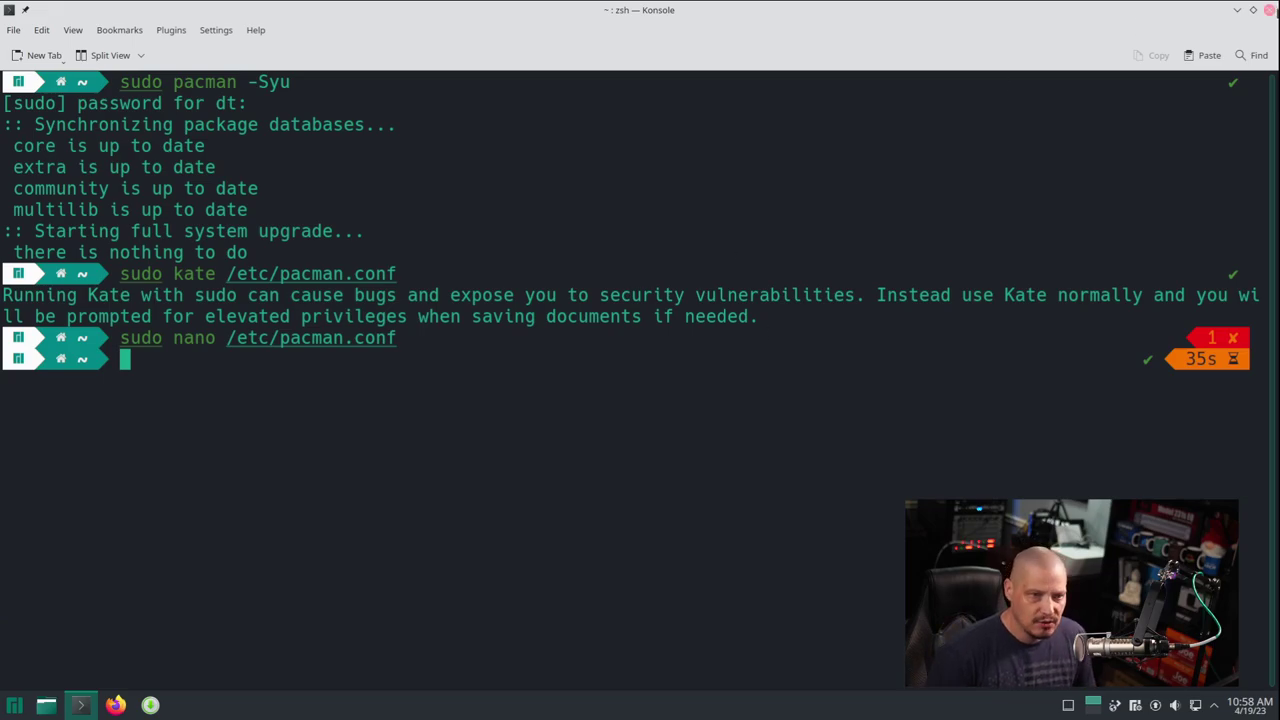
{"action": "left_click", "coordinate": [1269, 10]}
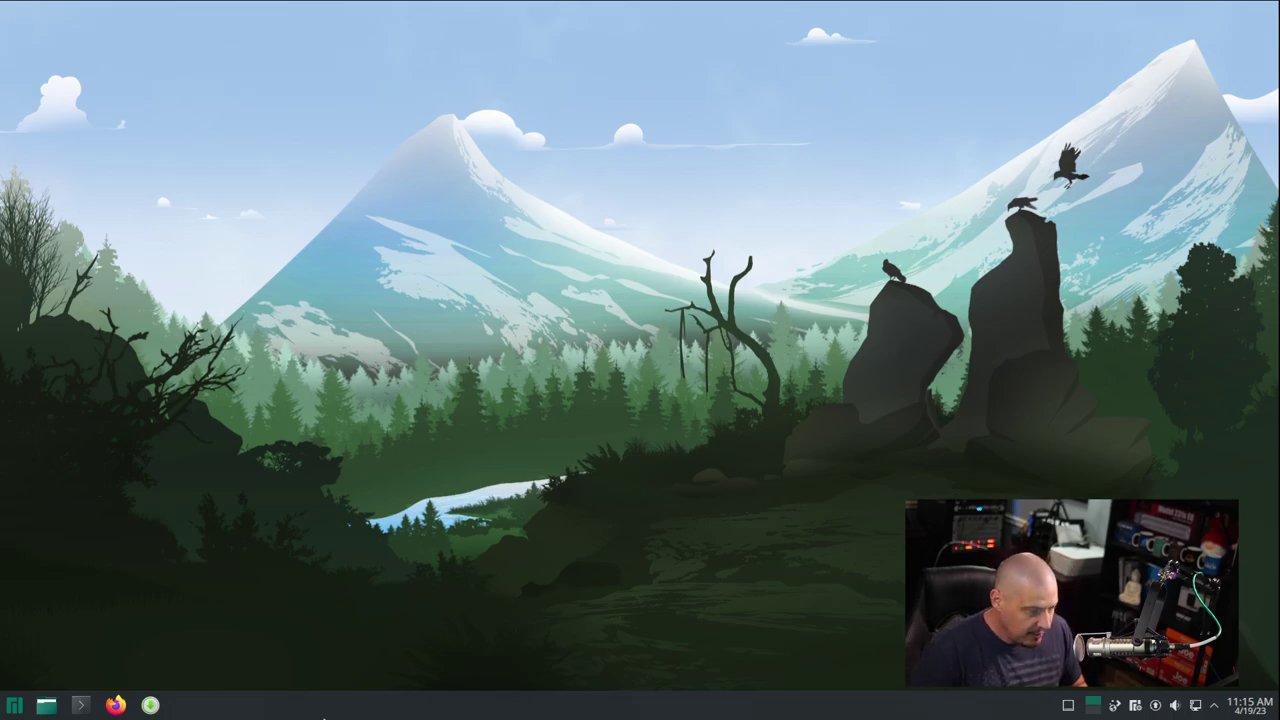
- Open a new Konsole terminal window and enlarge its text by three zoom steps
{"action": "key", "text": "ctrl+alt+t"}
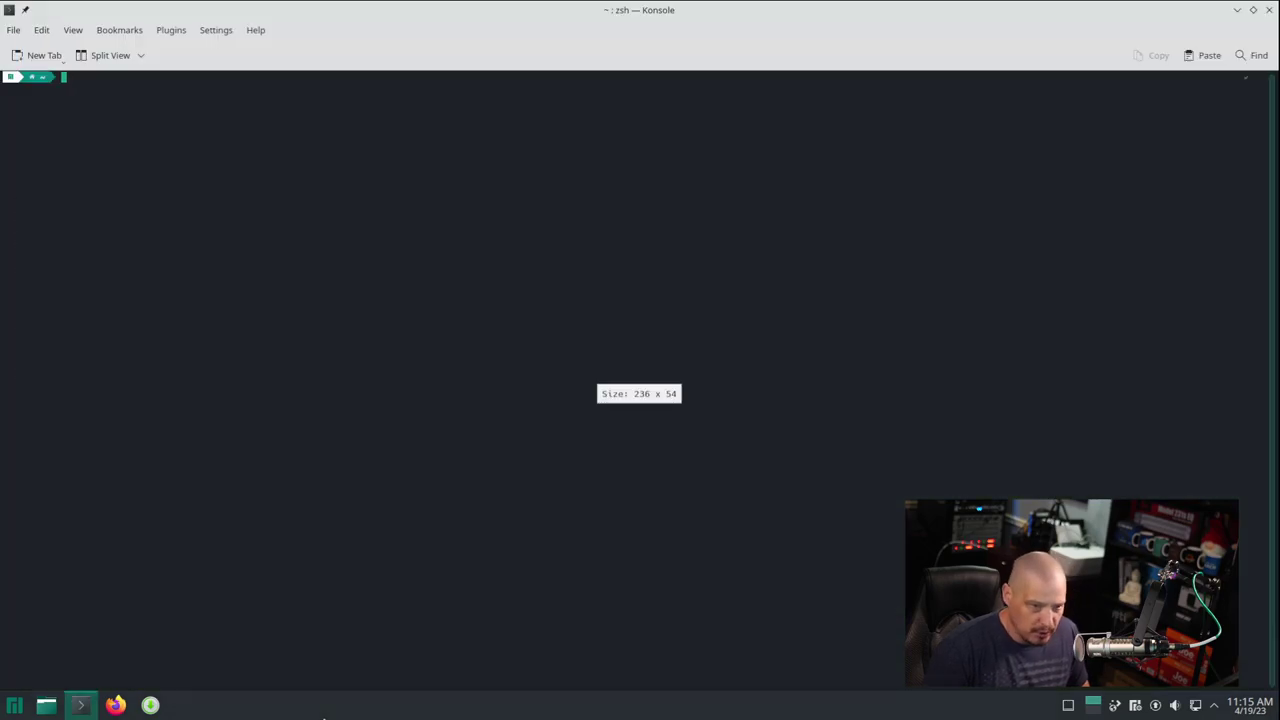
{"action": "key", "text": "ctrl+plus"}
{"action": "key", "text": "ctrl+plus"}
{"action": "key", "text": "ctrl+plus"}
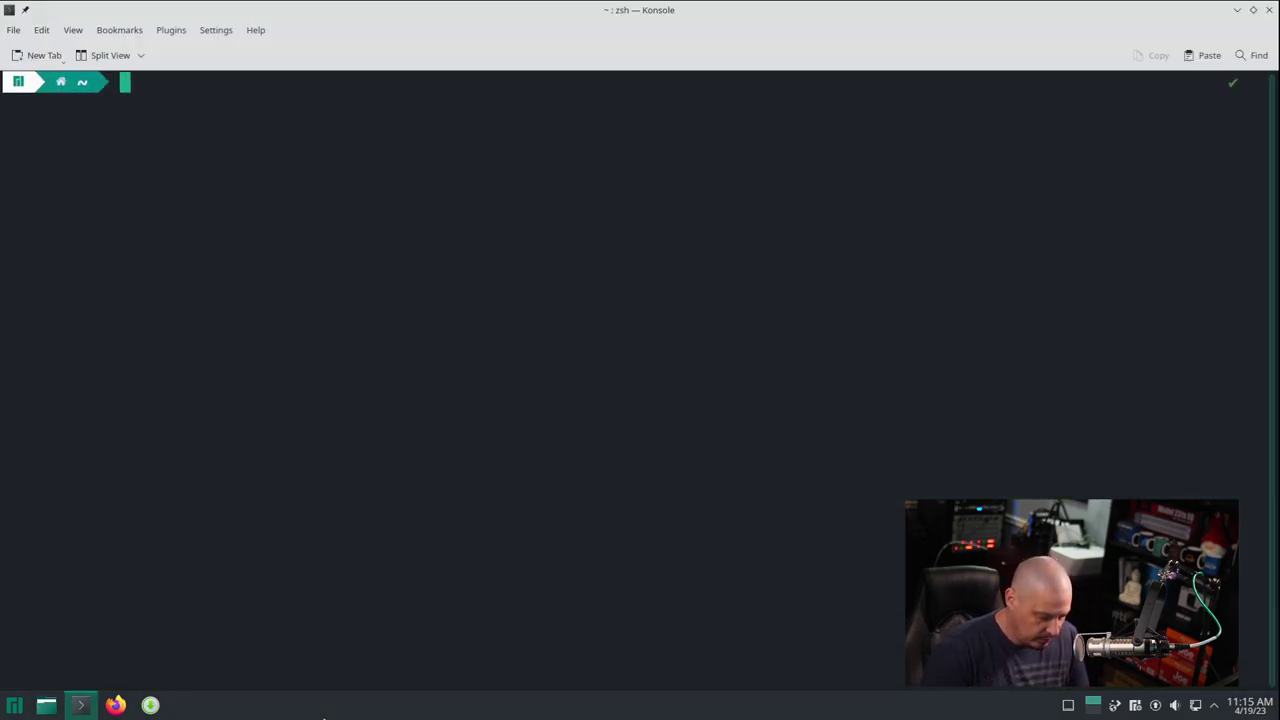
{"action": "type", "text": "kwin-b"}
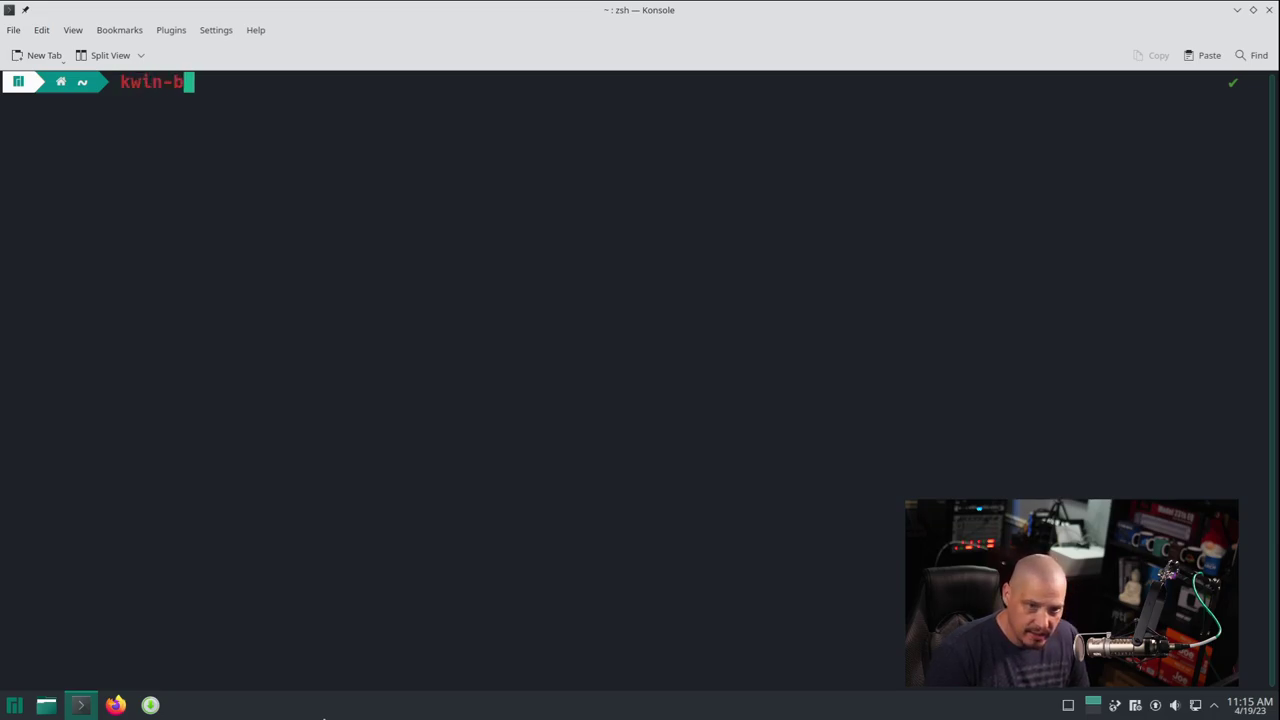
{"action": "type", "text": "ismuth"}
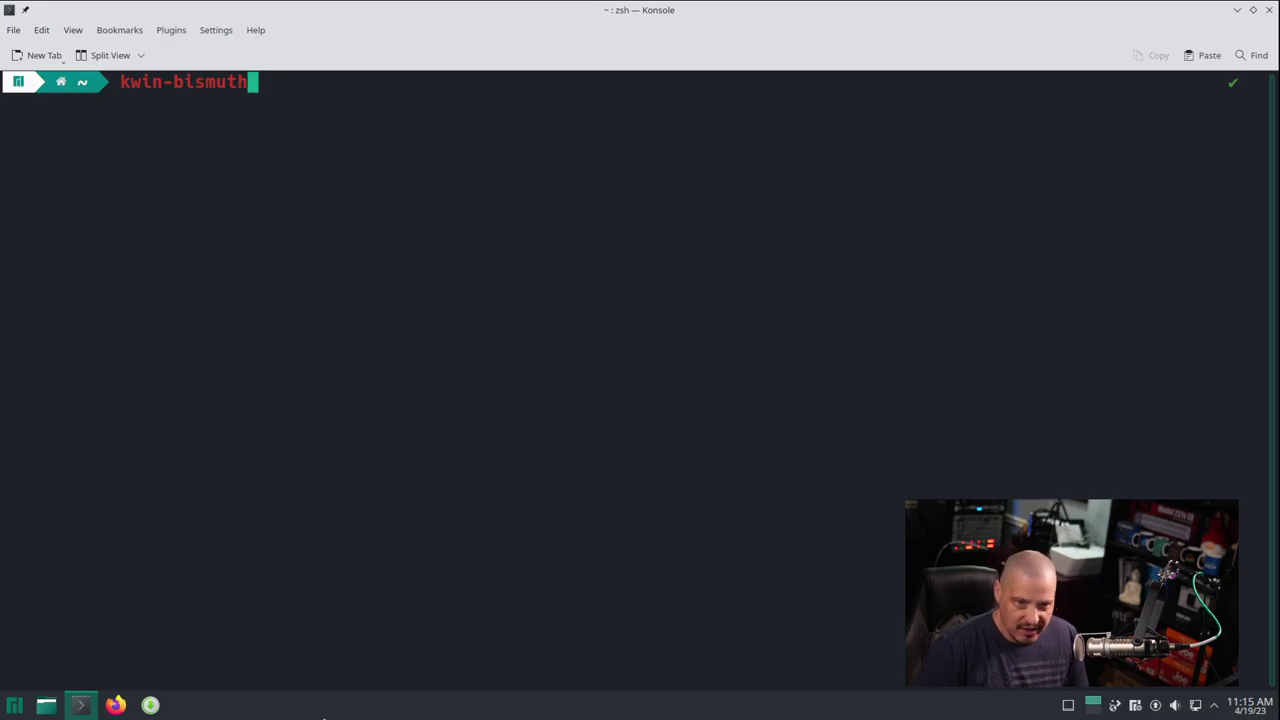
{"action": "type", "text": "-bin"}
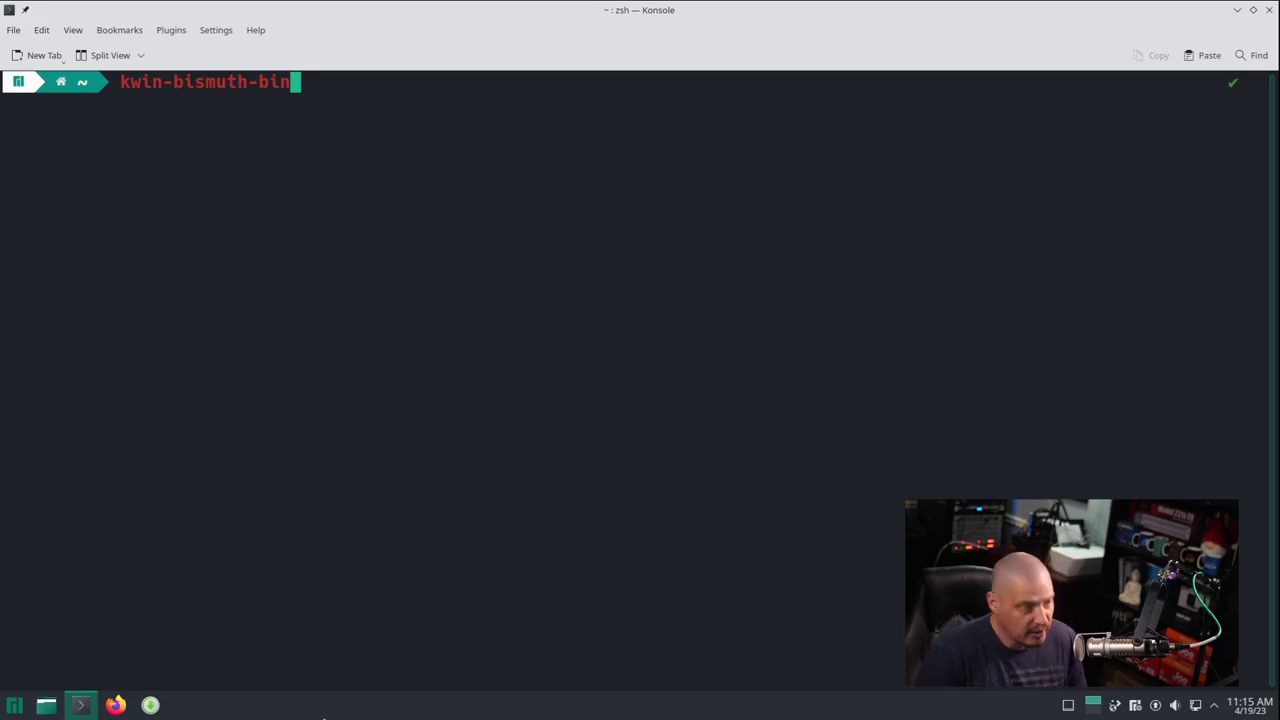
{"action": "key", "text": "BackSpace"}
{"action": "key", "text": "BackSpace"}
{"action": "key", "text": "BackSpace"}
{"action": "key", "text": "BackSpace"}
{"action": "key", "text": "BackSpace"}
{"action": "key", "text": "BackSpace"}
{"action": "key", "text": "BackSpace"}
{"action": "key", "text": "BackSpace"}
{"action": "key", "text": "BackSpace"}
{"action": "key", "text": "BackSpace"}
{"action": "key", "text": "BackSpace"}
{"action": "key", "text": "BackSpace"}
{"action": "key", "text": "BackSpace"}
{"action": "key", "text": "BackSpace"}
{"action": "key", "text": "BackSpace"}
{"action": "key", "text": "BackSpace"}
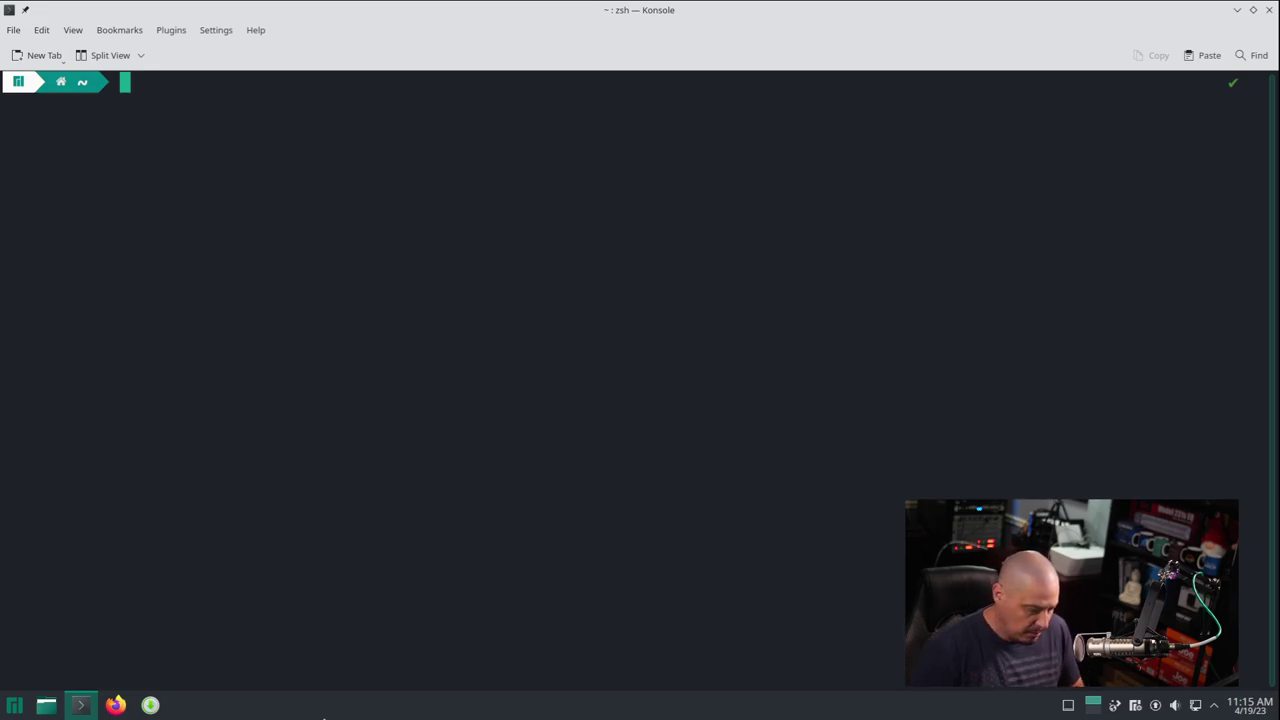
{"action": "type", "text": "ya"}
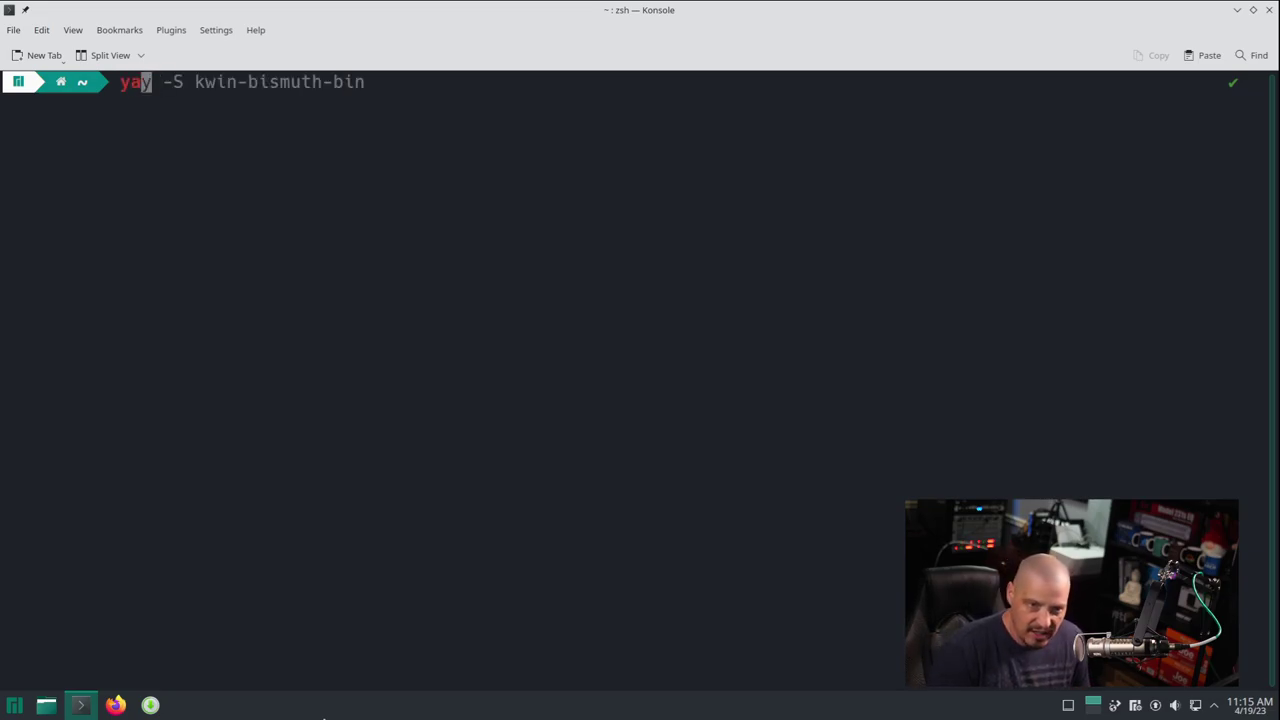
{"action": "key", "text": "BackSpace"}
{"action": "key", "text": "BackSpace"}
{"action": "type", "text": "paru"}
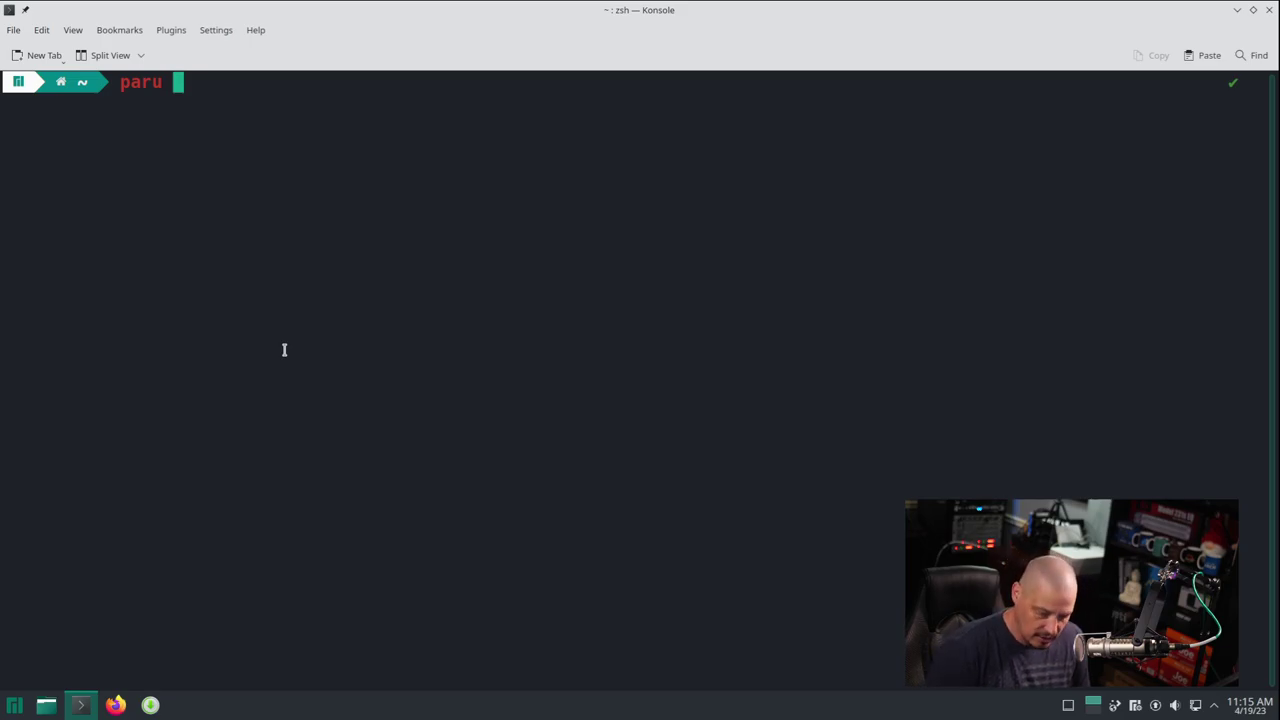
{"action": "key", "text": "BackSpace"}
{"action": "key", "text": "BackSpace"}
{"action": "key", "text": "BackSpace"}
{"action": "key", "text": "BackSpace"}
{"action": "key", "text": "BackSpace"}
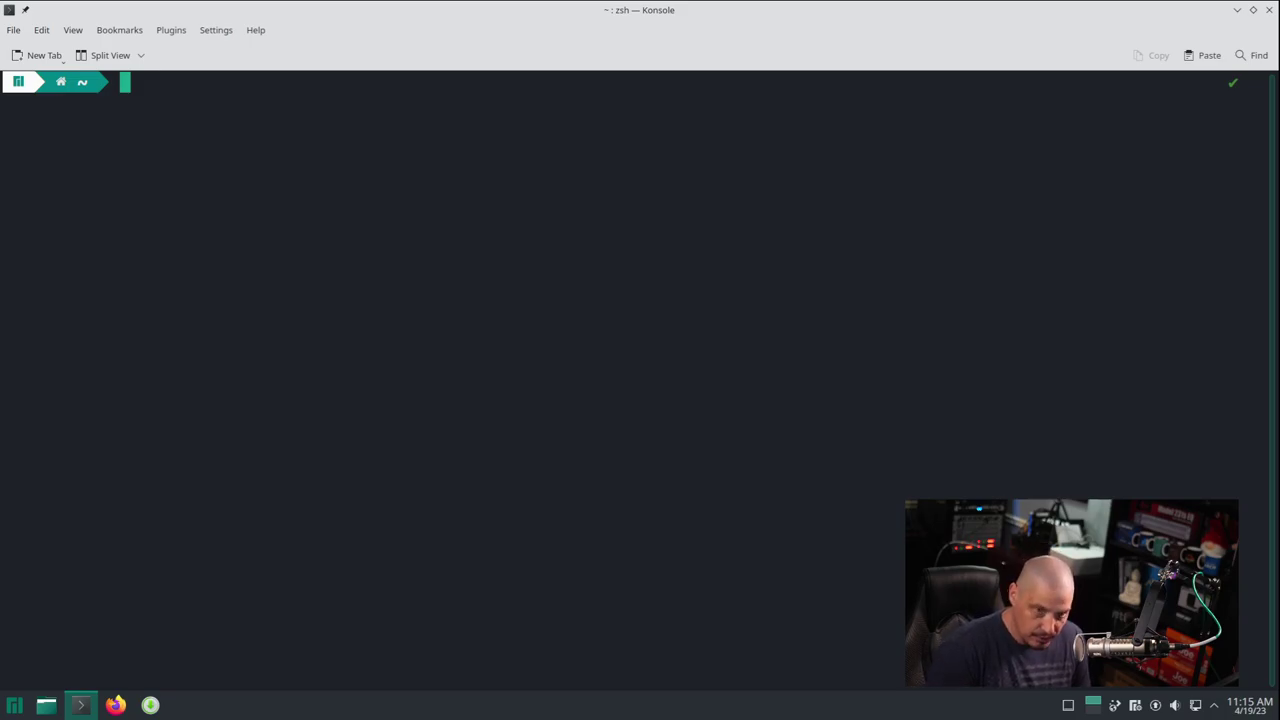
- Install the yay package with sudo pacman -S yay, authenticating with the account password and accepting the installation
{"action": "type", "text": "sudo pacman -"}
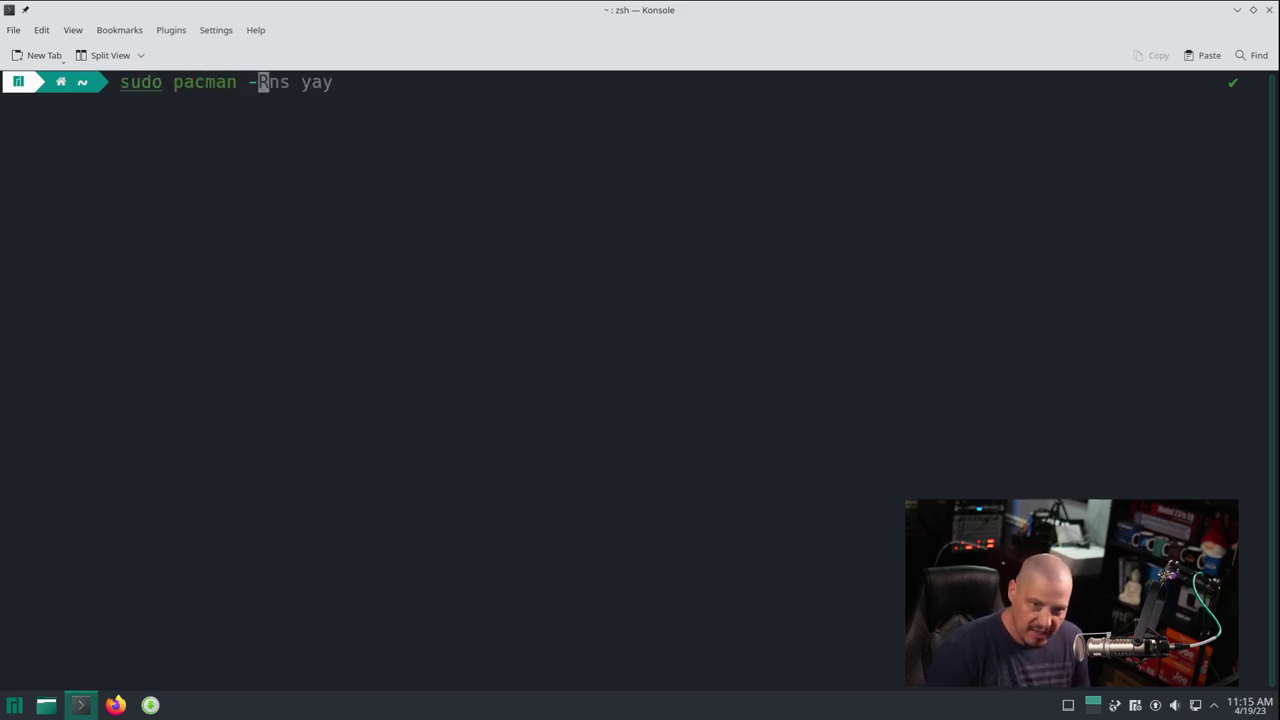
{"action": "type", "text": "S yay"}
{"action": "key", "text": "Return"}
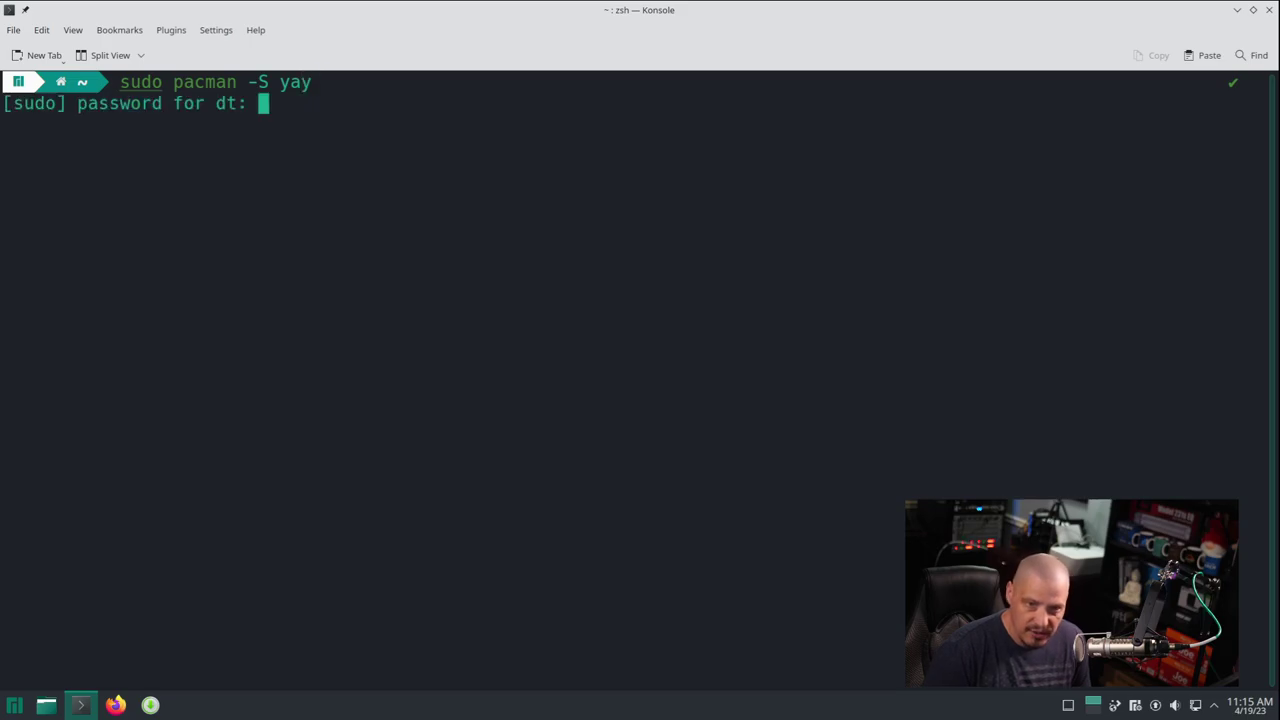
{"action": "key", "text": "Return"}
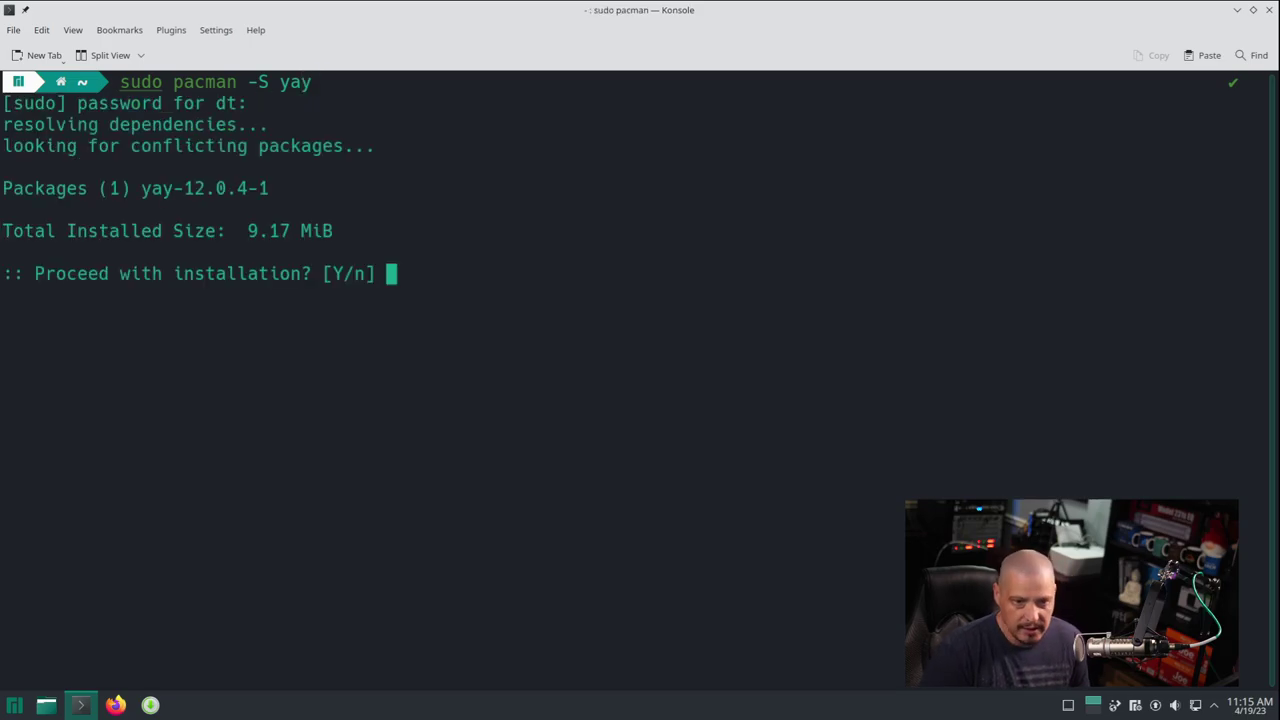
{"action": "key", "text": "Return"}
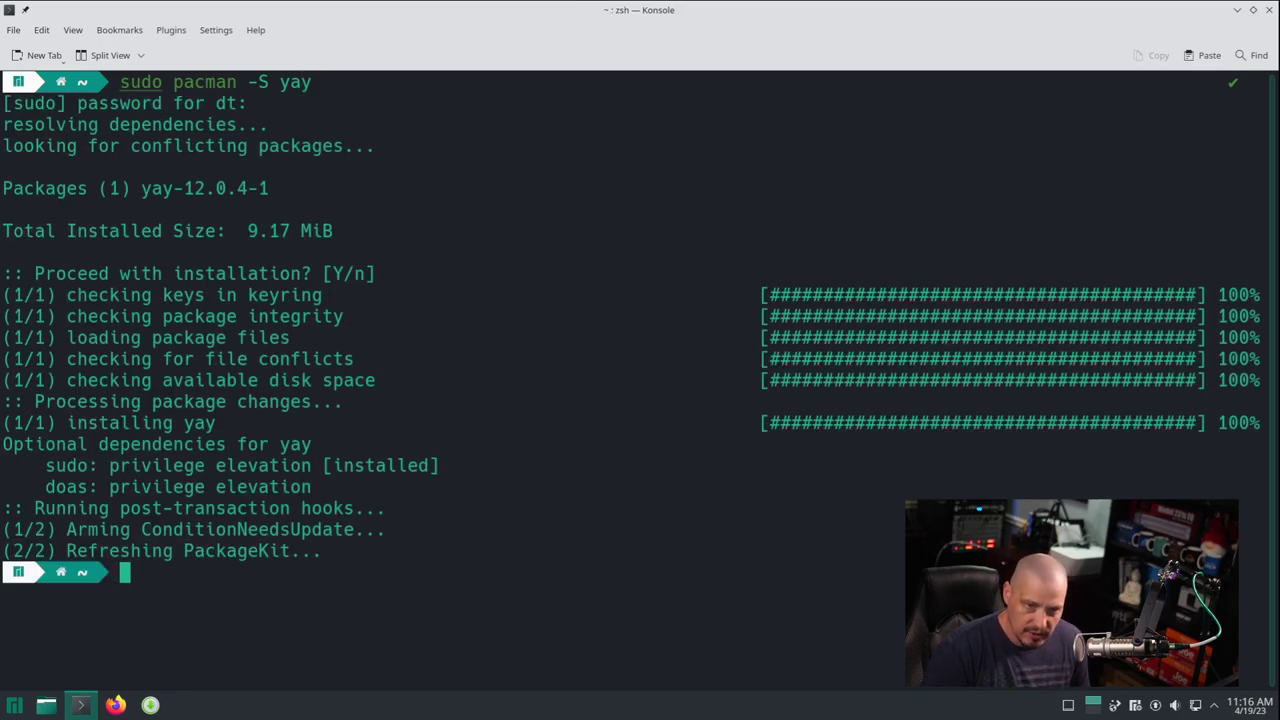
- Install kwin-bismuth-bin from the AUR with yay -S, accepting the default cleanBuild and diff answers and the installation
{"action": "type", "text": "yay -S"}
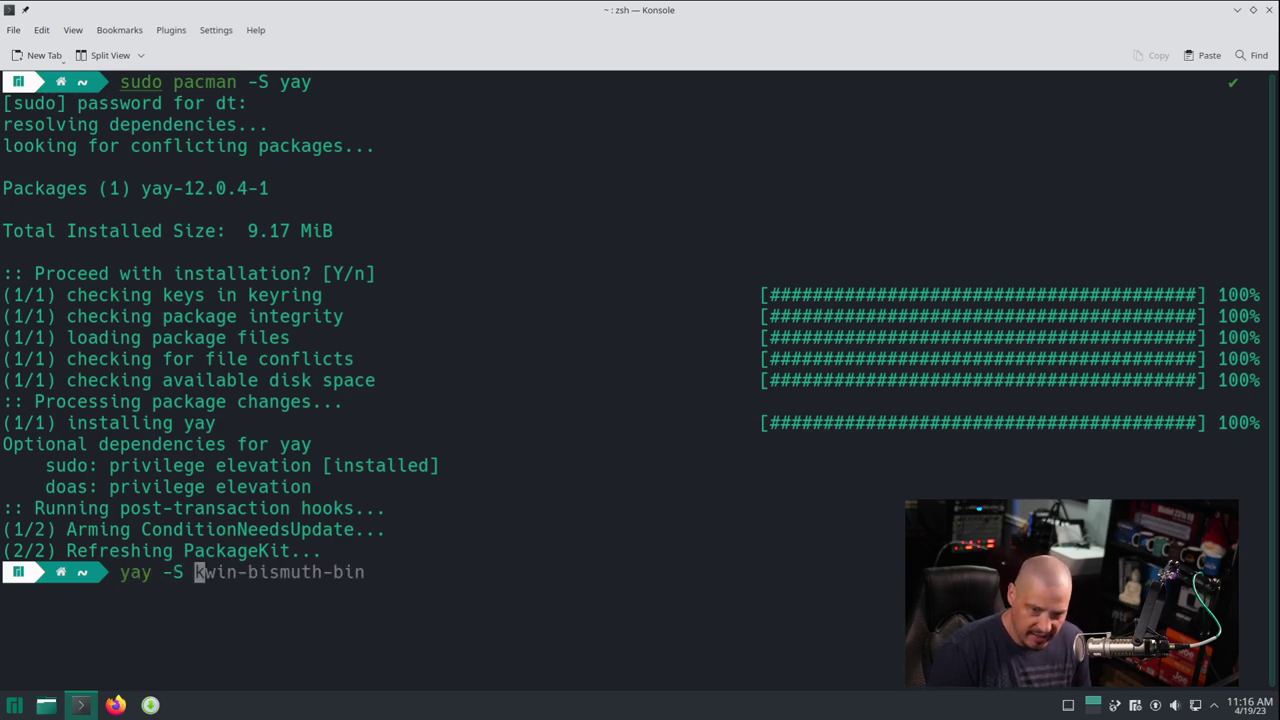
{"action": "key", "text": "Right"}
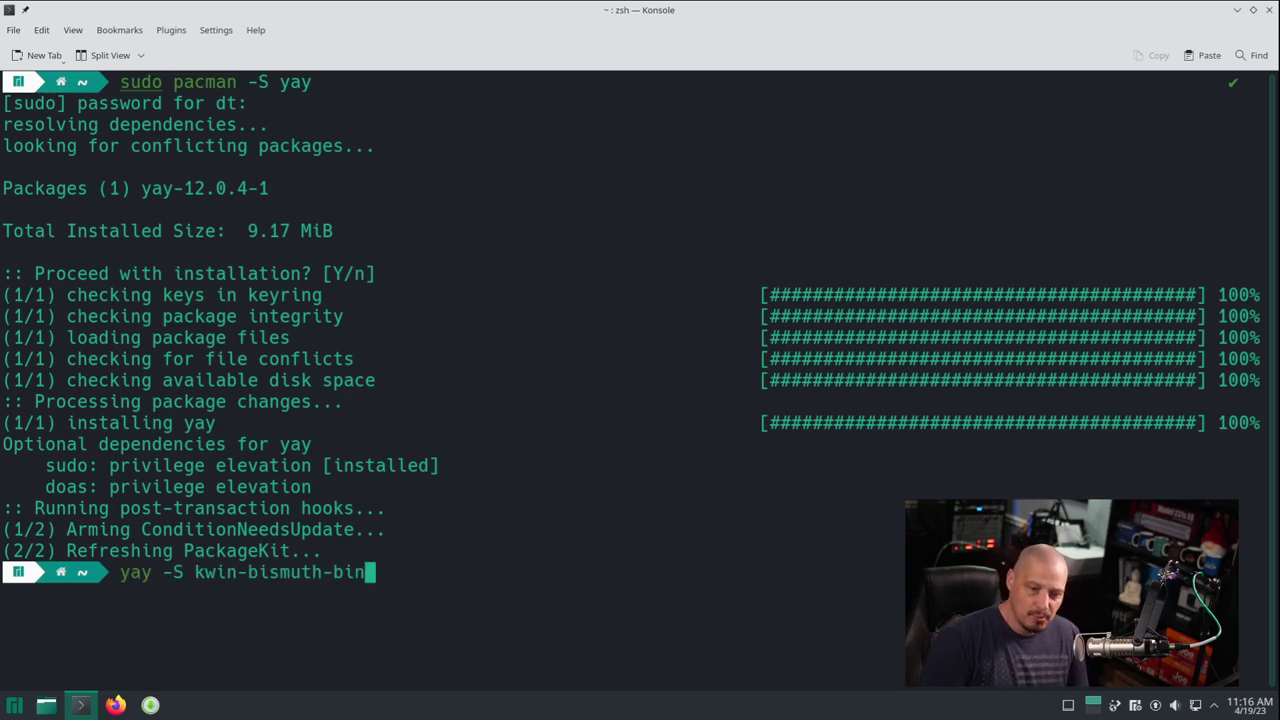
{"action": "key", "text": "Return"}
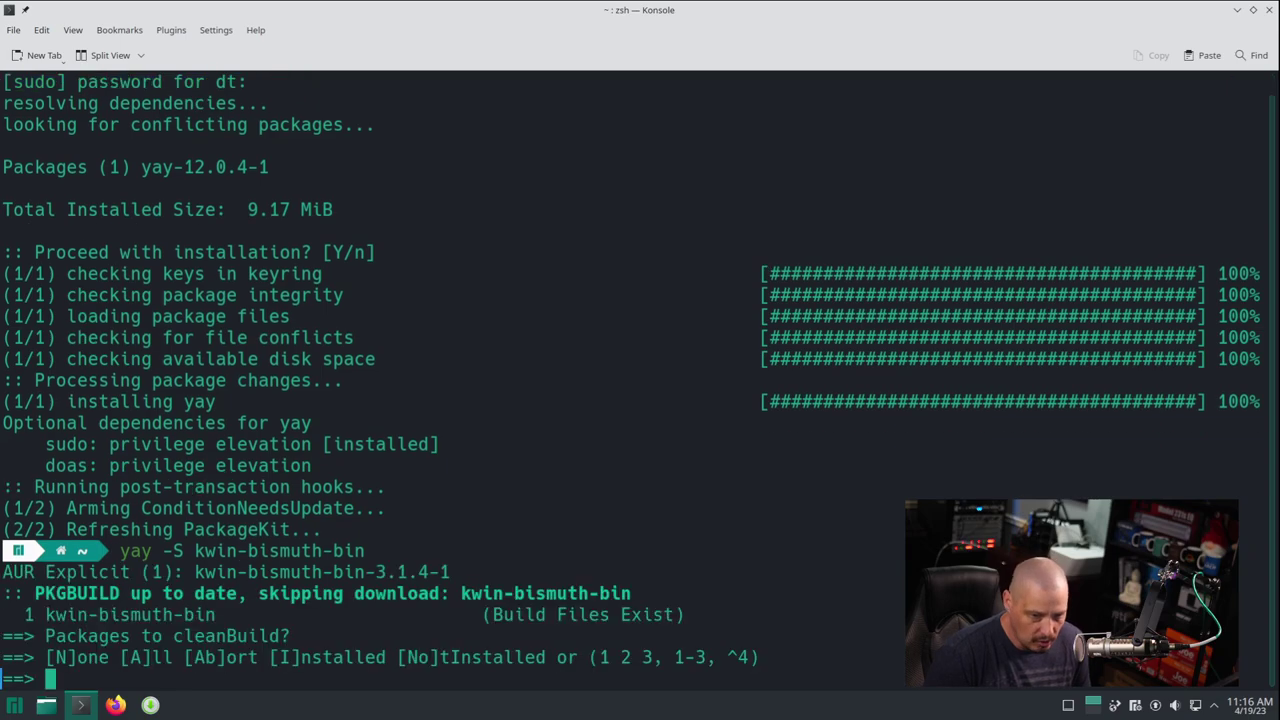
{"action": "key", "text": "Return"}
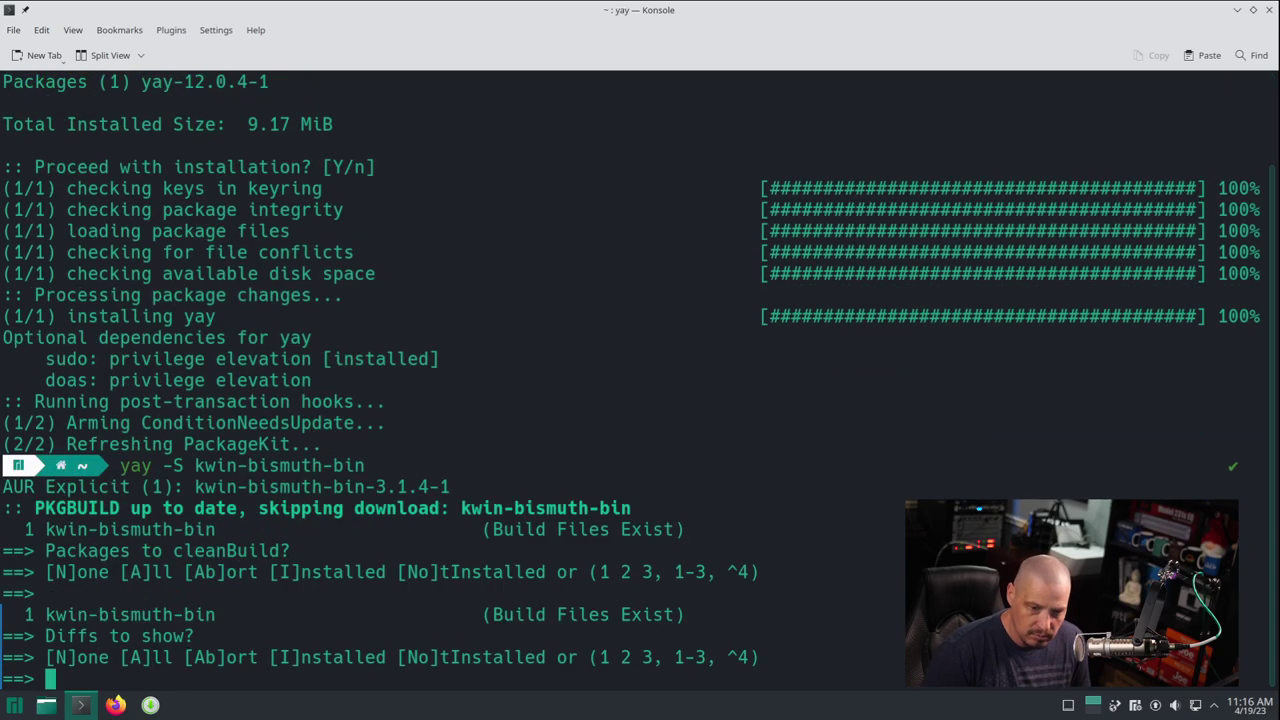
{"action": "key", "text": "Return"}
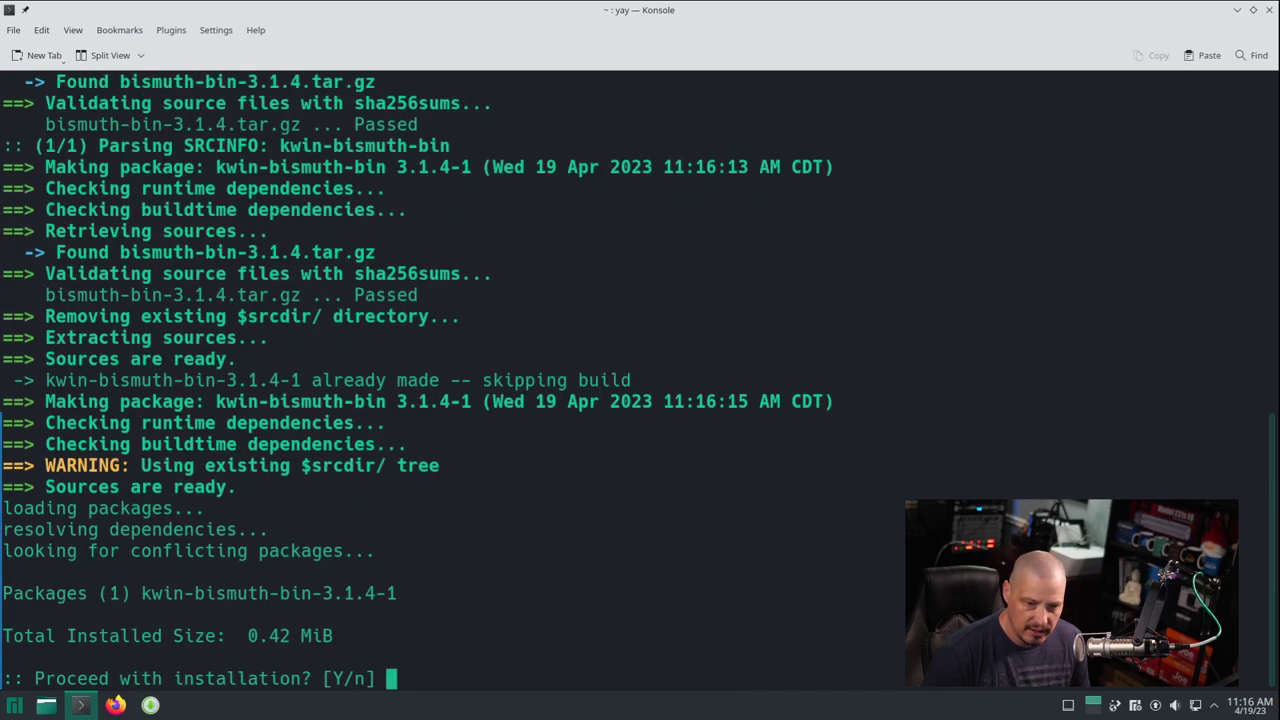
{"action": "key", "text": "Return"}
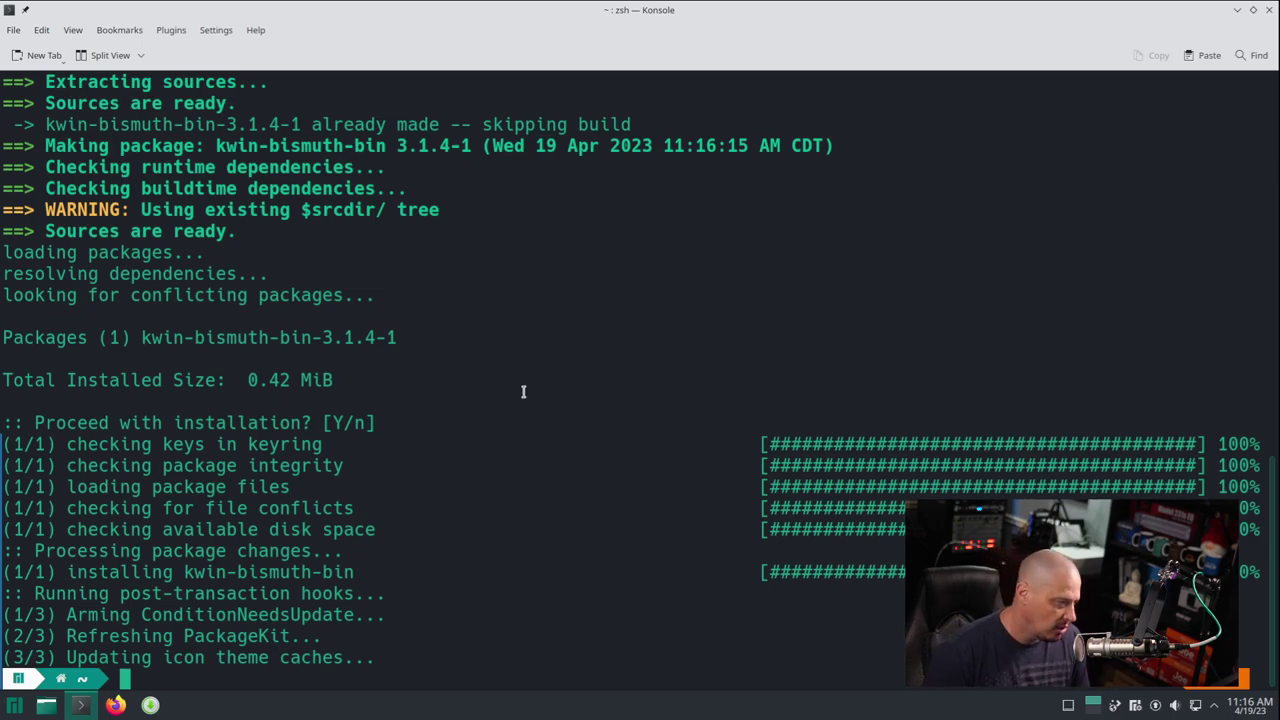
- Leave the terminal and open System Settings by searching for "settings" in the launcher
{"action": "key", "text": "super+d"}
{"action": "key", "text": "alt+space"}
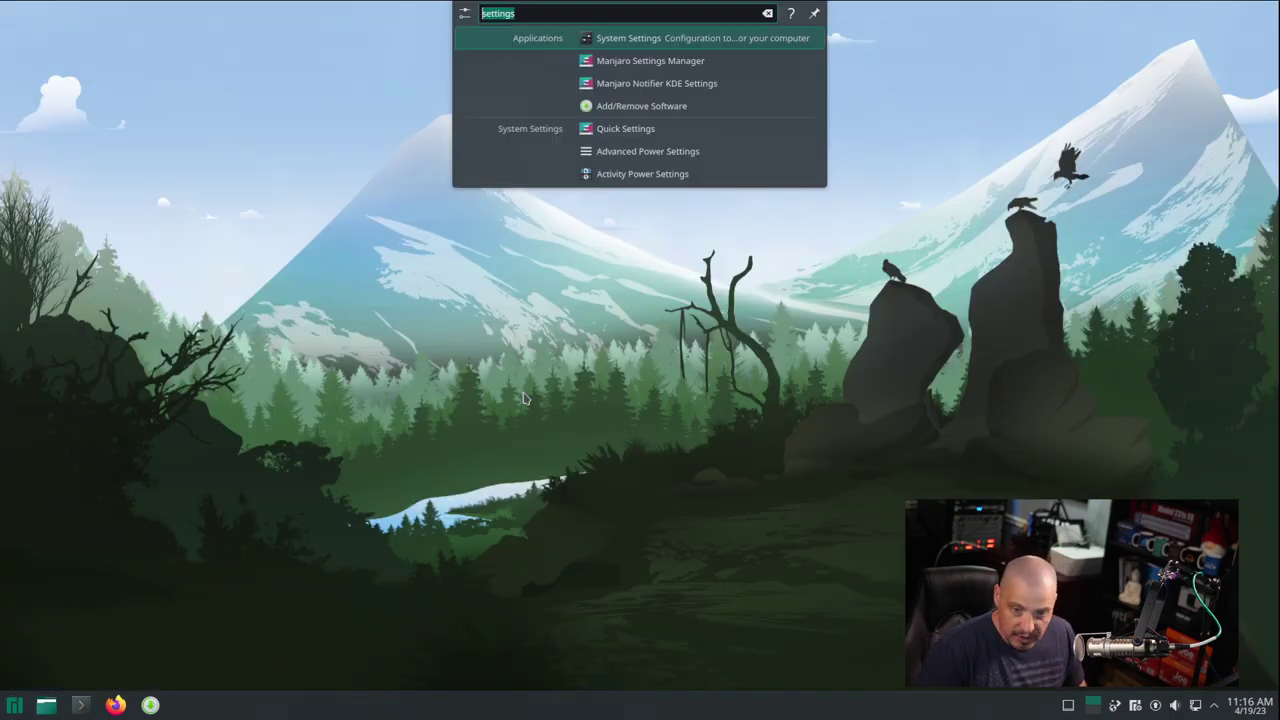
{"action": "type", "text": "settings"}
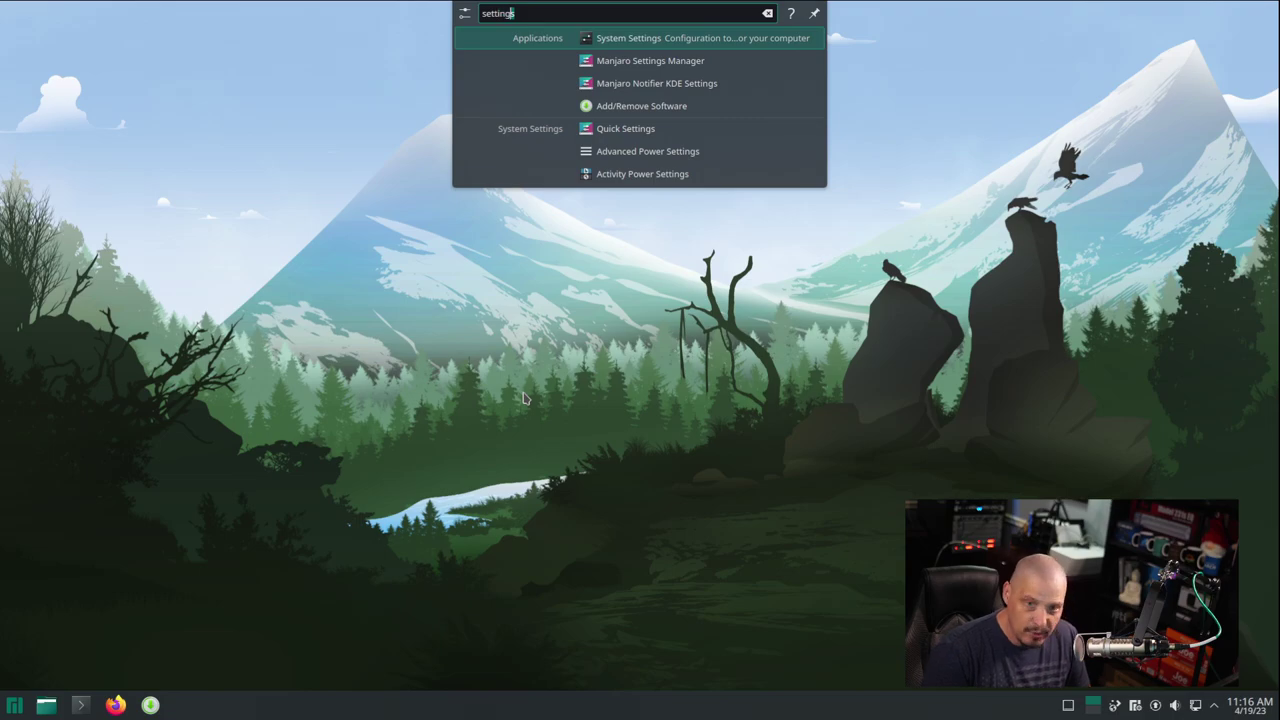
{"action": "key", "text": "Return"}
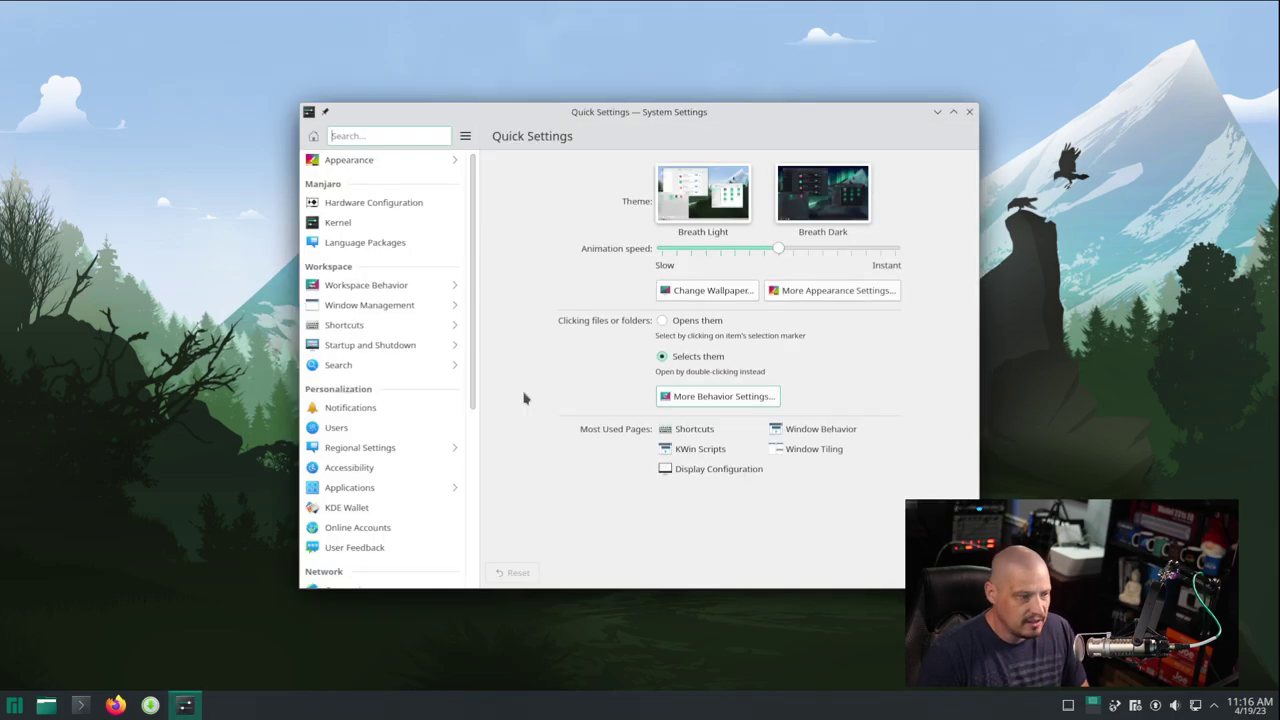
- Enable window tiling in the Window Tiling page of Window Management
{"action": "left_click", "coordinate": [400, 306]}
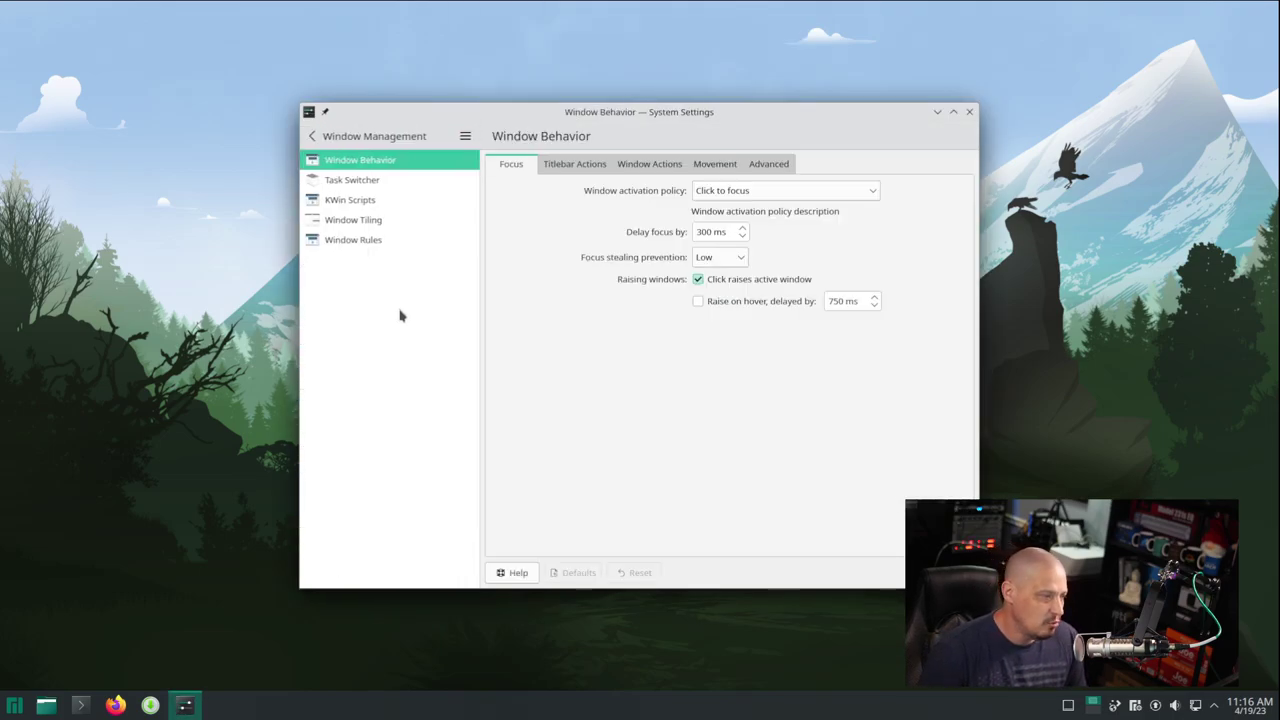
{"action": "left_click", "coordinate": [370, 229]}
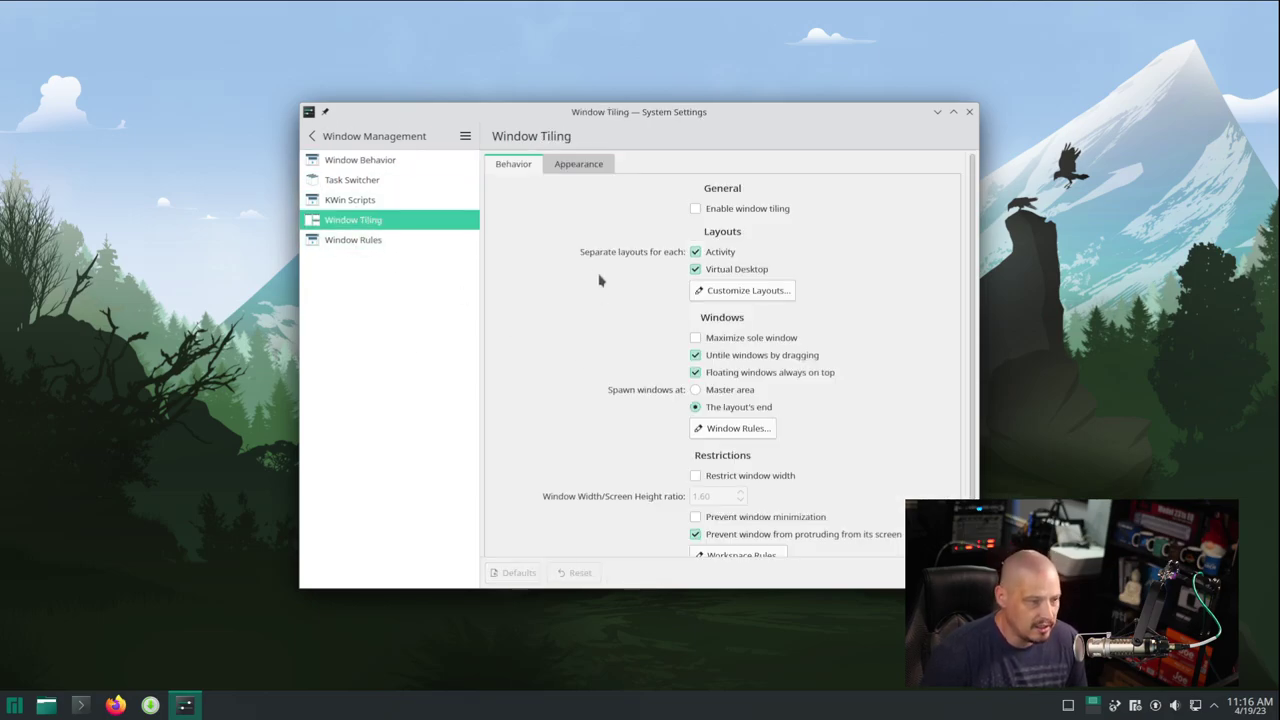
{"action": "left_click", "coordinate": [696, 209]}
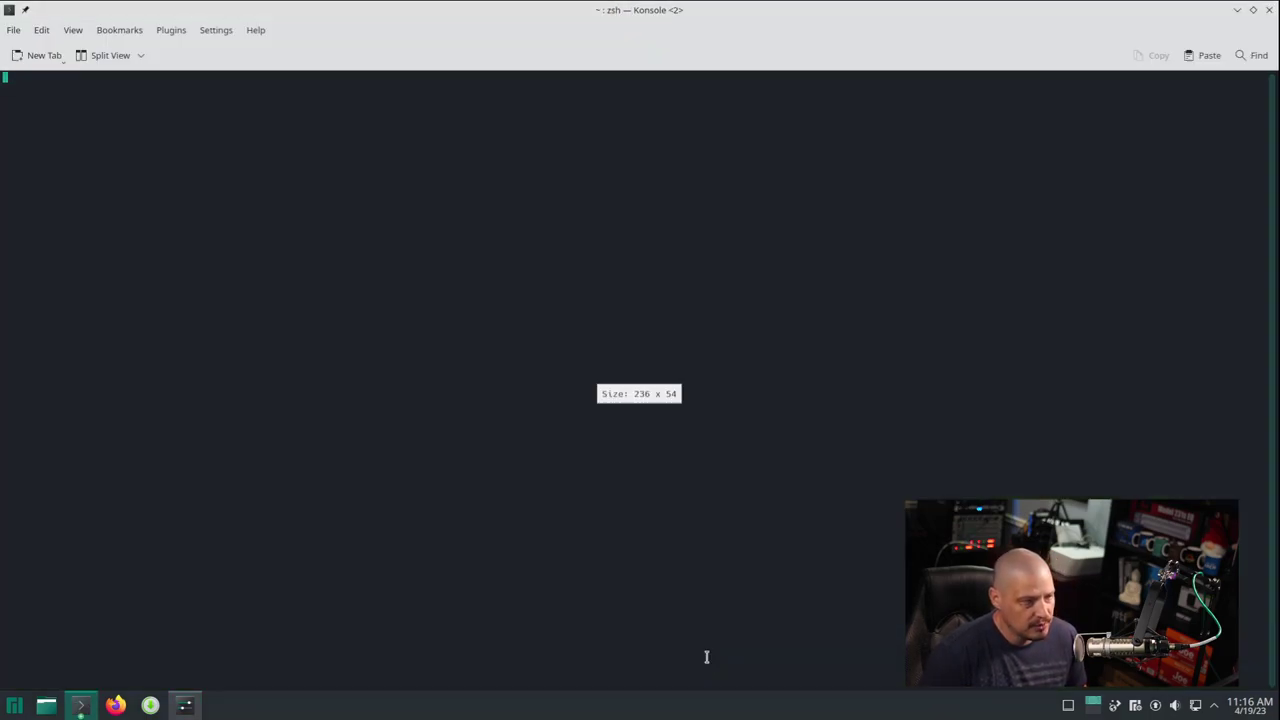
- Try tiling with a new Konsole window, and close the terminal without running a command
{"action": "type", "text": "s"}
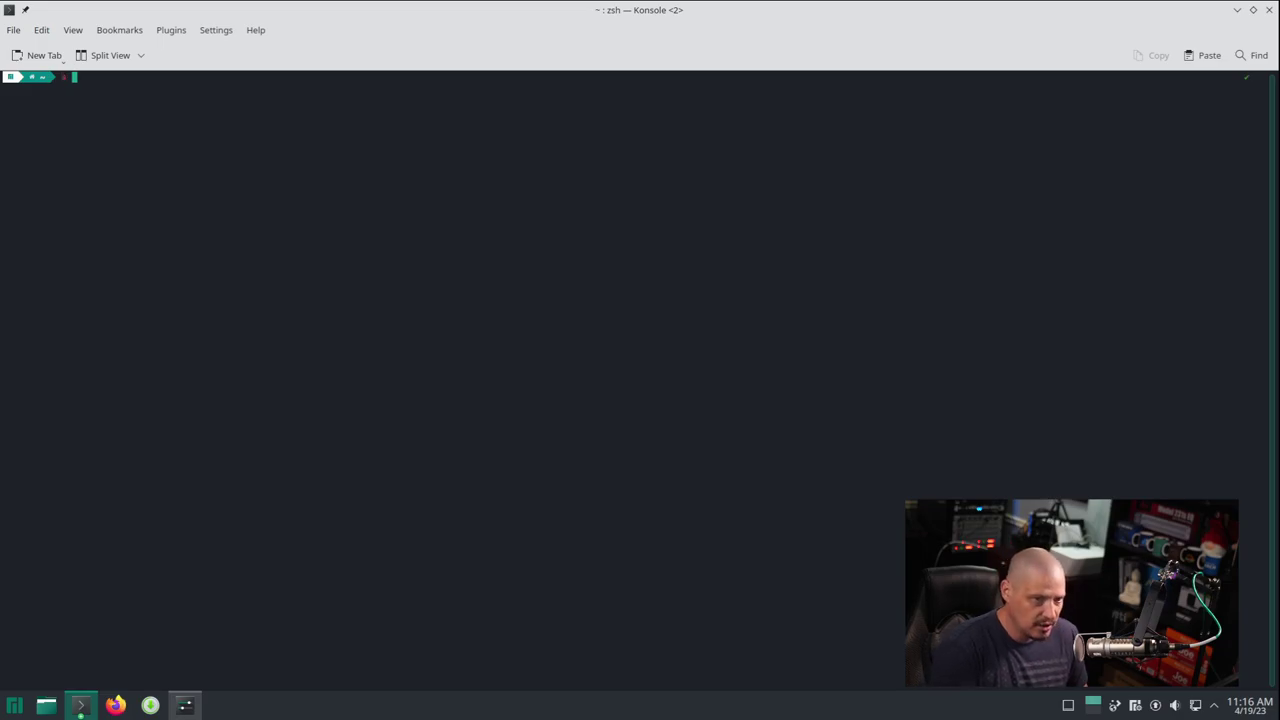
{"action": "key", "text": "BackSpace"}
{"action": "key", "text": "ctrl+d"}
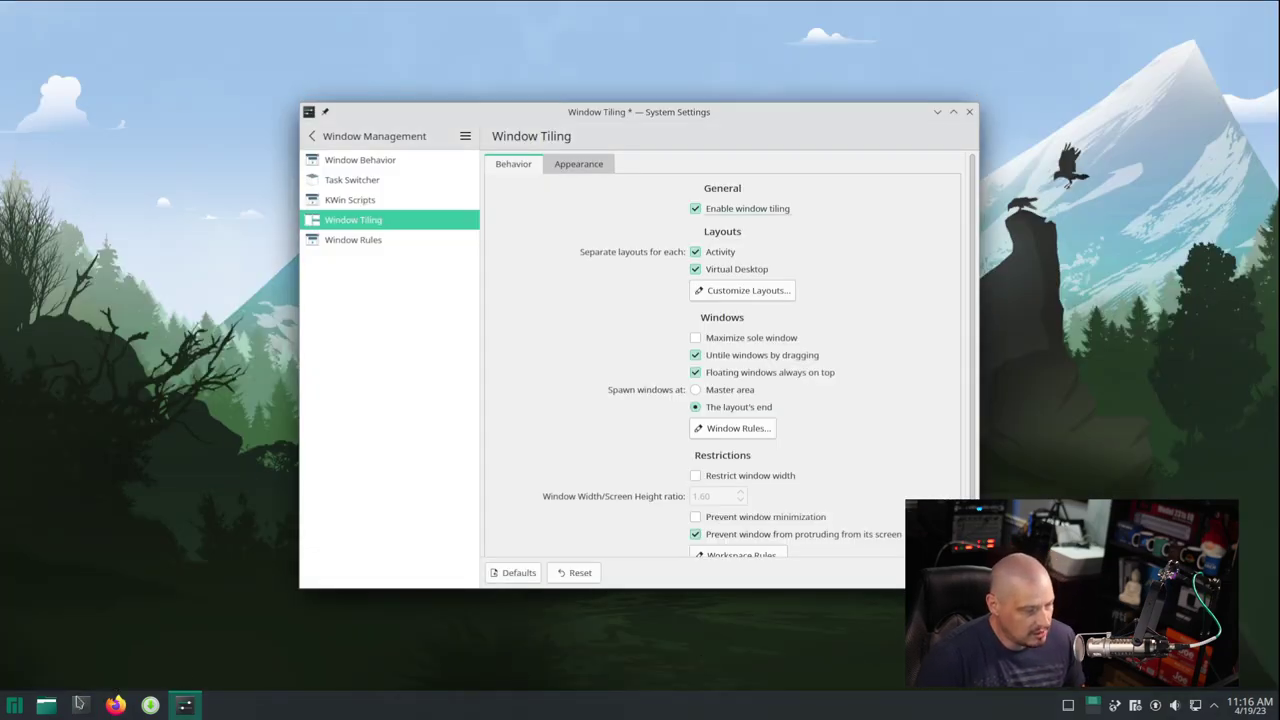
- Try tiling with two Dolphin file manager windows, and close both windows and the application launcher
{"action": "left_click", "coordinate": [46, 705]}
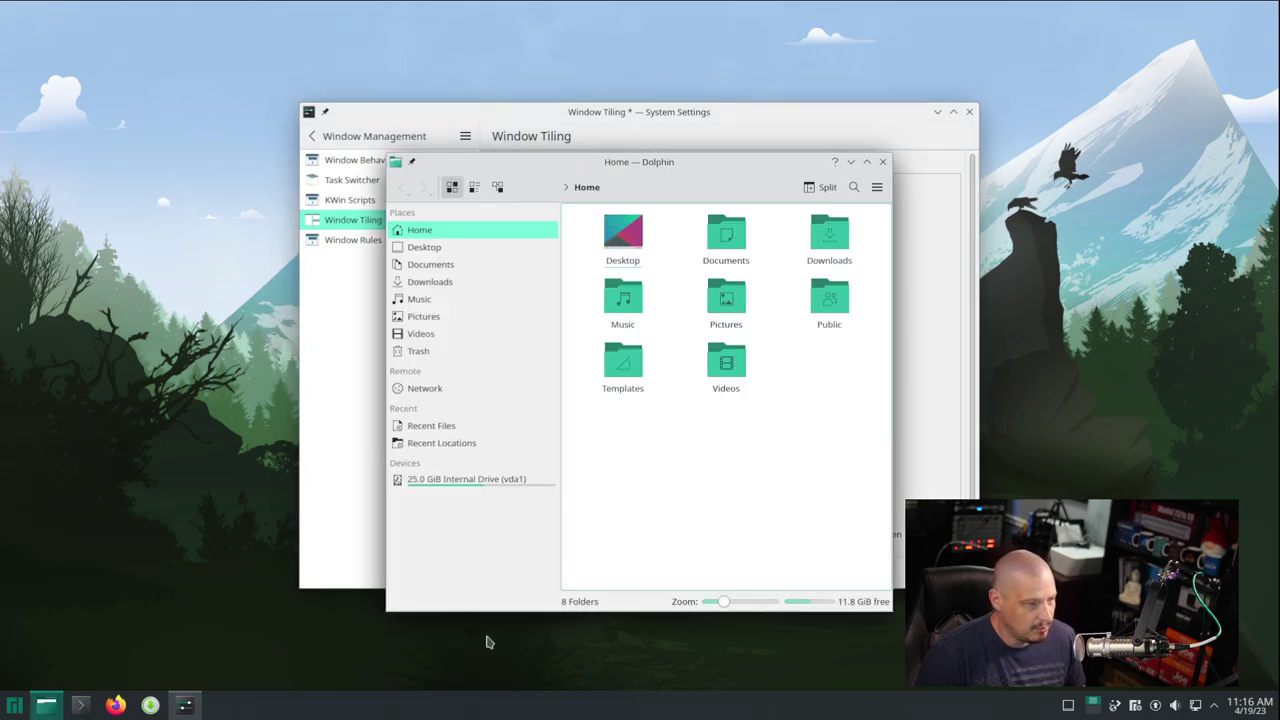
{"action": "left_click", "coordinate": [50, 708]}
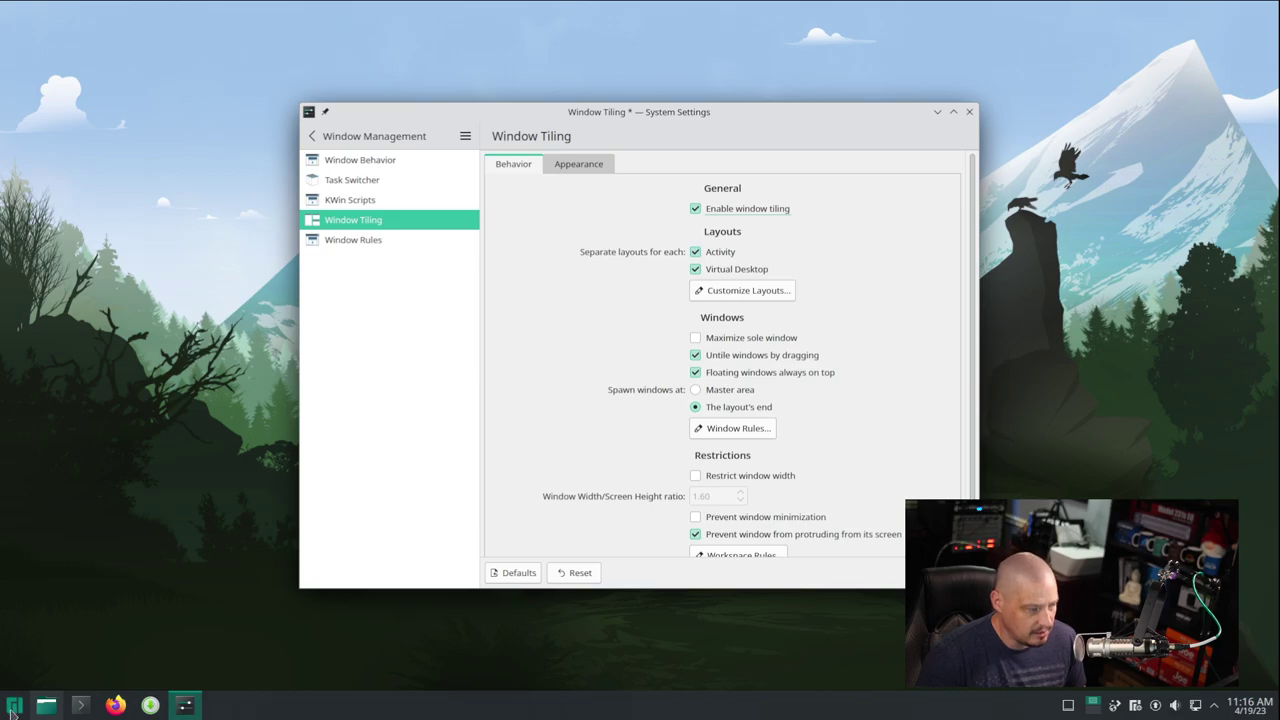
{"action": "left_click", "coordinate": [46, 705]}
{"action": "right_click", "coordinate": [46, 705]}
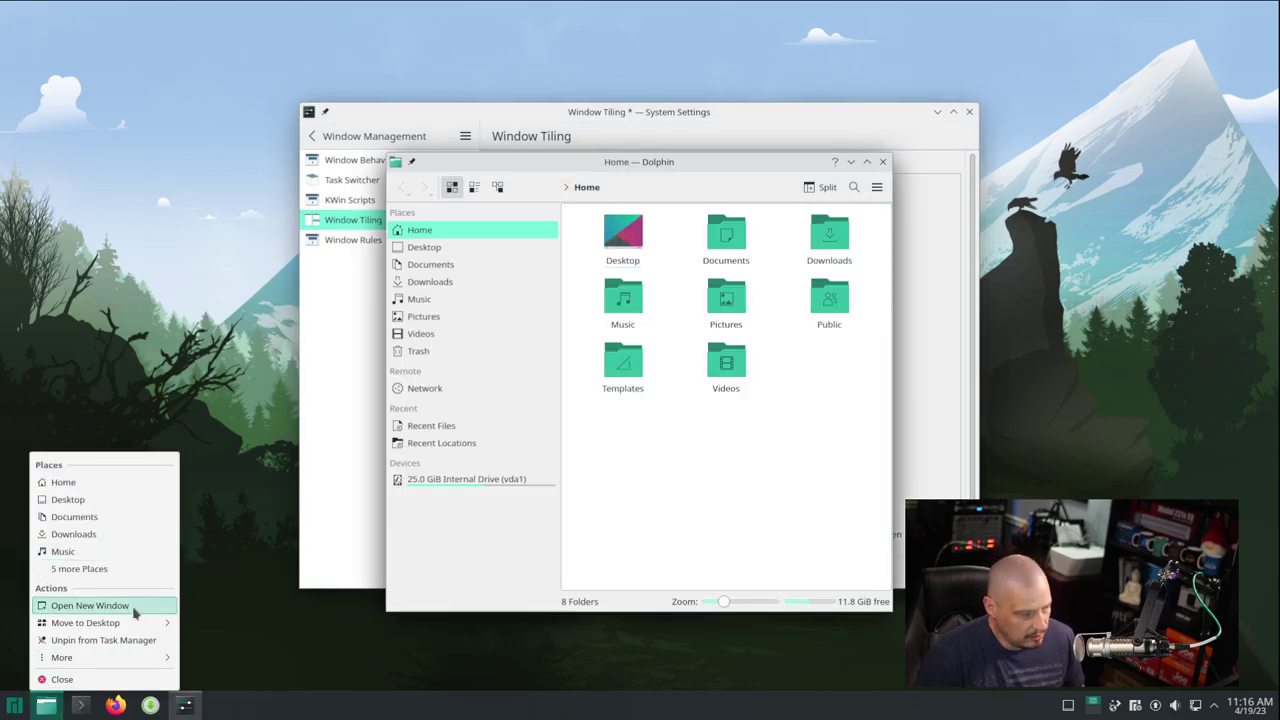
{"action": "left_click", "coordinate": [135, 606]}
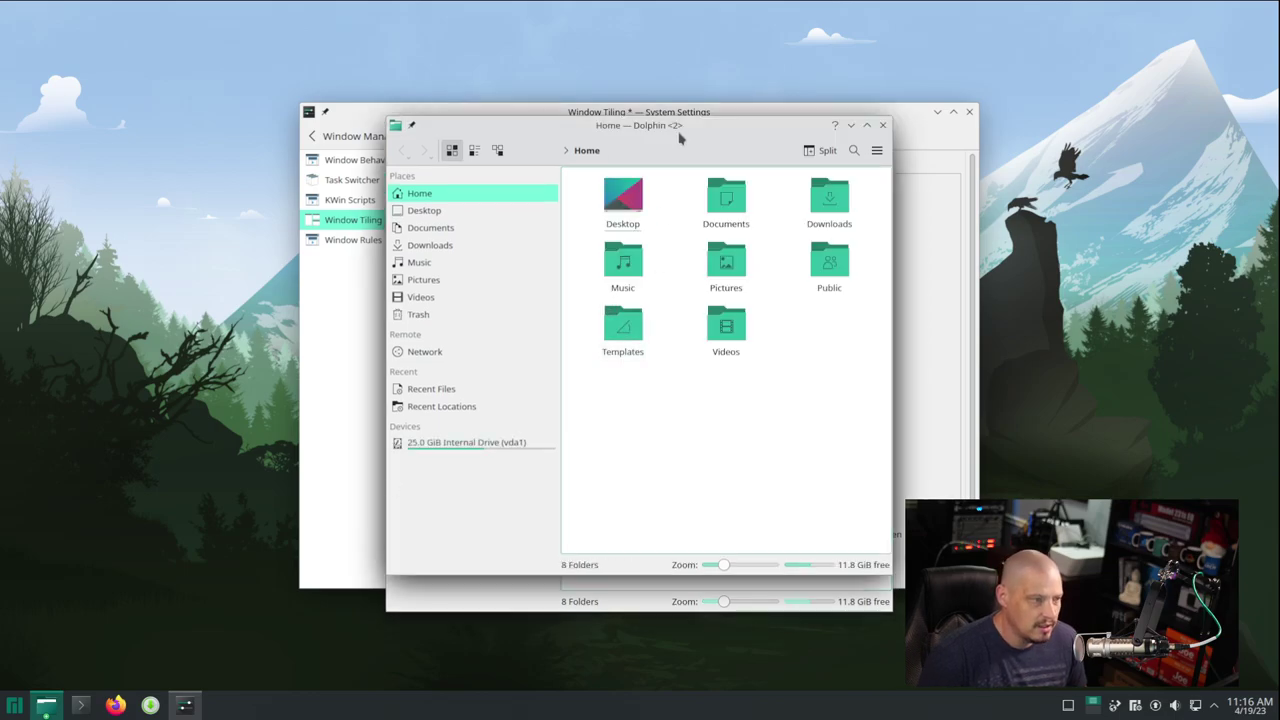
{"action": "key", "text": "super"}
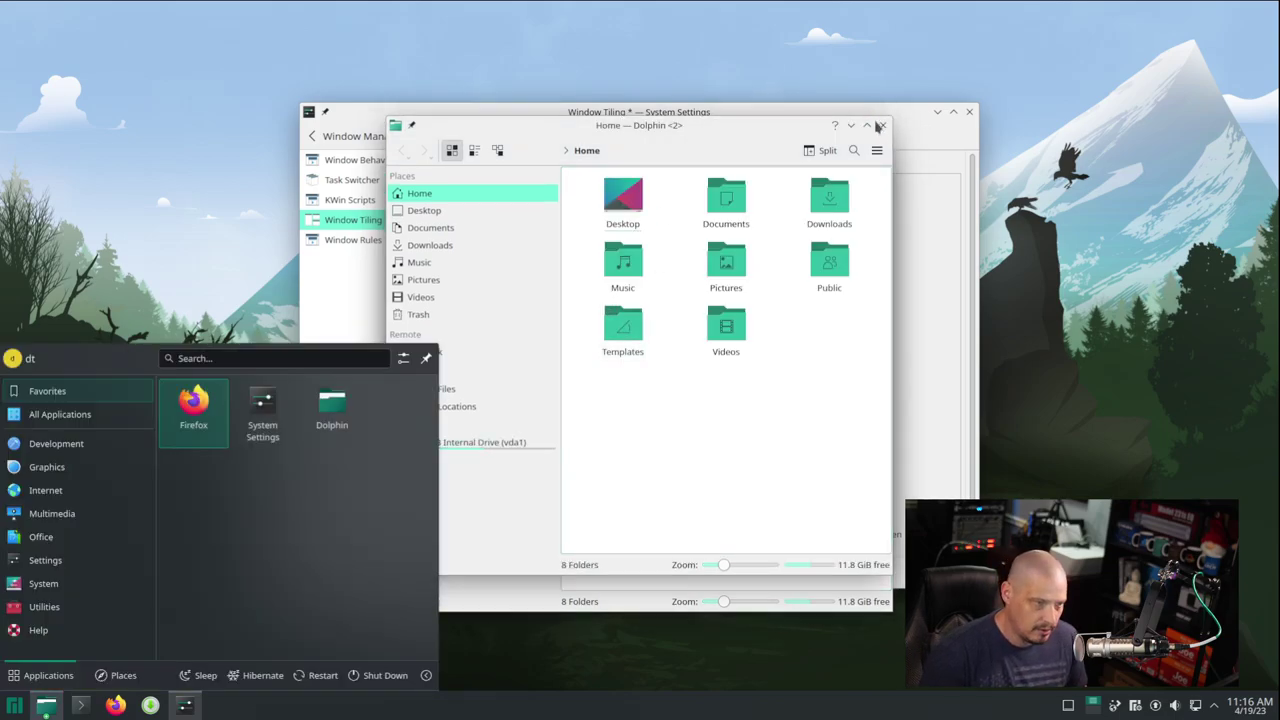
{"action": "left_click", "coordinate": [882, 125]}
{"action": "left_click", "coordinate": [882, 161]}
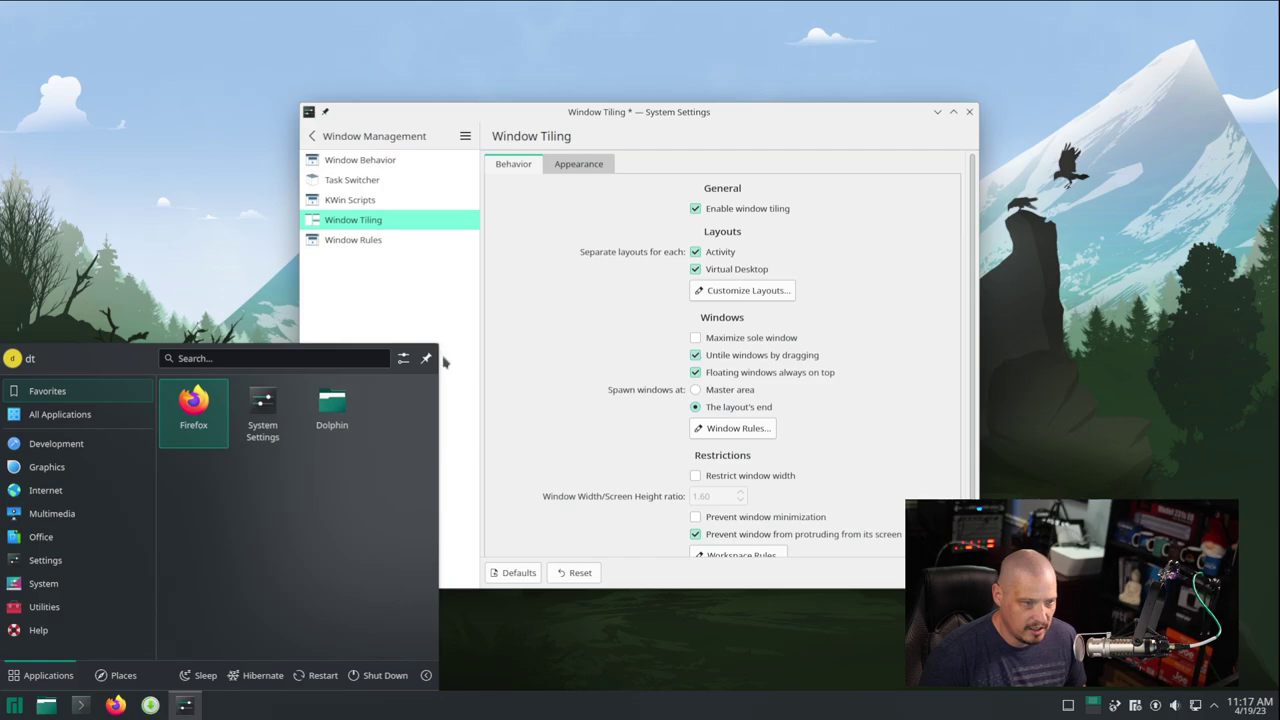
{"action": "left_click", "coordinate": [593, 649]}
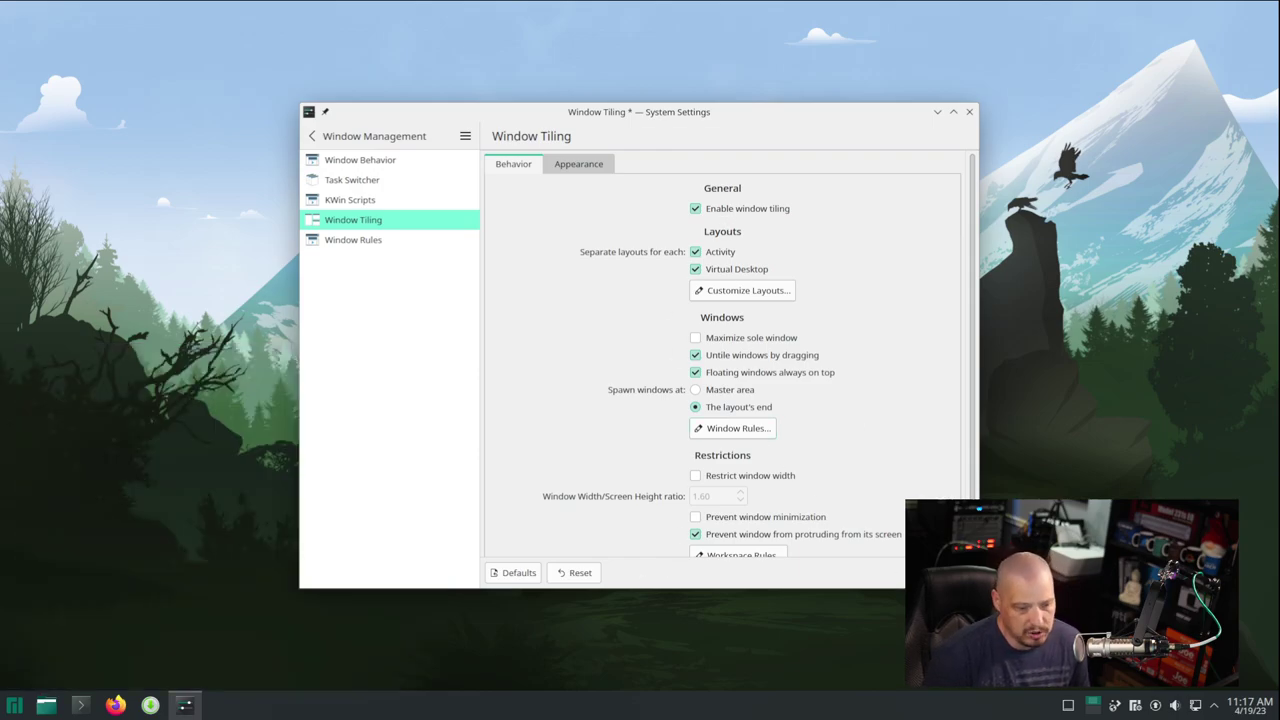
- Apply the window tiling setting, test it by opening two Konsole windows, and close both terminals
{"action": "left_click", "coordinate": [945, 572]}
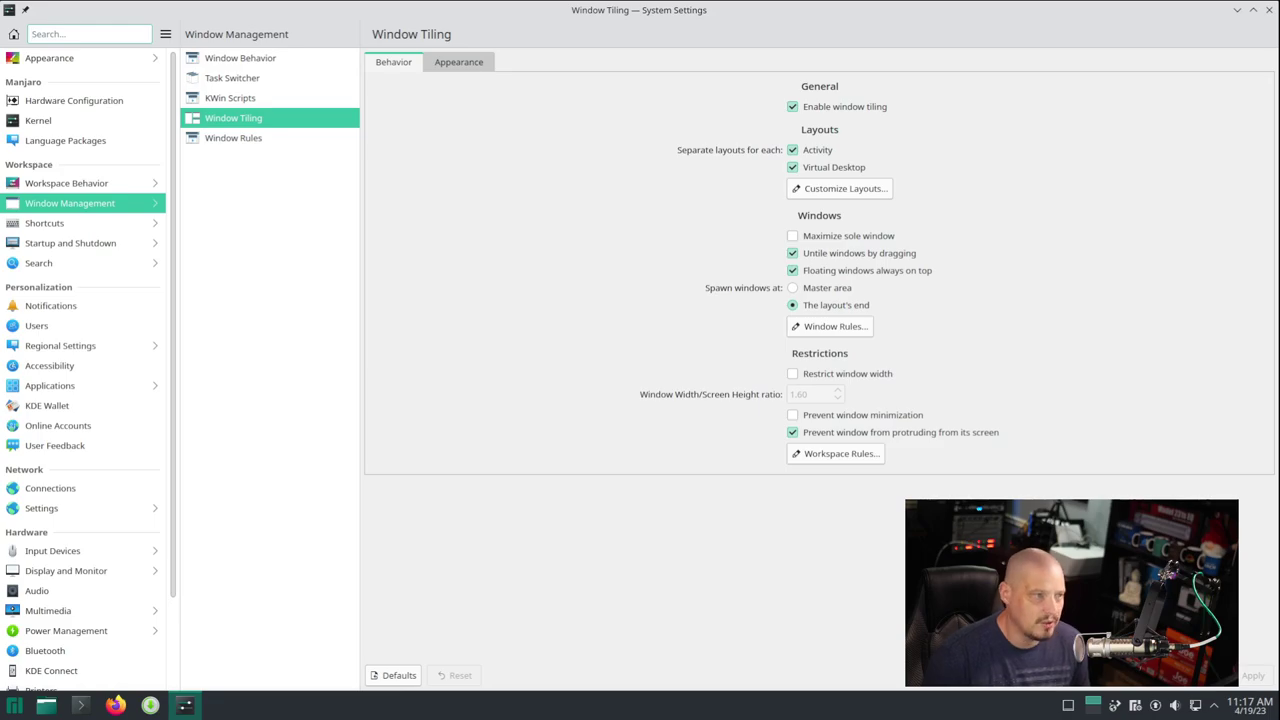
{"action": "key", "text": "ctrl+alt+t"}
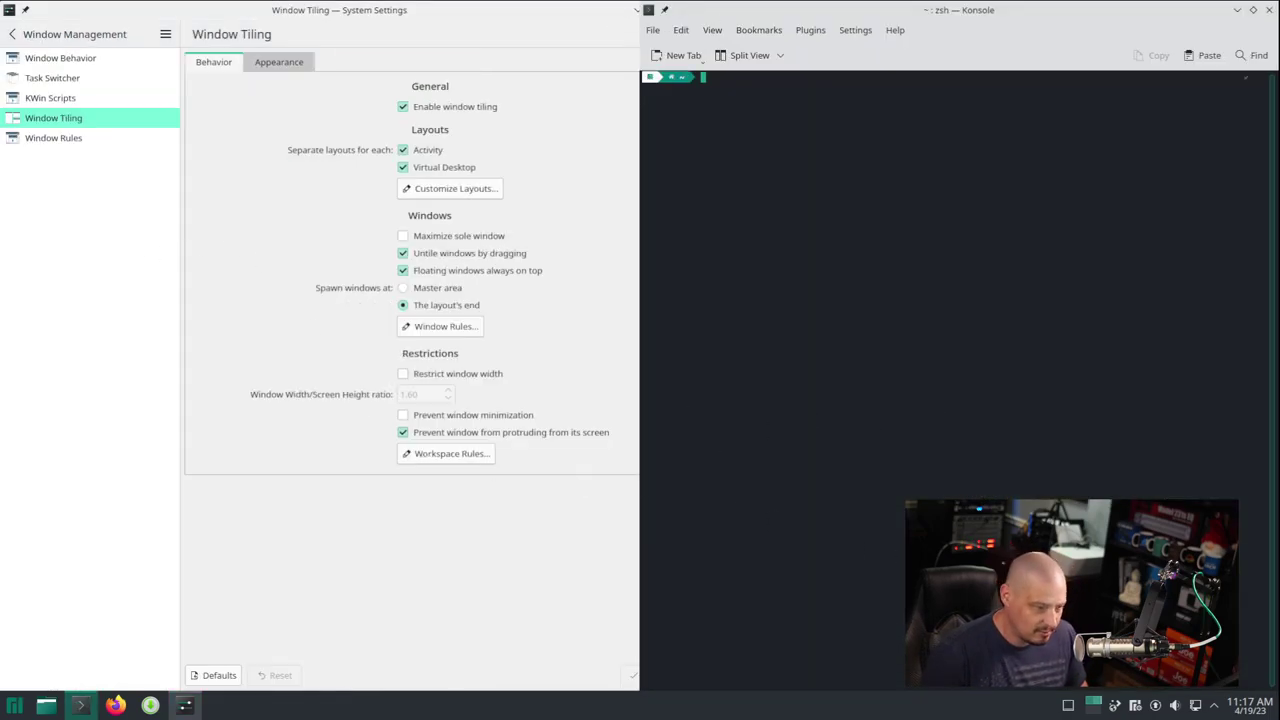
{"action": "key", "text": "ctrl+alt+t"}
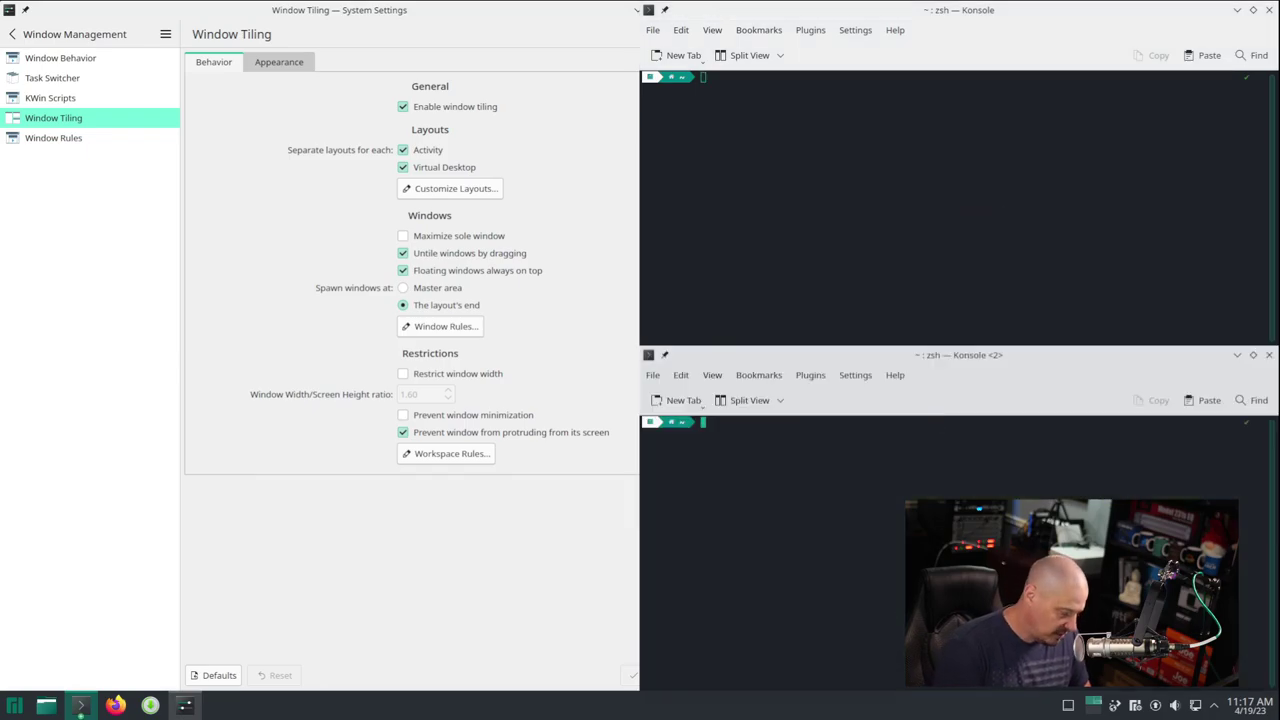
{"action": "key", "text": "ctrl+d"}
{"action": "key", "text": "ctrl+d"}
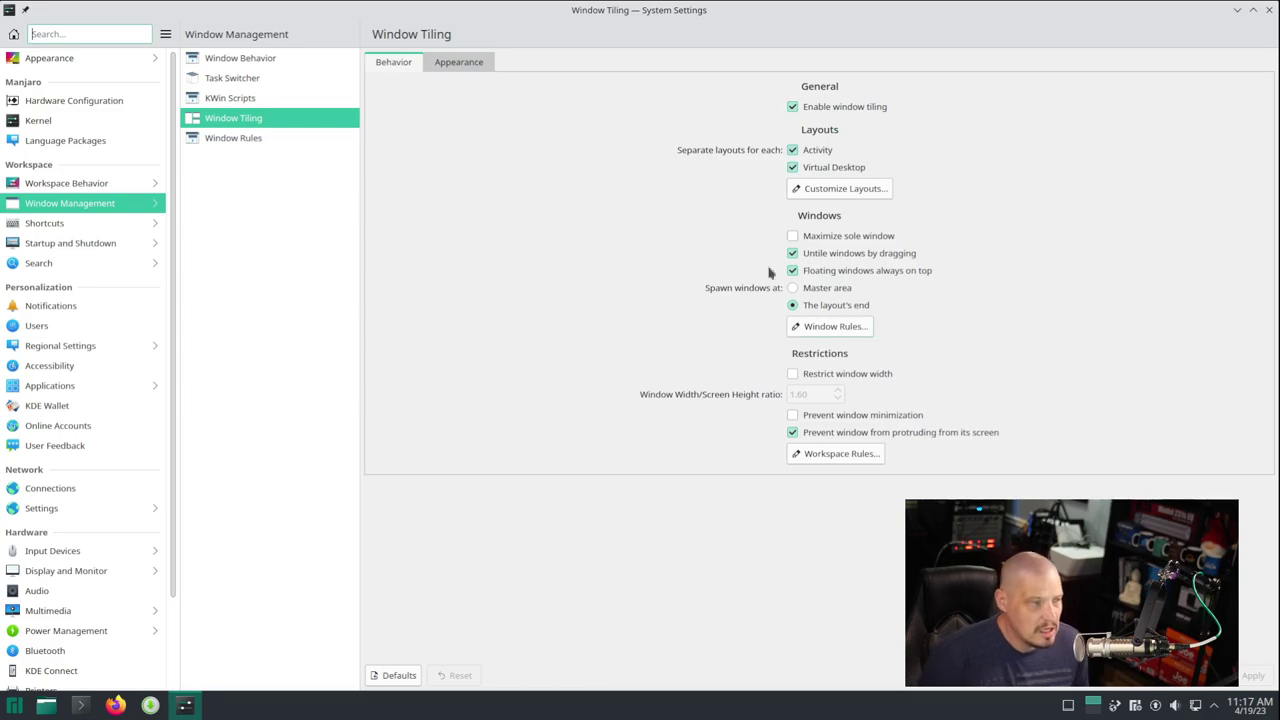
- Review the Window Rules and KWin Scripts pages and the appearance and behavior options of Window Tiling
{"action": "left_click", "coordinate": [260, 140]}
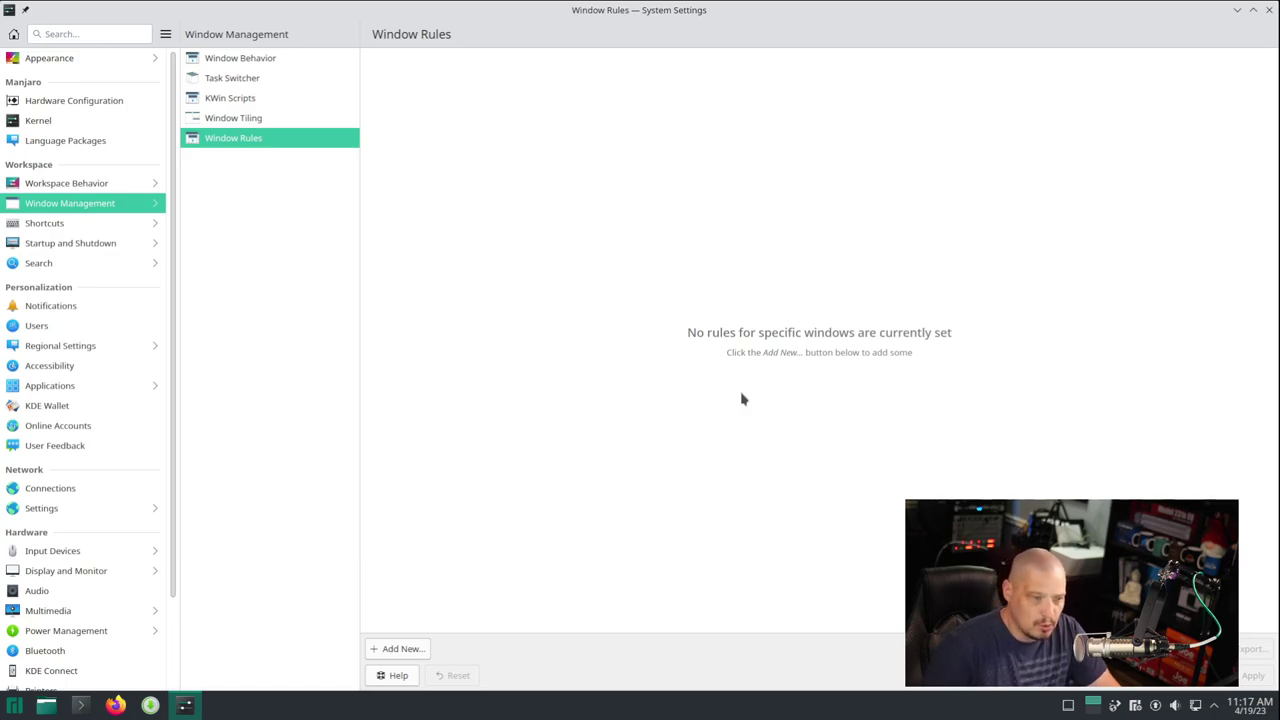
{"action": "left_click", "coordinate": [259, 100]}
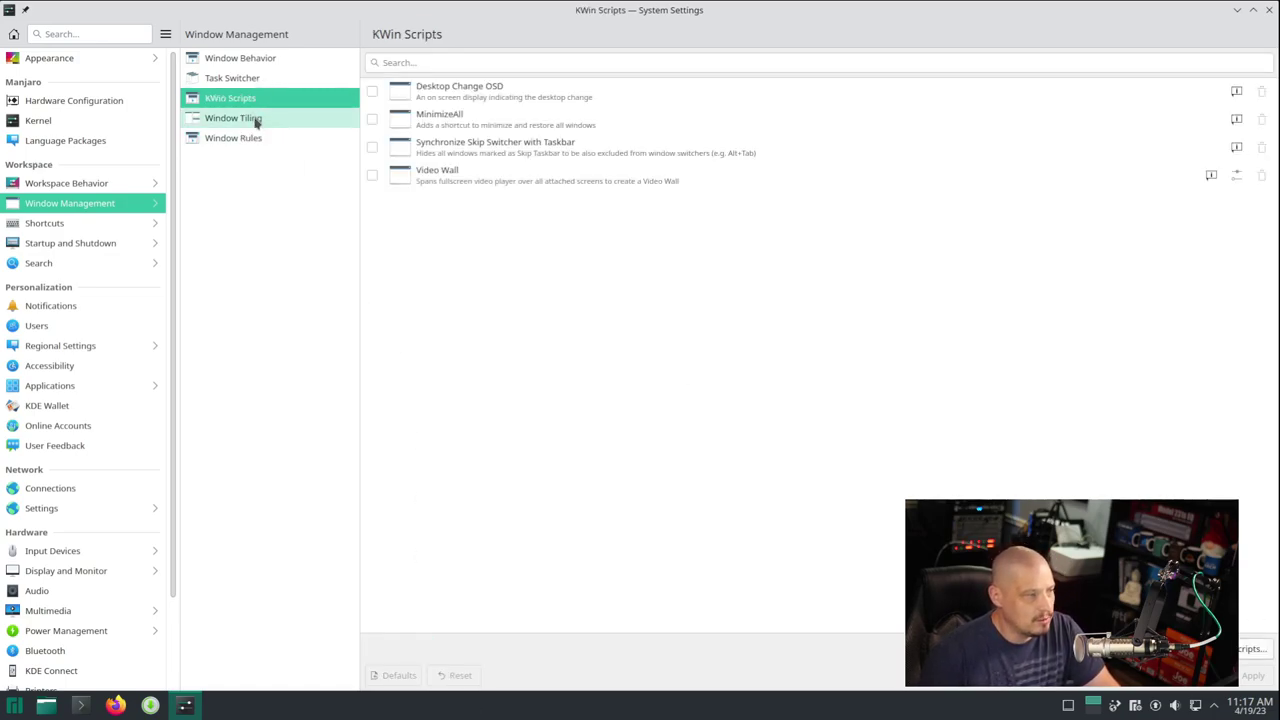
{"action": "left_click", "coordinate": [257, 120]}
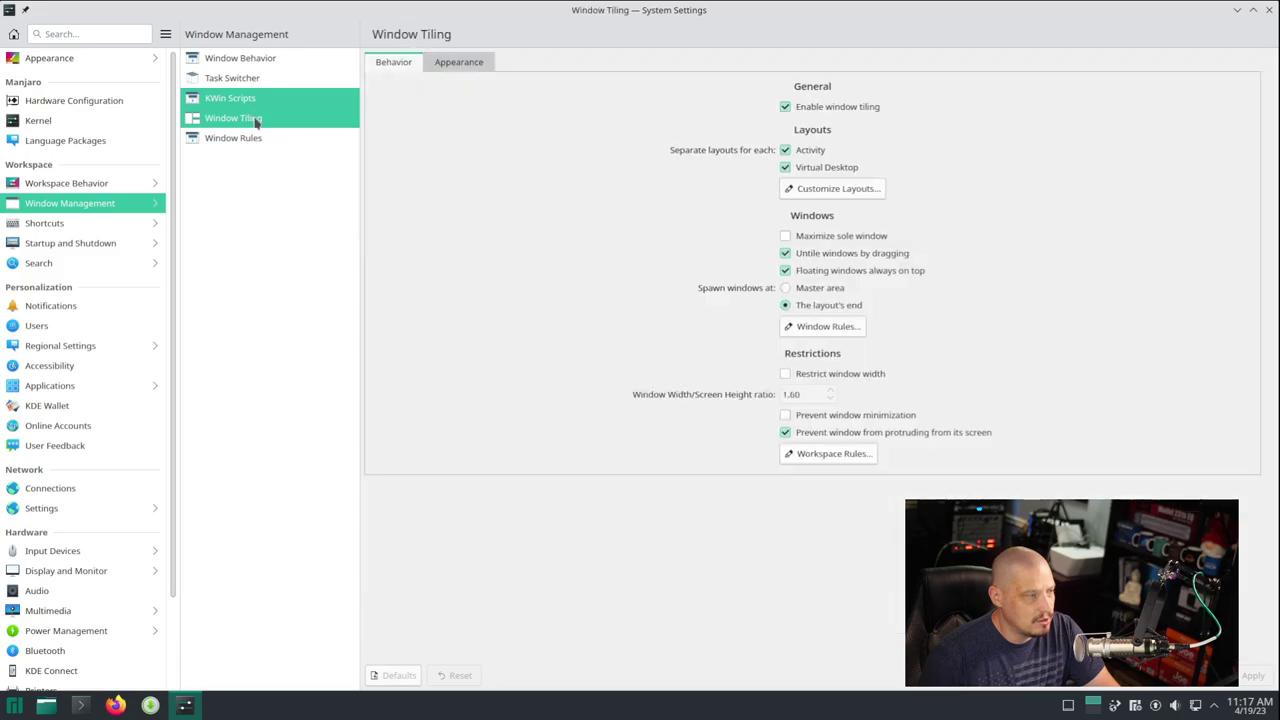
{"action": "left_click", "coordinate": [463, 66]}
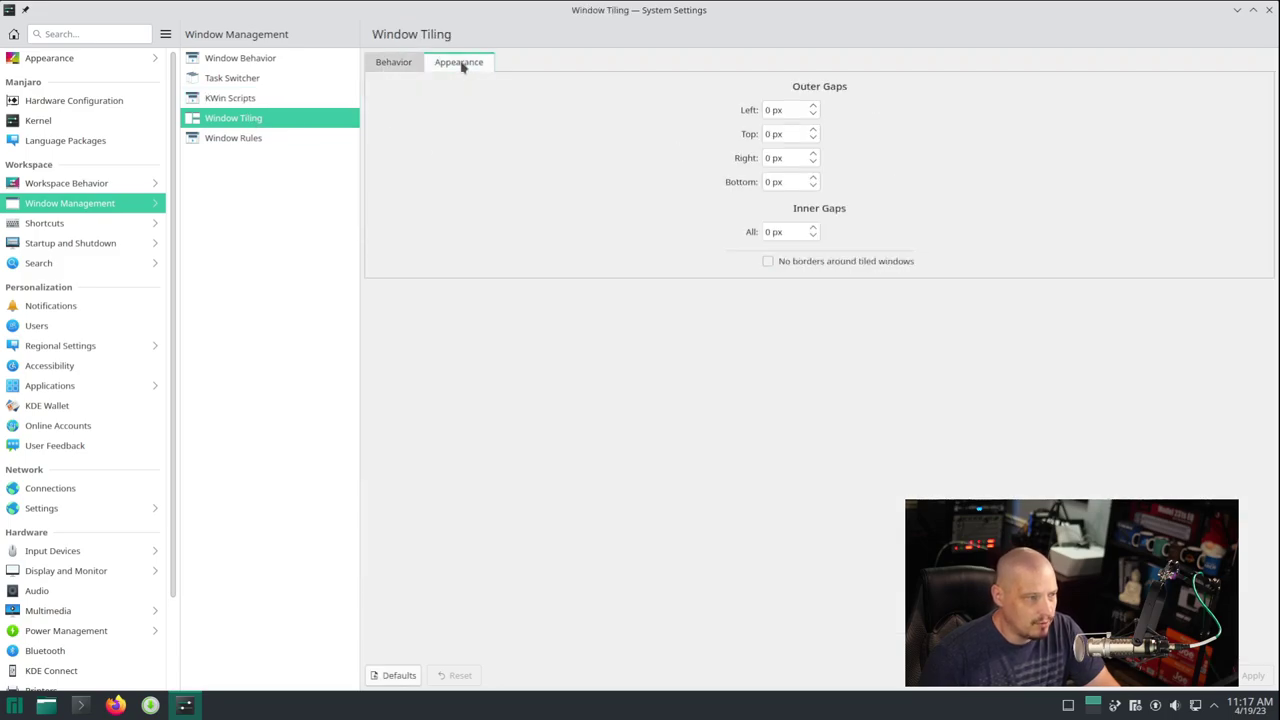
{"action": "left_click", "coordinate": [408, 64]}
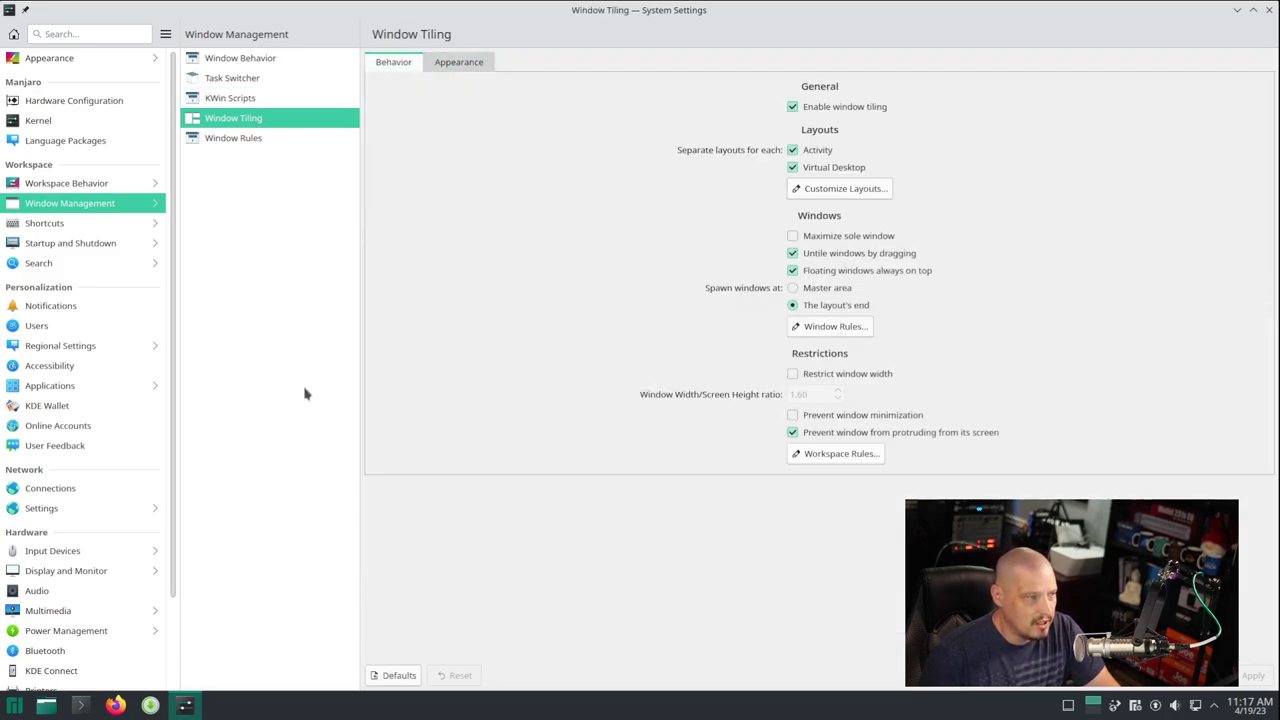
- Look through the keyboard shortcuts available for Window Tiling, and close System Settings
{"action": "left_click", "coordinate": [86, 228]}
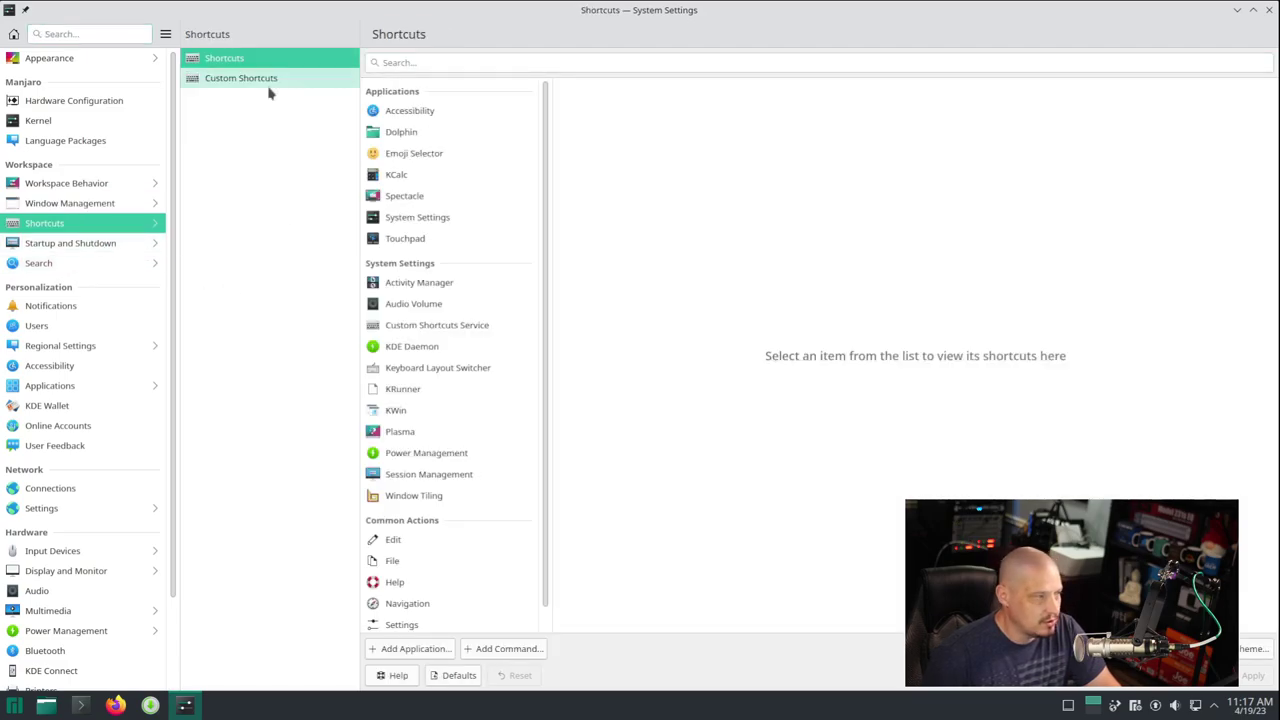
{"action": "left_click", "coordinate": [457, 498]}
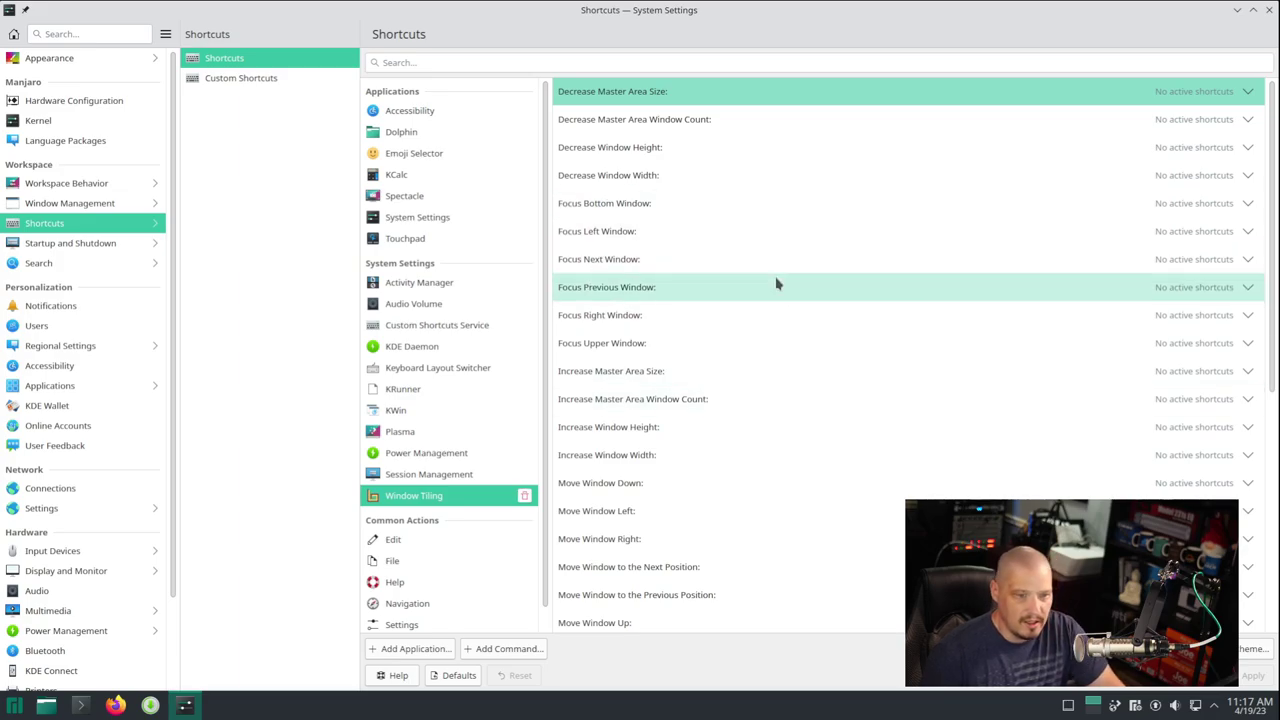
{"action": "scroll", "coordinate": [776, 284], "scroll_direction": "down", "scroll_amount": 5}
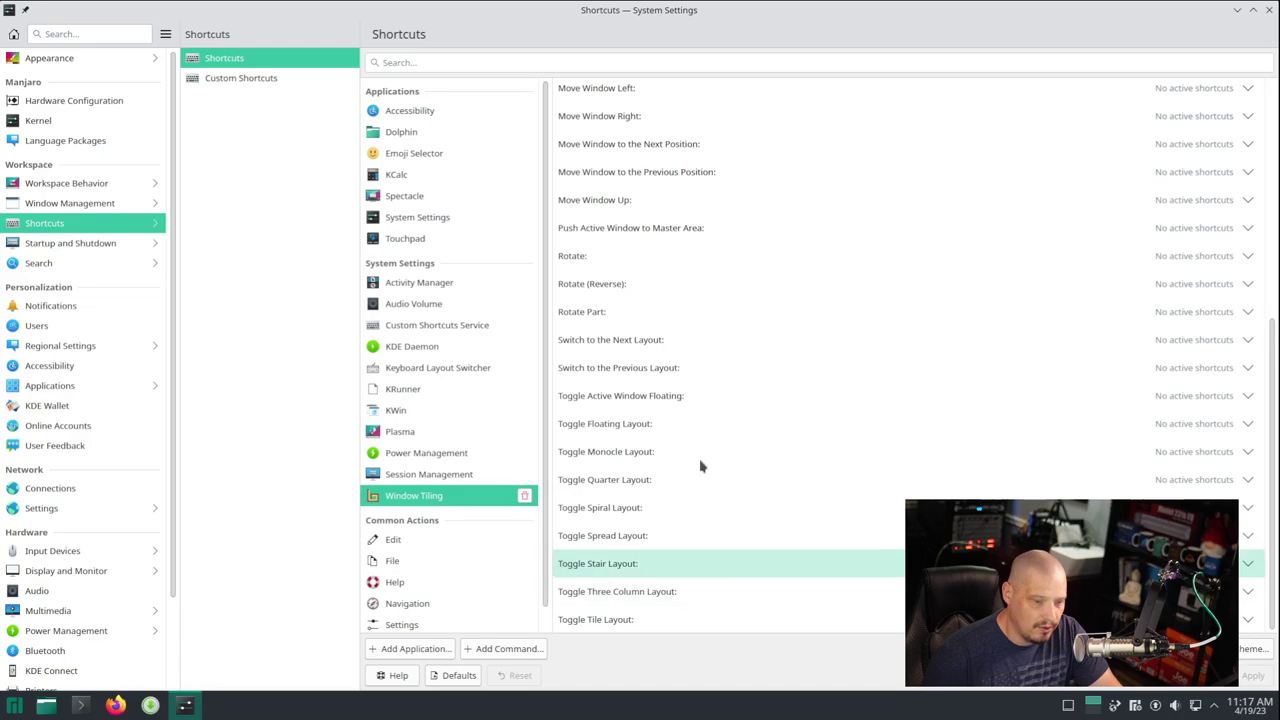
{"action": "left_click", "coordinate": [1268, 10]}
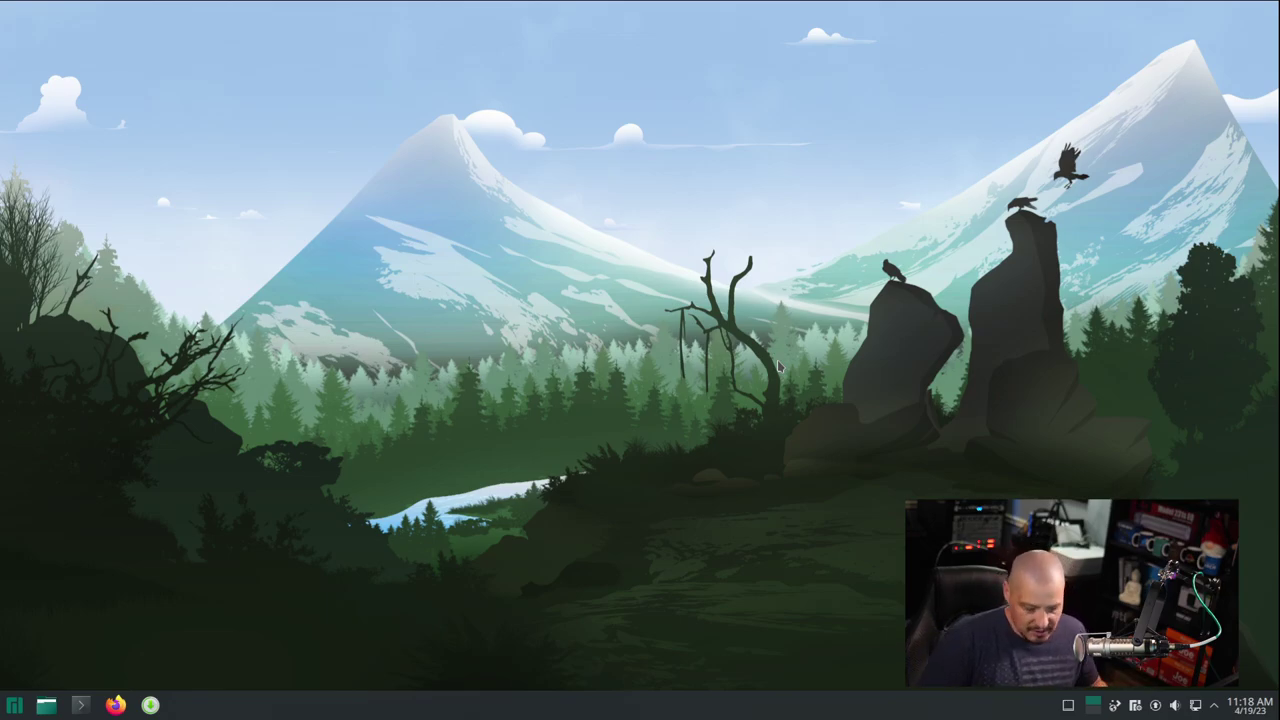
{"action": "key", "text": "alt+space"}
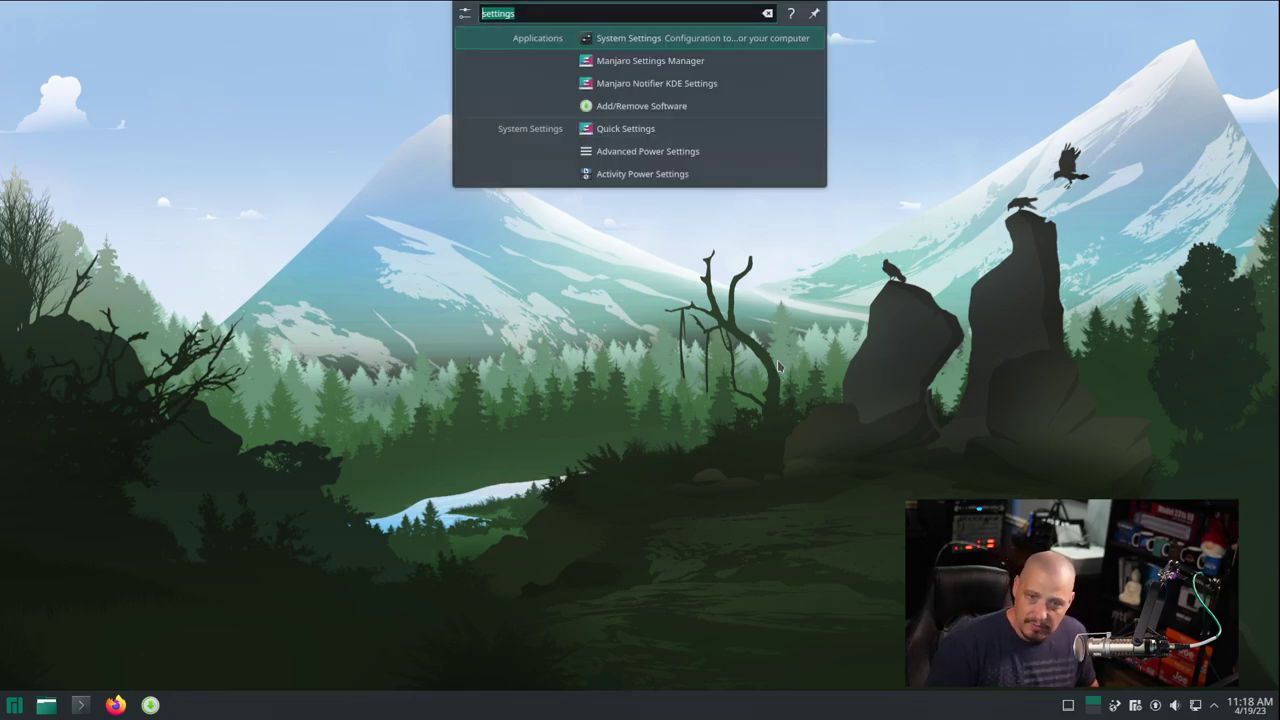
{"action": "key", "text": "Escape"}
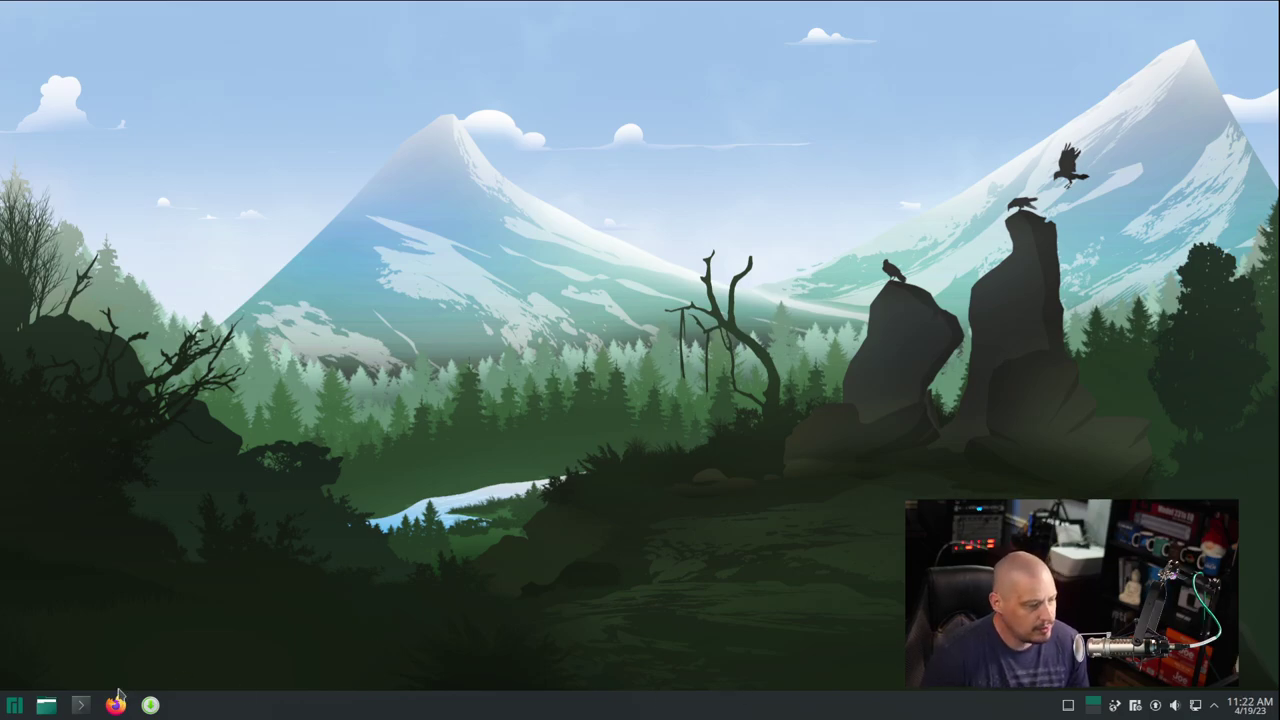
- Open the Dolphin file manager, try moving its window around the desktop, and close it
{"action": "left_click", "coordinate": [55, 705]}
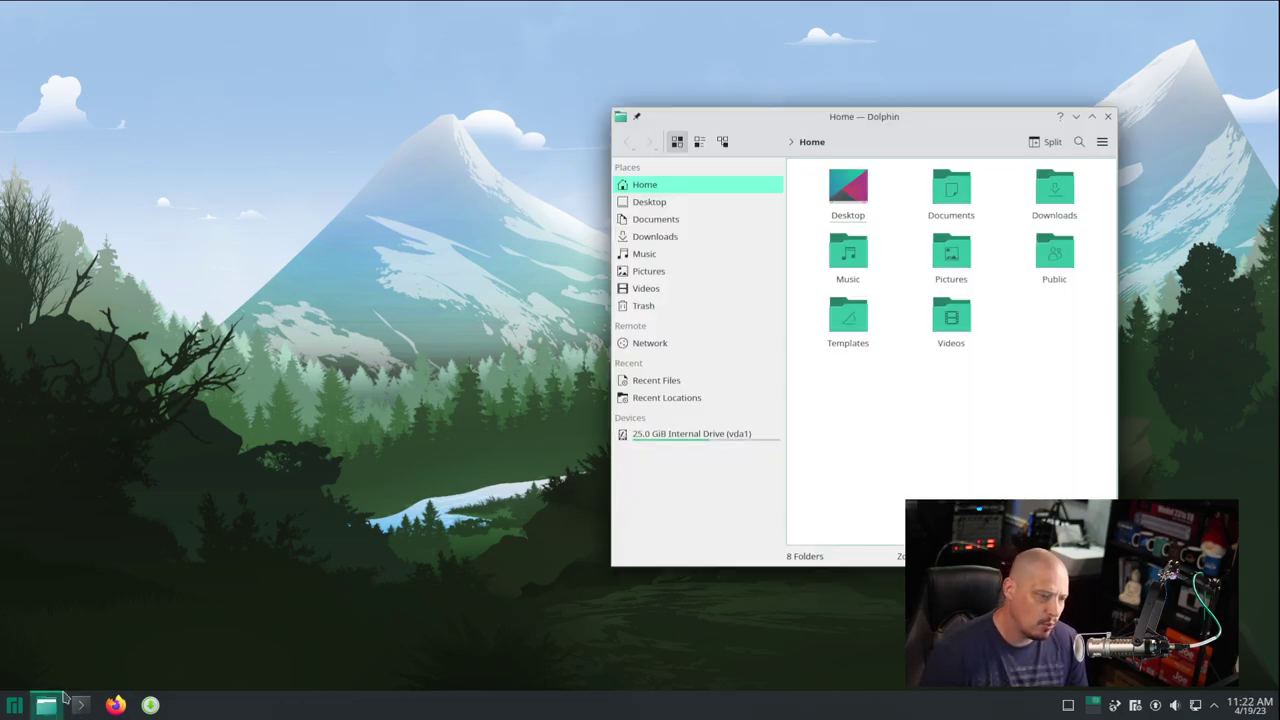
{"action": "left_click_drag", "start_coordinate": [792, 121], "coordinate": [829, 98]}
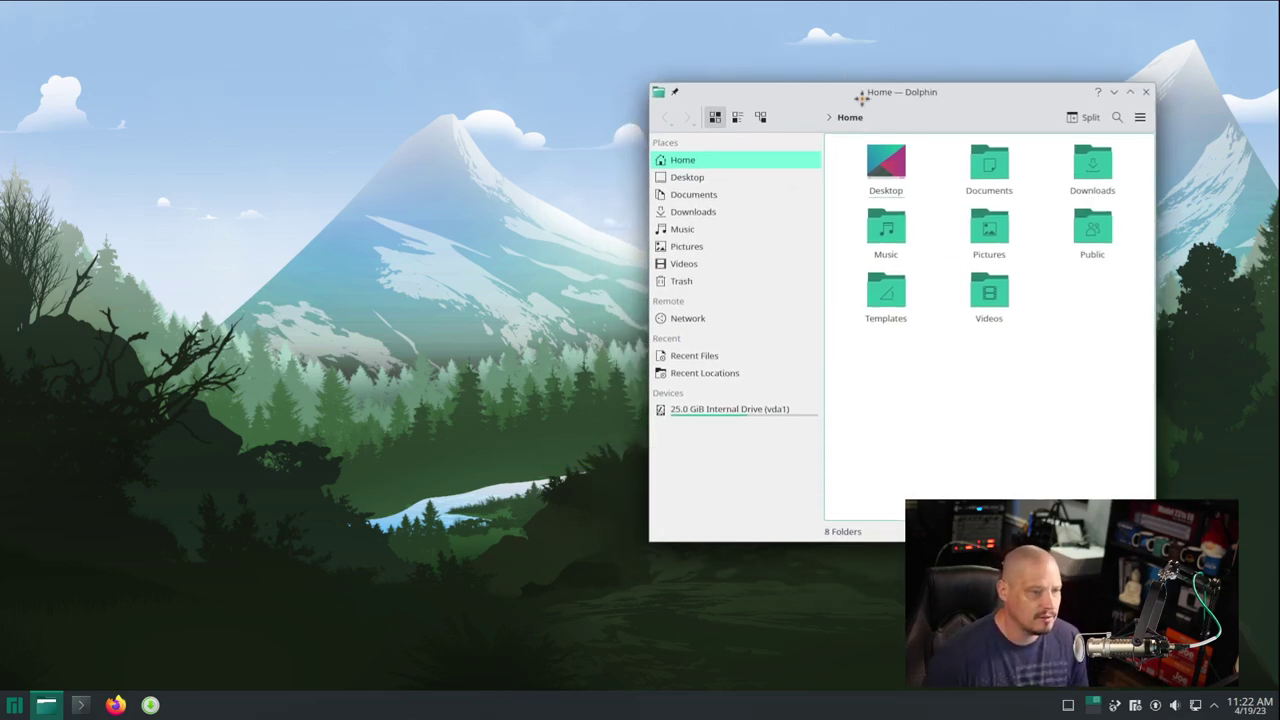
{"action": "left_click_drag", "start_coordinate": [862, 98], "coordinate": [848, 144]}
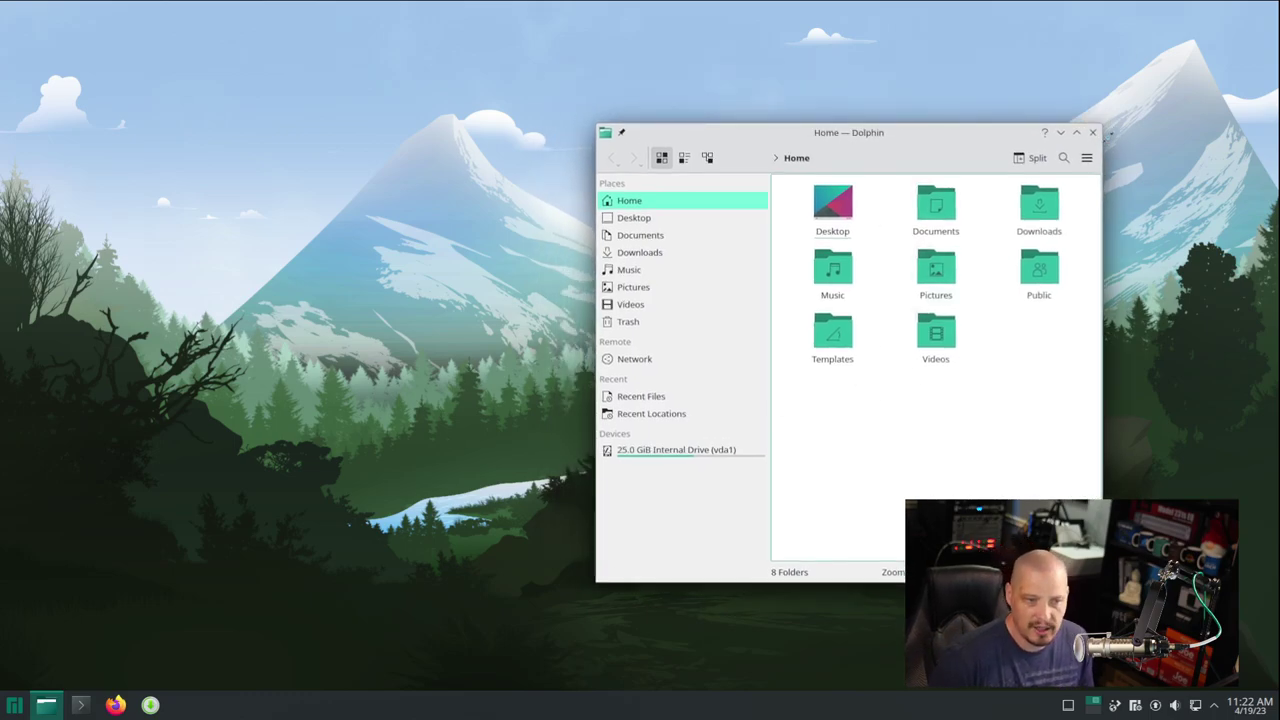
{"action": "left_click", "coordinate": [1093, 133]}
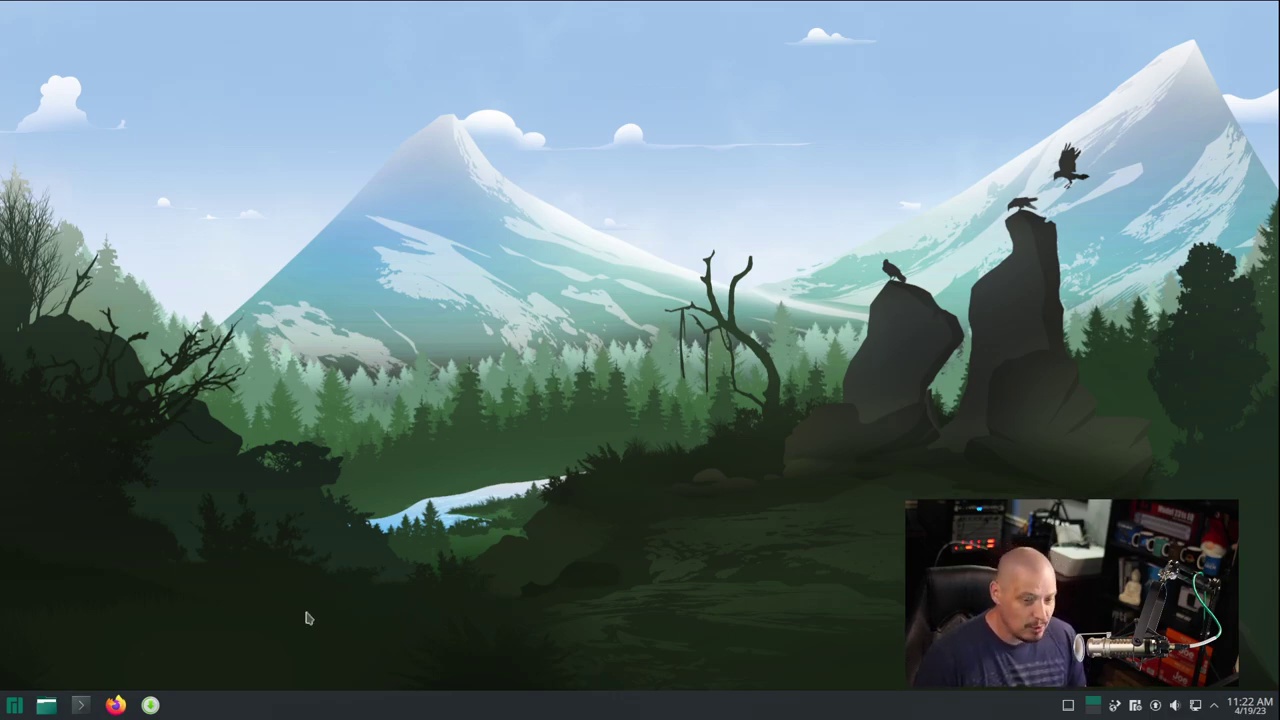
- Open a Konsole terminal and enlarge its text by four zoom levels
{"action": "left_click", "coordinate": [80, 706]}
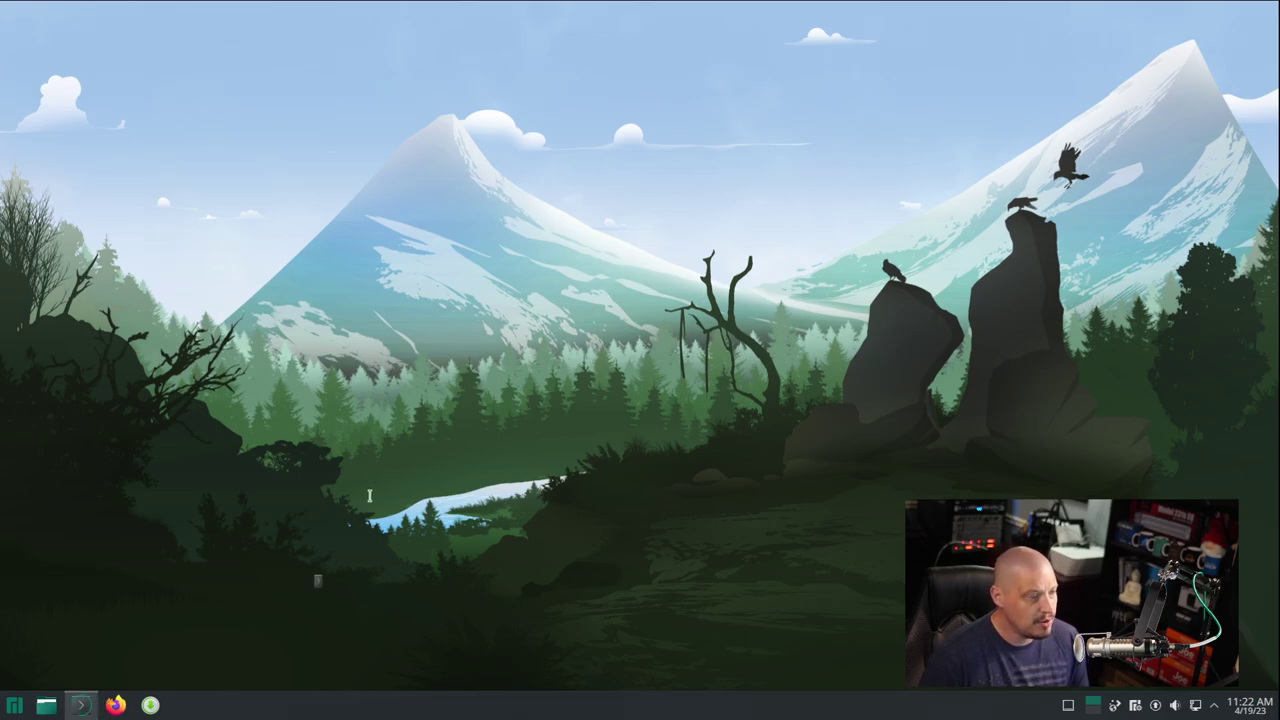
{"action": "key", "text": "ctrl+plus"}
{"action": "key", "text": "ctrl+plus"}
{"action": "key", "text": "ctrl+plus"}
{"action": "key", "text": "ctrl+plus"}
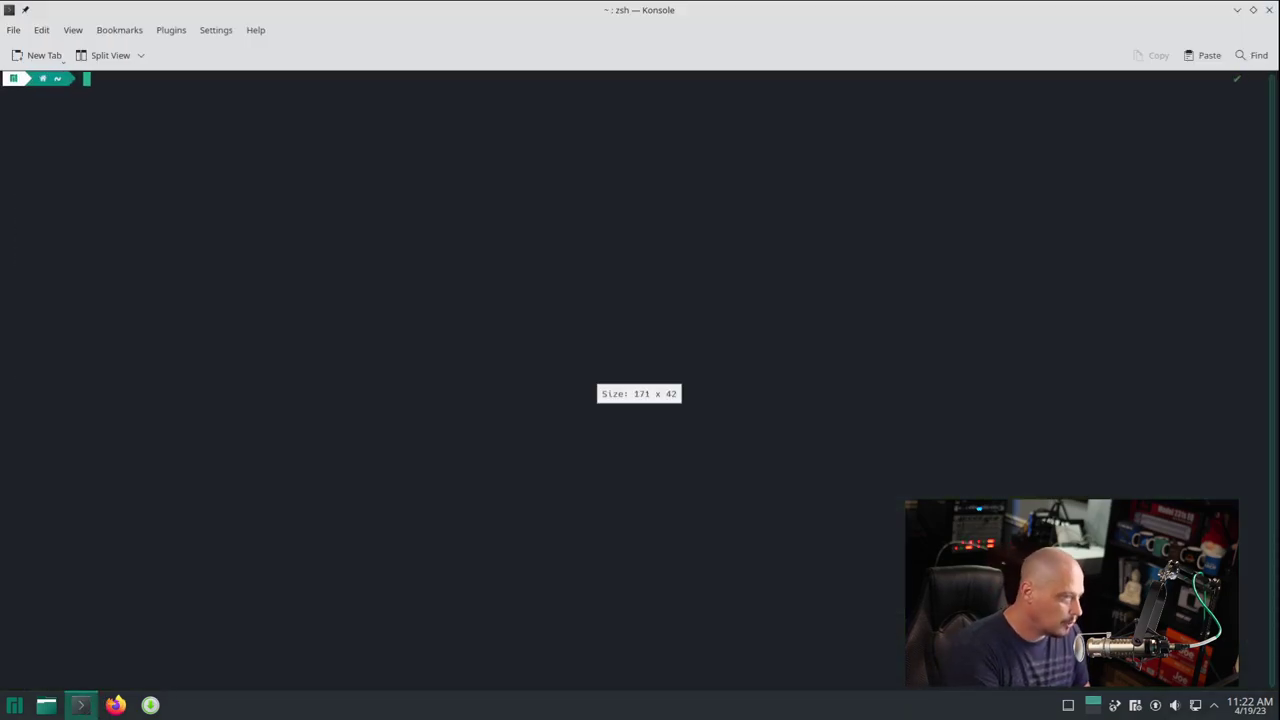
- Enter the yay -S install command for the sweet-theme-full-git package, without running it
{"action": "type", "text": "yay "}
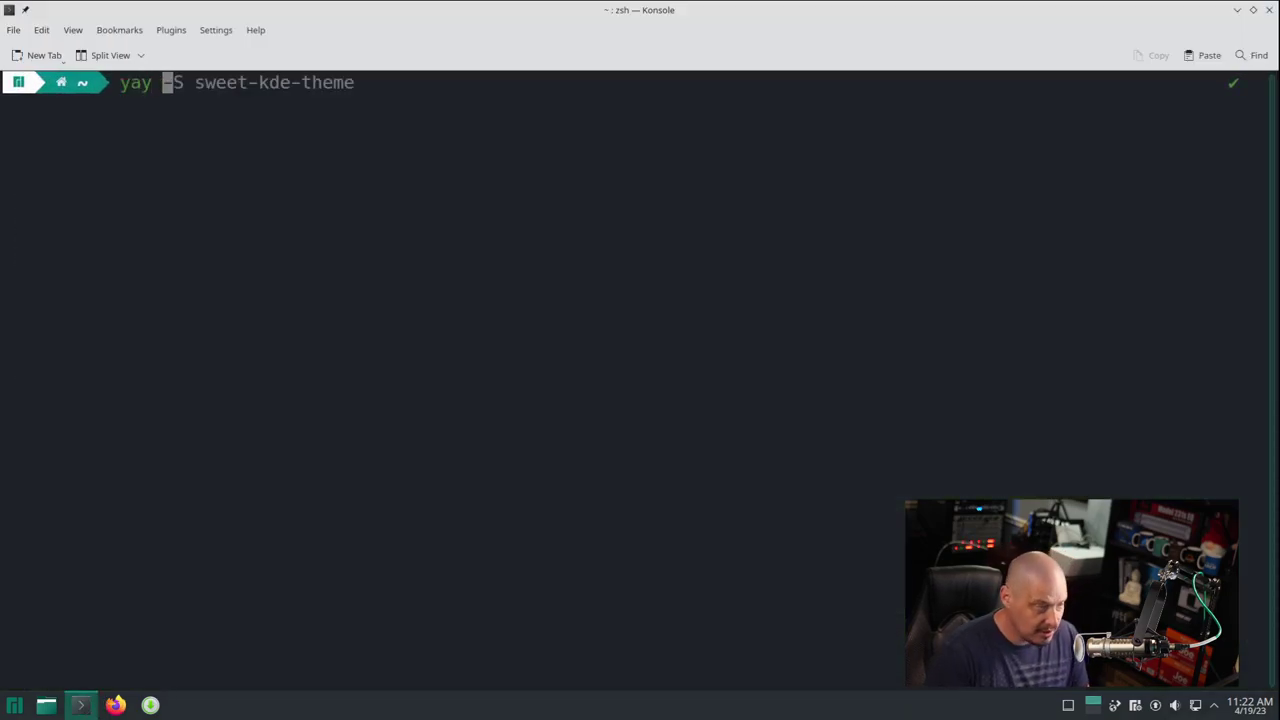
{"action": "type", "text": "-S sweet-ke"}
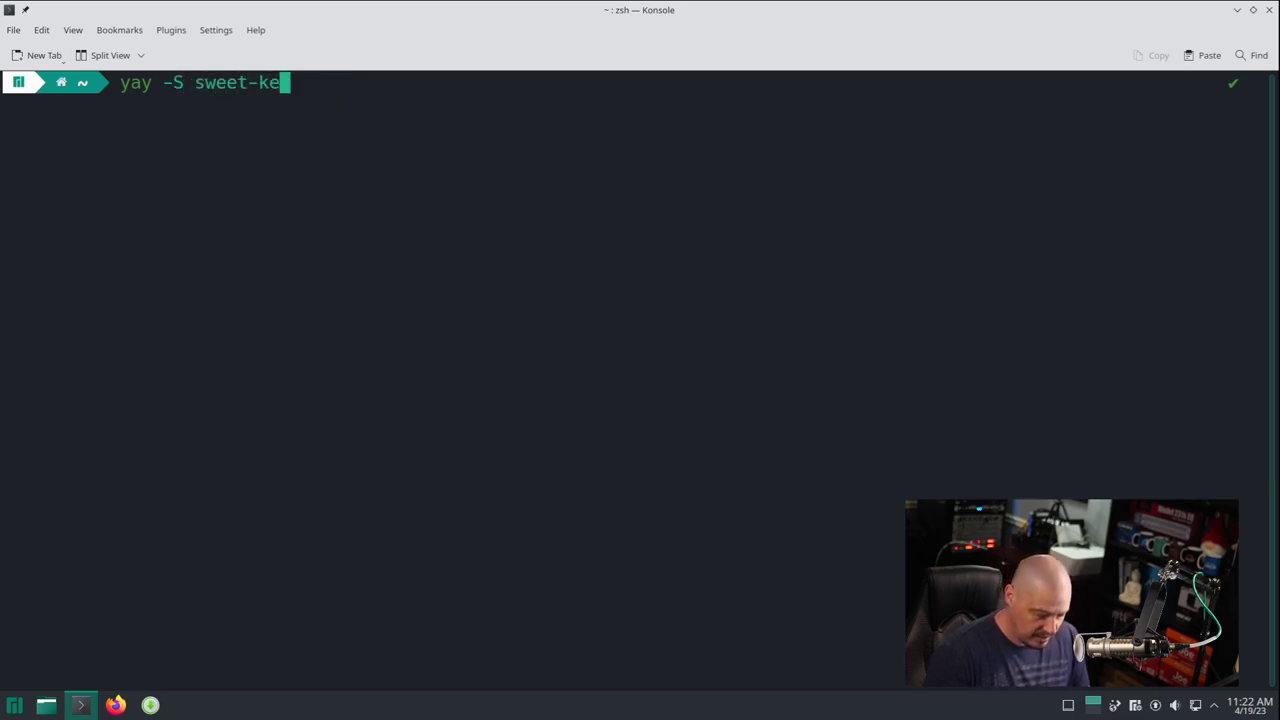
{"action": "key", "text": "BackSpace"}
{"action": "type", "text": "de"}
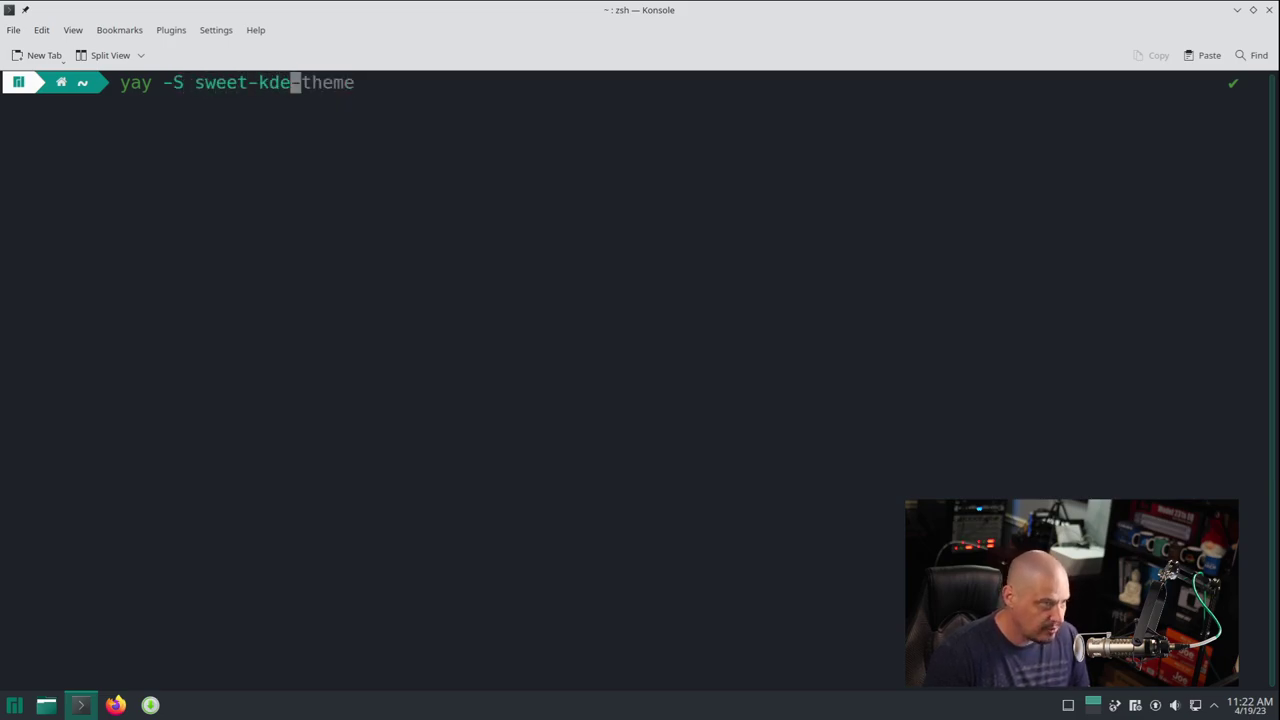
{"action": "type", "text": "-ful"}
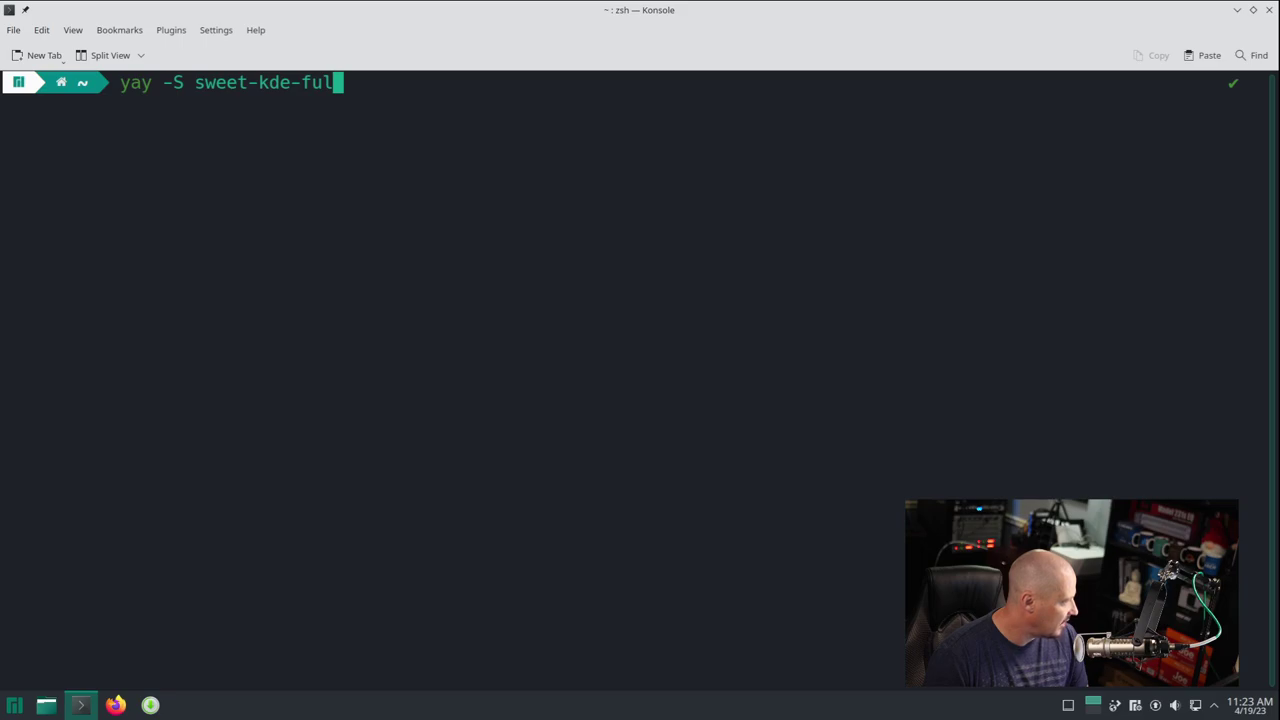
{"action": "key", "text": "BackSpace"}
{"action": "key", "text": "BackSpace"}
{"action": "key", "text": "BackSpace"}
{"action": "key", "text": "BackSpace"}
{"action": "key", "text": "BackSpace"}
{"action": "key", "text": "BackSpace"}
{"action": "key", "text": "BackSpace"}
{"action": "key", "text": "BackSpace"}
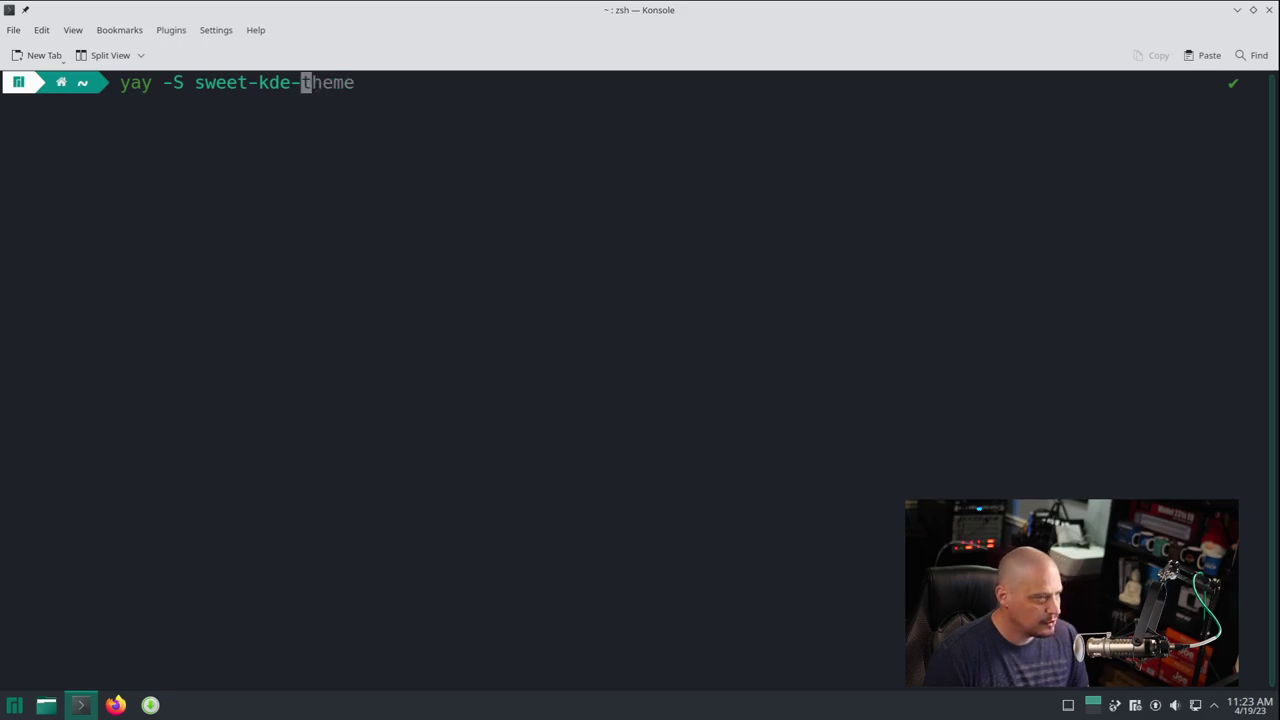
{"action": "key", "text": "BackSpace"}
{"action": "type", "text": "-theme-"}
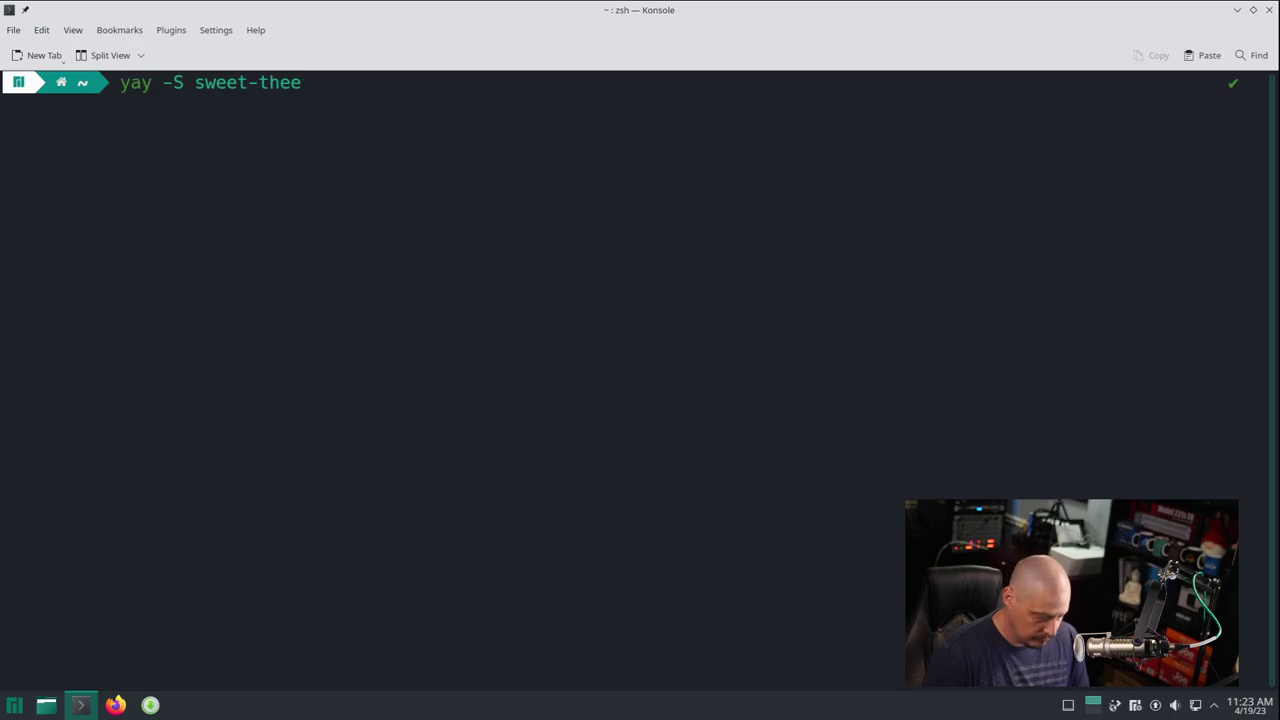
{"action": "key", "text": "BackSpace"}
{"action": "key", "text": "BackSpace"}
{"action": "type", "text": "e-full"}
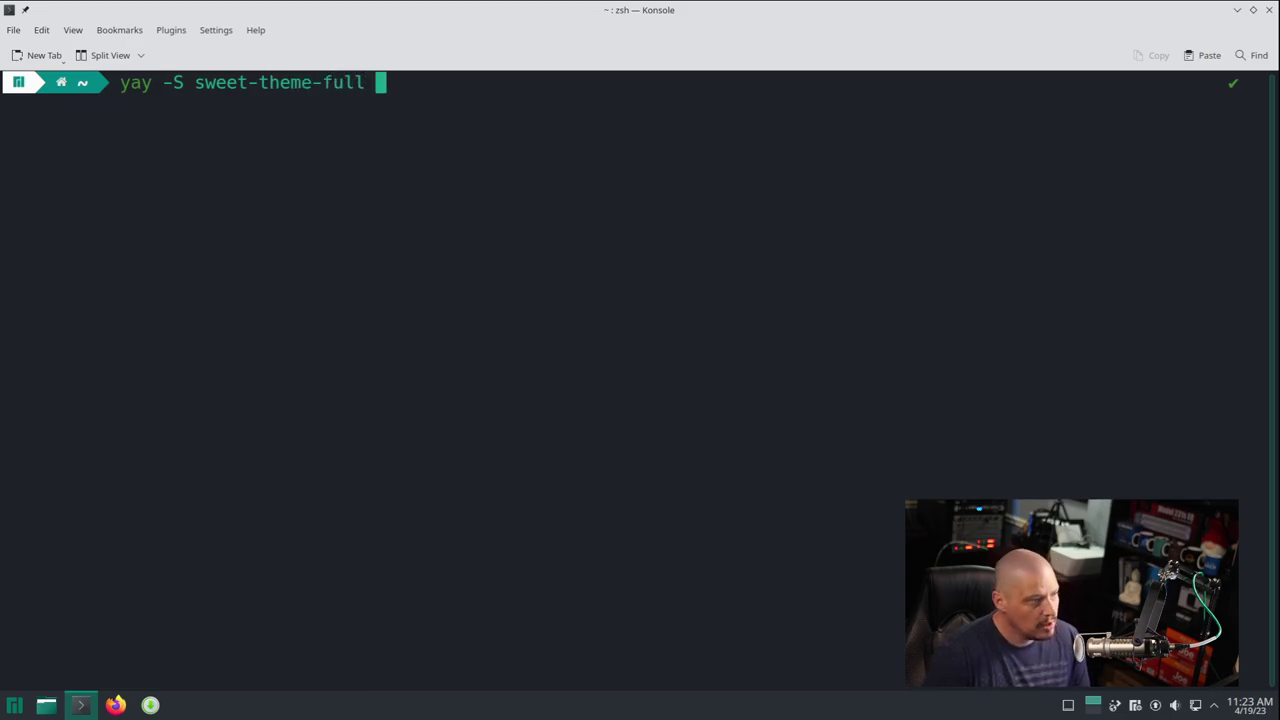
{"action": "key", "text": "BackSpace"}
{"action": "type", "text": "-git "}
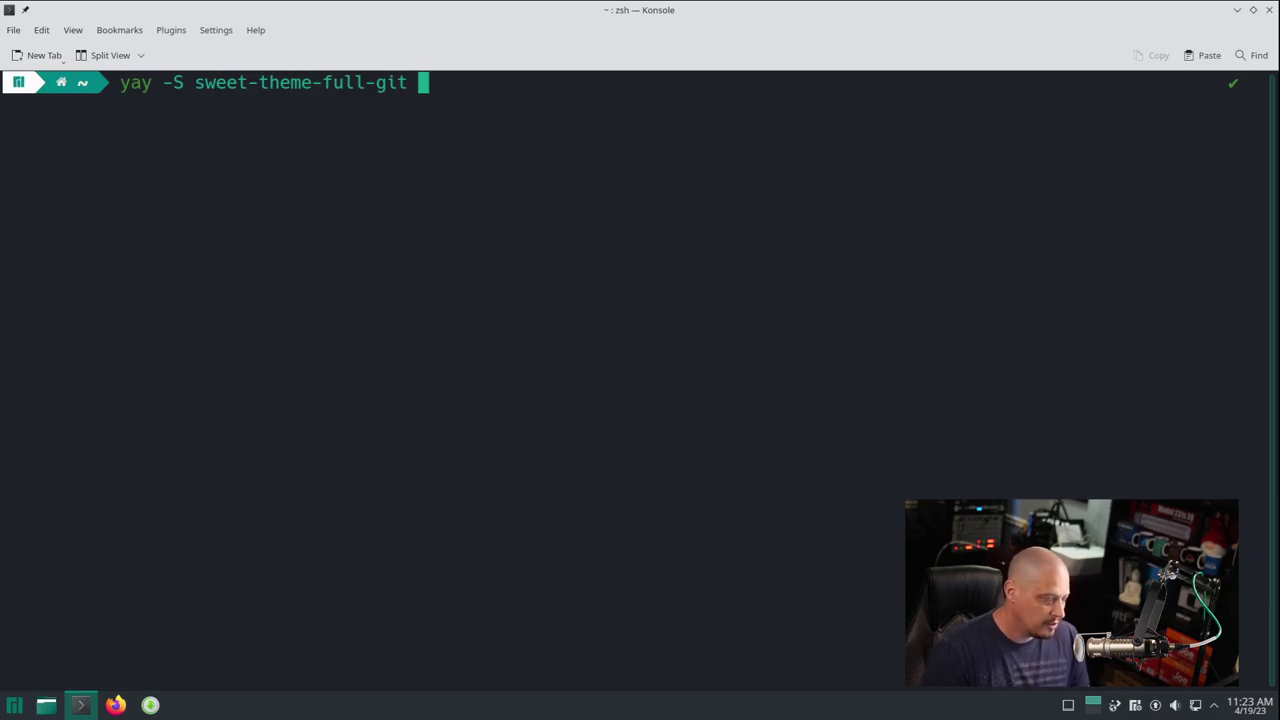
- Add candy-icons-git to the install command and run yay -S sweet-theme-full-git candy-icons-git
{"action": "type", "text": "candy"}
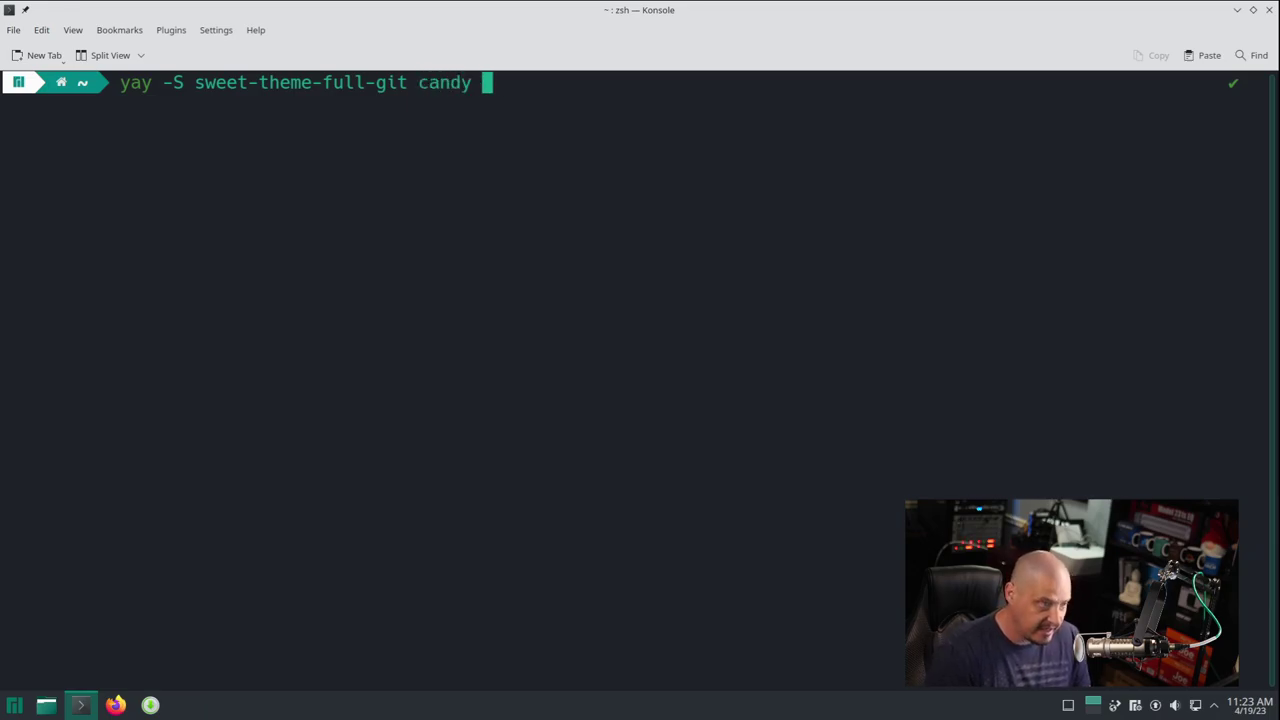
{"action": "key", "text": "BackSpace"}
{"action": "type", "text": "-icons-giot"}
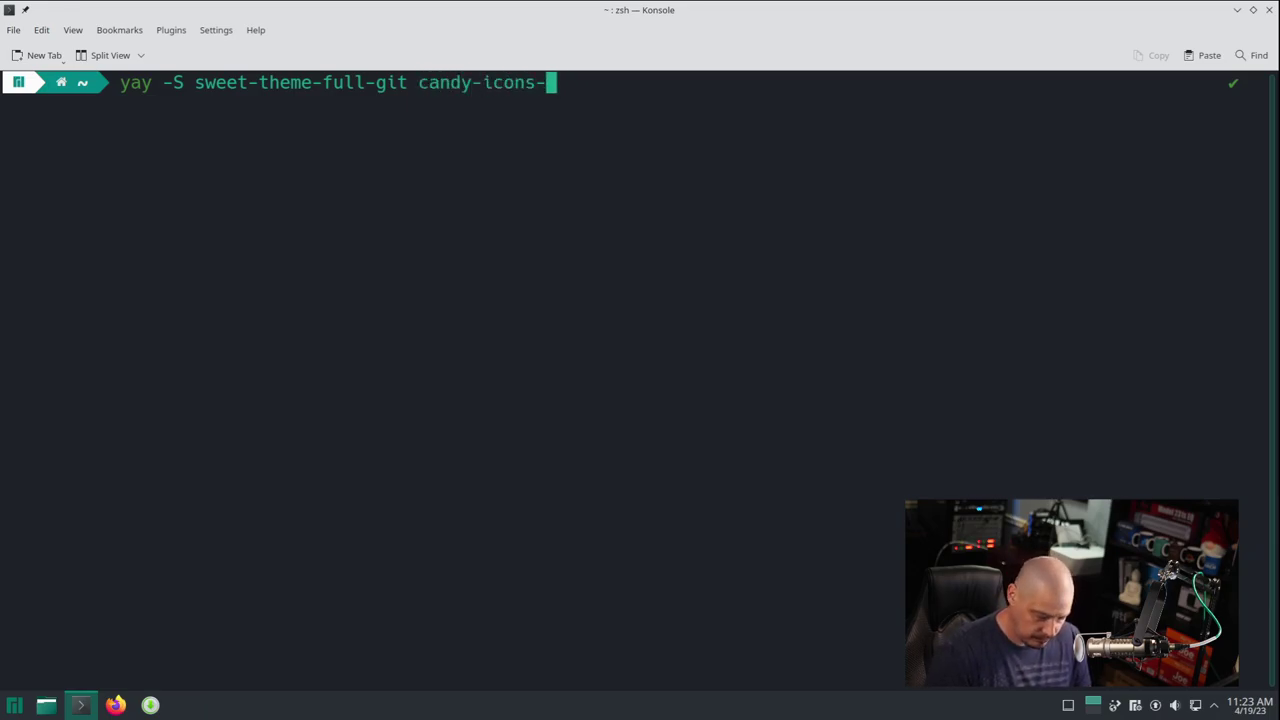
{"action": "key", "text": "BackSpace"}
{"action": "key", "text": "BackSpace"}
{"action": "type", "text": "t"}
{"action": "key", "text": "Return"}
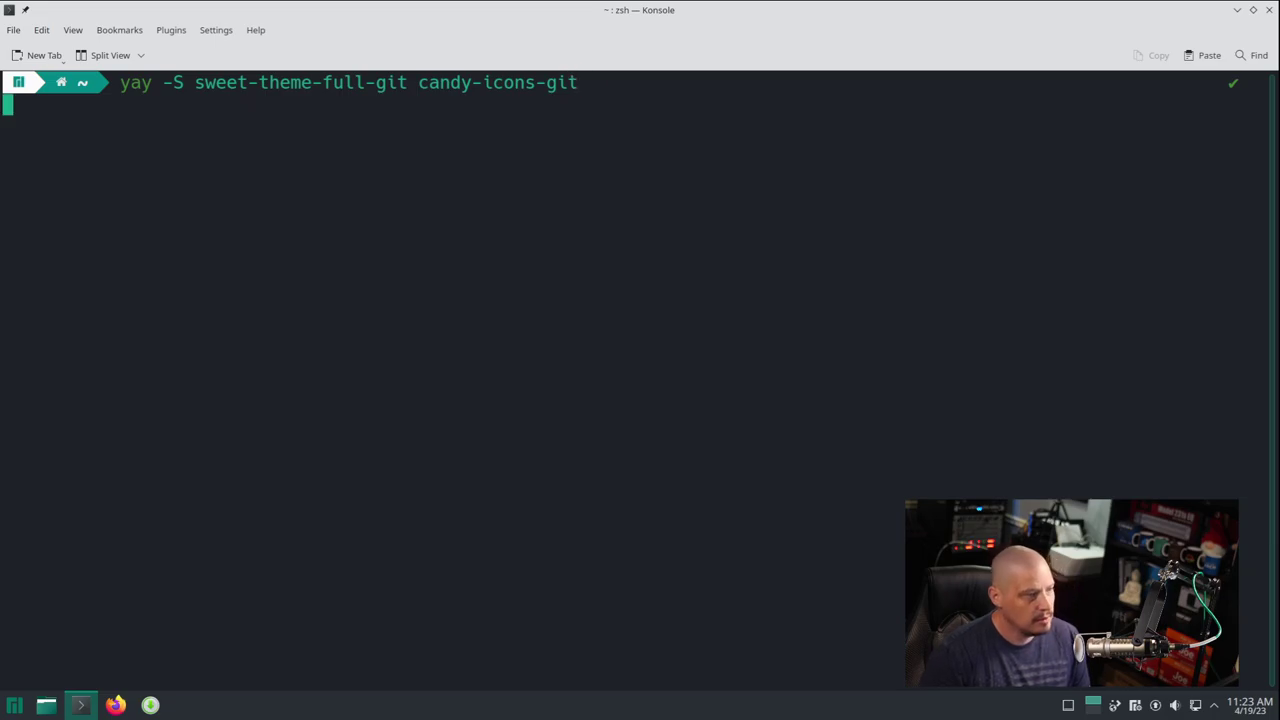
- Accept the default provider and build choices to complete the theme and icon installation, and close the terminal
{"action": "key", "text": "Return"}
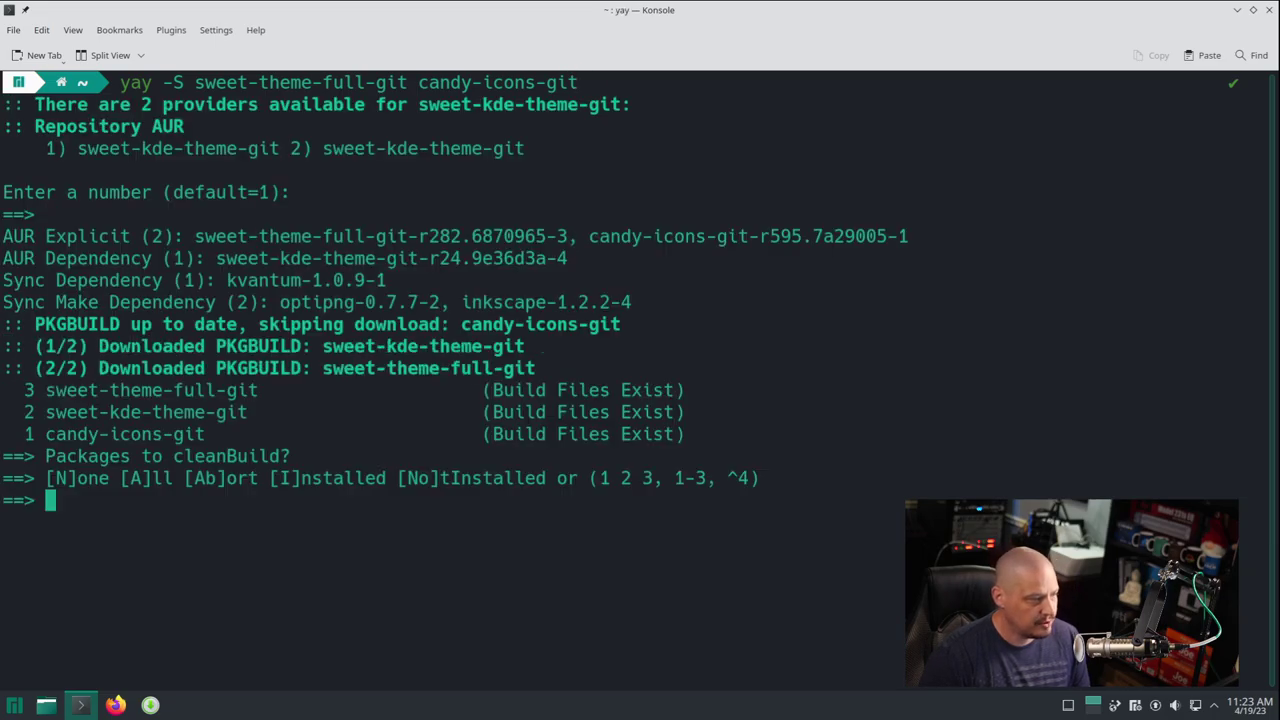
{"action": "key", "text": "Return"}
{"action": "key", "text": "Return"}
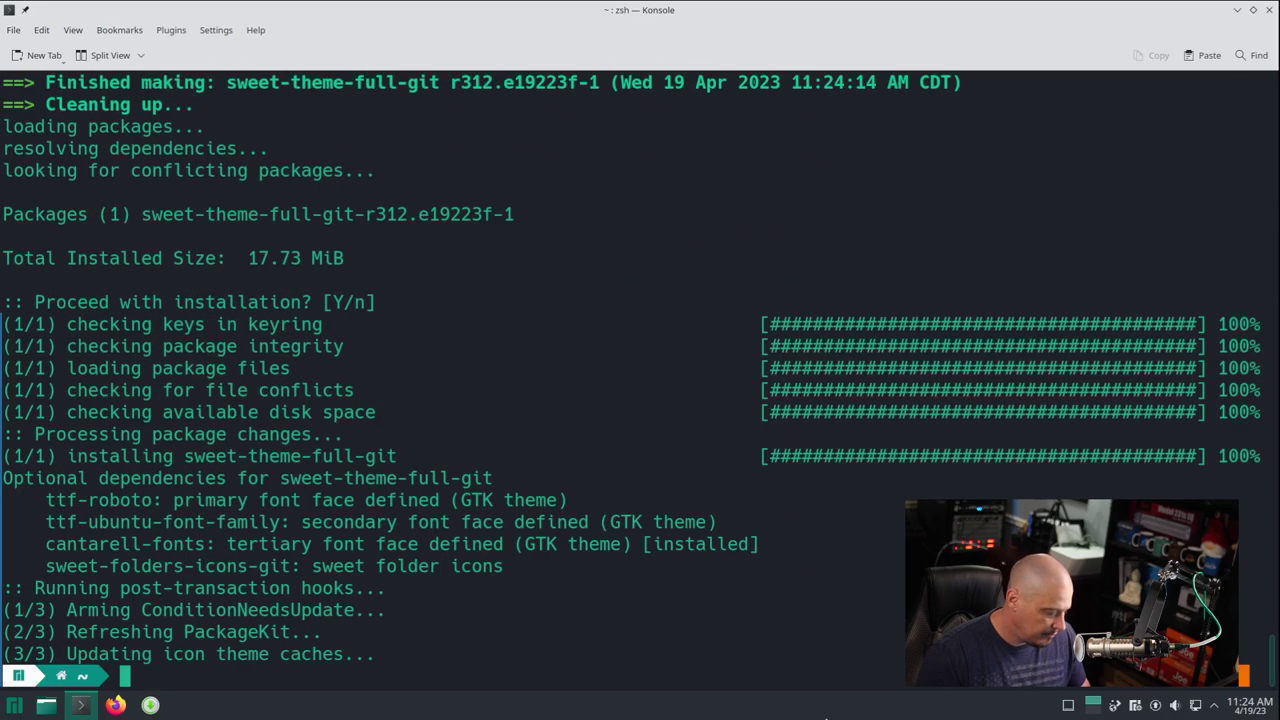
{"action": "key", "text": "ctrl+d"}
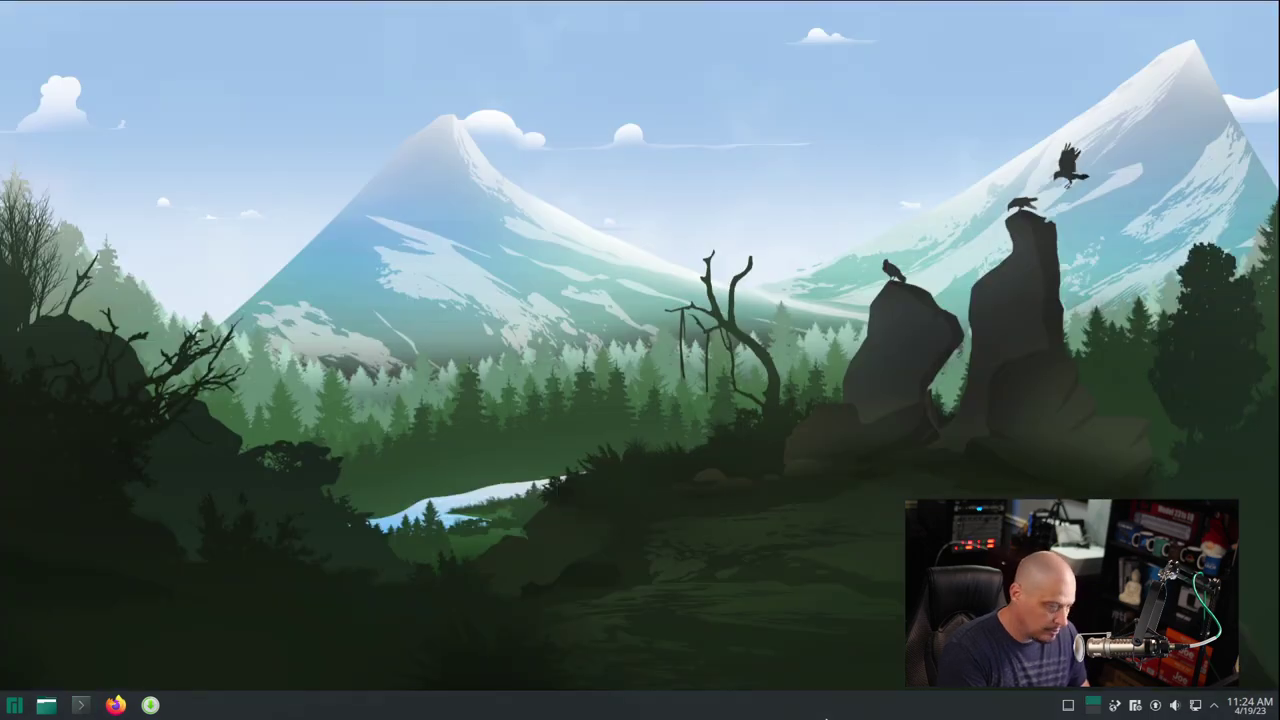
- Apply only the appearance settings of the Sweet global theme in System Settings, and close the settings window
{"action": "key", "text": "alt+space"}
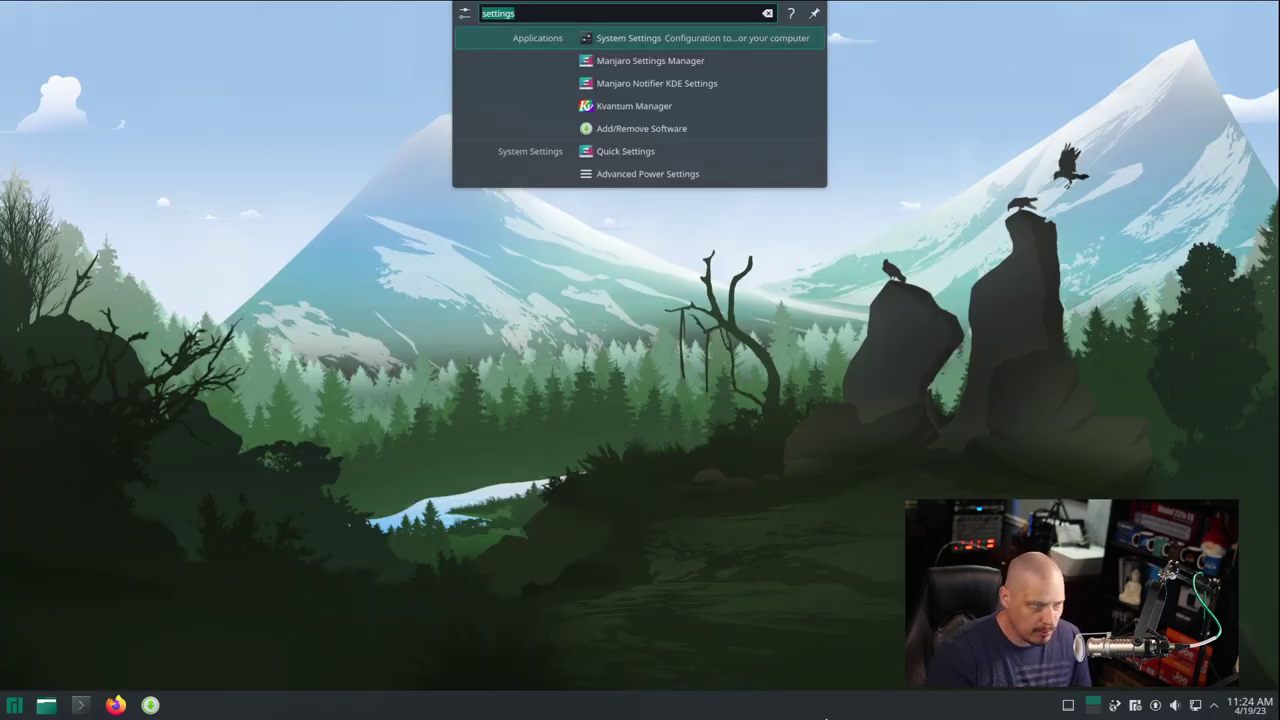
{"action": "key", "text": "Return"}
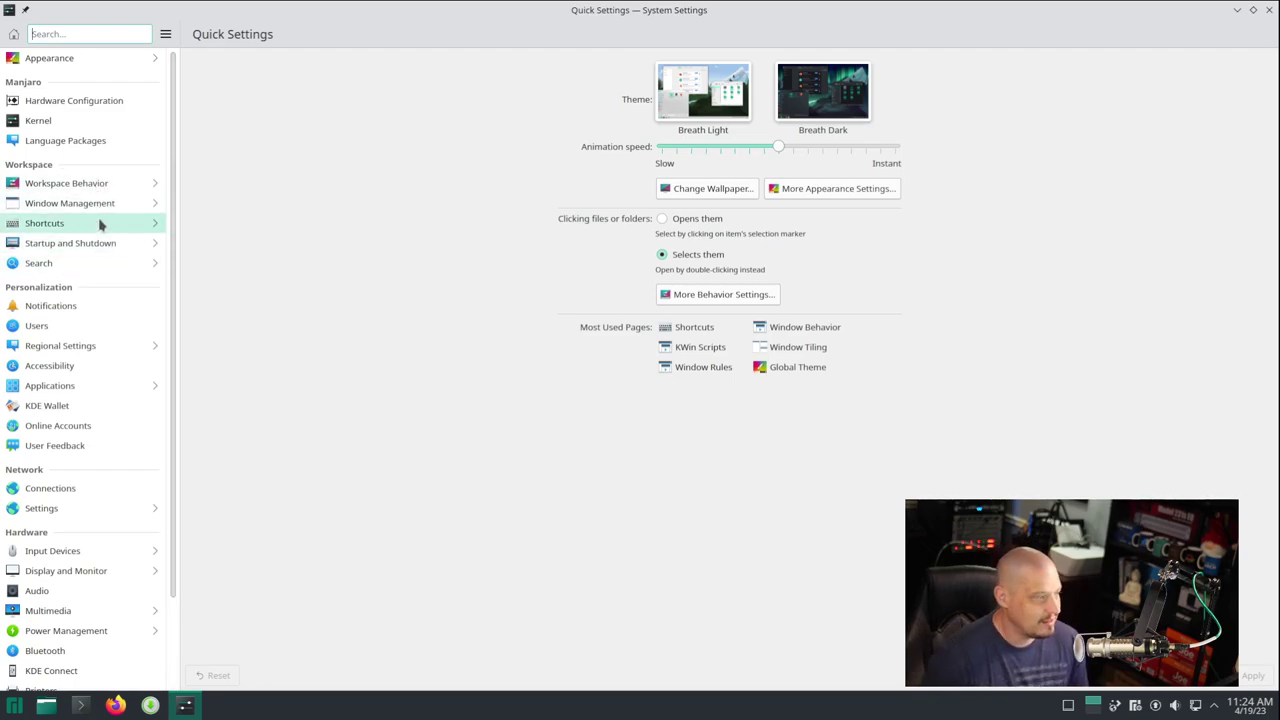
{"action": "left_click", "coordinate": [94, 59]}
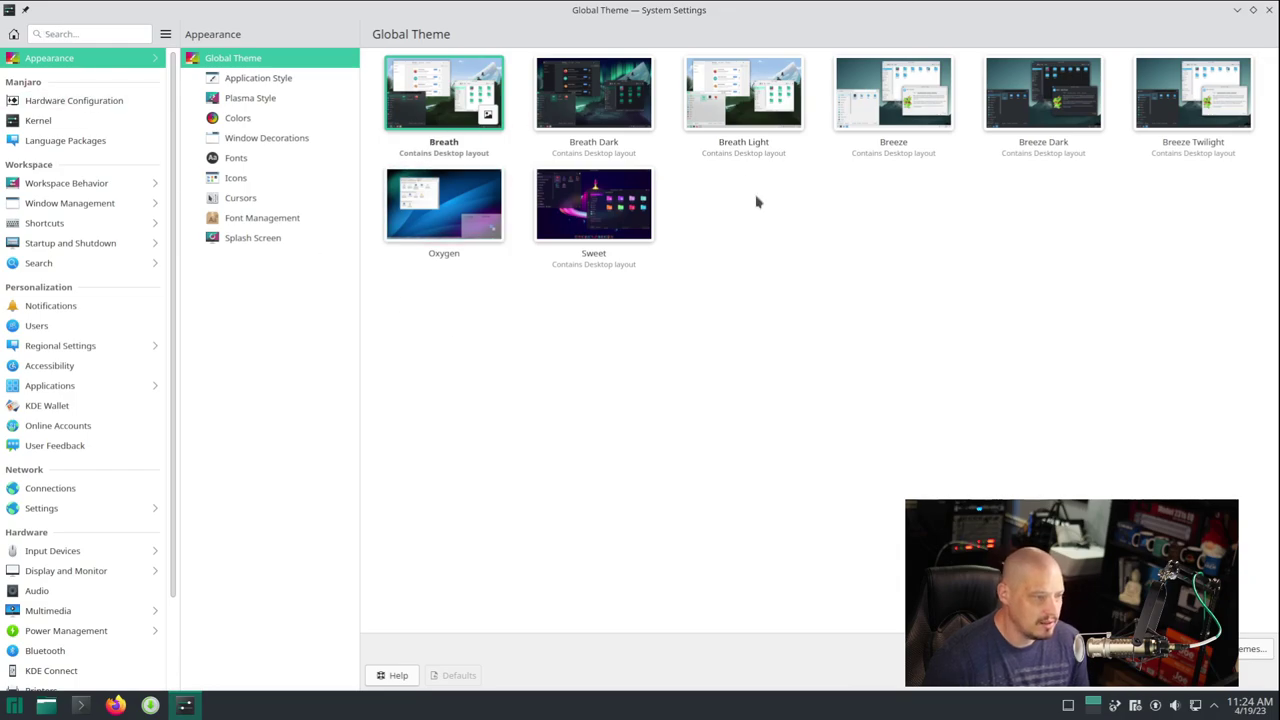
{"action": "double_click", "coordinate": [613, 213]}
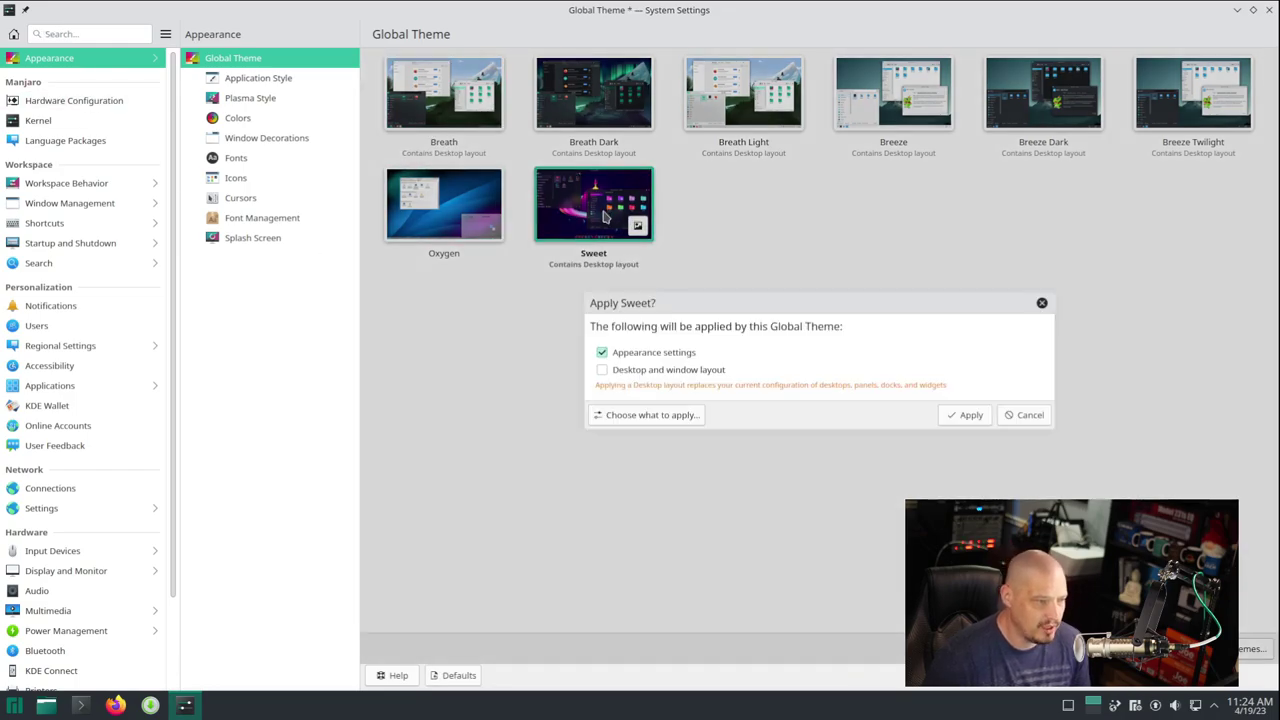
{"action": "left_click", "coordinate": [970, 422]}
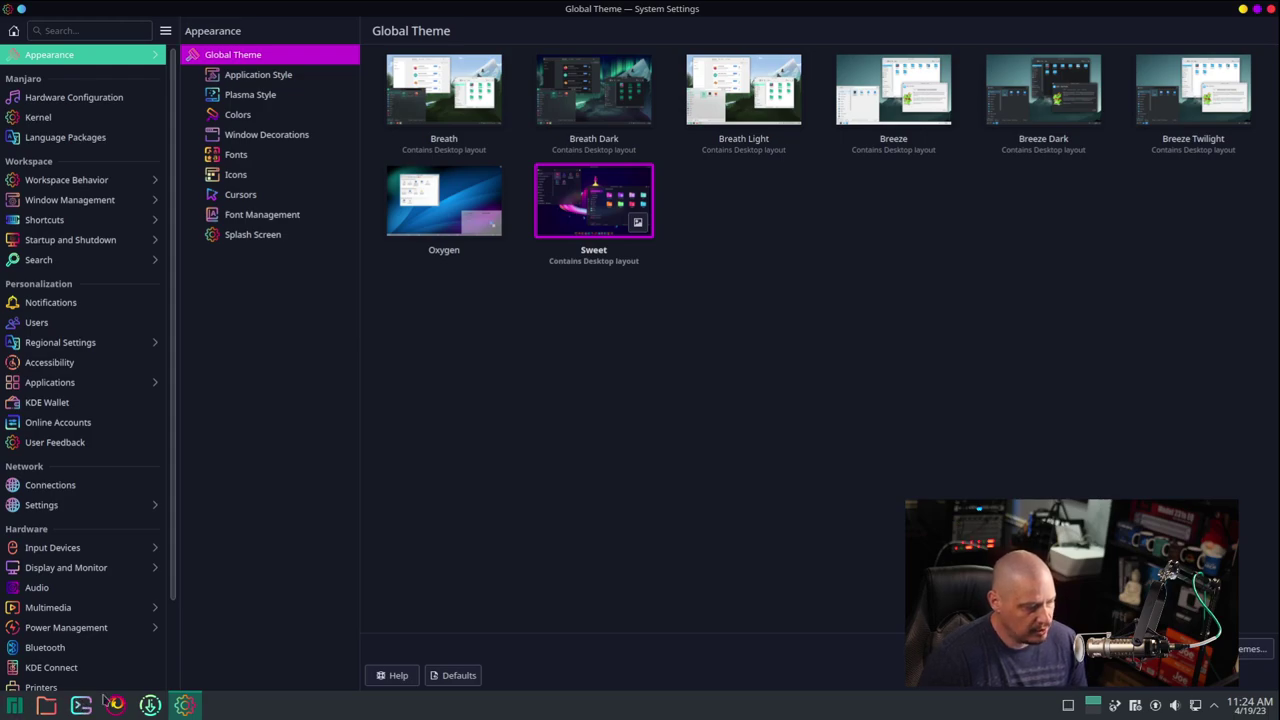
{"action": "left_click", "coordinate": [795, 17]}
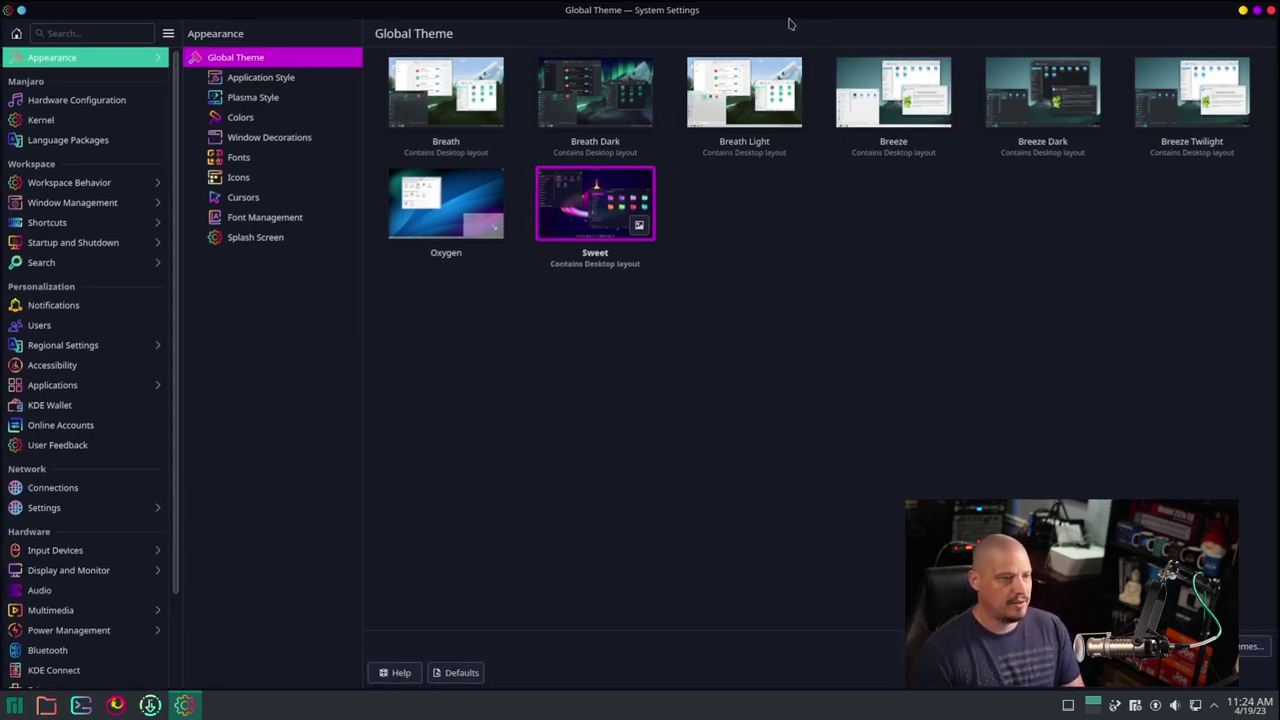
{"action": "left_click", "coordinate": [1270, 12]}
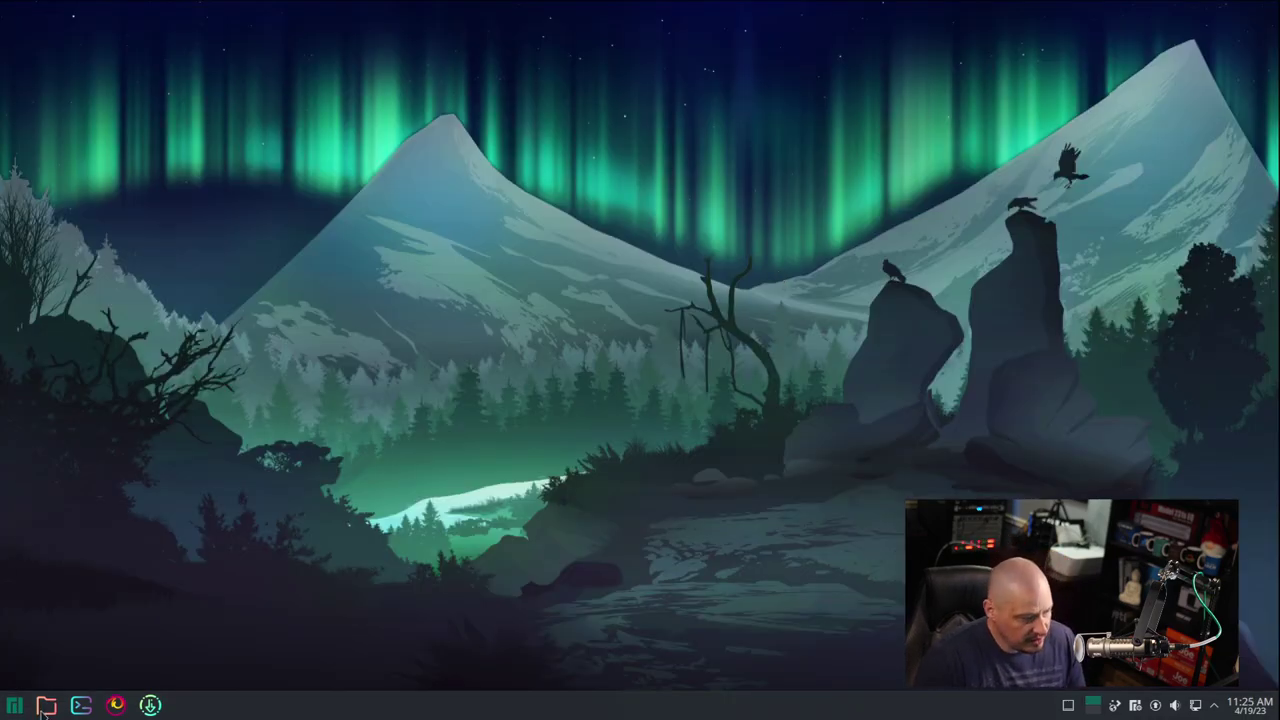
- Open Dolphin to examine the Sweet theme and candy icons, moving its window around the desktop, and close it
{"action": "left_click", "coordinate": [46, 705]}
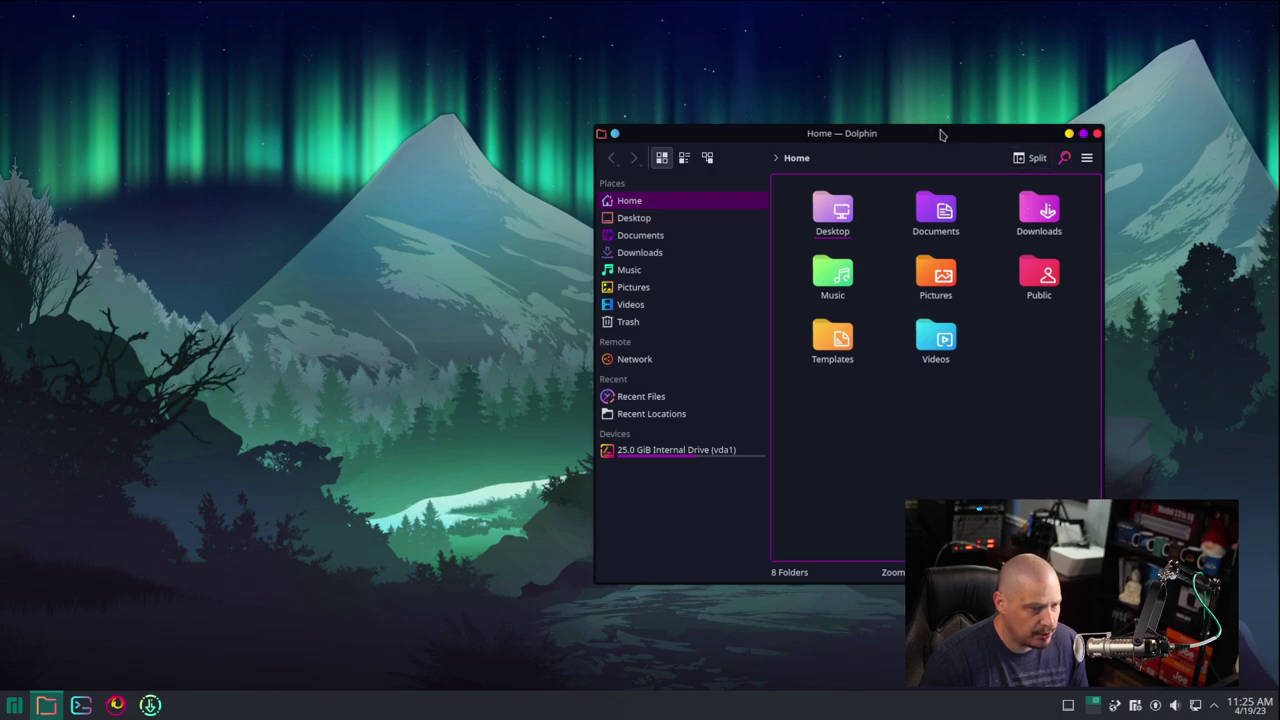
{"action": "left_click_drag", "start_coordinate": [980, 130], "coordinate": [997, 83]}
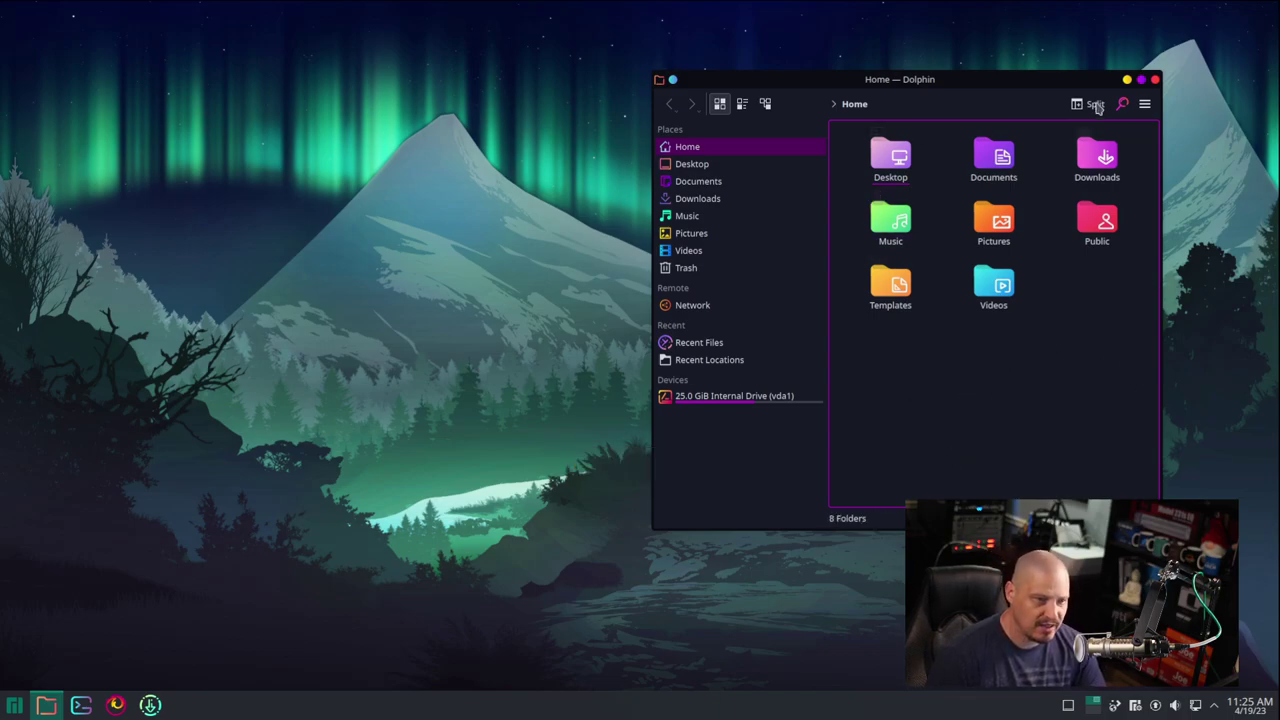
{"action": "left_click_drag", "start_coordinate": [948, 96], "coordinate": [990, 132]}
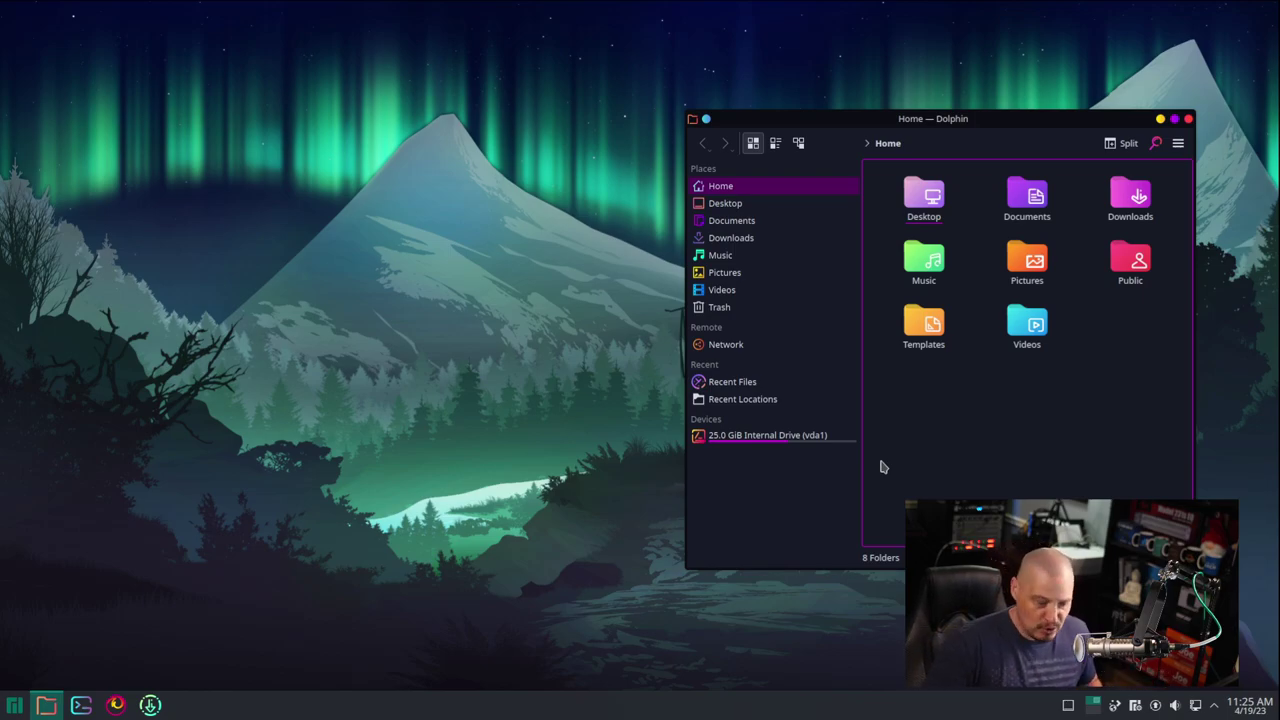
{"action": "left_click", "coordinate": [1188, 119]}
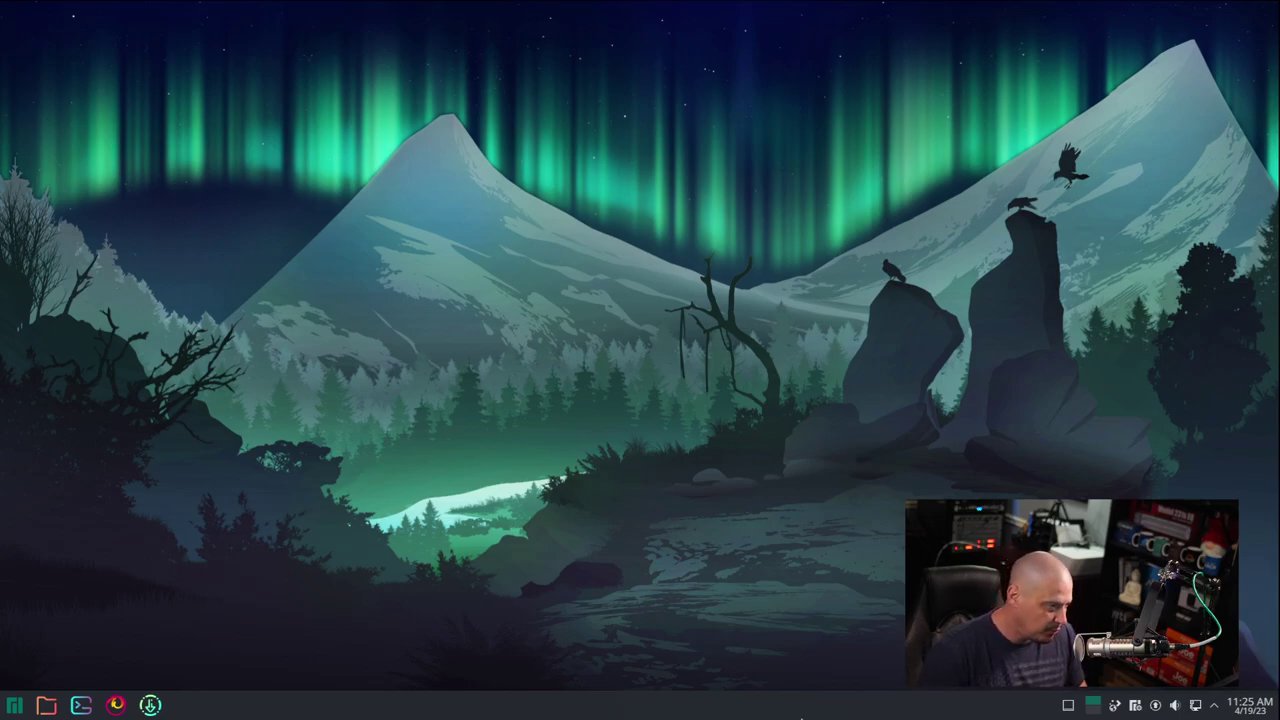
- Open a new Konsole terminal and enlarge its text for entering another install command
{"action": "key", "text": "ctrl+alt+t"}
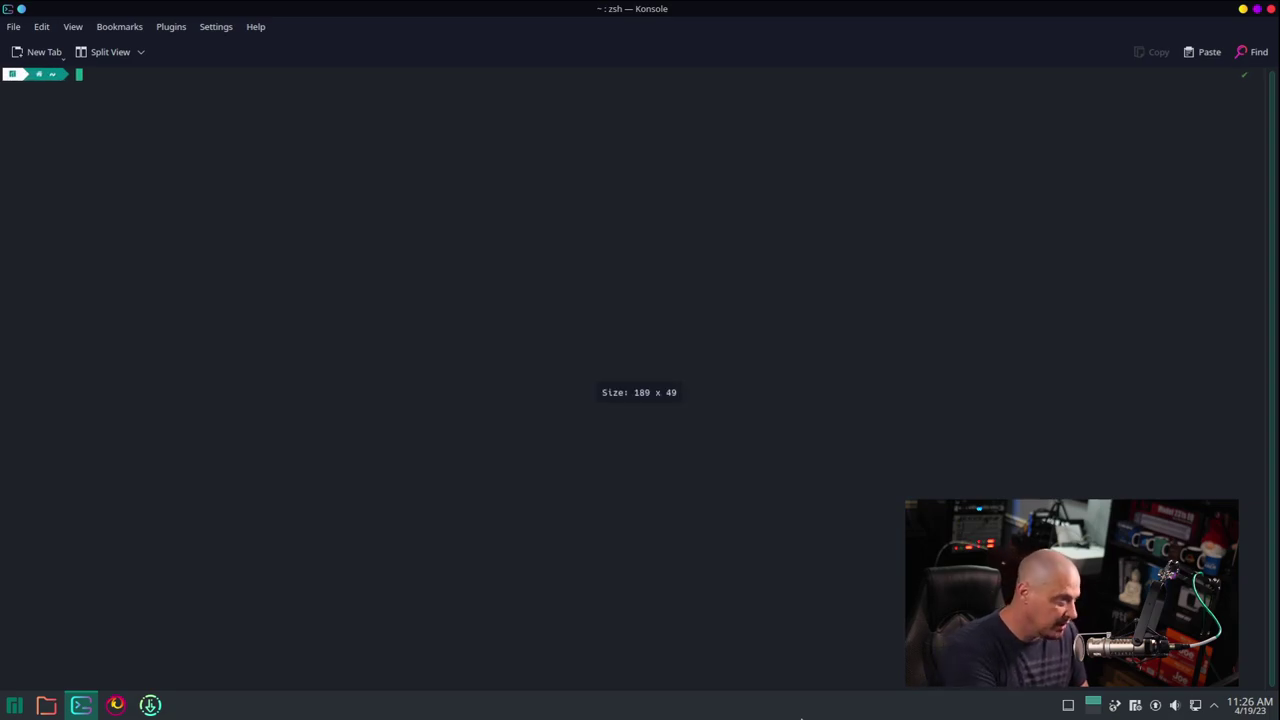
{"action": "key", "text": "ctrl+plus"}
{"action": "key", "text": "ctrl+plus"}
{"action": "key", "text": "ctrl+plus"}
{"action": "key", "text": "ctrl+plus"}
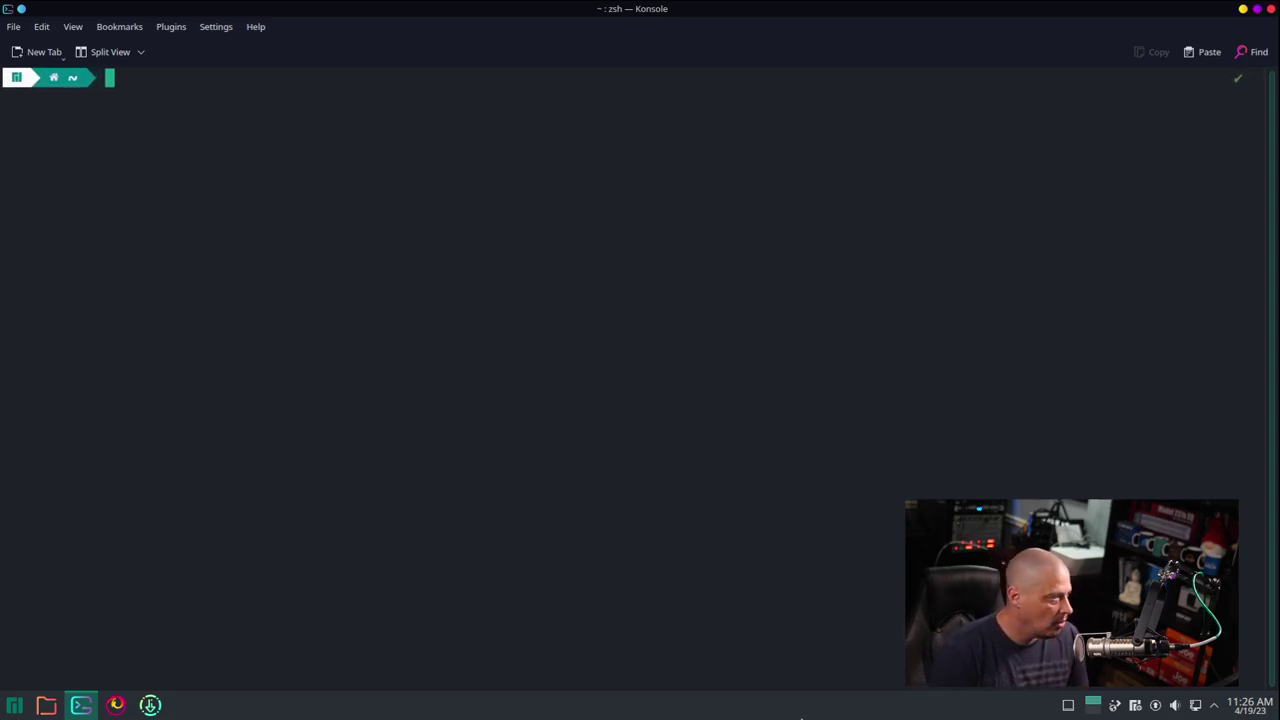
- Install the neofetch, shell-color-scripts, lolcat and exa packages with yay
{"action": "type", "text": "yay -S "}
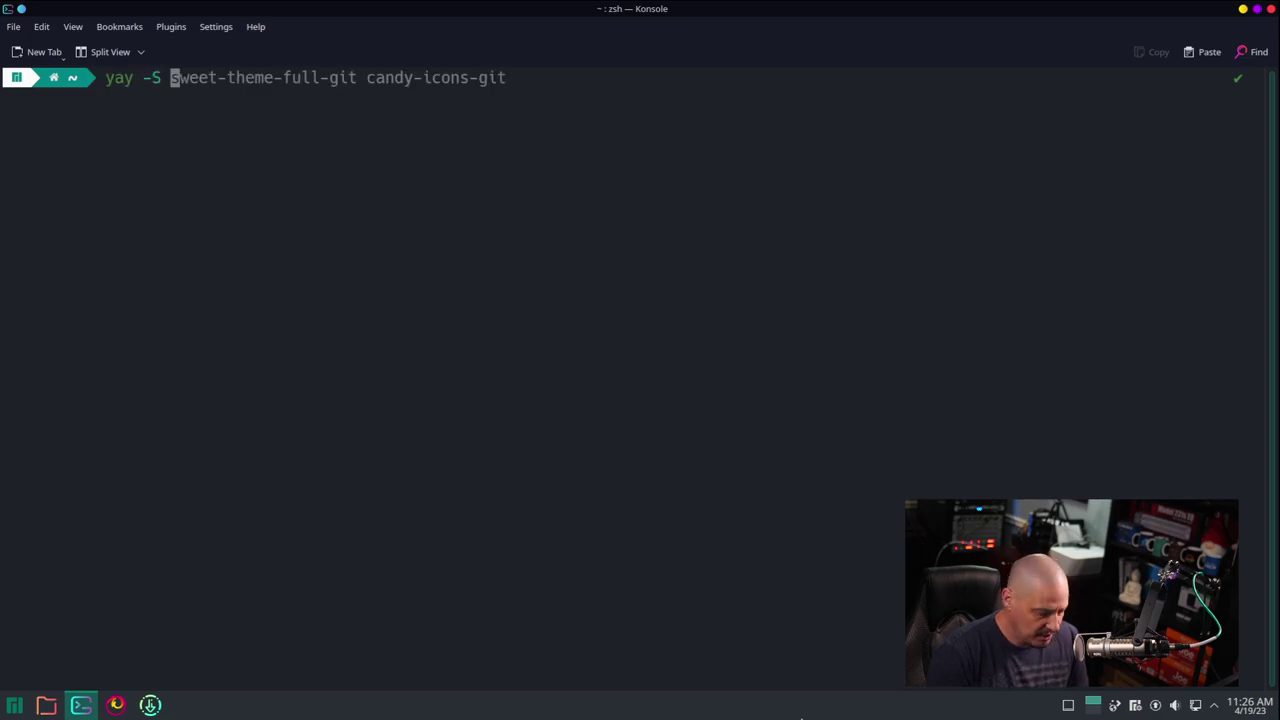
{"action": "type", "text": "neof"}
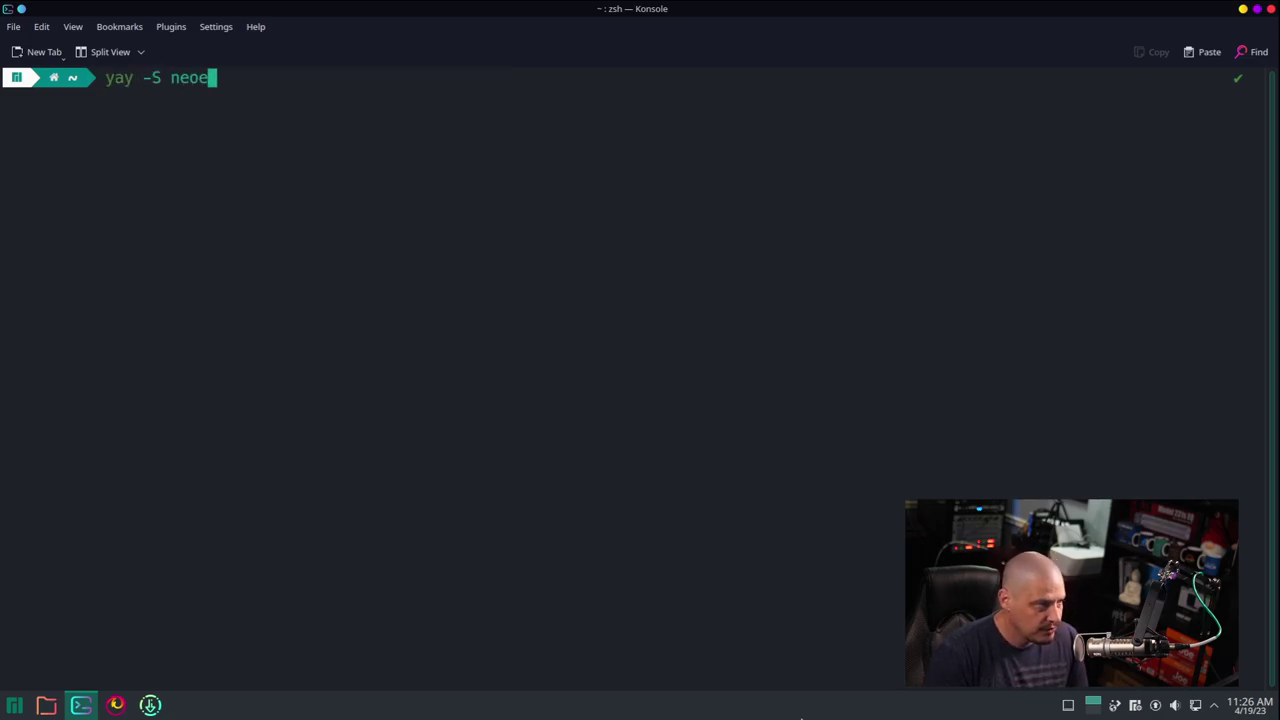
{"action": "type", "text": "etch "}
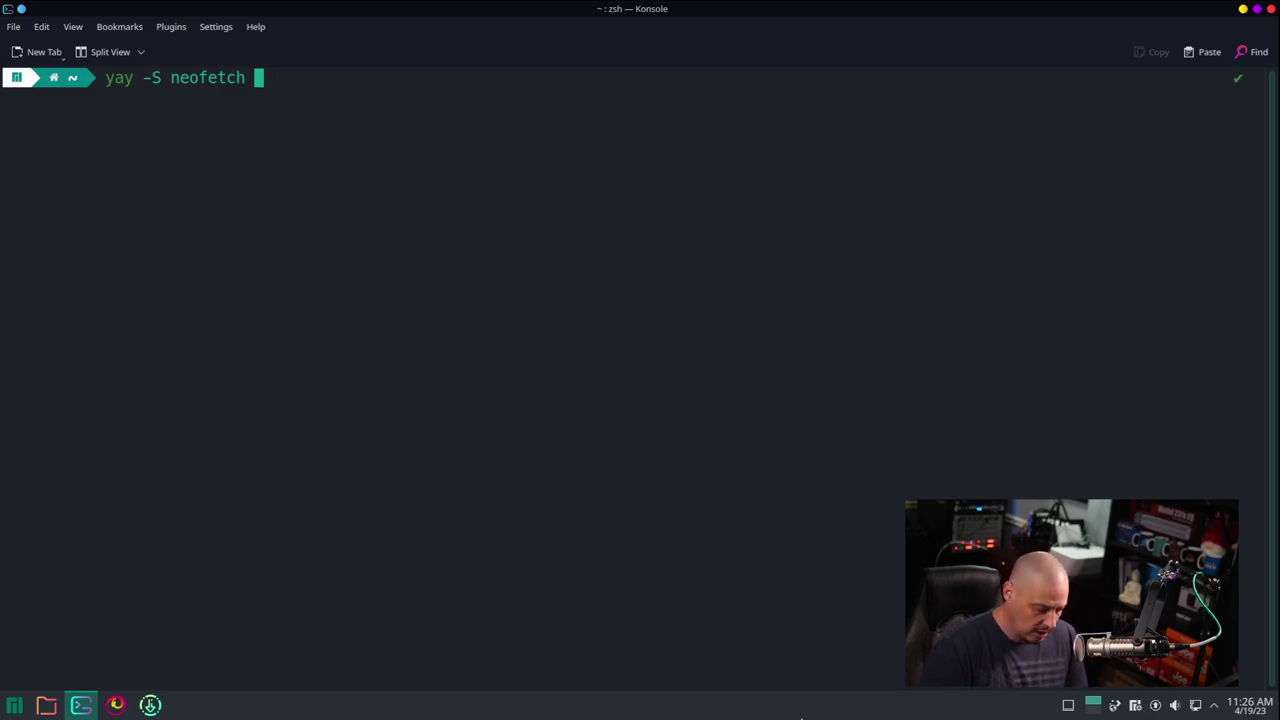
{"action": "type", "text": "shell-col"}
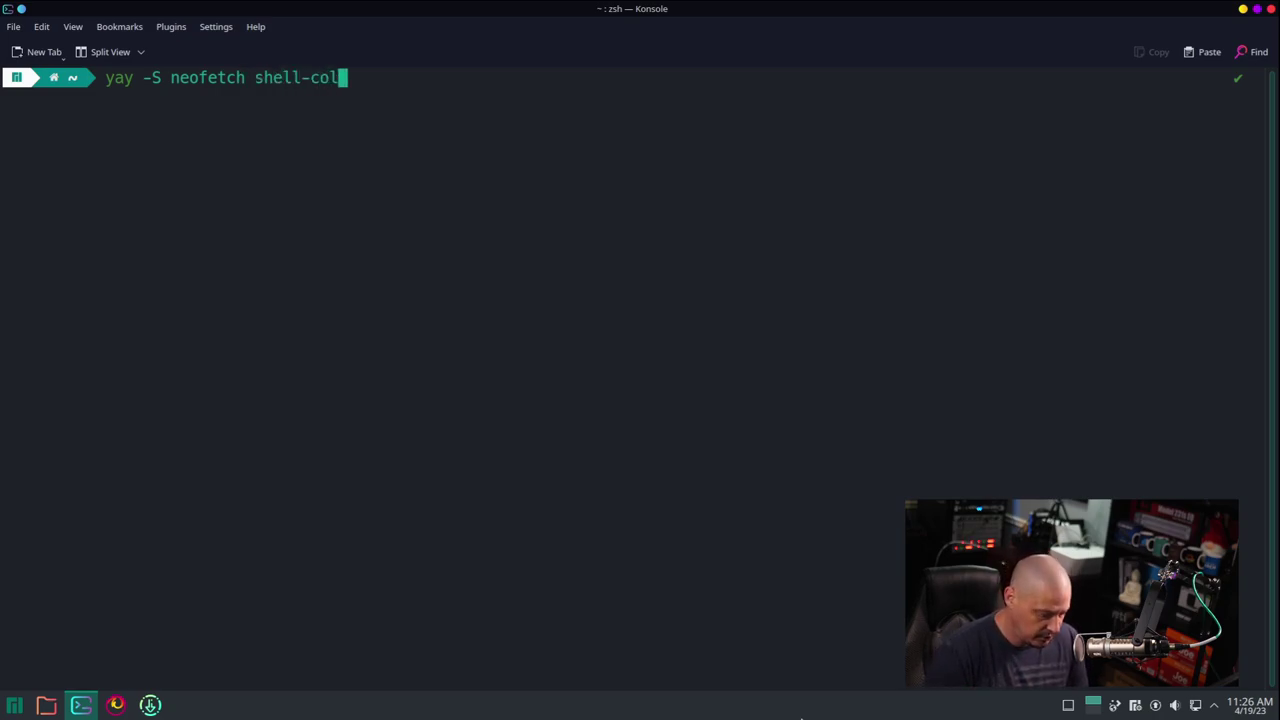
{"action": "type", "text": "or-scripts"}
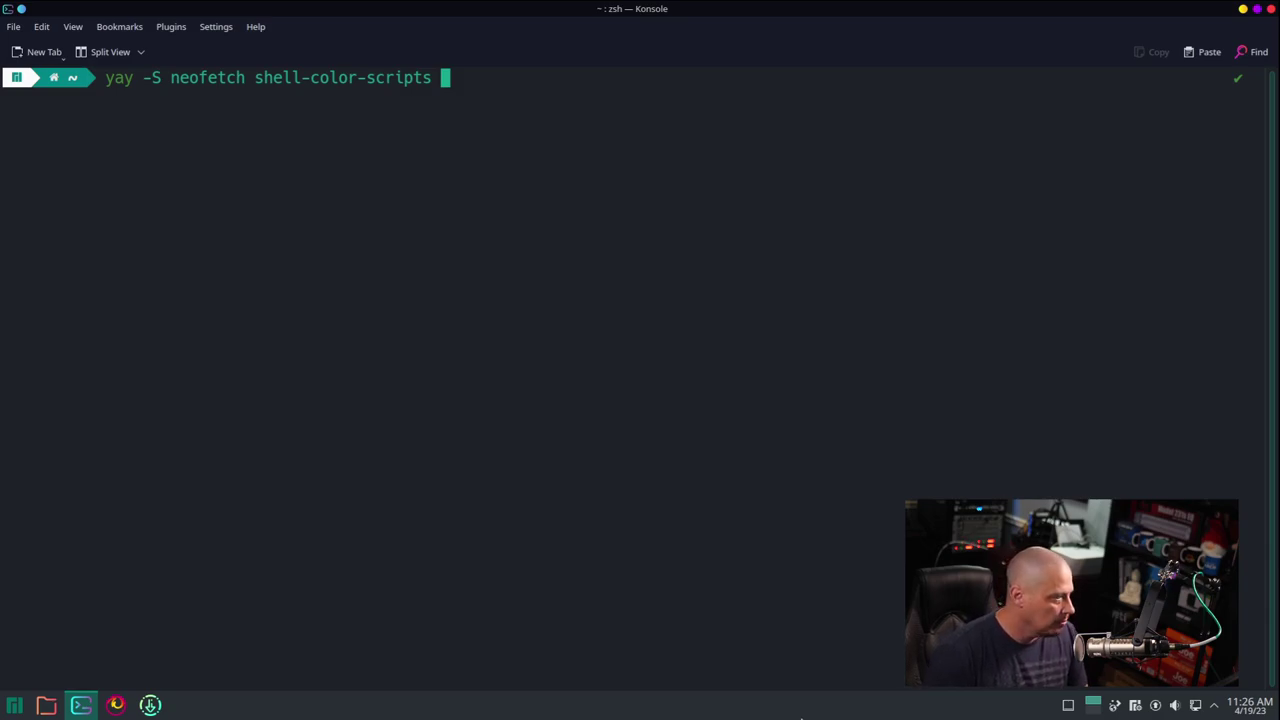
{"action": "type", "text": "lolcat"}
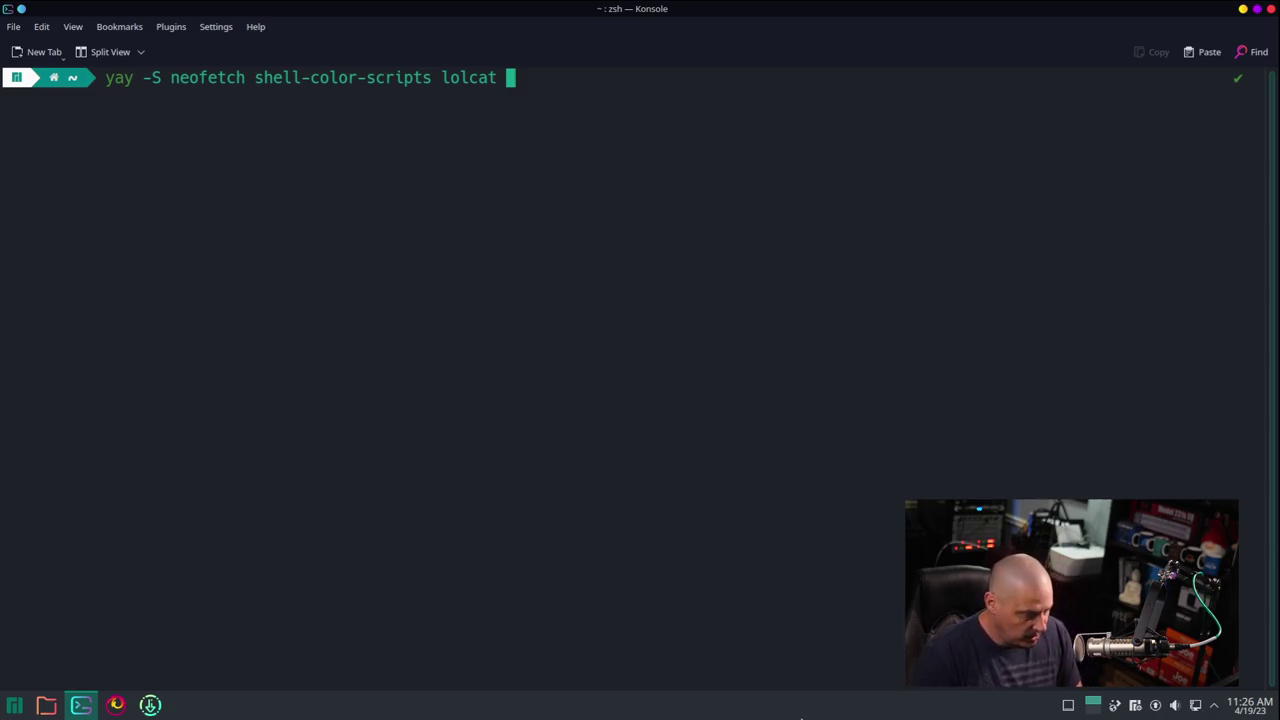
{"action": "type", "text": " exa"}
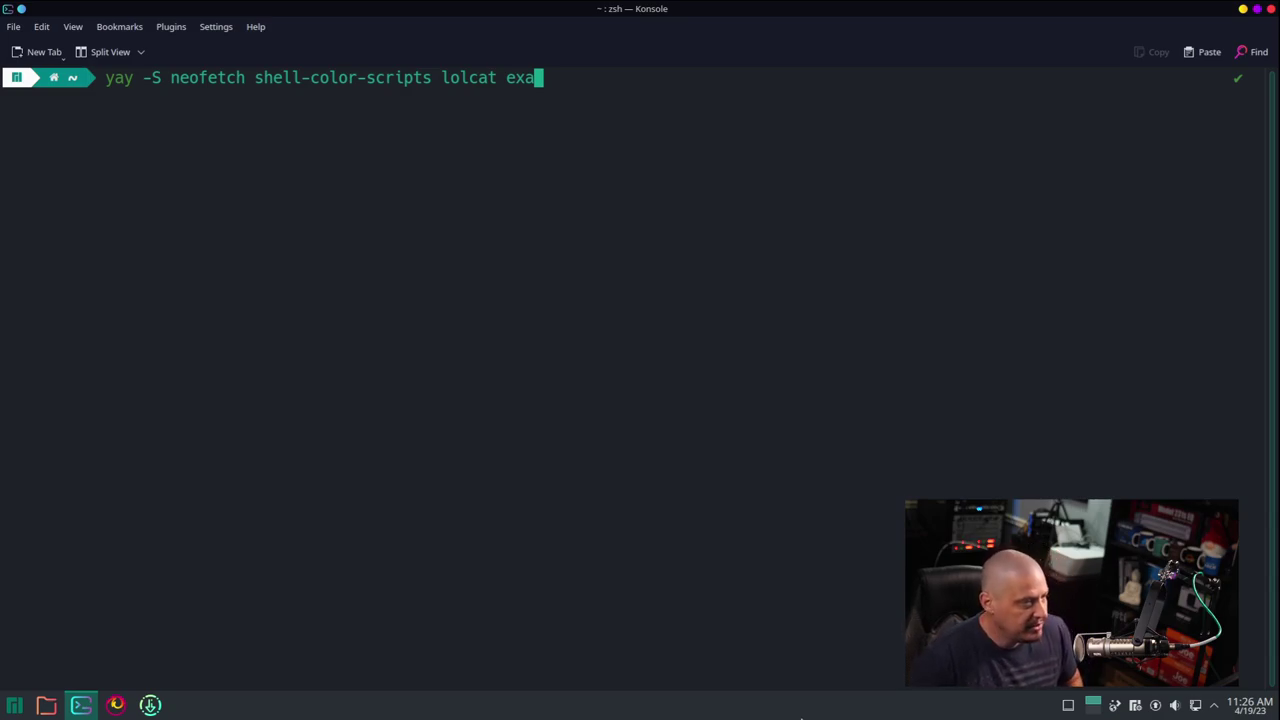
{"action": "key", "text": "Return"}
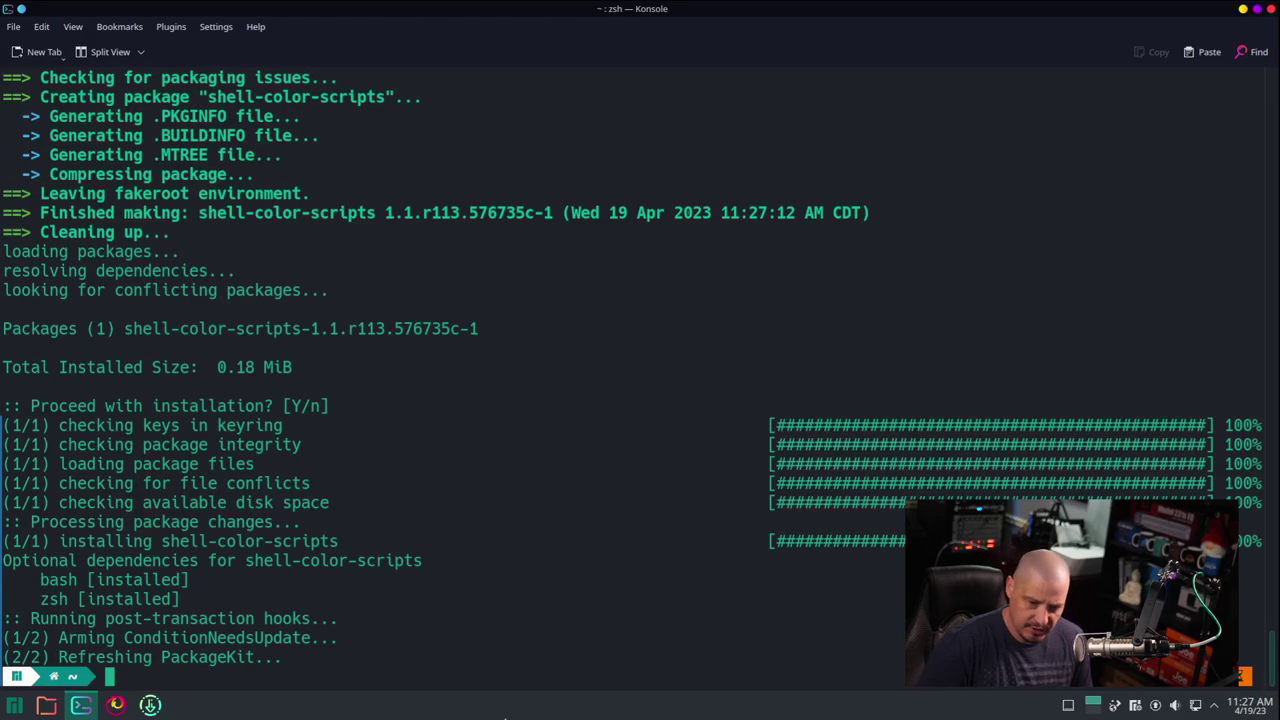
- Run neofetch in the terminal to examine the system information and its colour blocks
{"action": "type", "text": "ne"}
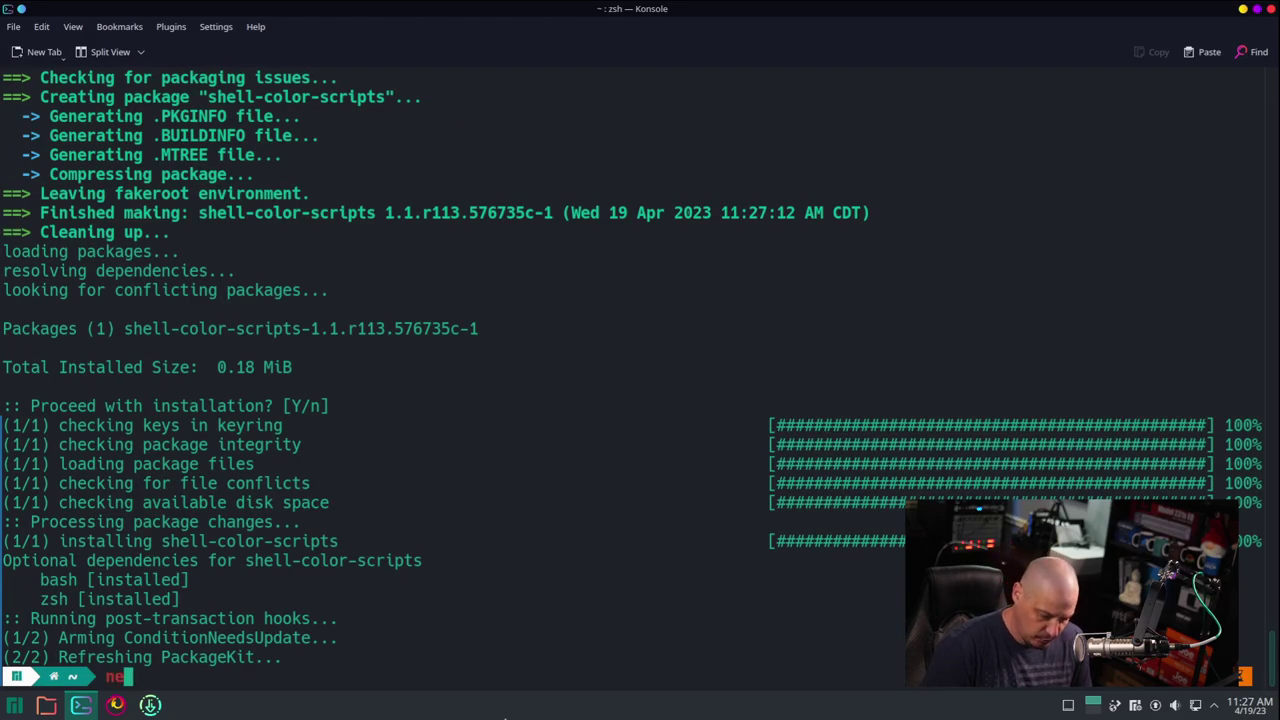
{"action": "type", "text": "ofetch"}
{"action": "key", "text": "Return"}
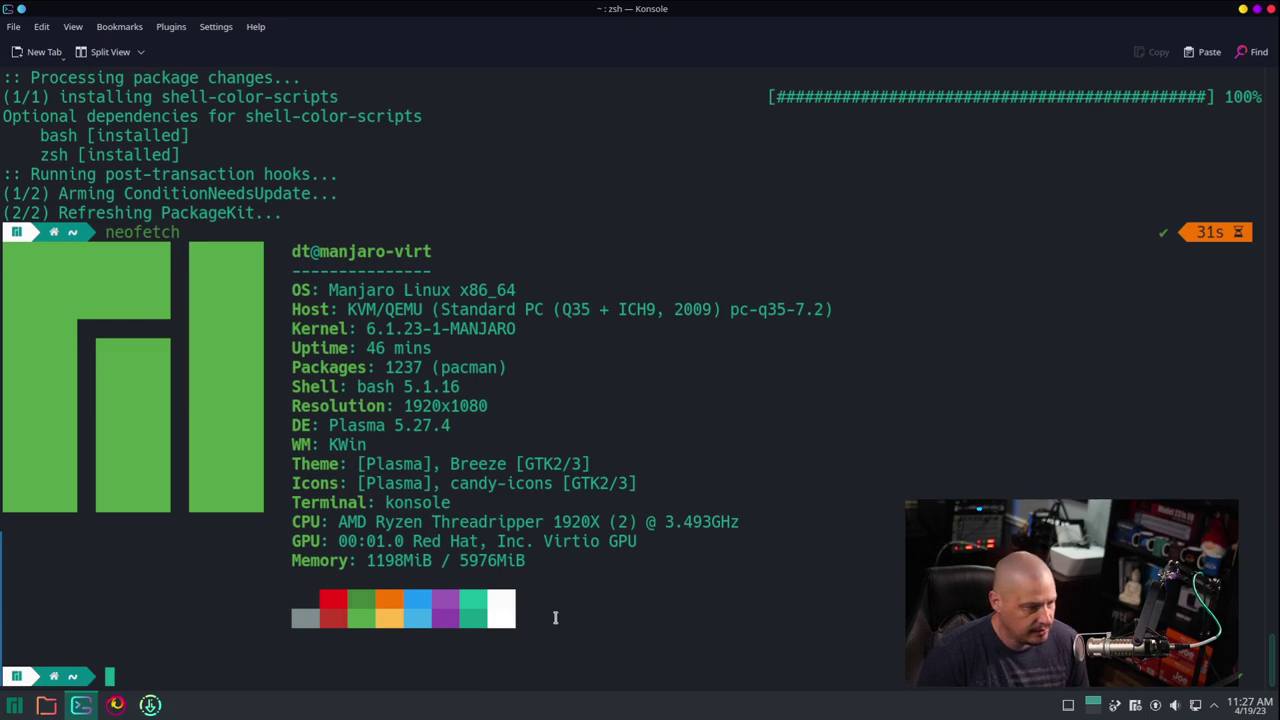
{"action": "left_click_drag", "start_coordinate": [556, 618], "coordinate": [643, 628]}
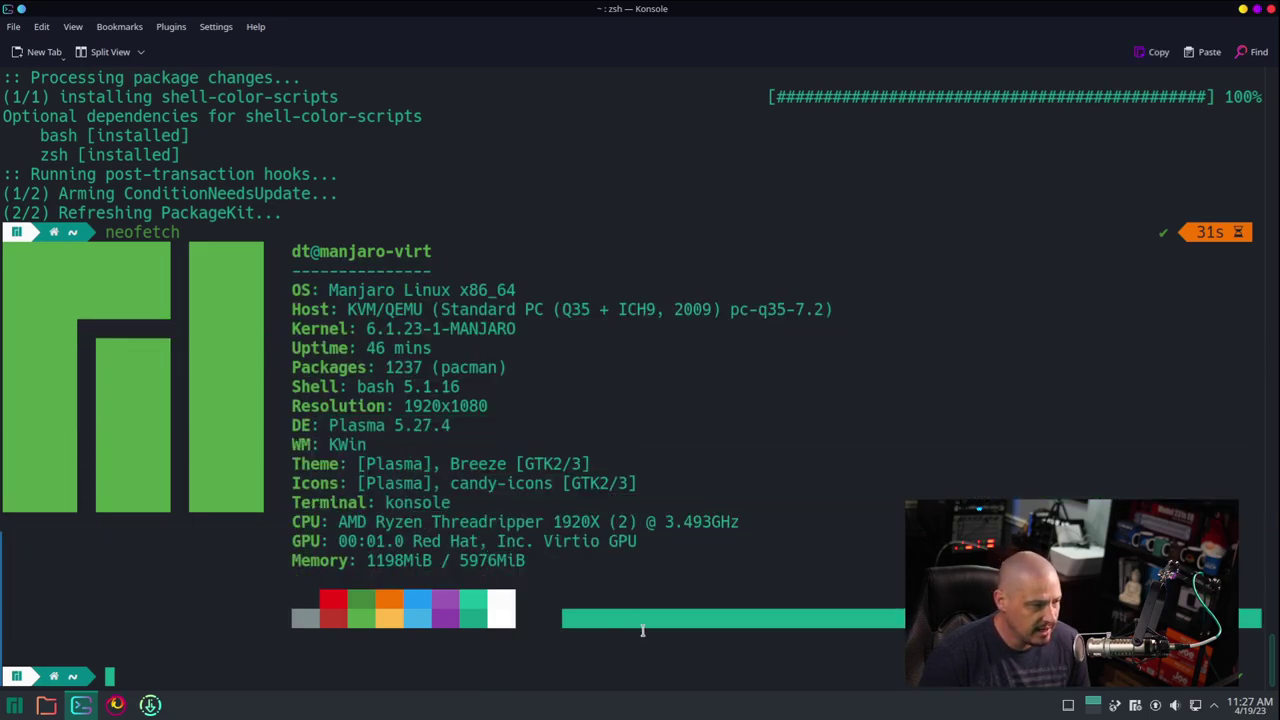
{"action": "left_click", "coordinate": [599, 639]}
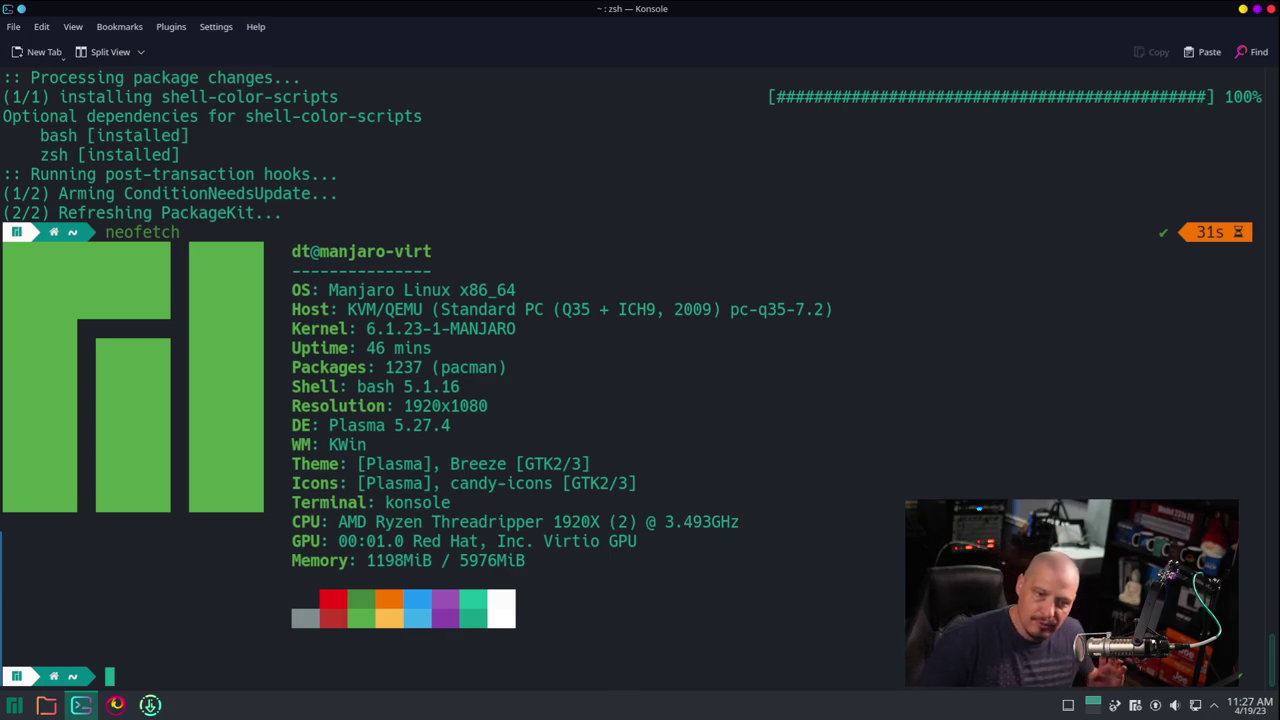
- Run colorscript random several times to view different colour art in the terminal
{"action": "type", "text": "co"}
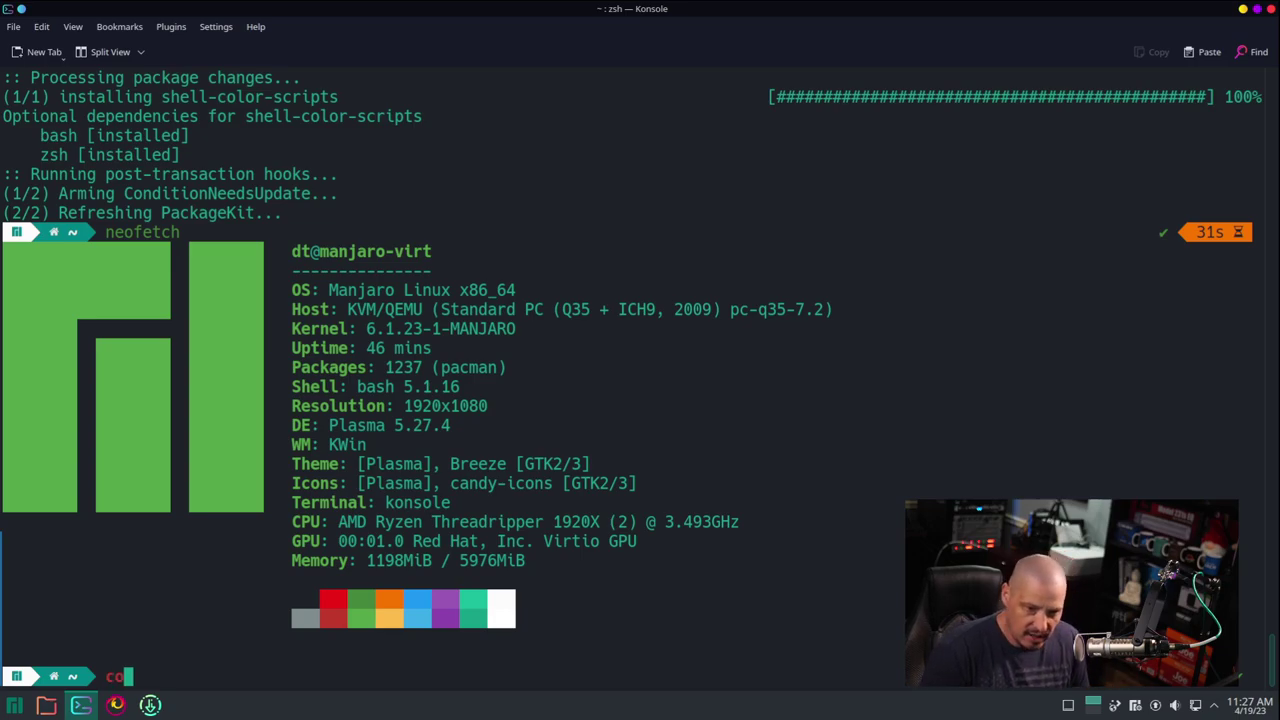
{"action": "type", "text": "lorscript "}
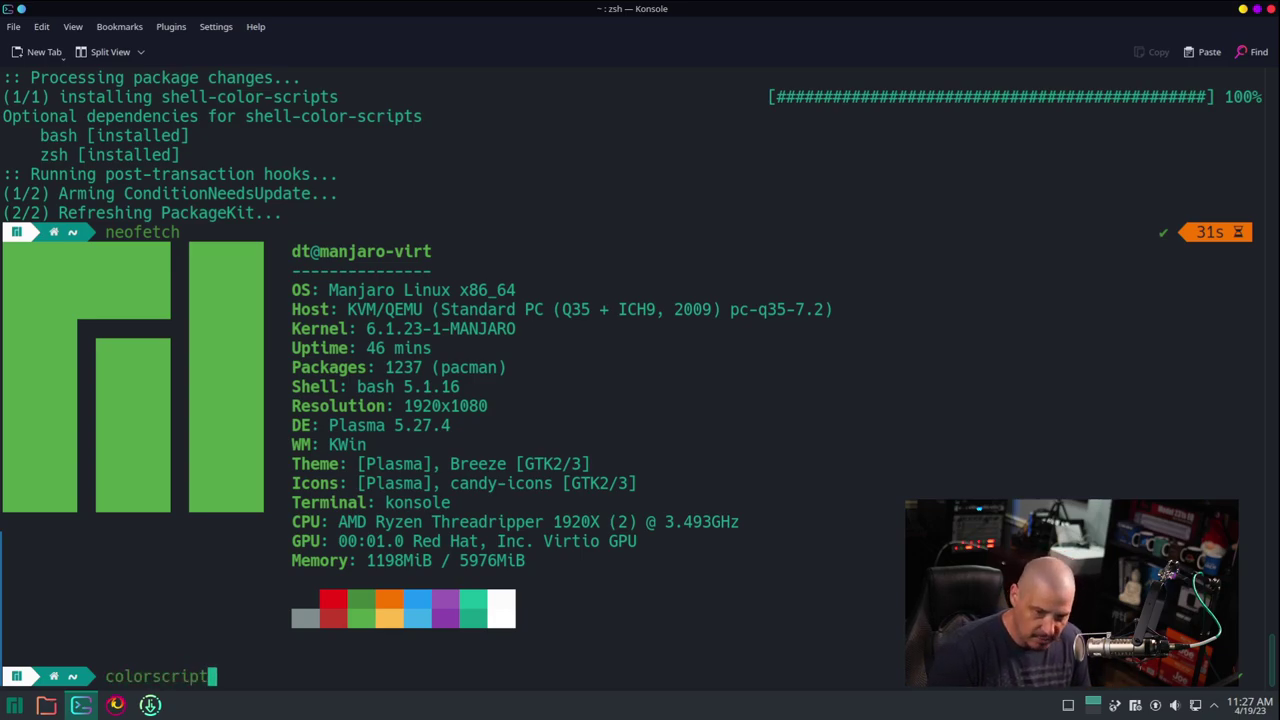
{"action": "type", "text": "random"}
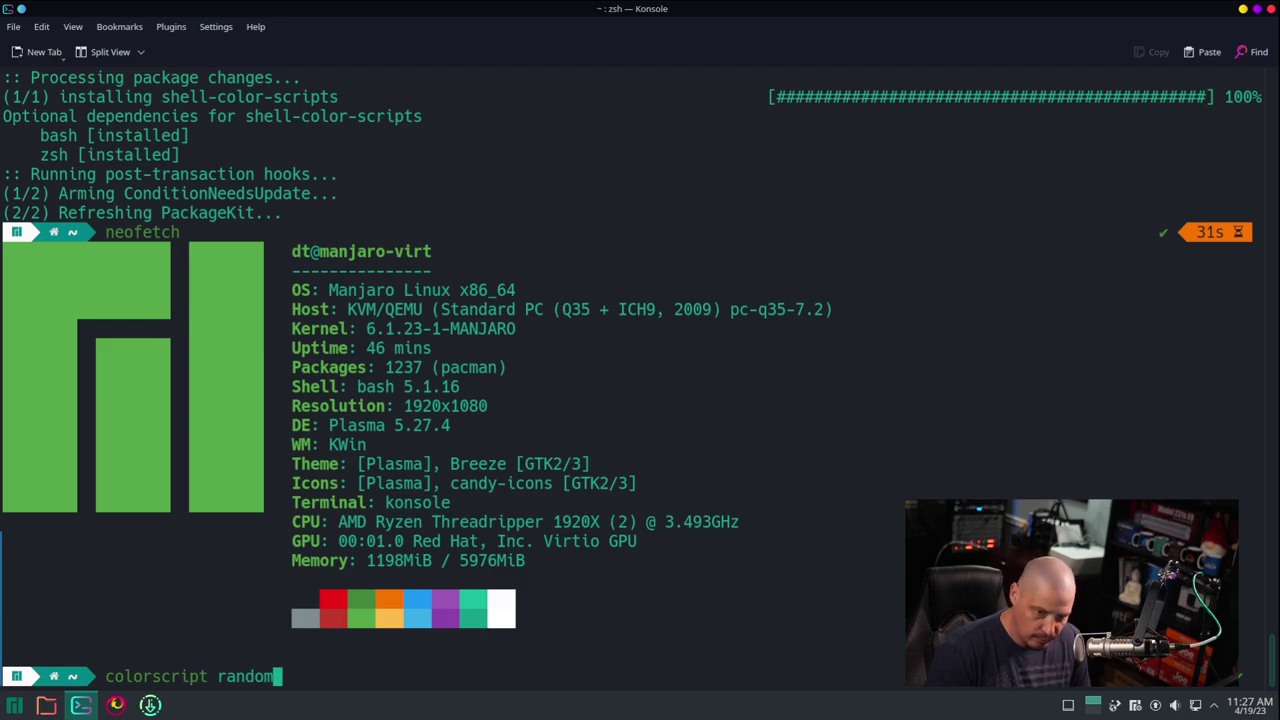
{"action": "key", "text": "Return"}
{"action": "key", "text": "Up"}
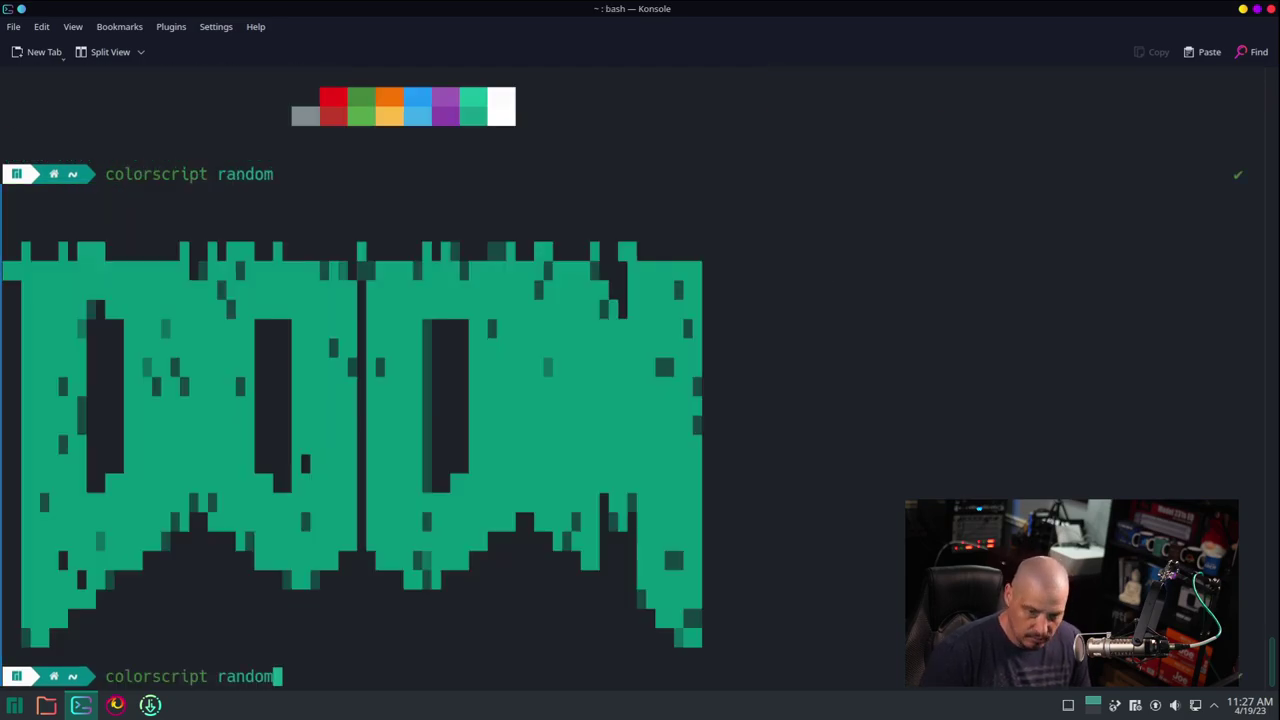
{"action": "key", "text": "Return"}
{"action": "key", "text": "Up"}
{"action": "key", "text": "Return"}
{"action": "key", "text": "Up"}
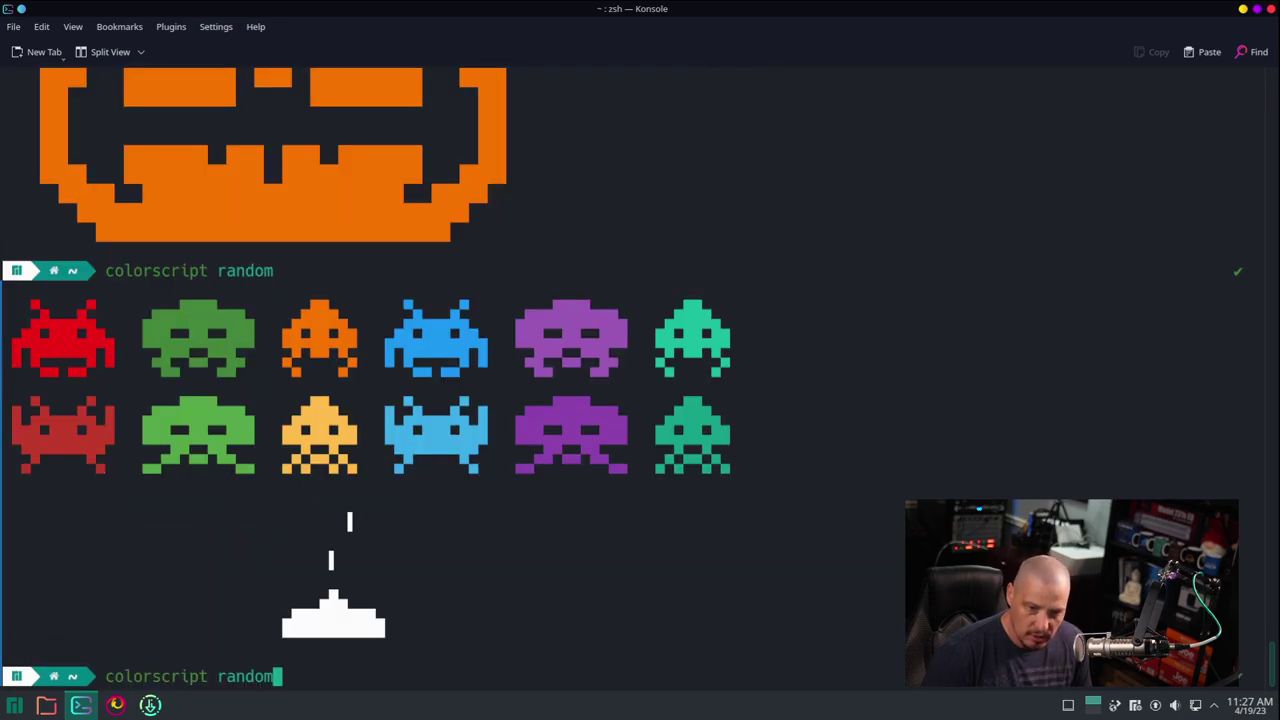
{"action": "key", "text": "Return"}
{"action": "key", "text": "Up"}
{"action": "key", "text": "Return"}
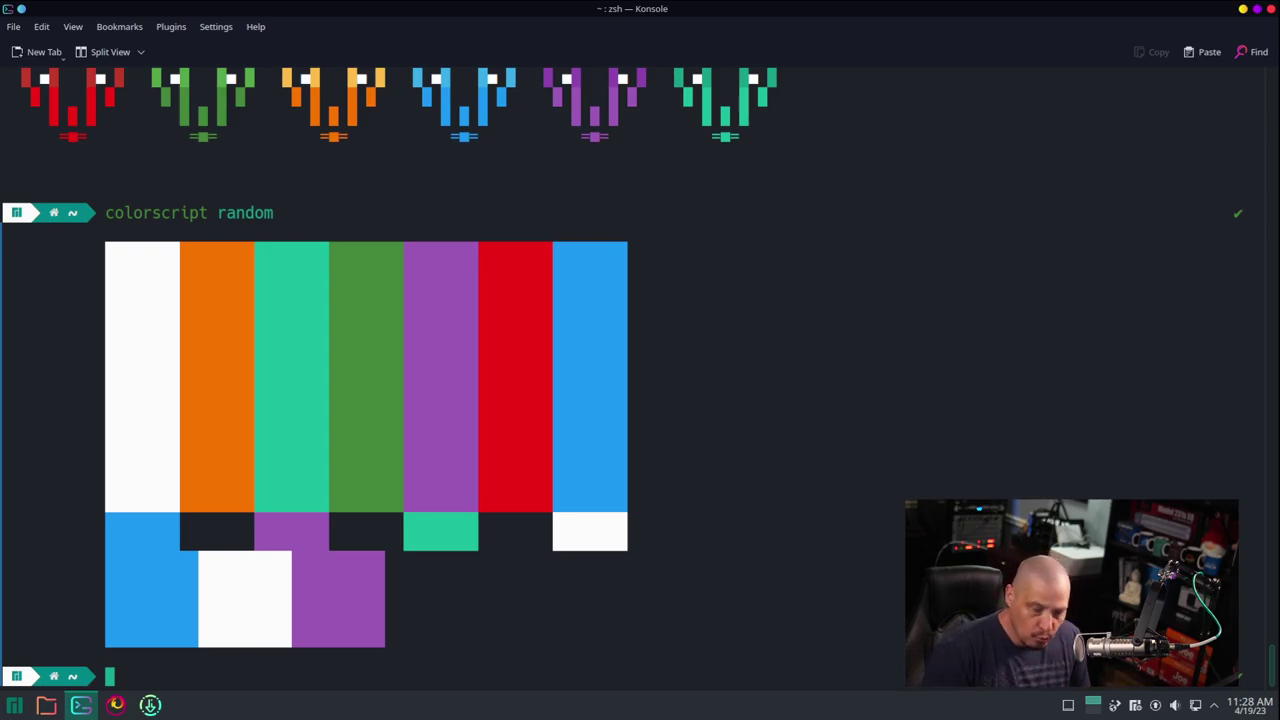
- List the home directory with ls and ls -la, and locate the .bashrc and .zshrc files
{"action": "type", "text": "ls"}
{"action": "key", "text": "Return"}
{"action": "type", "text": "ls-"}
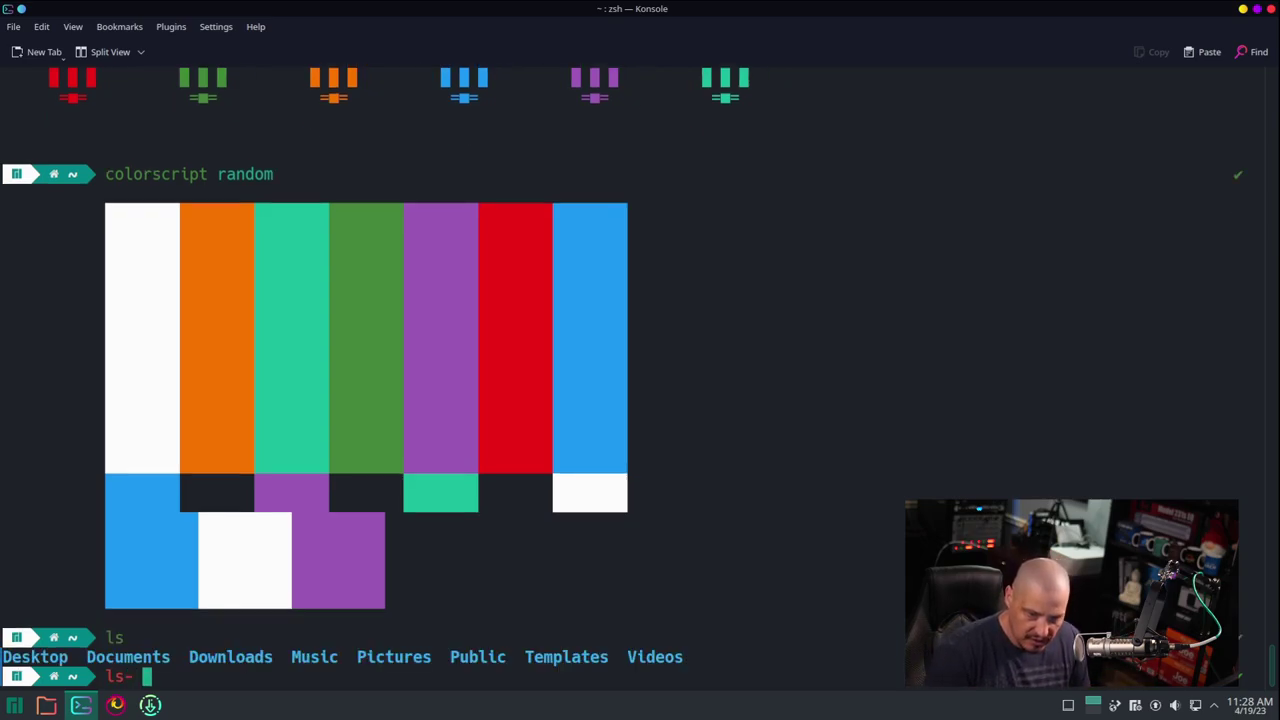
{"action": "key", "text": "BackSpace"}
{"action": "key", "text": "BackSpace"}
{"action": "type", "text": "-la"}
{"action": "key", "text": "Return"}
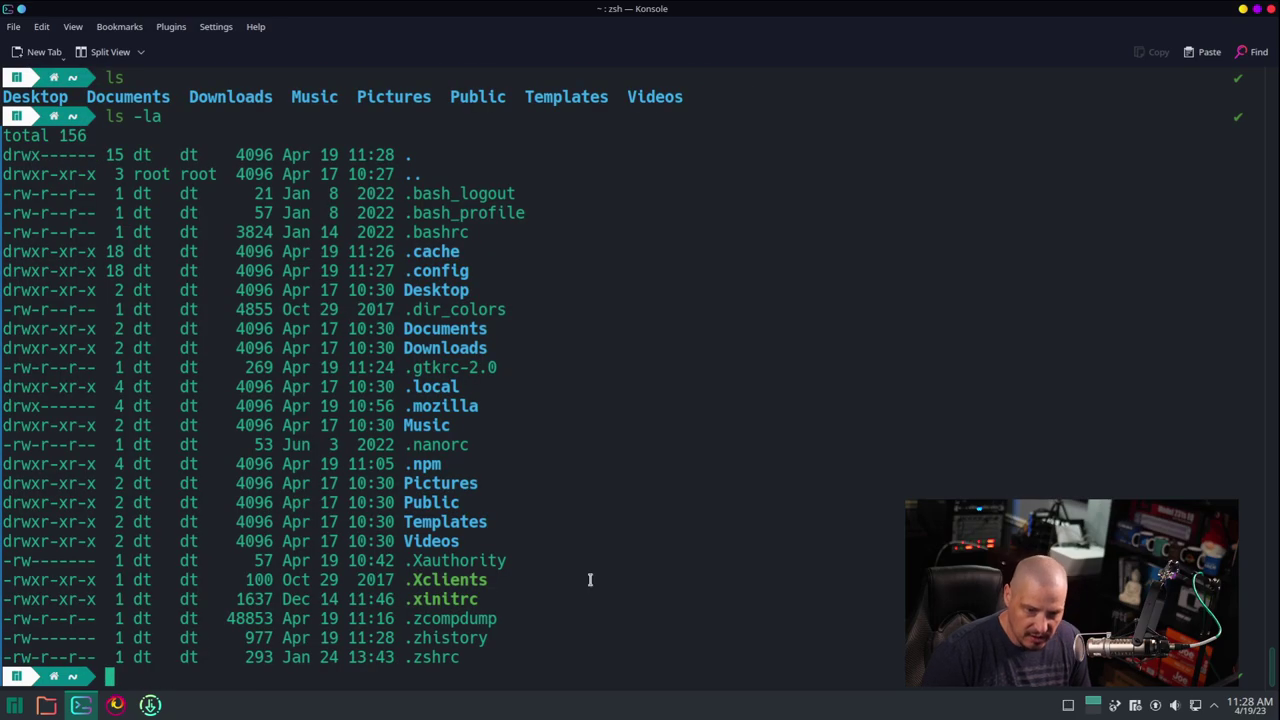
{"action": "triple_click", "coordinate": [458, 232]}
{"action": "triple_click", "coordinate": [481, 660]}
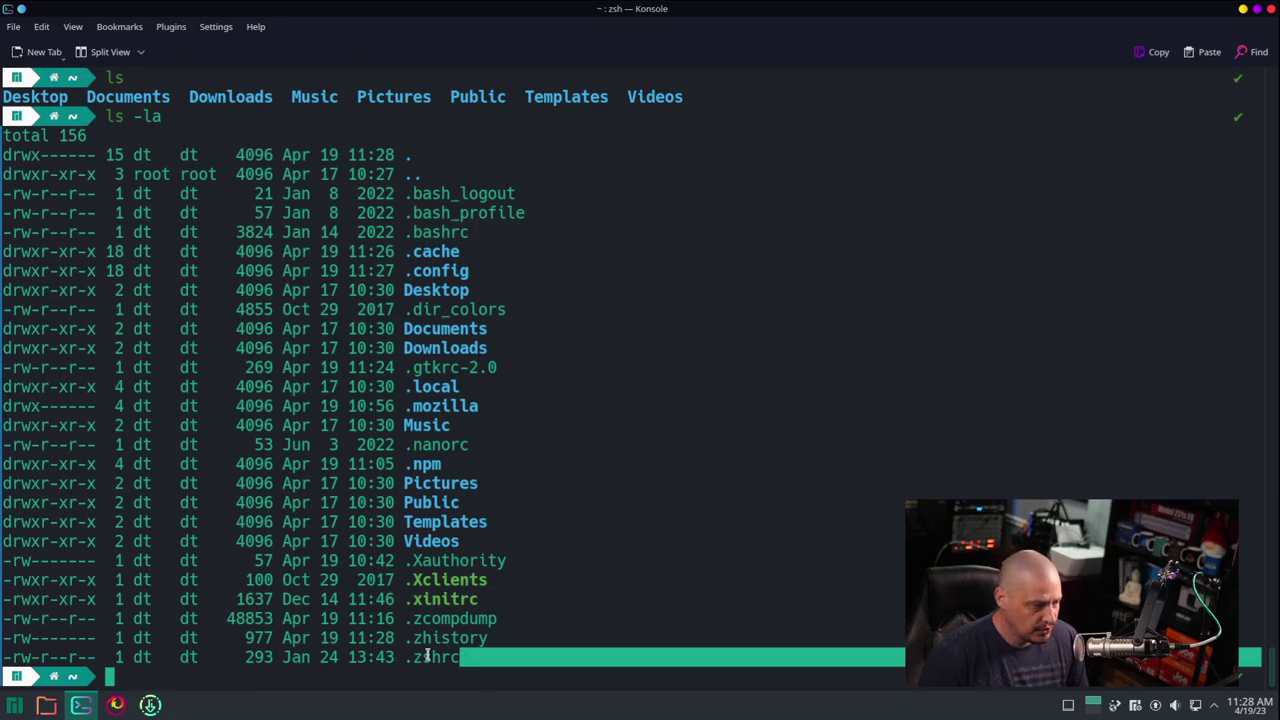
{"action": "left_click_drag", "start_coordinate": [427, 655], "coordinate": [366, 650]}
{"action": "left_click", "coordinate": [565, 634]}
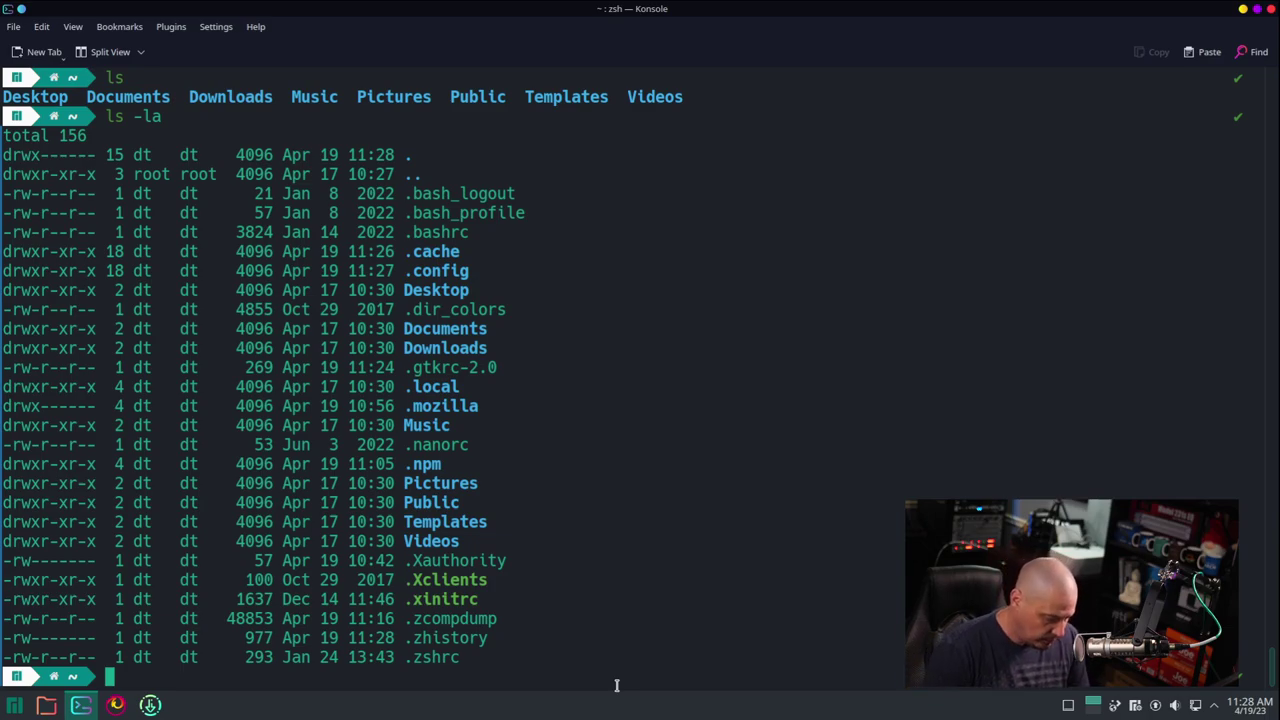
- Open the .zshrc file in nano
{"action": "type", "text": "nano "}
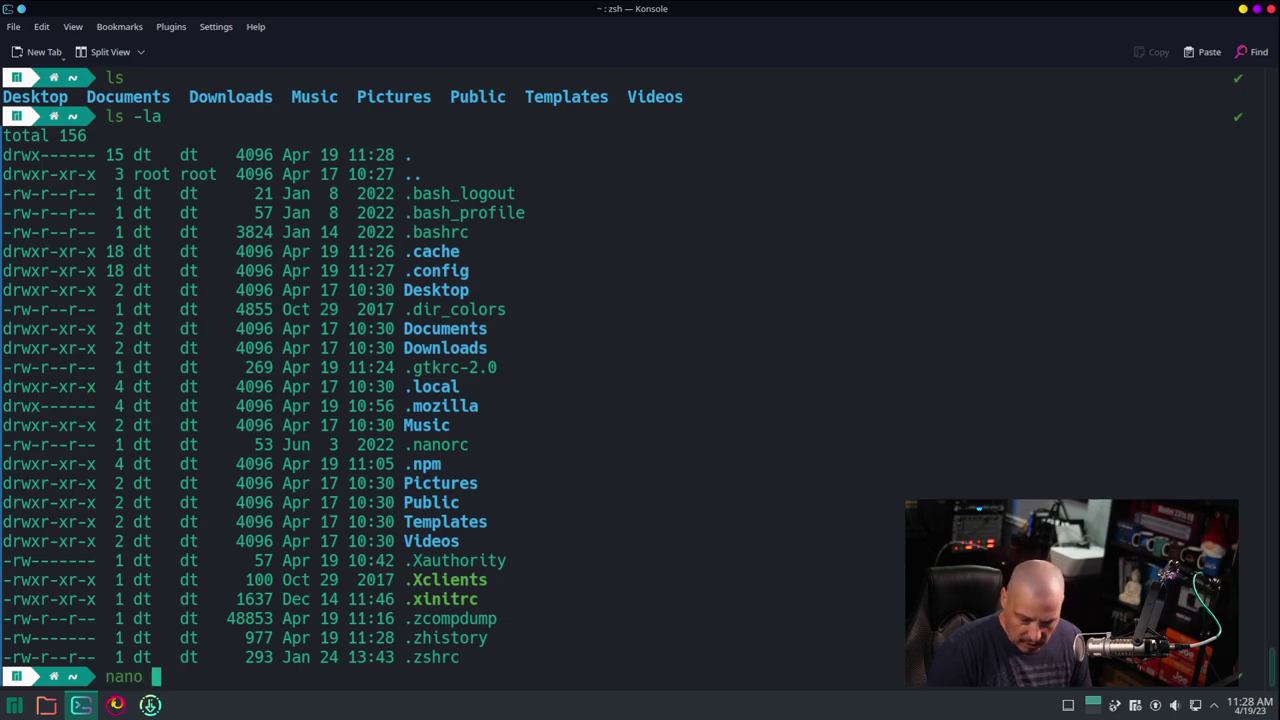
{"action": "type", "text": ".z"}
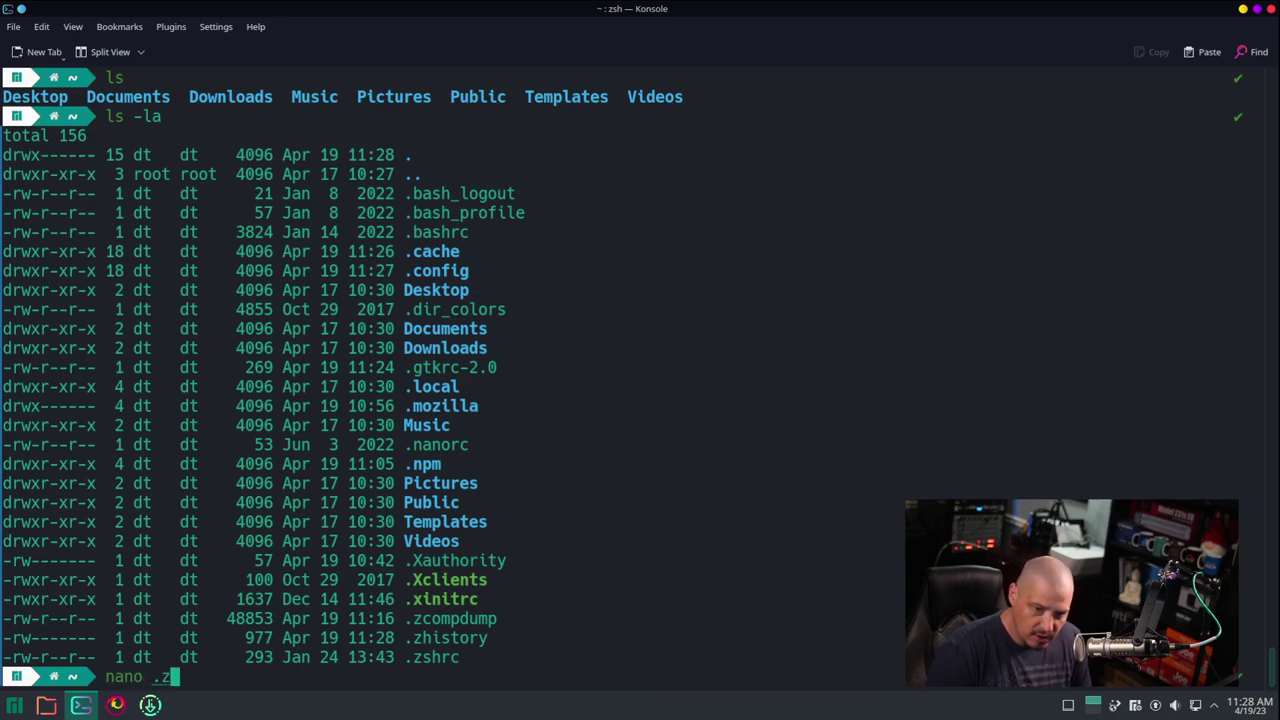
{"action": "type", "text": "shrc"}
{"action": "key", "text": "Return"}
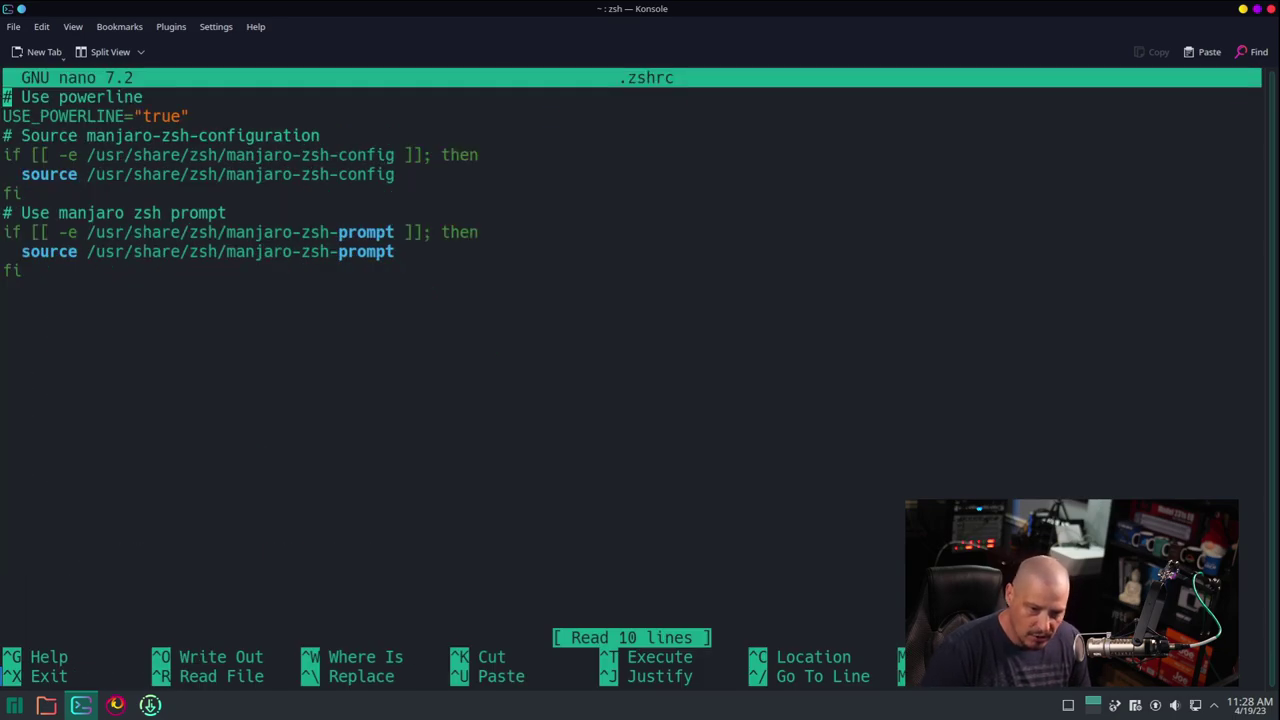
- Append the line colorscript random after a blank line at the end of .zshrc, and save and exit nano
{"action": "key", "text": "Down"}
{"action": "key", "text": "Down"}
{"action": "key", "text": "Down"}
{"action": "key", "text": "Down"}
{"action": "key", "text": "Down"}
{"action": "key", "text": "Down"}
{"action": "key", "text": "Down"}
{"action": "key", "text": "Down"}
{"action": "key", "text": "Down"}
{"action": "key", "text": "Down"}
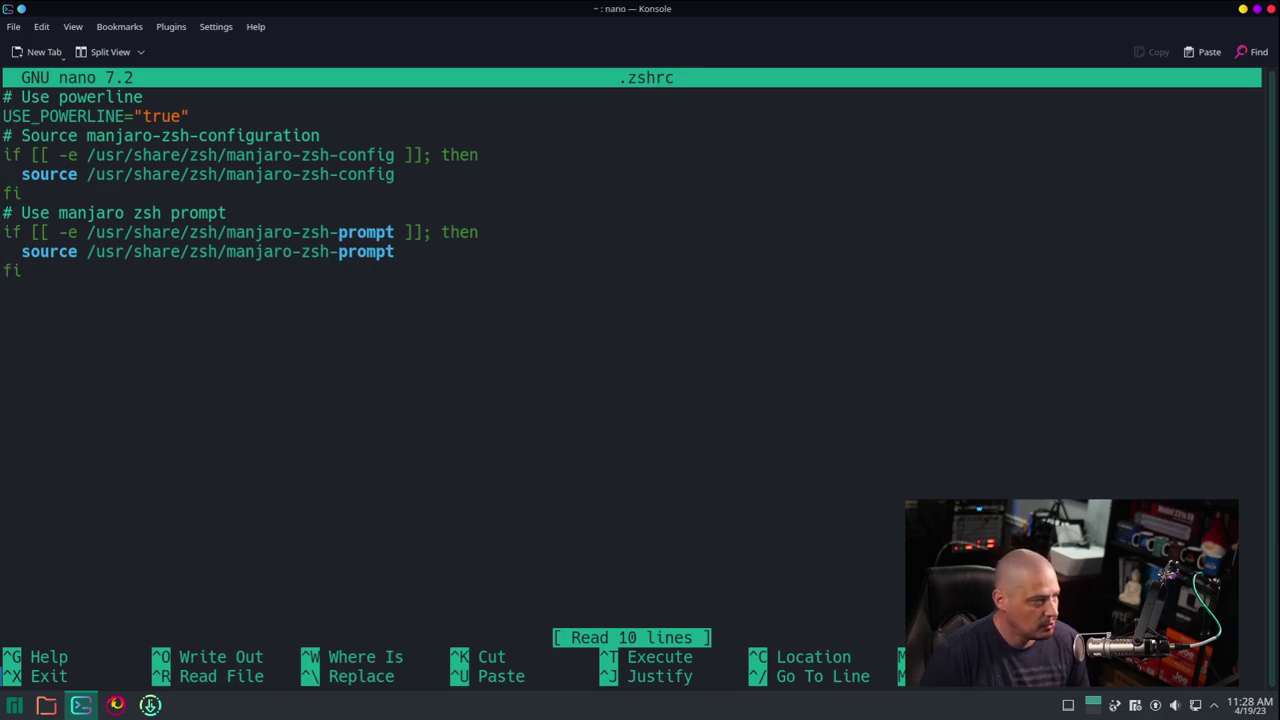
{"action": "key", "text": "Return"}
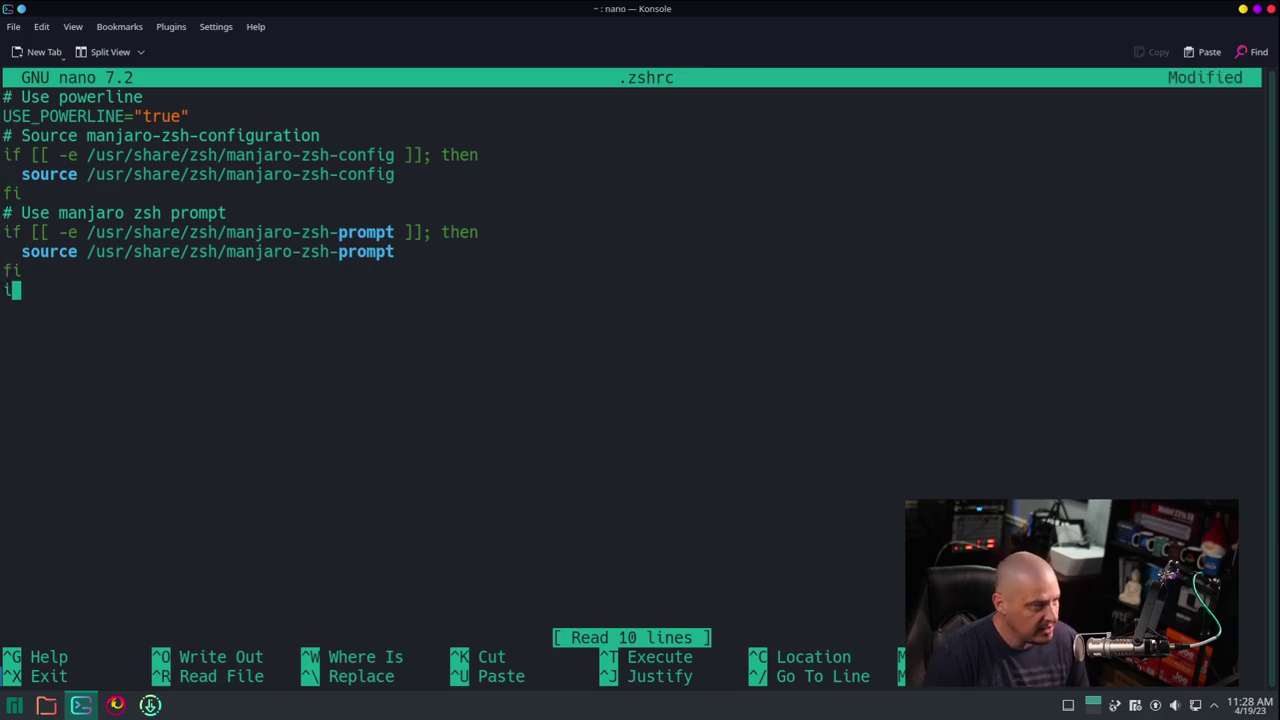
{"action": "type", "text": "colorscript"}
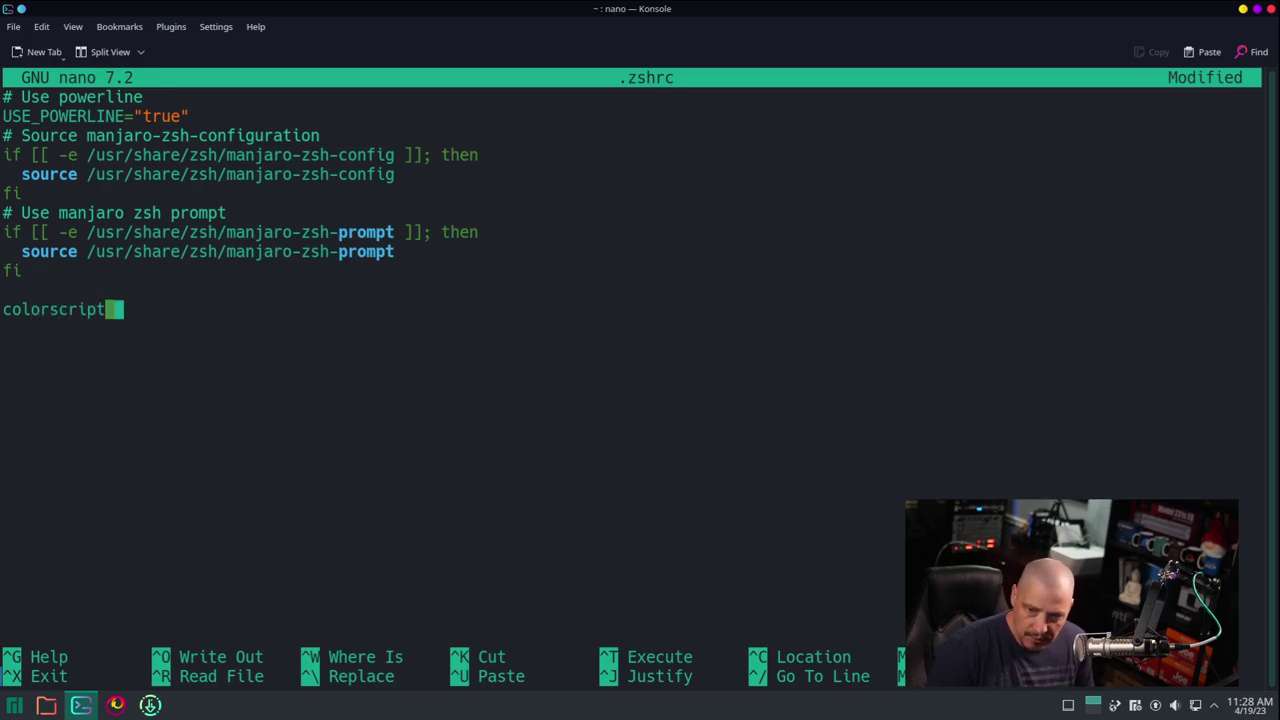
{"action": "type", "text": " random"}
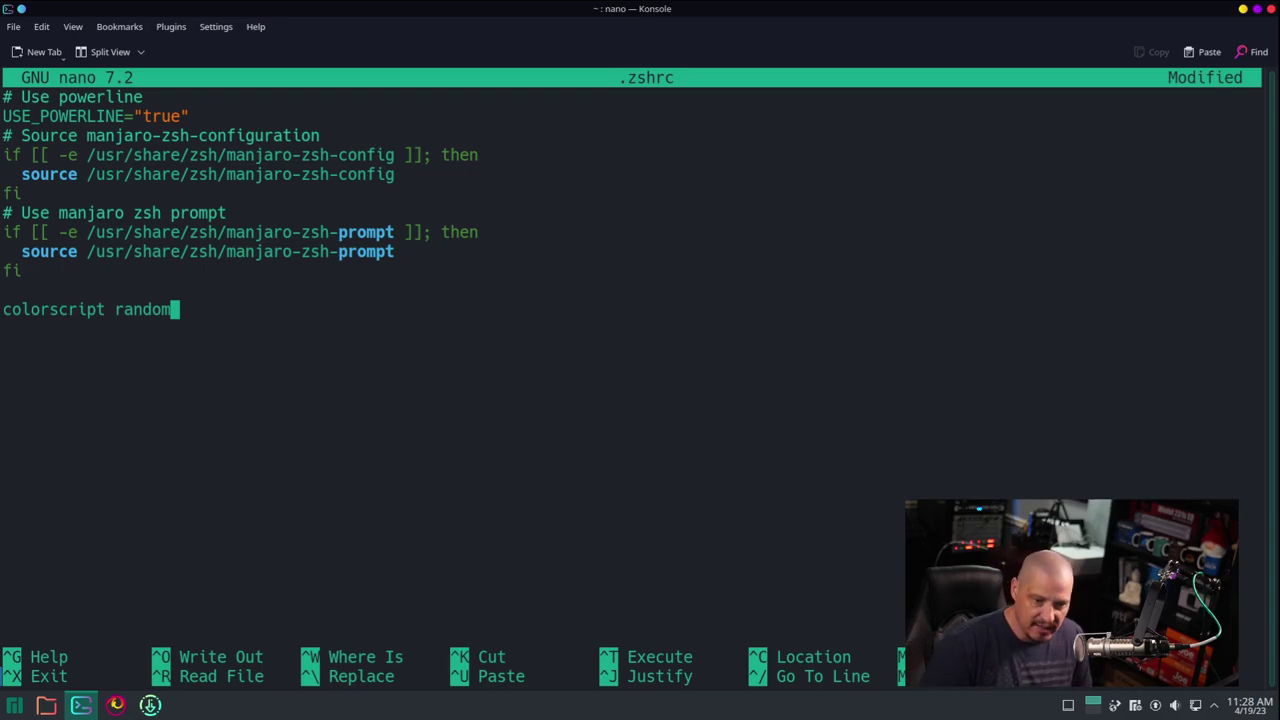
{"action": "key", "text": "ctrl+x"}
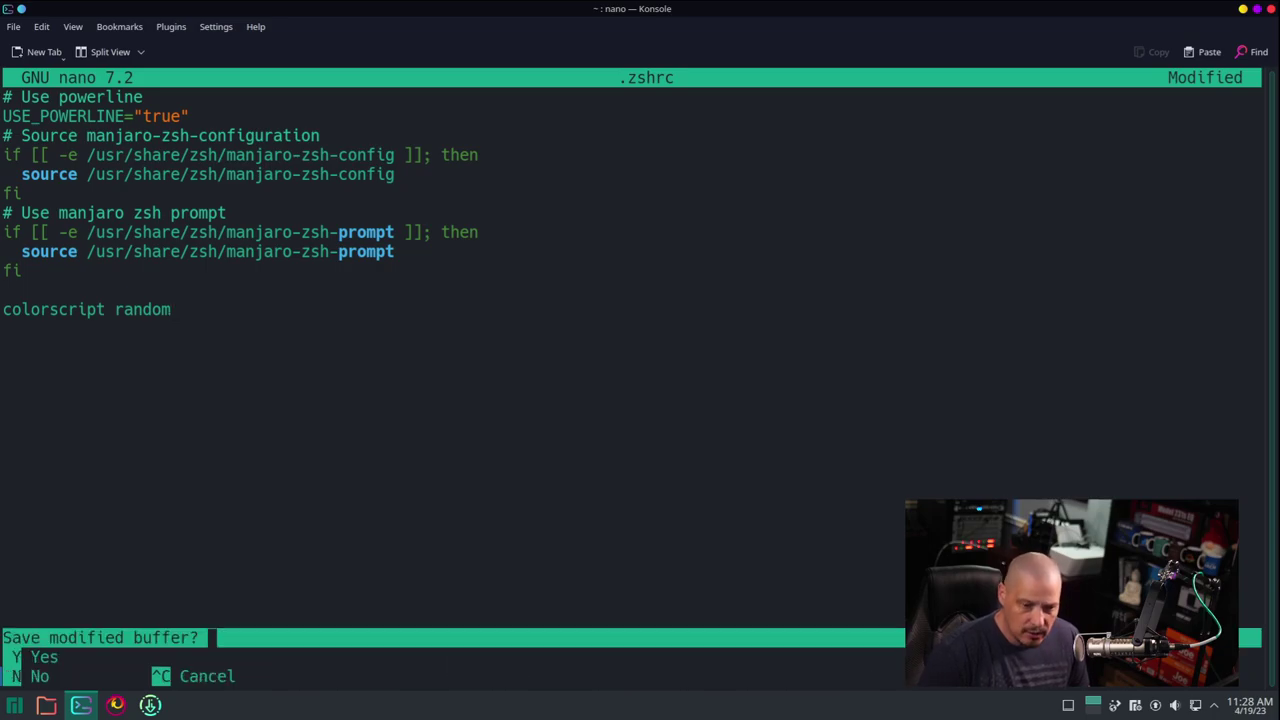
{"action": "key", "text": "y"}
{"action": "key", "text": "Return"}
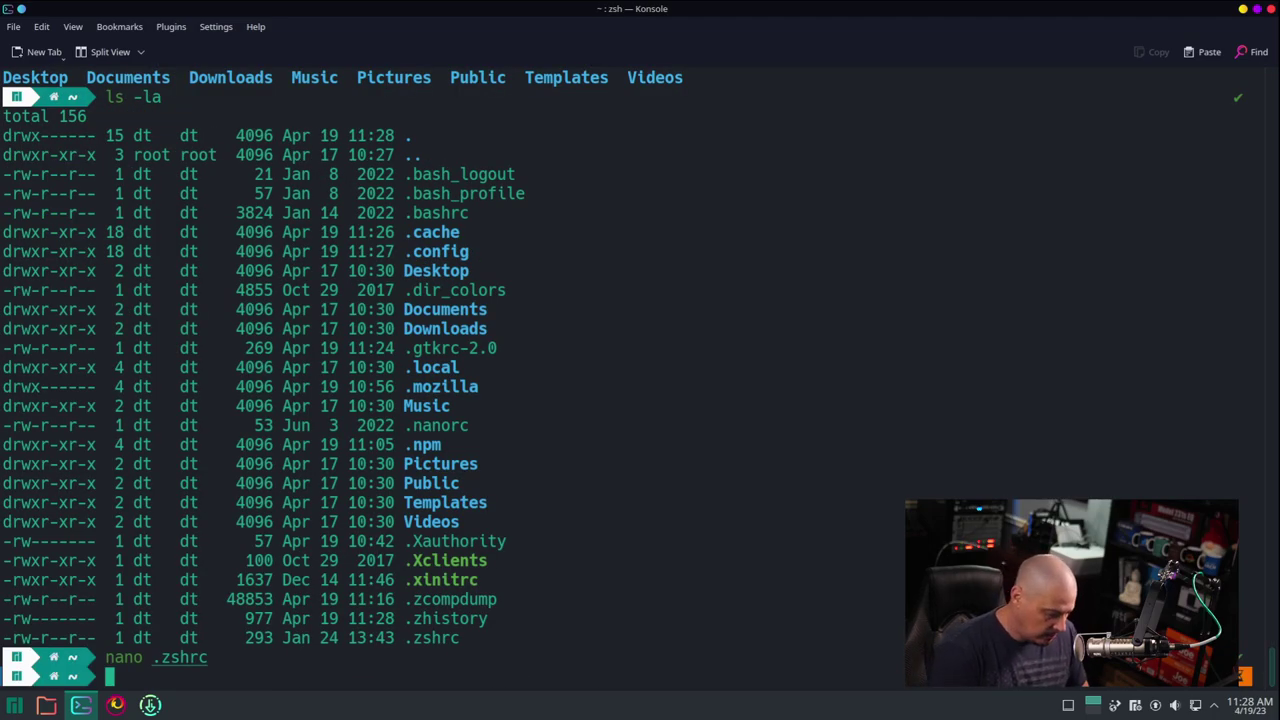
- Close the terminal and open three new Konsole windows to check the random colour art at shell startup
{"action": "key", "text": "ctrl+d"}
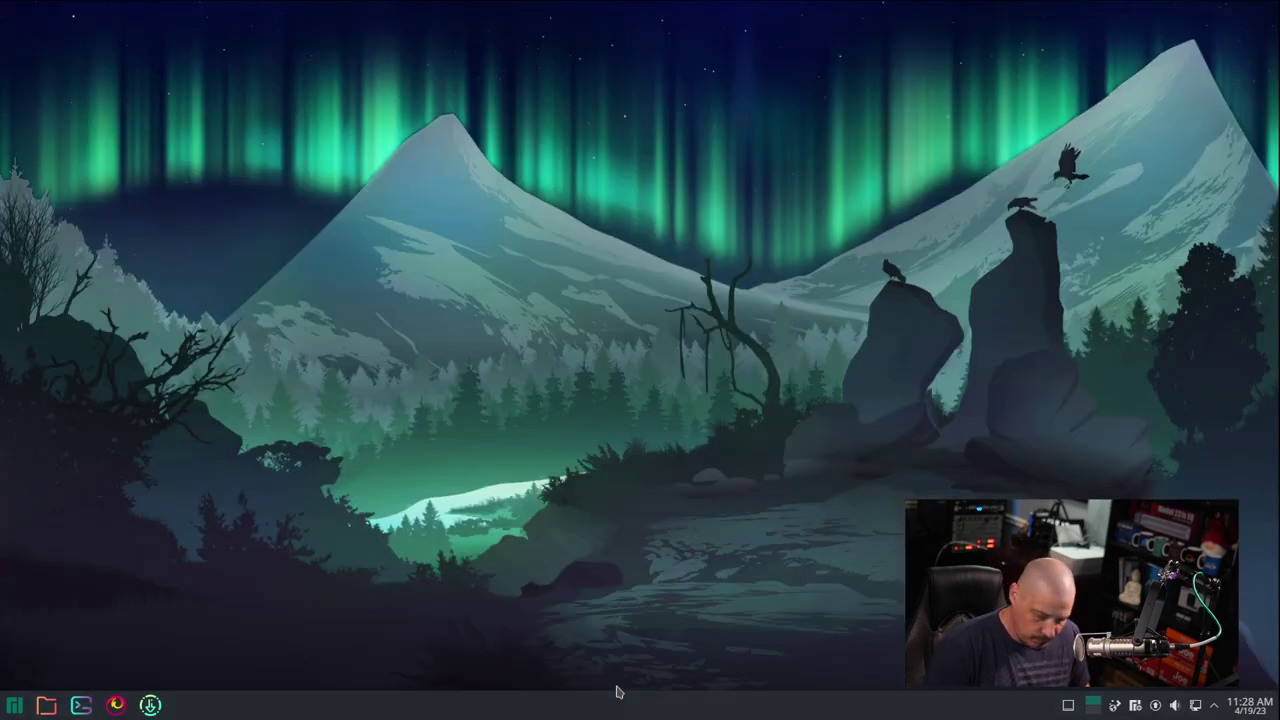
{"action": "key", "text": "ctrl+alt+t"}
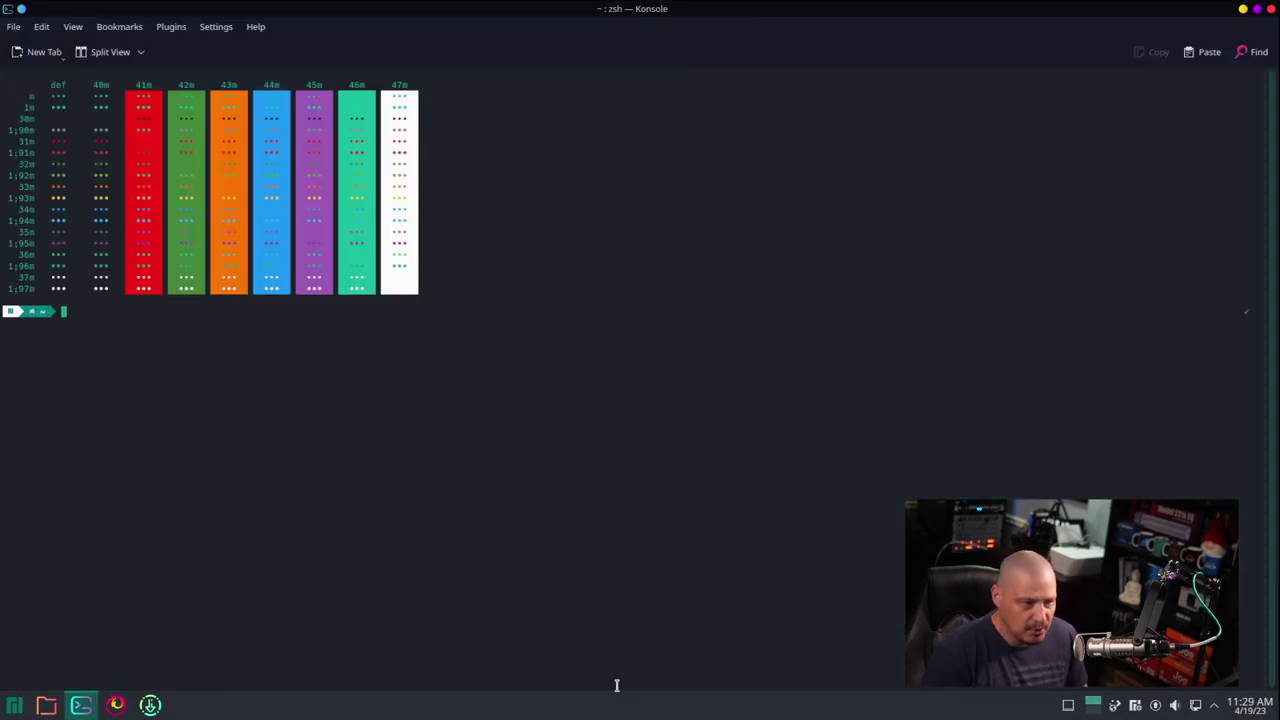
{"action": "key", "text": "ctrl+alt+t"}
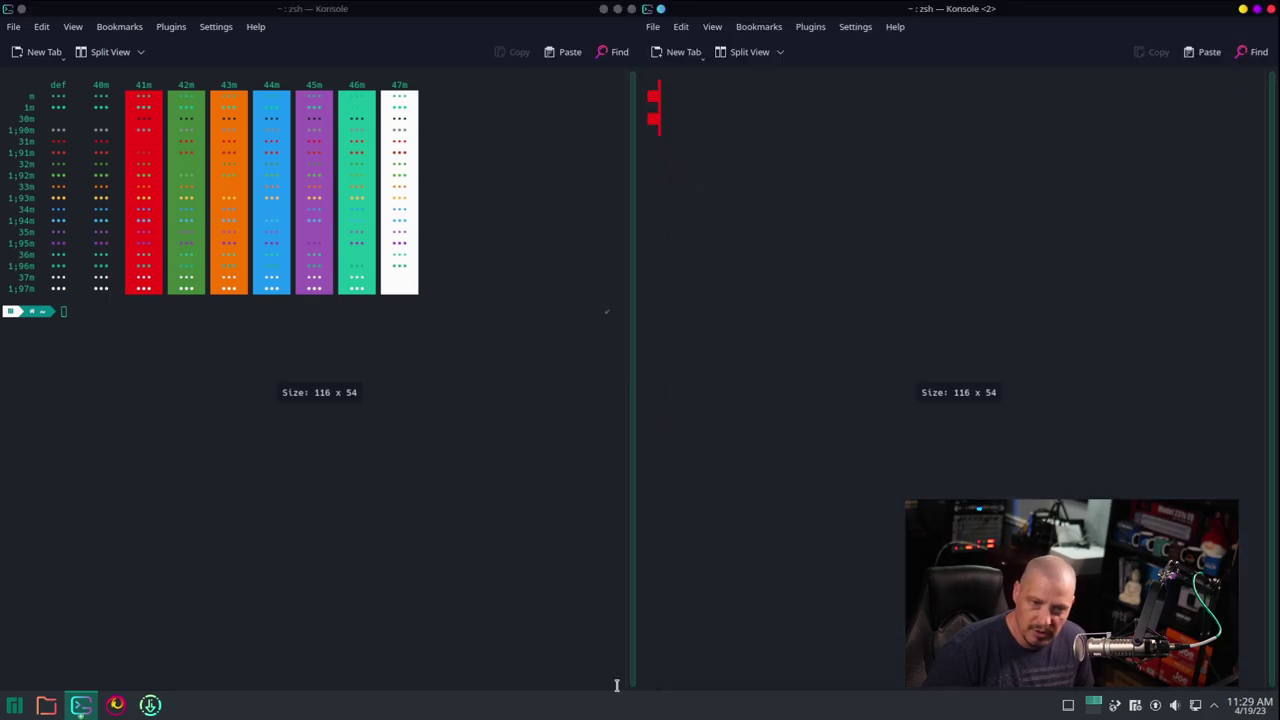
{"action": "key", "text": "ctrl+alt+t"}
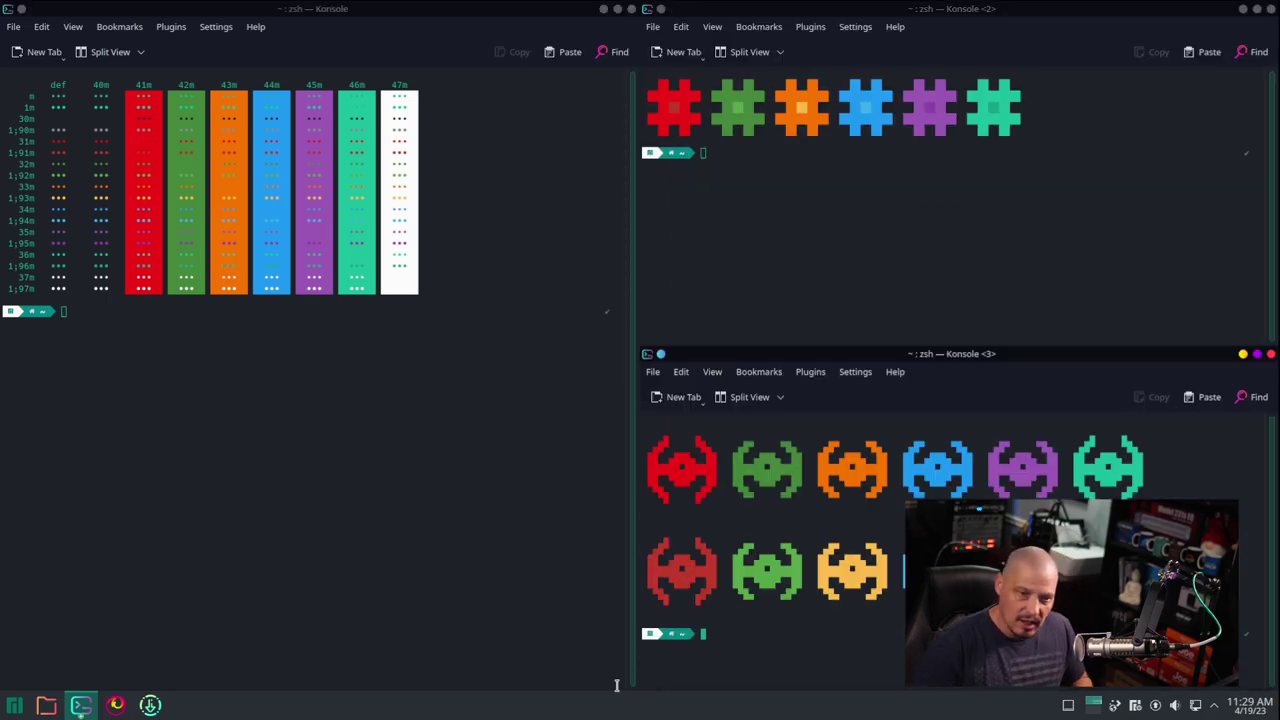
- Close the three Konsole windows and open a fresh terminal
{"action": "key", "text": "ctrl+d"}
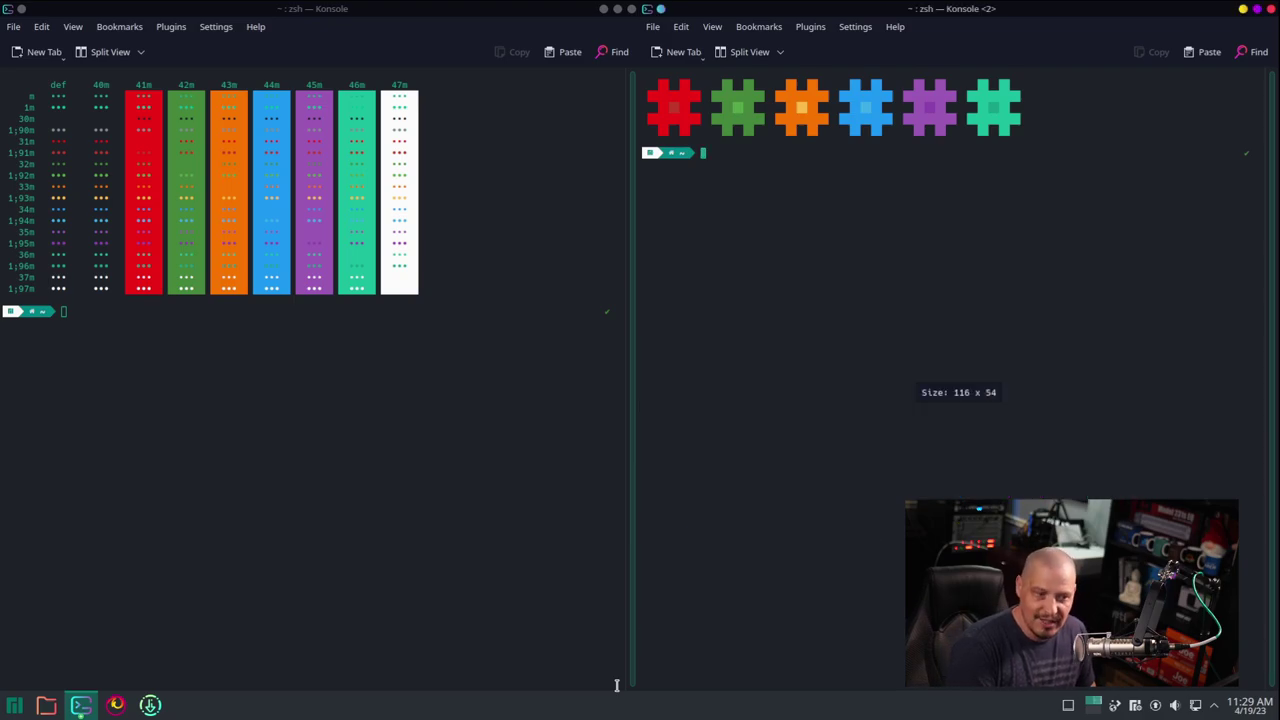
{"action": "key", "text": "ctrl+d"}
{"action": "key", "text": "ctrl+d"}
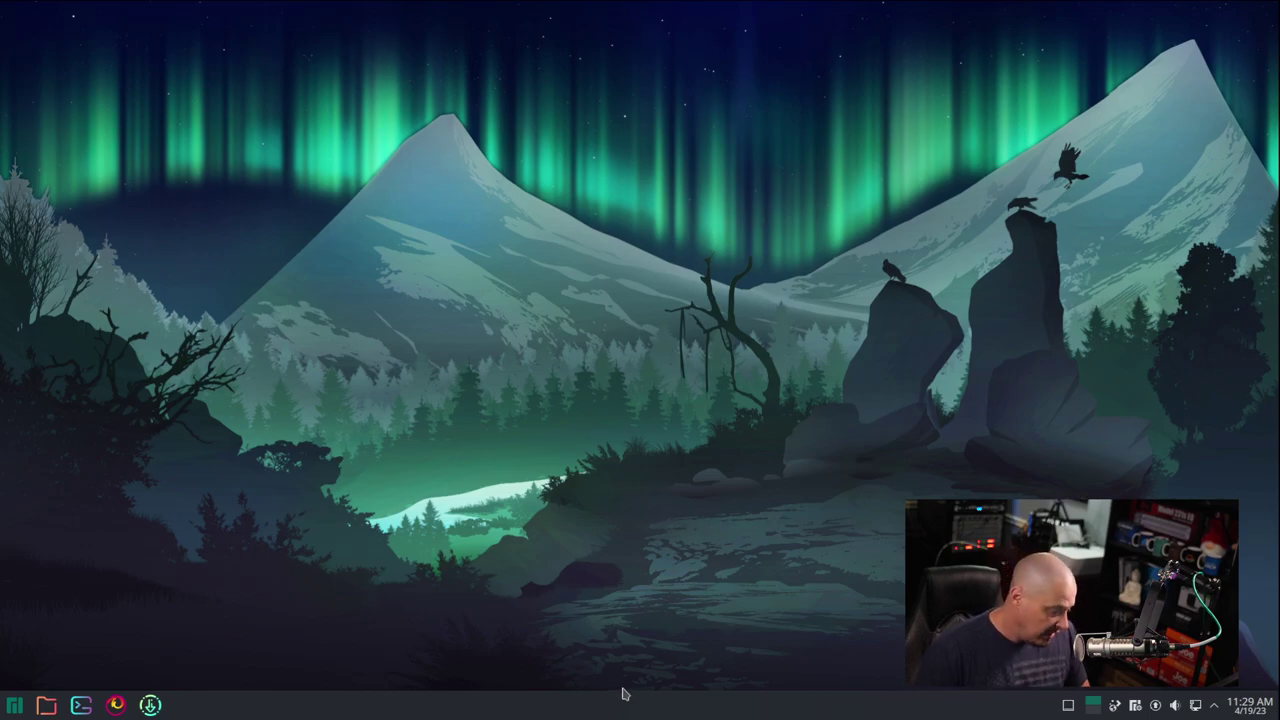
{"action": "key", "text": "ctrl+alt+t"}
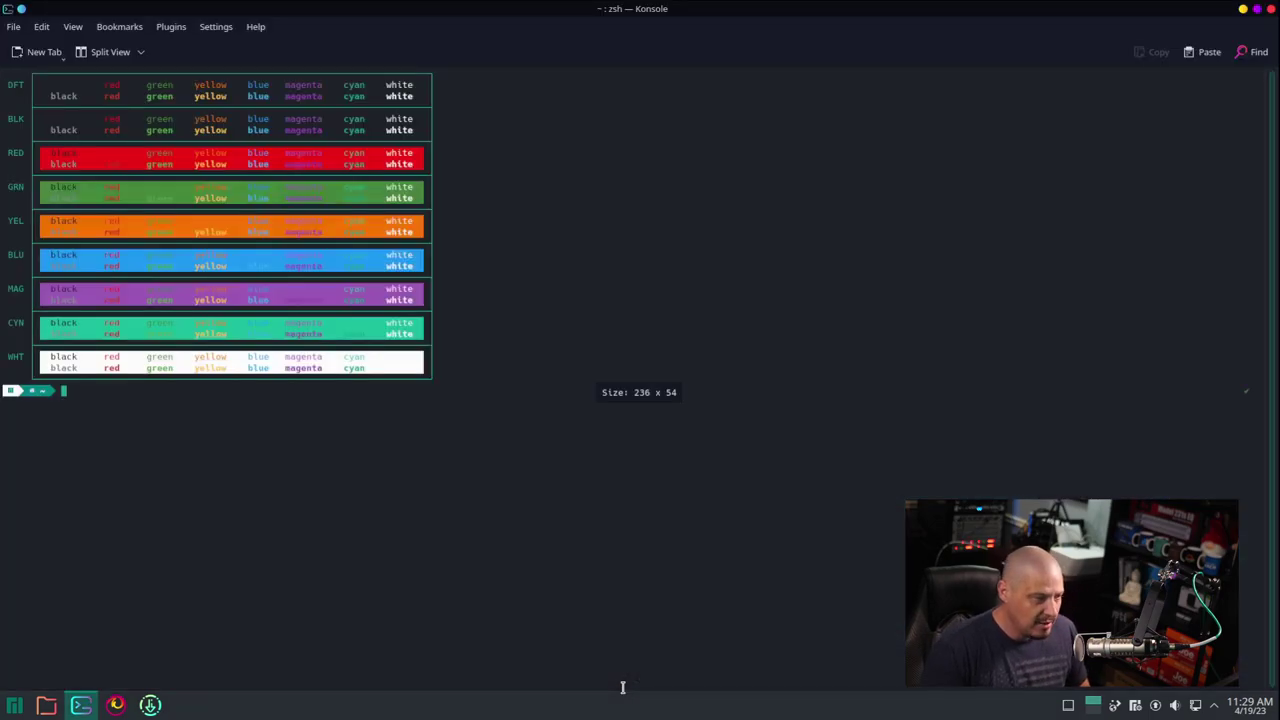
- Enlarge the terminal text and run neofetch | lolcat to show the system information in rainbow colours
{"action": "type", "text": "ne"}
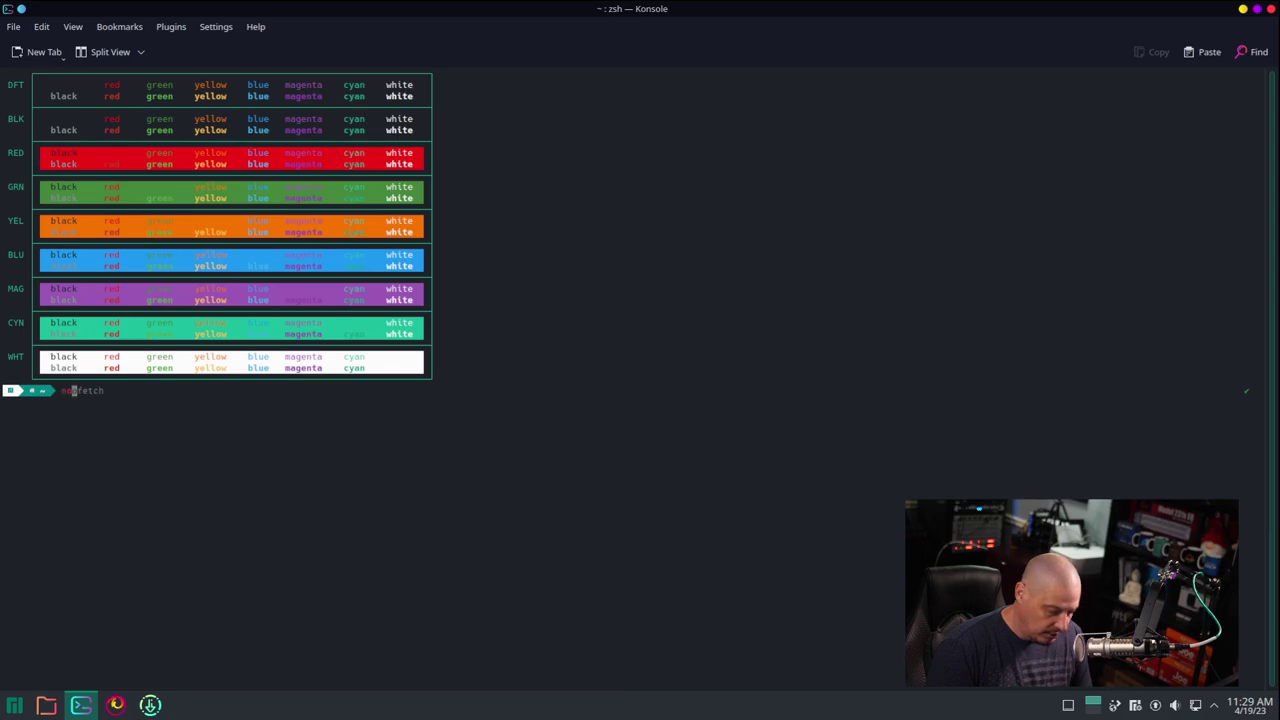
{"action": "type", "text": "ofetch lo"}
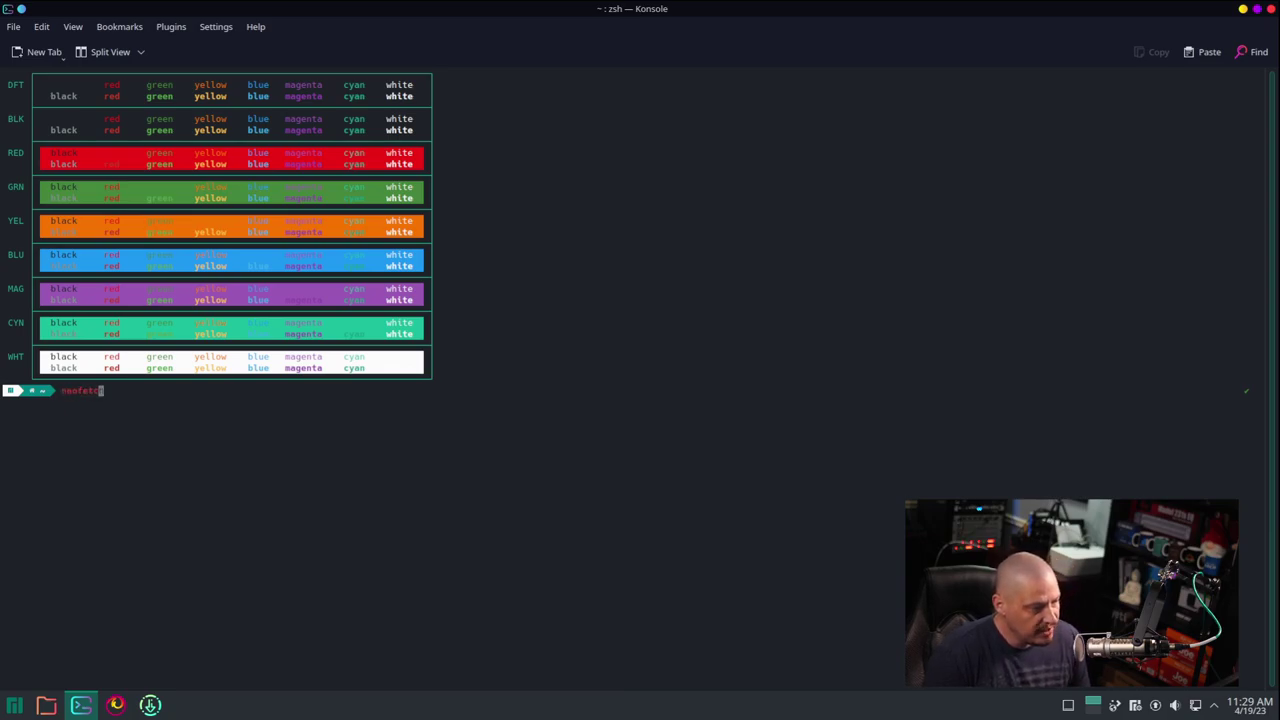
{"action": "key", "text": "BackSpace"}
{"action": "key", "text": "BackSpace"}
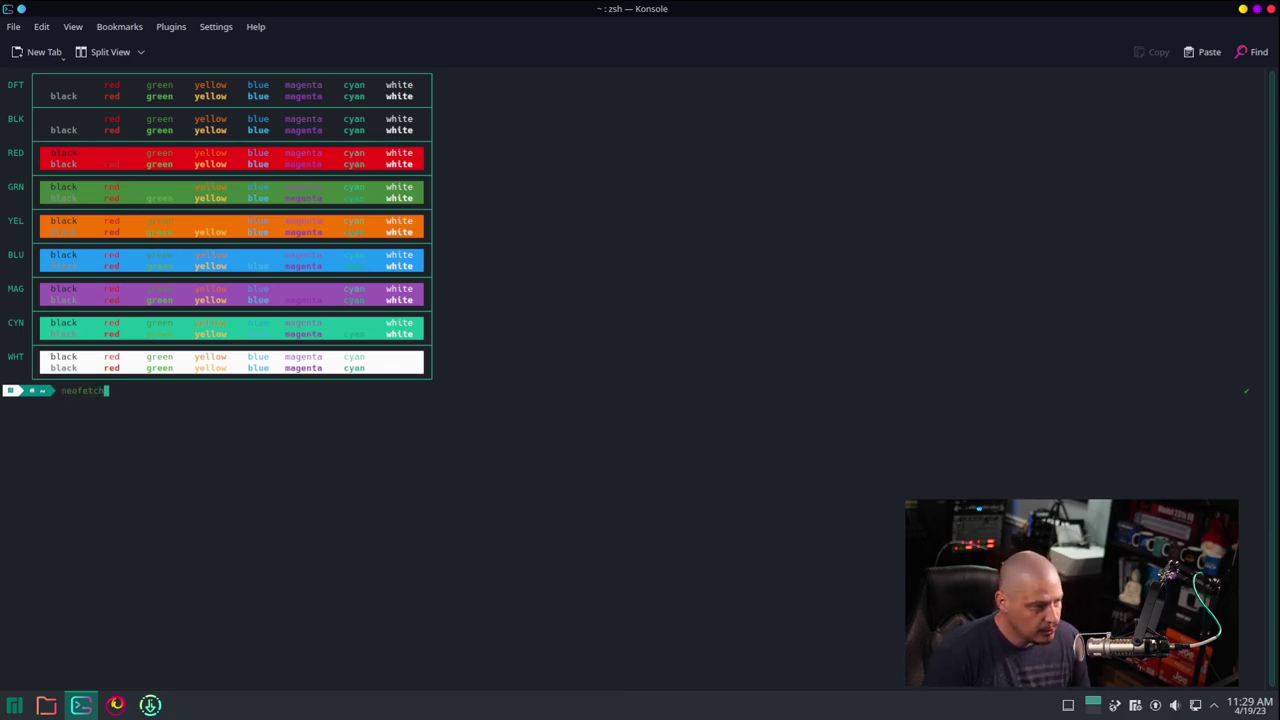
{"action": "type", "text": "| lolcat"}
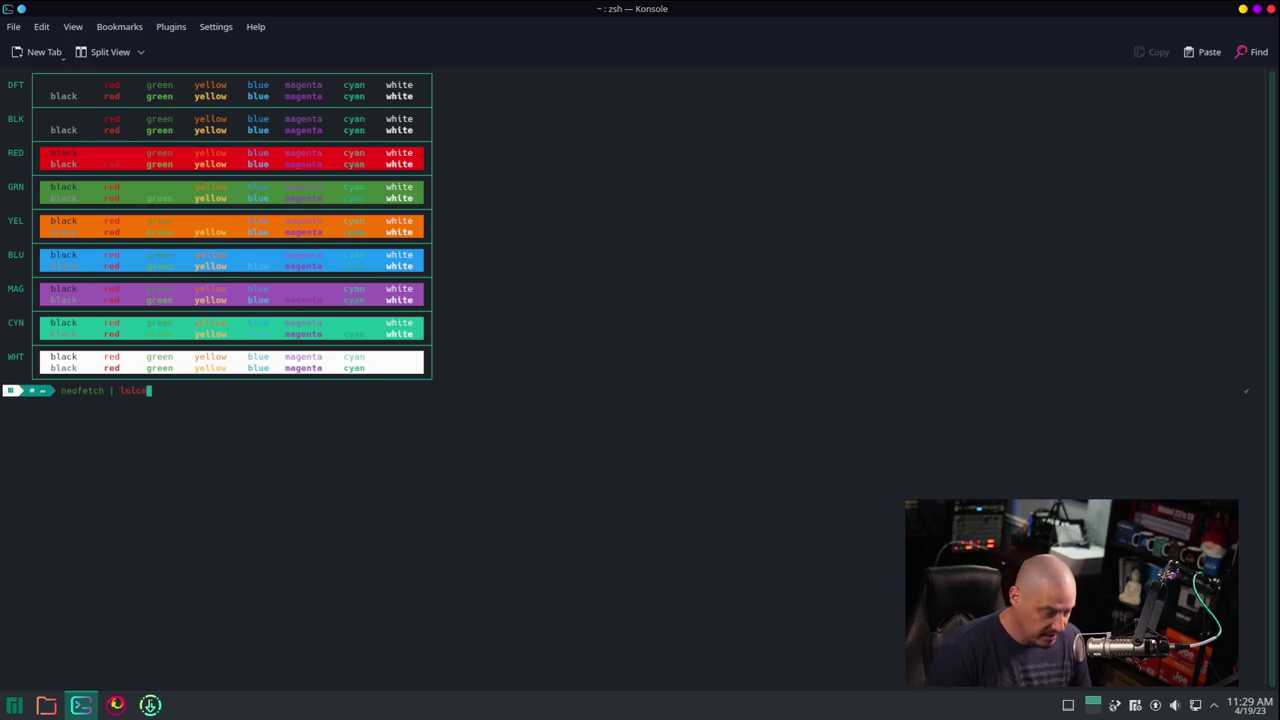
{"action": "key", "text": "ctrl+plus"}
{"action": "key", "text": "ctrl+plus"}
{"action": "key", "text": "ctrl+plus"}
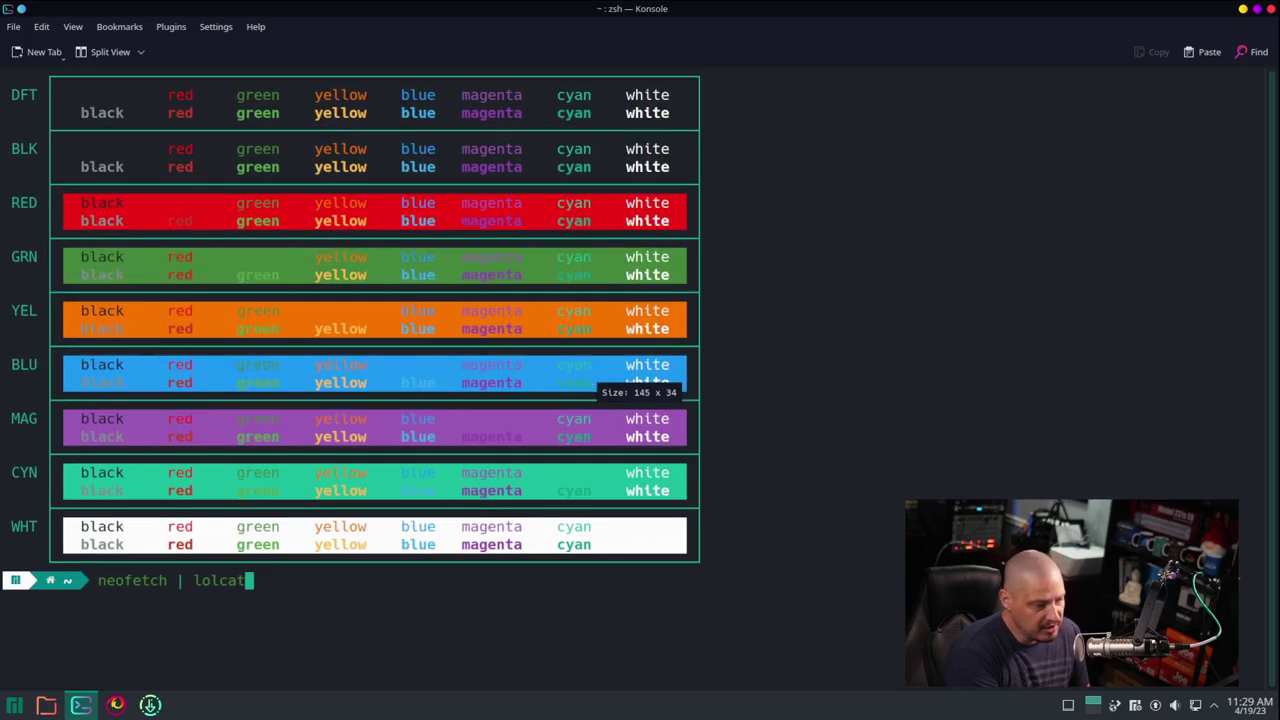
{"action": "key", "text": "Return"}
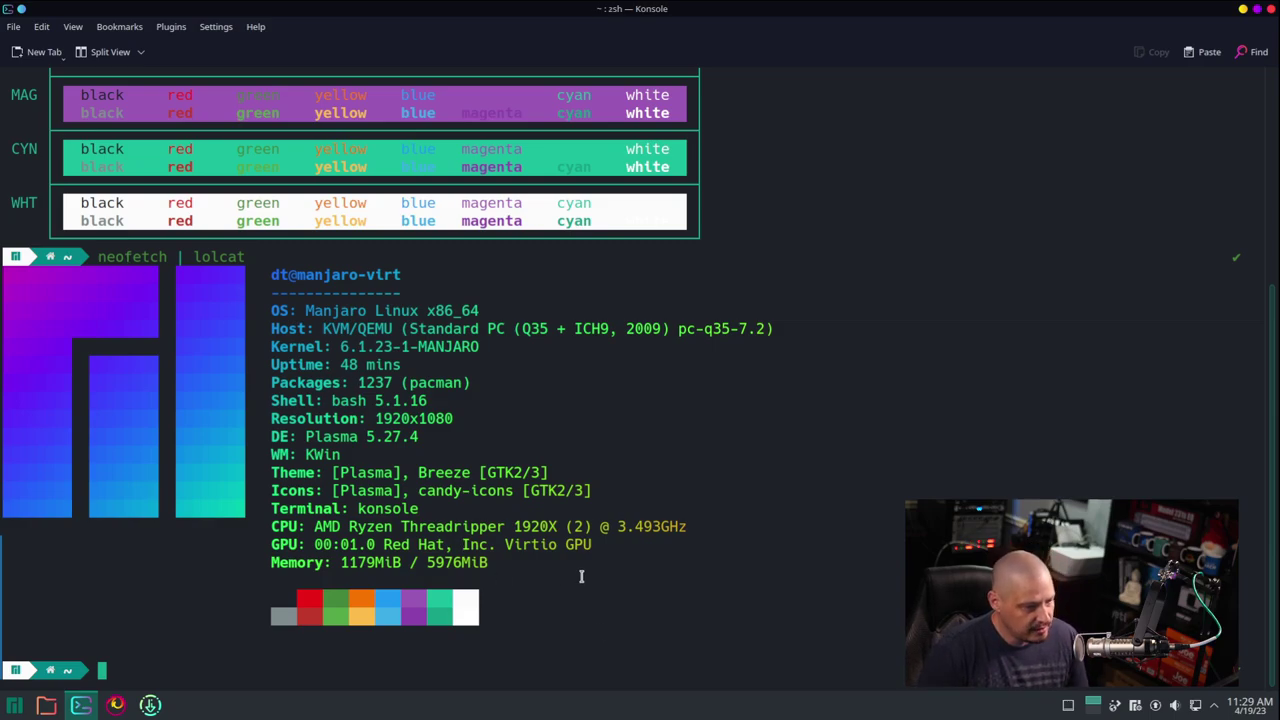
- Run colorscript random | lolcat and briefly highlight the printed art to inspect its colours
{"action": "type", "text": "color"}
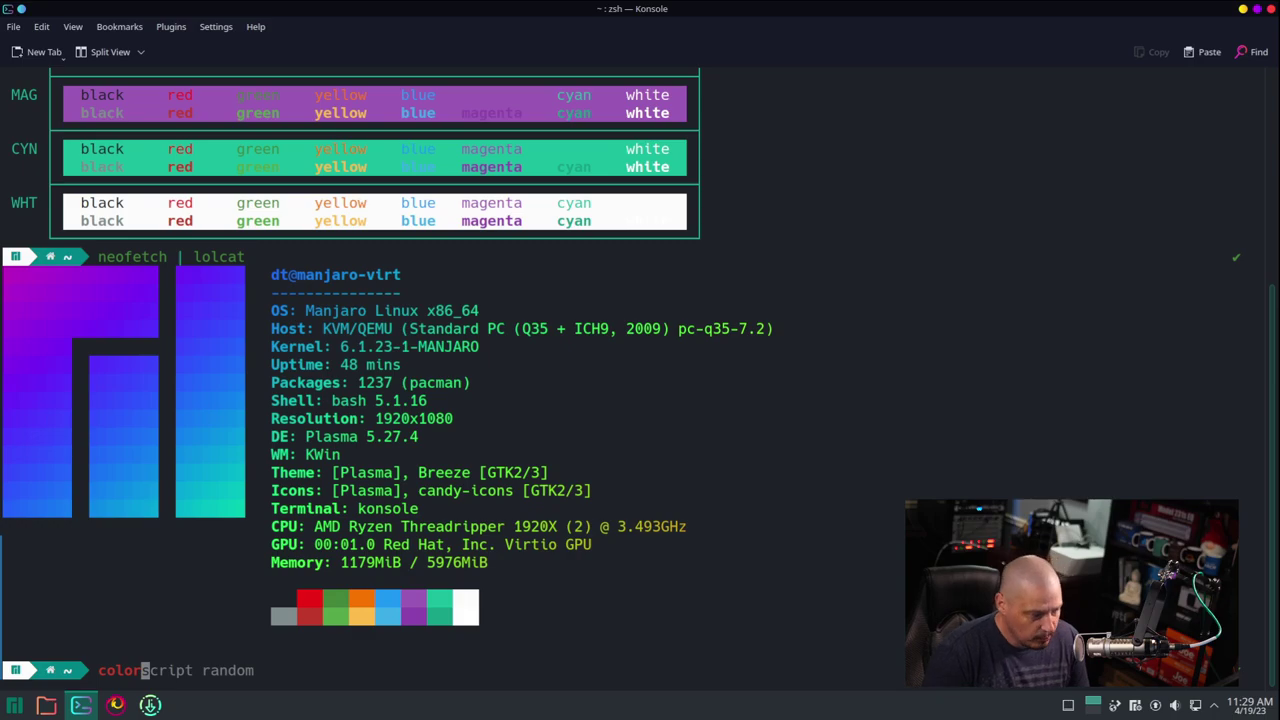
{"action": "key", "text": "Right"}
{"action": "type", "text": "| lolc"}
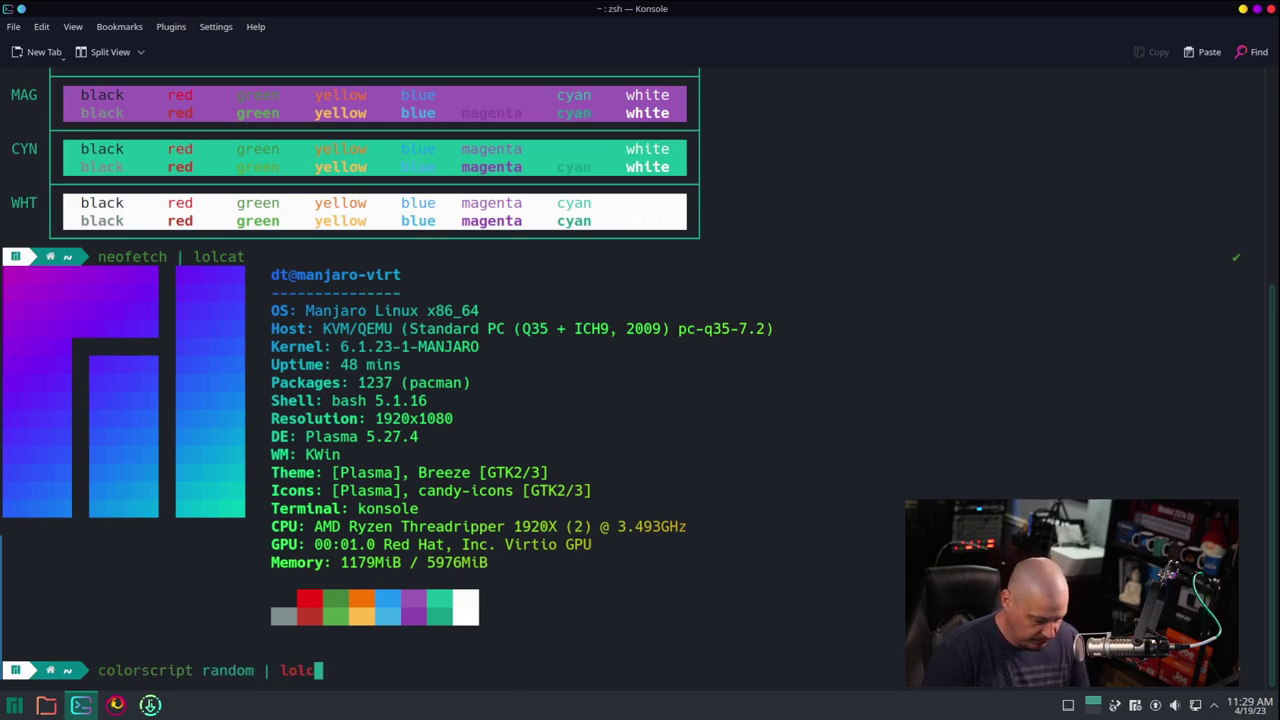
{"action": "type", "text": "at"}
{"action": "key", "text": "Return"}
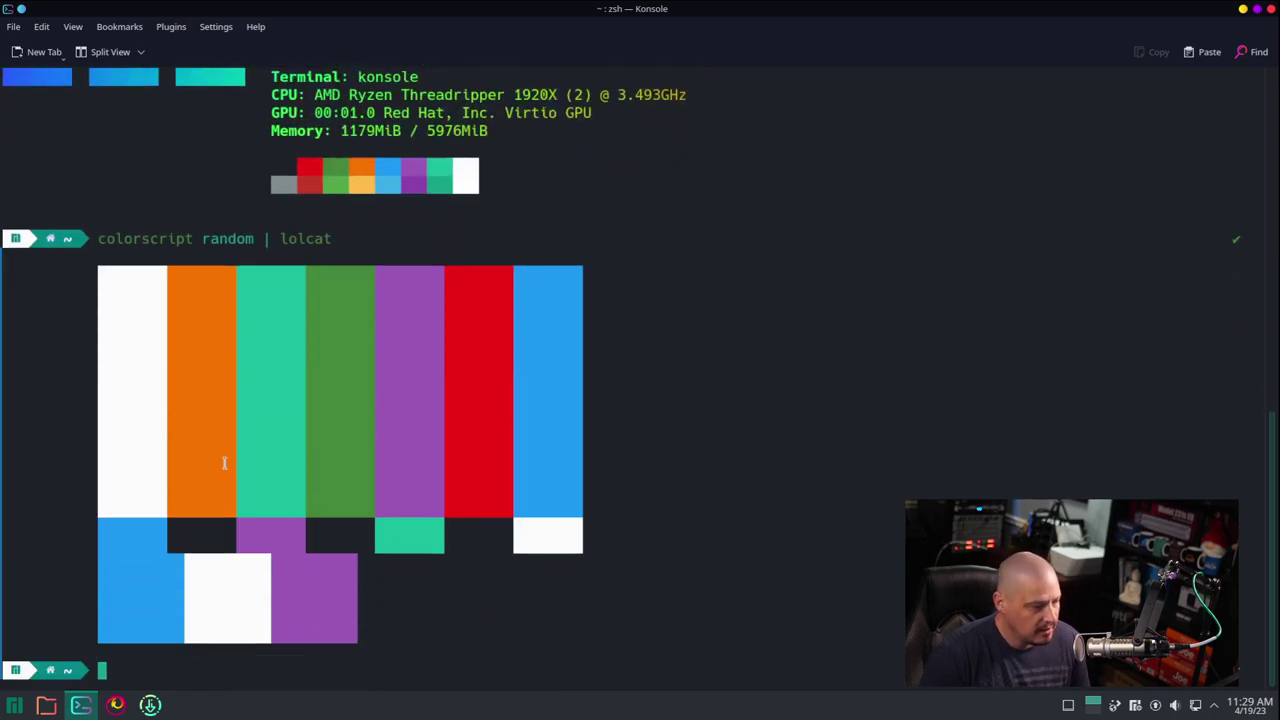
{"action": "left_click_drag", "start_coordinate": [388, 632], "coordinate": [125, 277]}
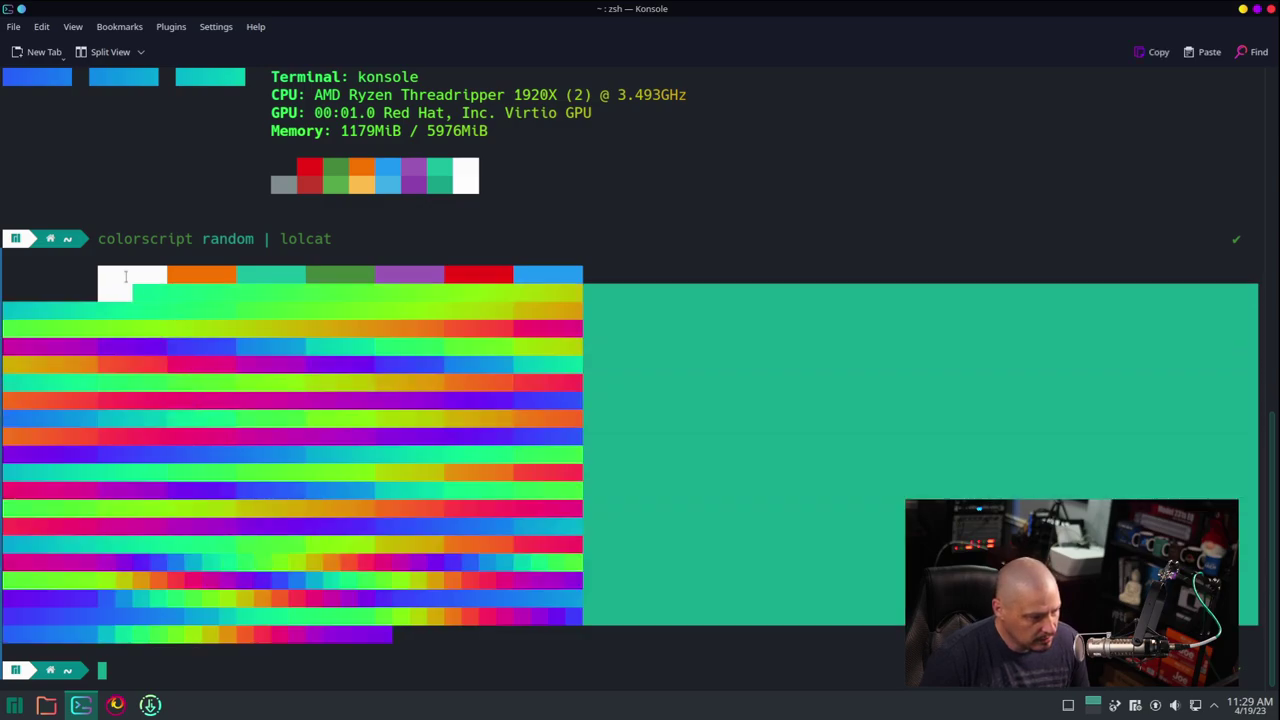
{"action": "left_click", "coordinate": [125, 277]}
- Rerun colorscript random | lolcat twice, highlighting each new piece of art and clearing the selection
{"action": "key", "text": "Up"}
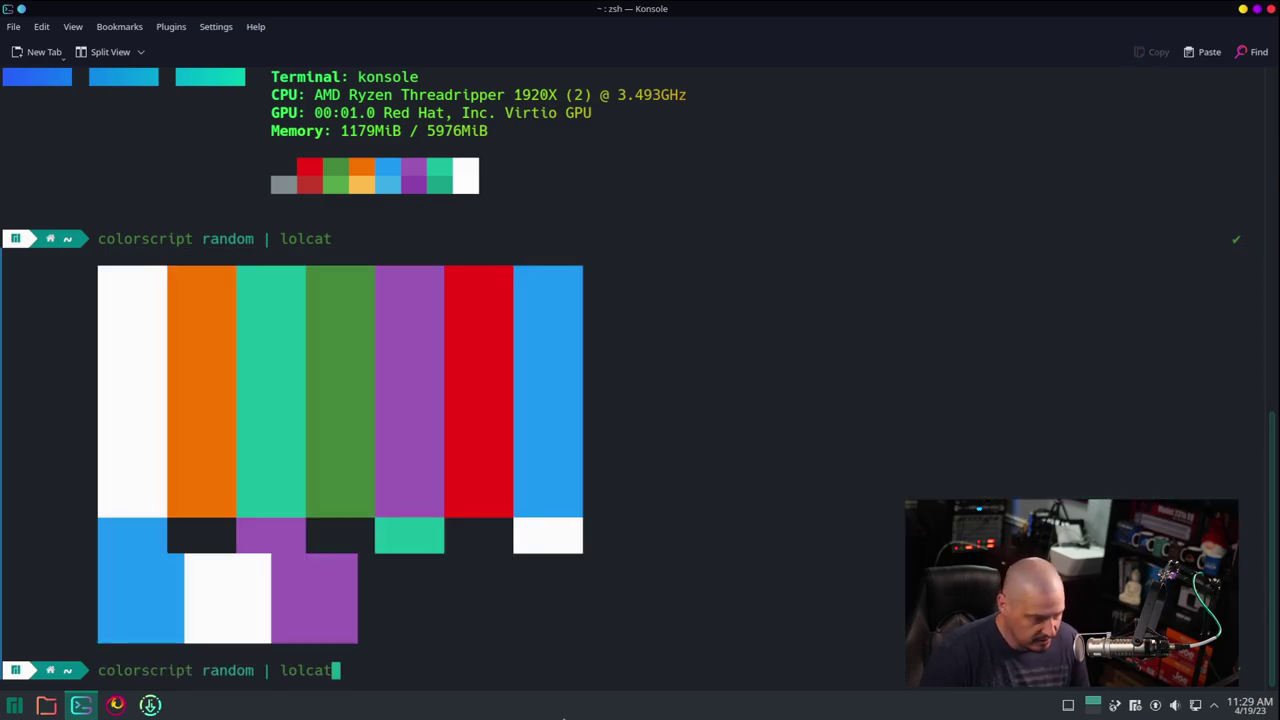
{"action": "key", "text": "Return"}
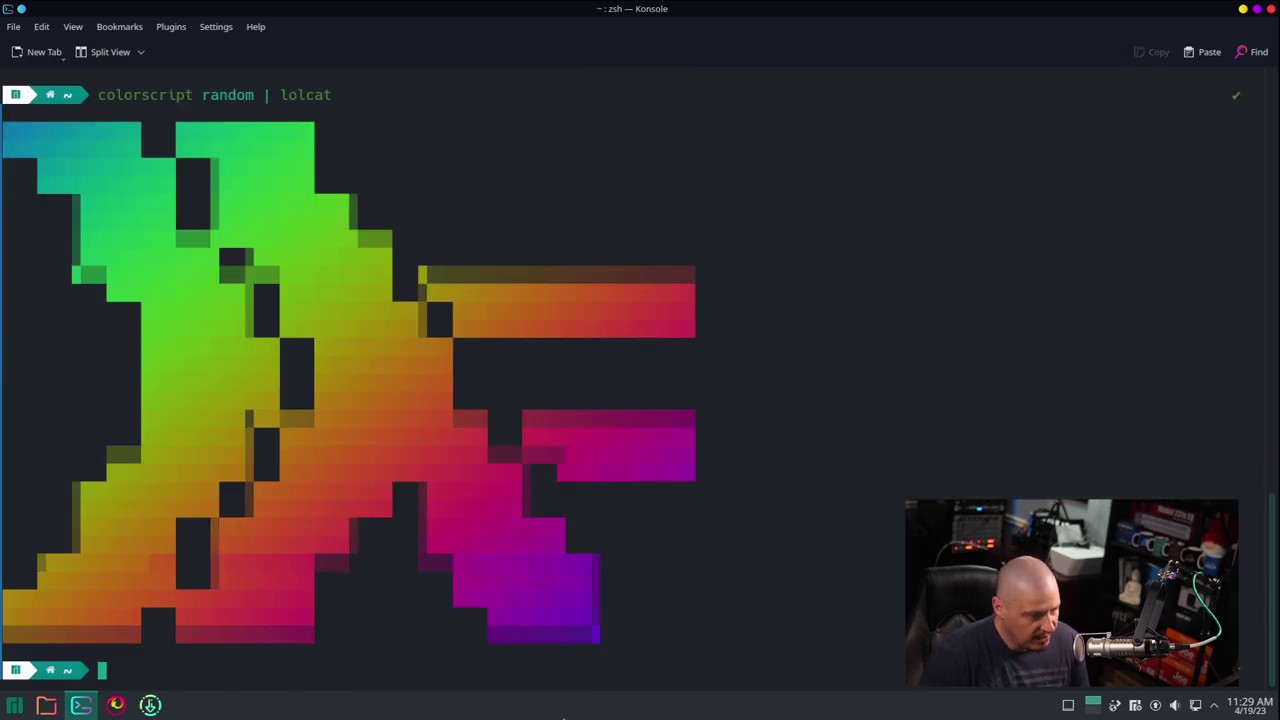
{"action": "left_click_drag", "start_coordinate": [666, 643], "coordinate": [543, 577]}
{"action": "left_click", "coordinate": [258, 264]}
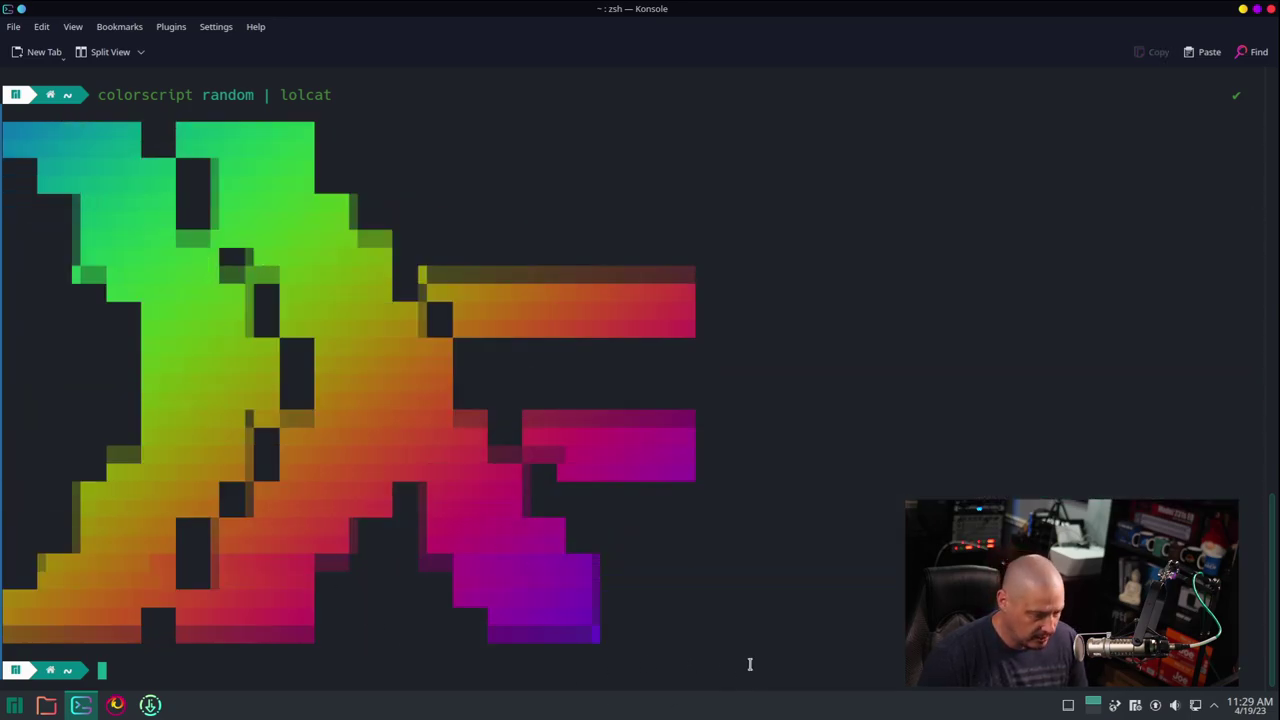
{"action": "key", "text": "Up"}
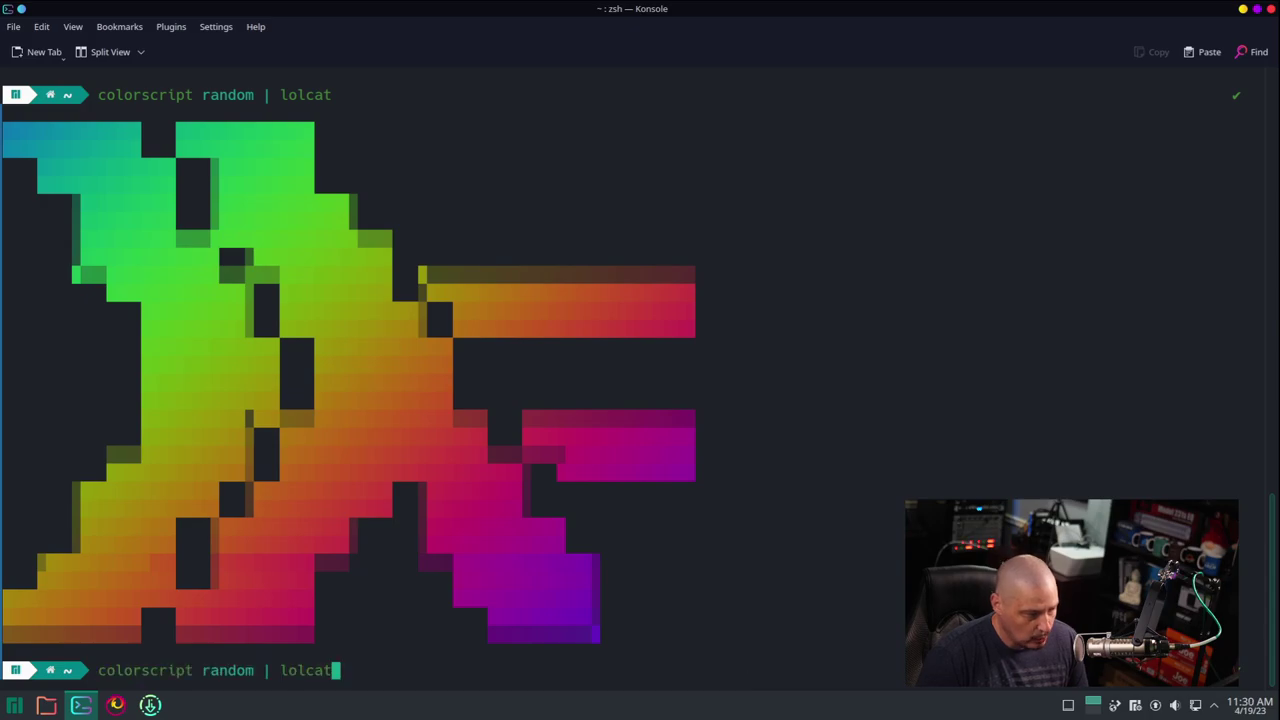
{"action": "key", "text": "Return"}
{"action": "left_click_drag", "start_coordinate": [658, 627], "coordinate": [110, 528]}
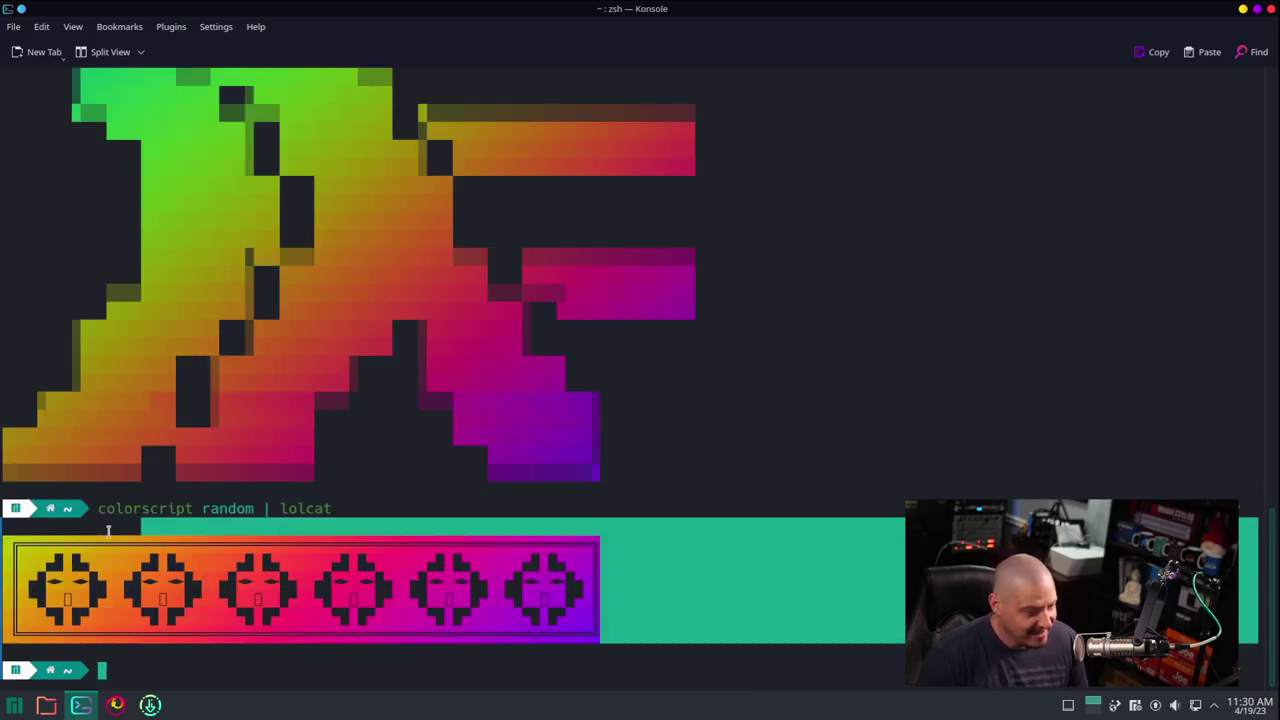
{"action": "left_click", "coordinate": [434, 673]}
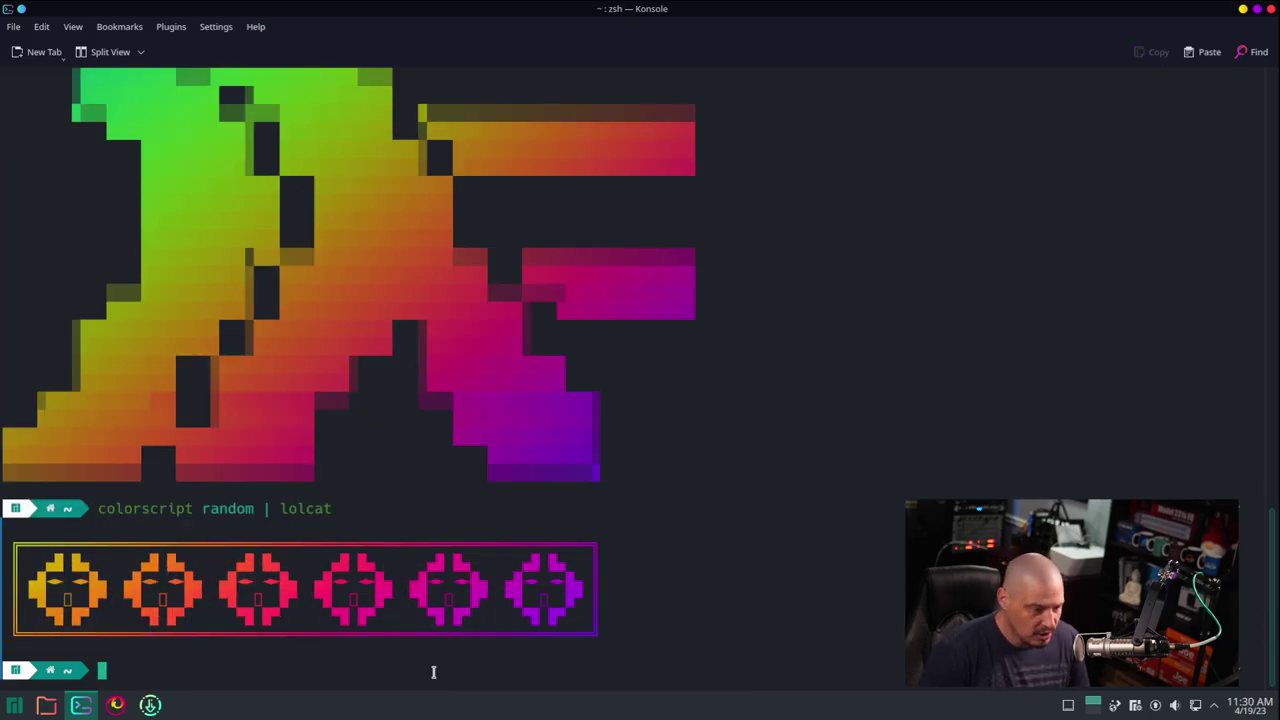
- Repeat colorscript random | lolcat five more times to compare different rainbow-coloured art
{"action": "key", "text": "Up"}
{"action": "key", "text": "Return"}
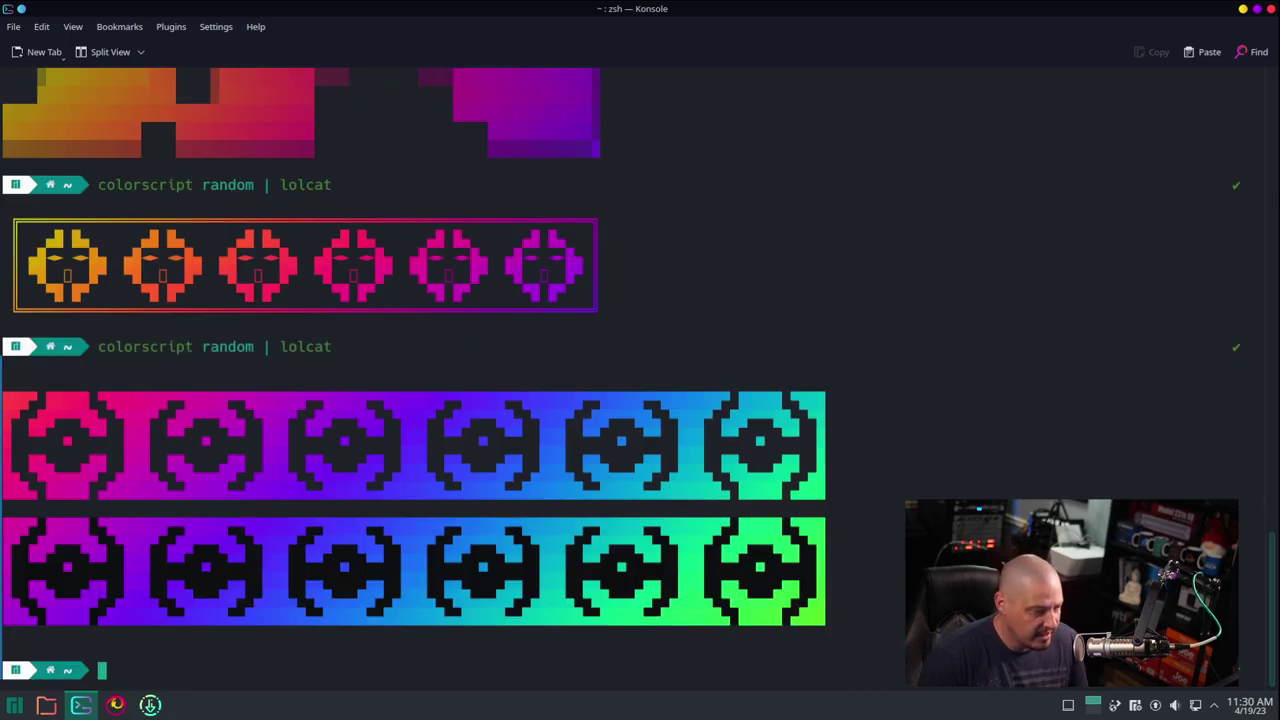
{"action": "key", "text": "Up"}
{"action": "key", "text": "Return"}
{"action": "key", "text": "Up"}
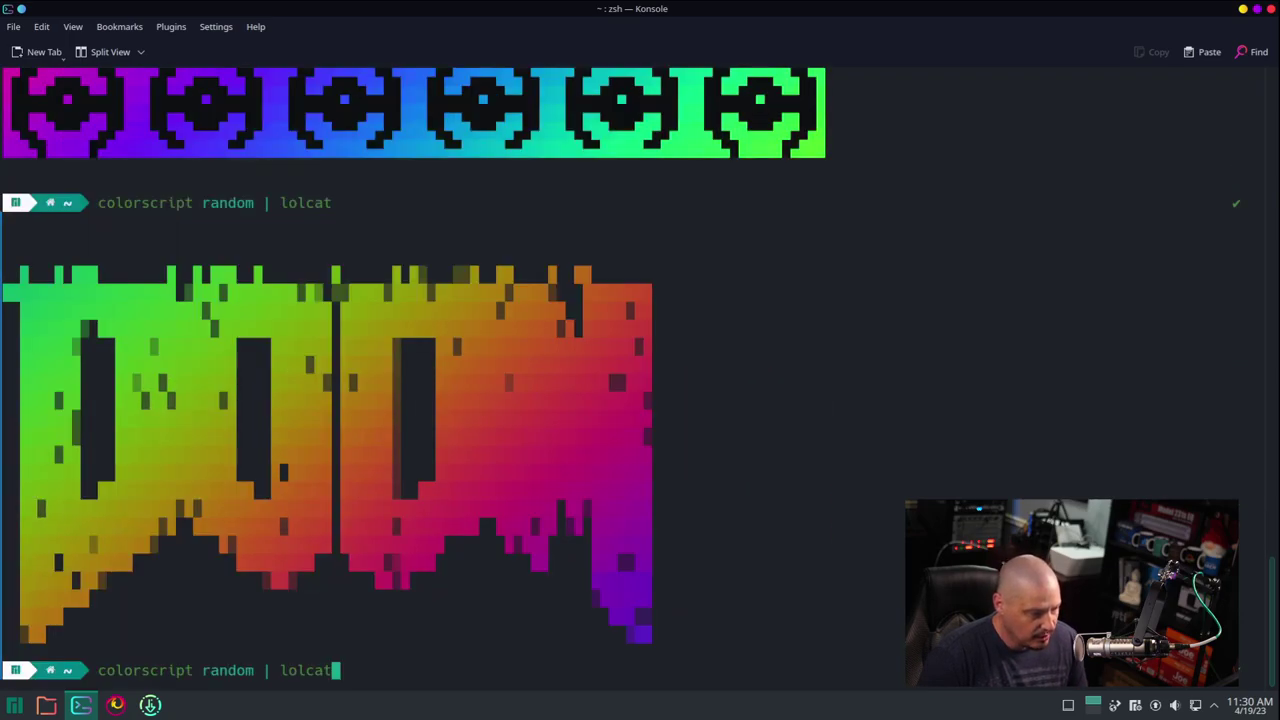
{"action": "key", "text": "Return"}
{"action": "key", "text": "Up"}
{"action": "key", "text": "Return"}
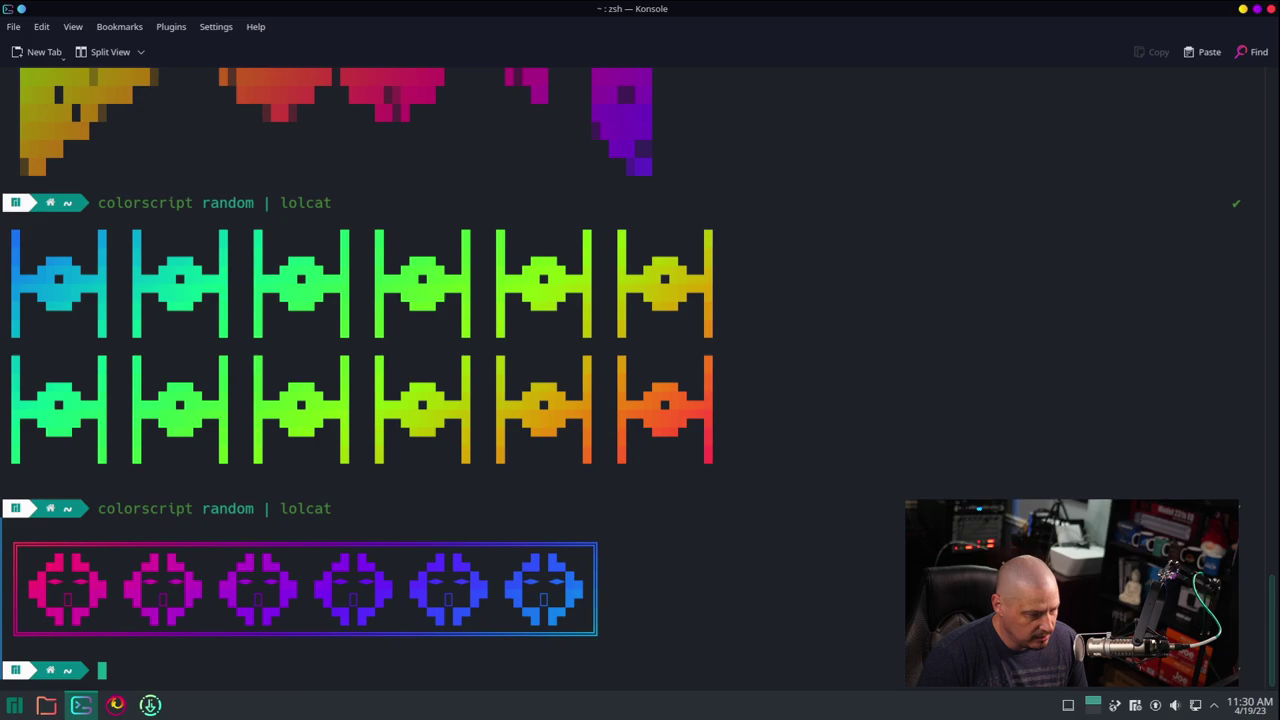
{"action": "key", "text": "Up"}
{"action": "key", "text": "Return"}
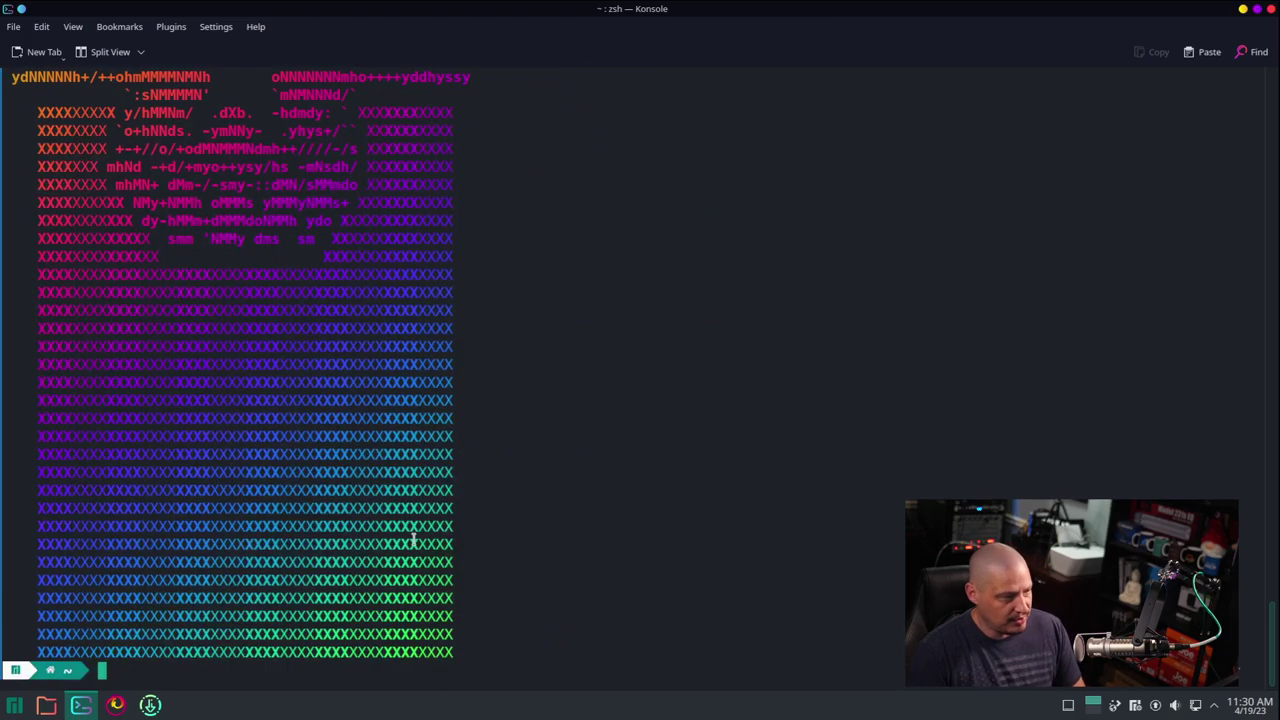
- Look over the full height of the latest text art, and close the terminal
{"action": "scroll", "coordinate": [619, 533], "scroll_direction": "up", "scroll_amount": 11}
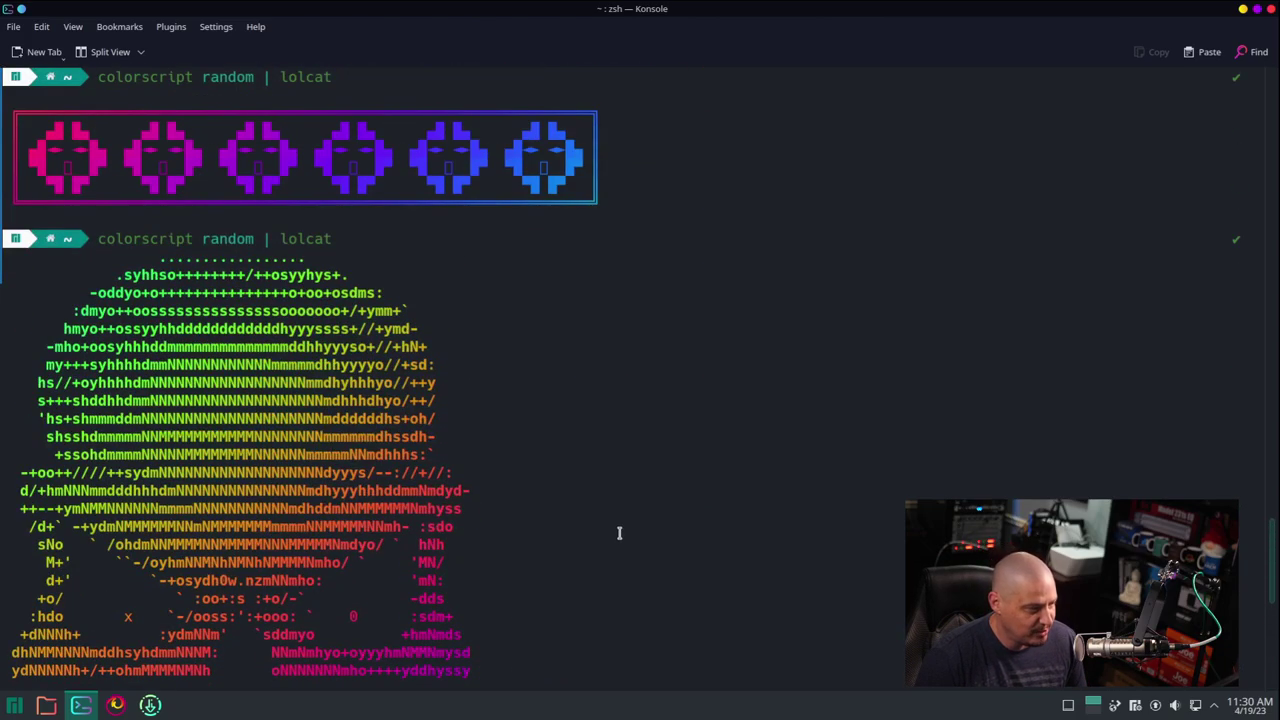
{"action": "scroll", "coordinate": [619, 533], "scroll_direction": "down", "scroll_amount": 11}
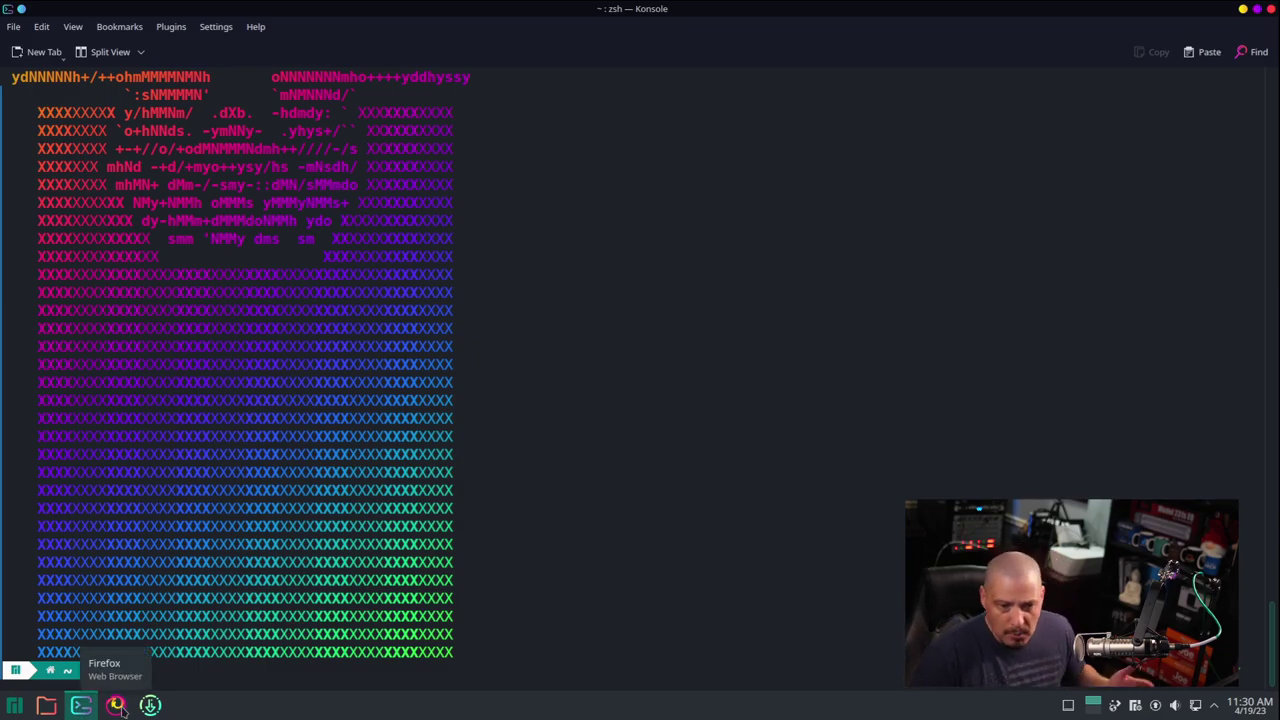
{"action": "scroll", "coordinate": [425, 523], "scroll_direction": "up", "scroll_amount": 5}
{"action": "scroll", "coordinate": [425, 523], "scroll_direction": "up", "scroll_amount": 10}
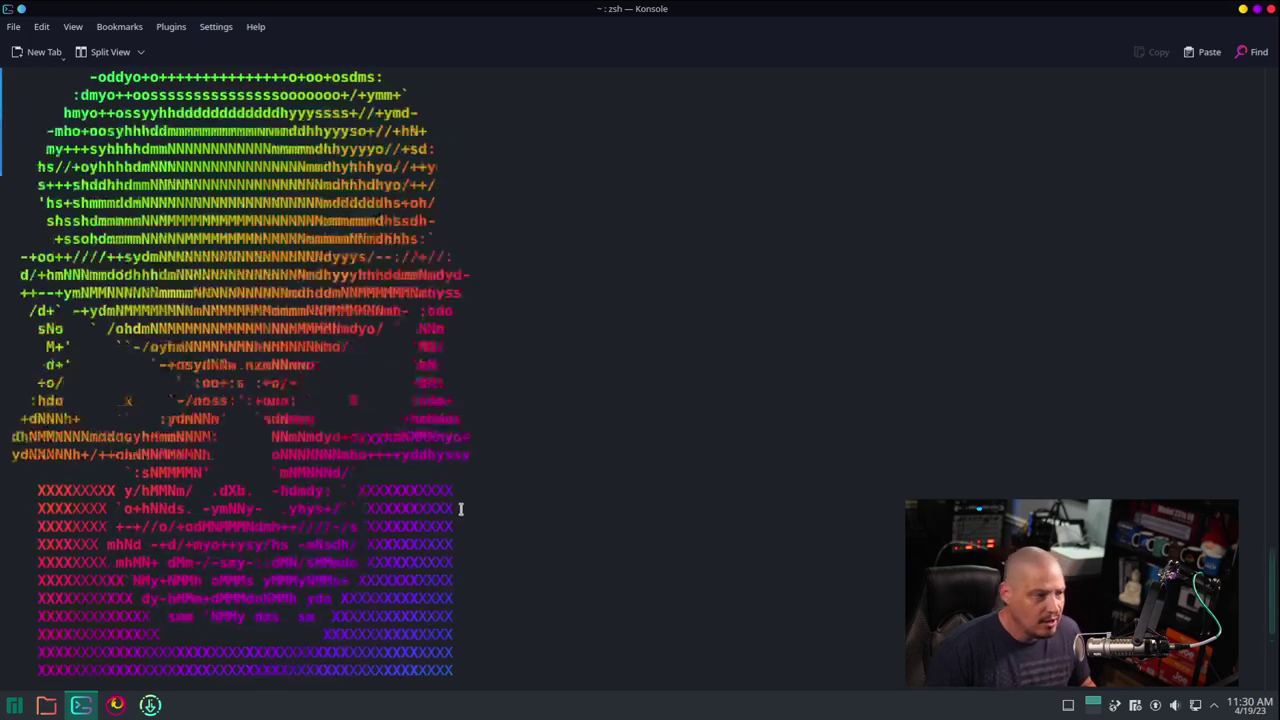
{"action": "scroll", "coordinate": [560, 474], "scroll_direction": "down", "scroll_amount": 10}
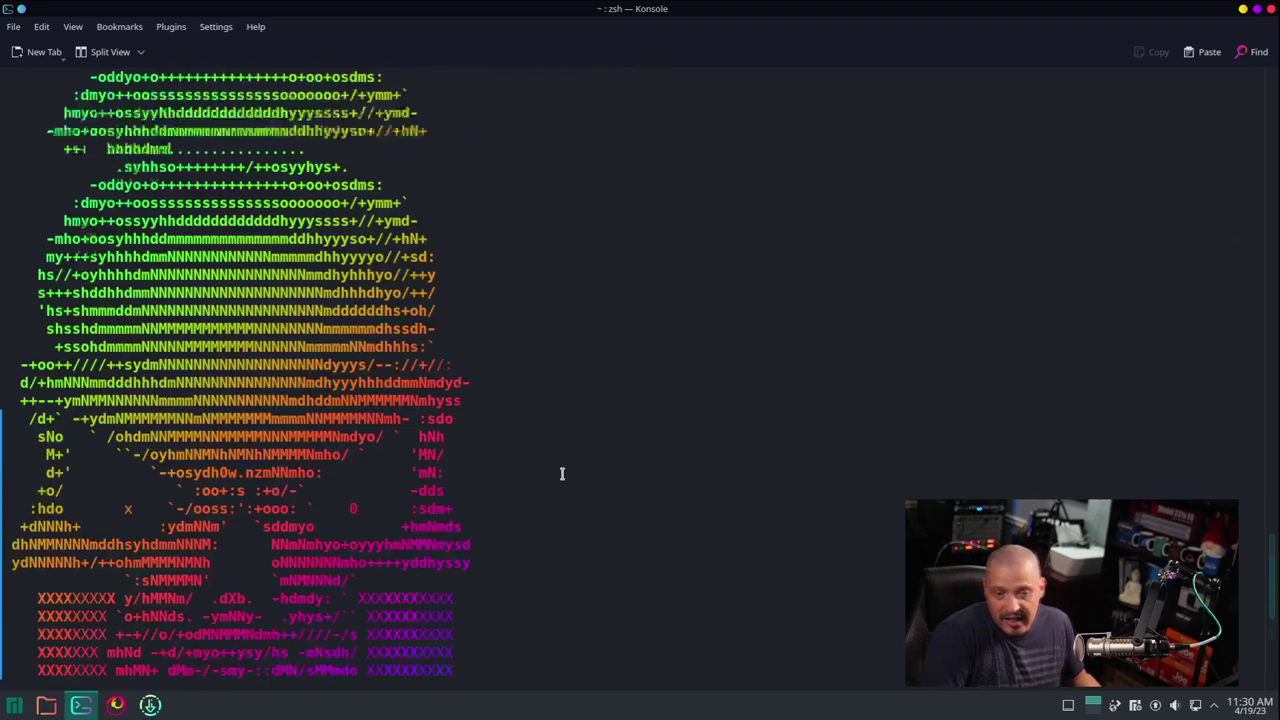
{"action": "key", "text": "ctrl+d"}
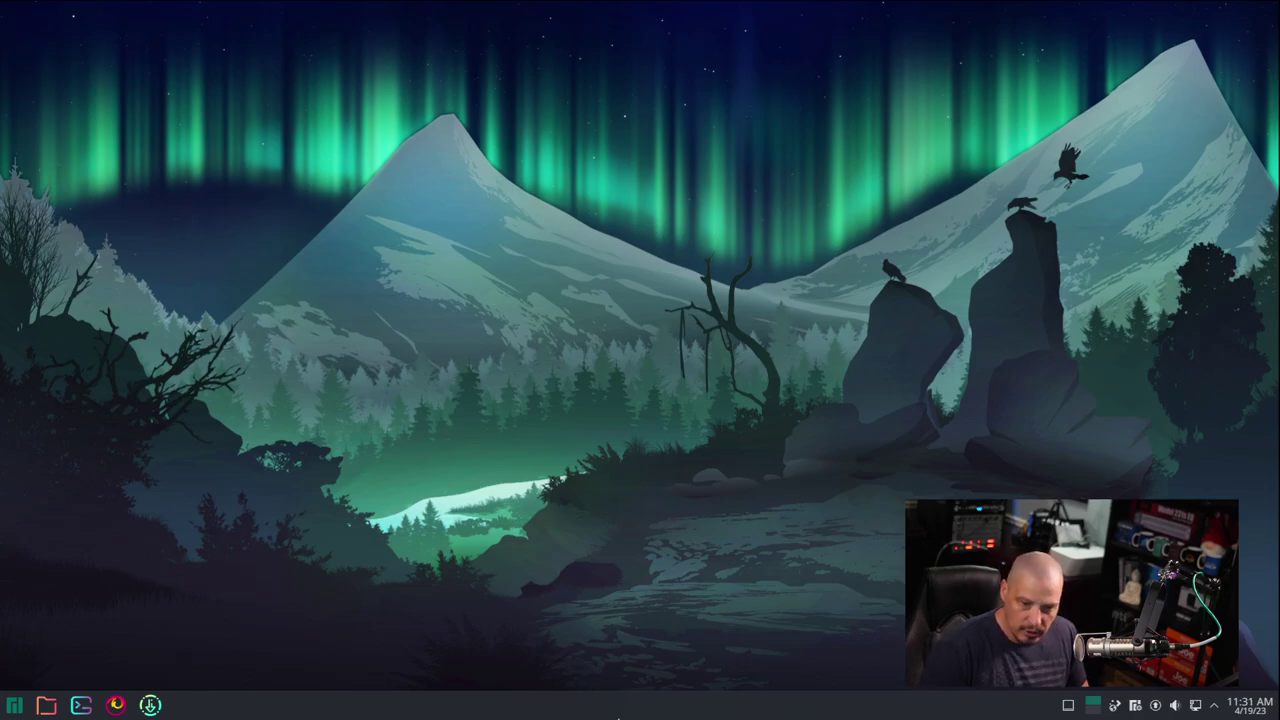
- List the home directory with exa in a new terminal, and enlarge the text
{"action": "key", "text": "ctrl+alt+t"}
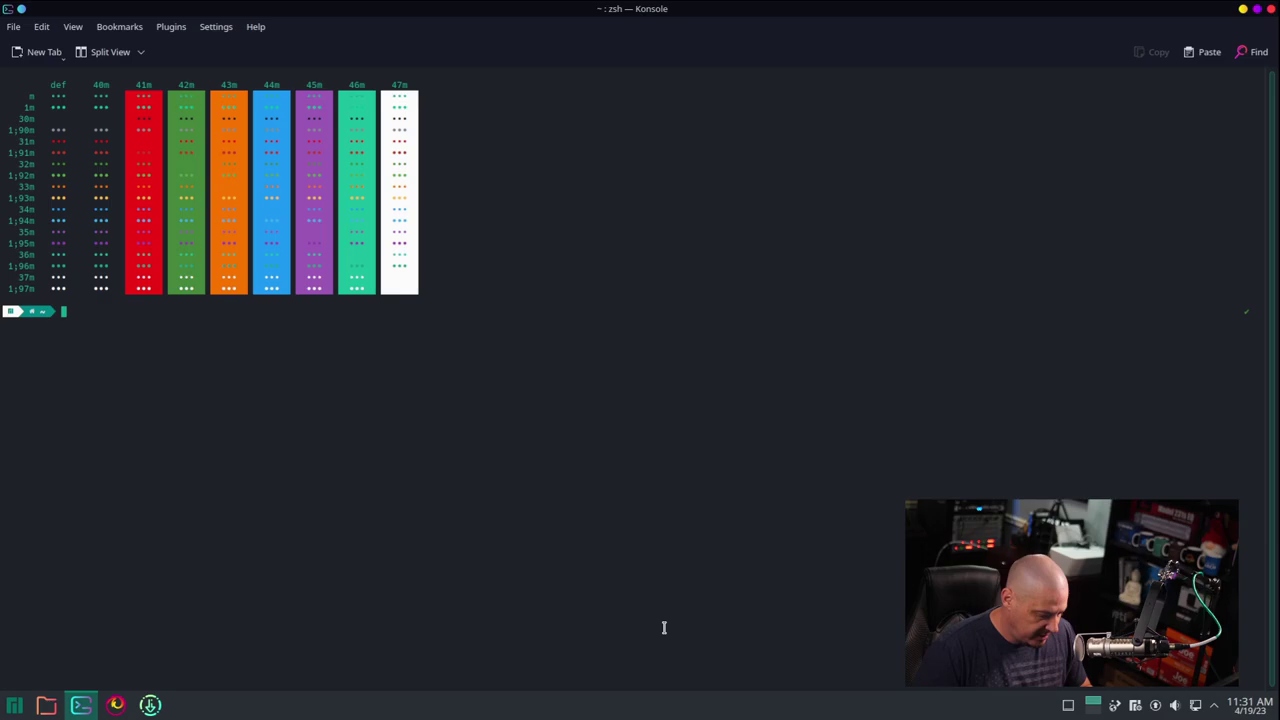
{"action": "type", "text": "cle"}
{"action": "key", "text": "Return"}
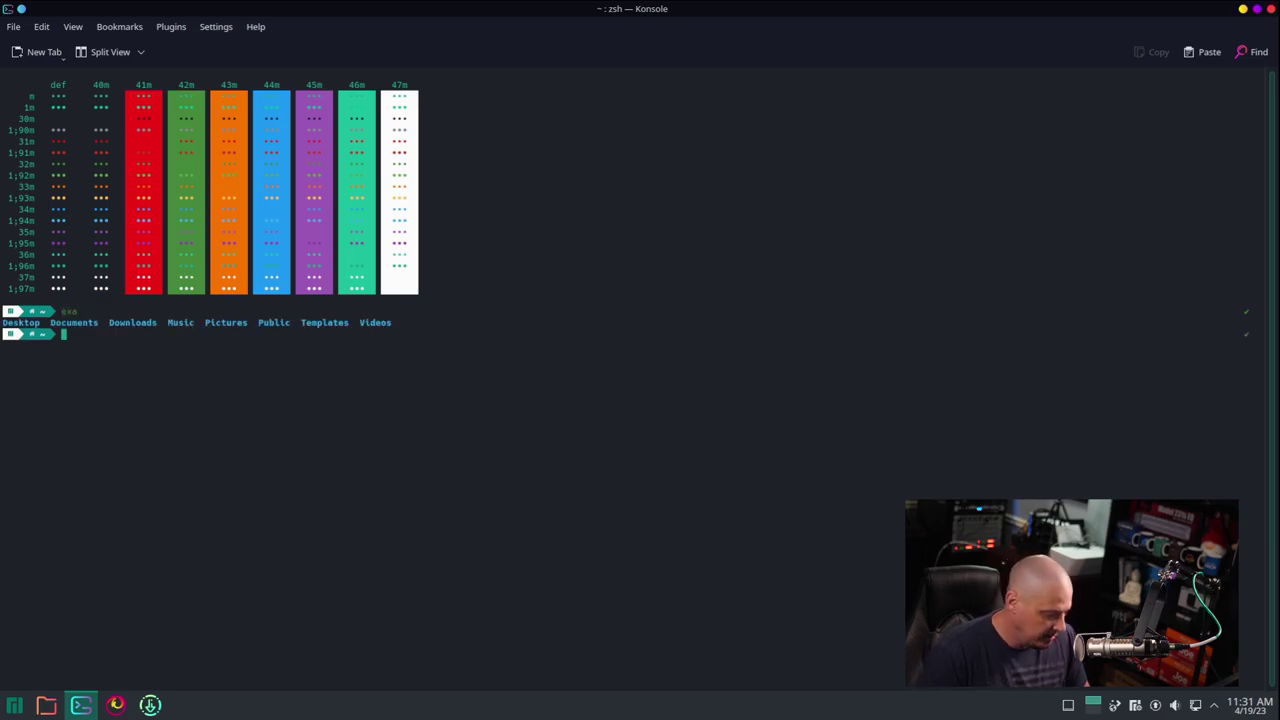
{"action": "key", "text": "ctrl+plus"}
{"action": "key", "text": "ctrl+plus"}
{"action": "key", "text": "ctrl+plus"}
{"action": "key", "text": "ctrl+plus"}
{"action": "key", "text": "ctrl+plus"}
{"action": "key", "text": "ctrl+plus"}
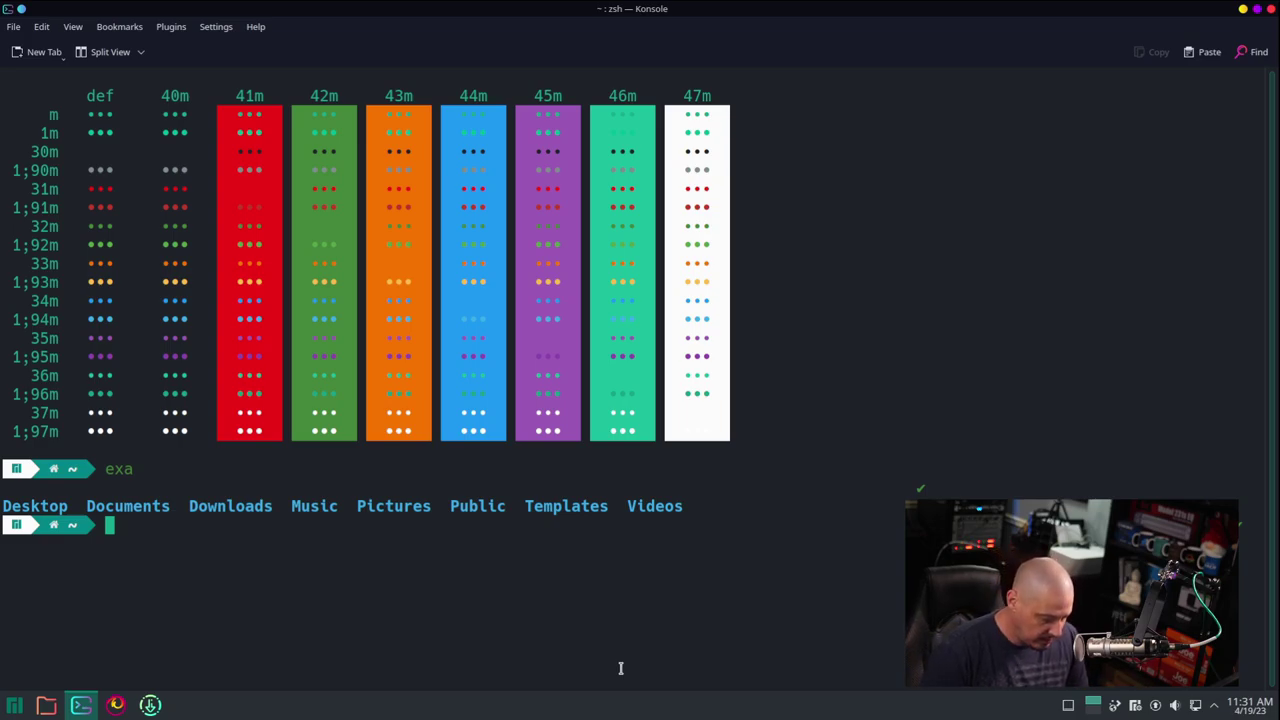
- Open .zshrc in nano by reusing the earlier command from the shell history
{"action": "type", "text": "nan"}
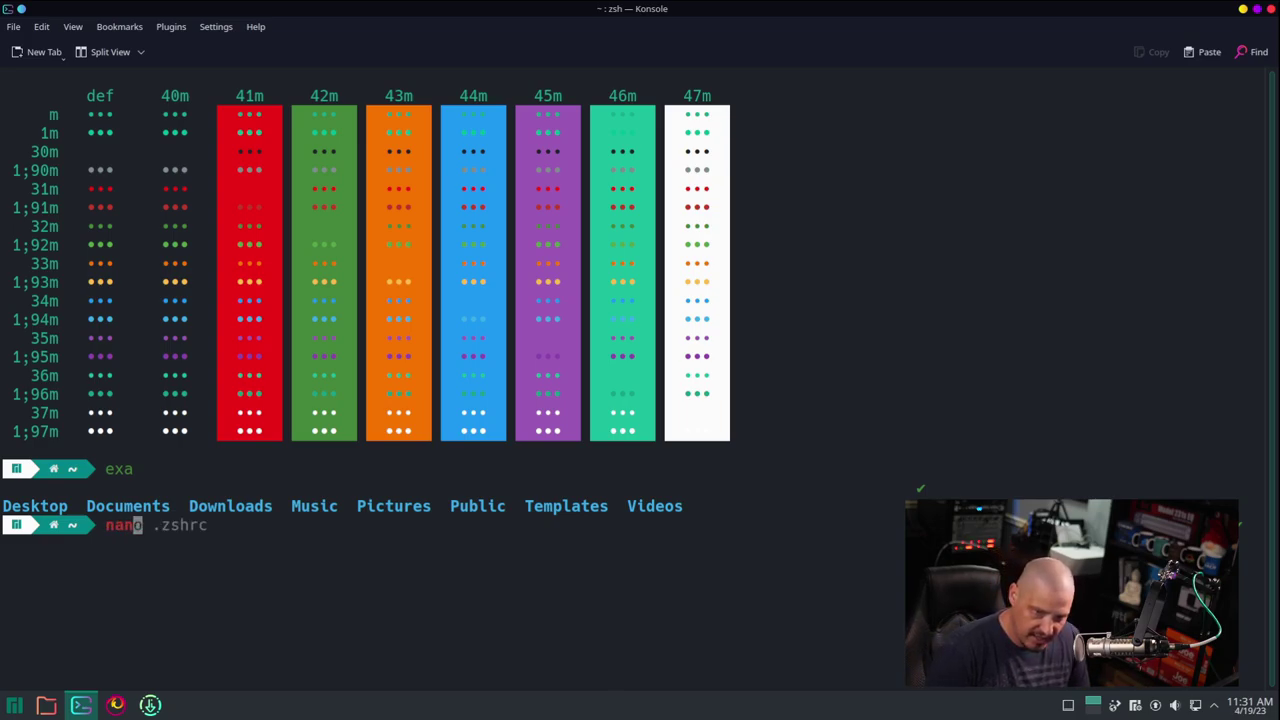
{"action": "key", "text": "Right"}
{"action": "key", "text": "Return"}
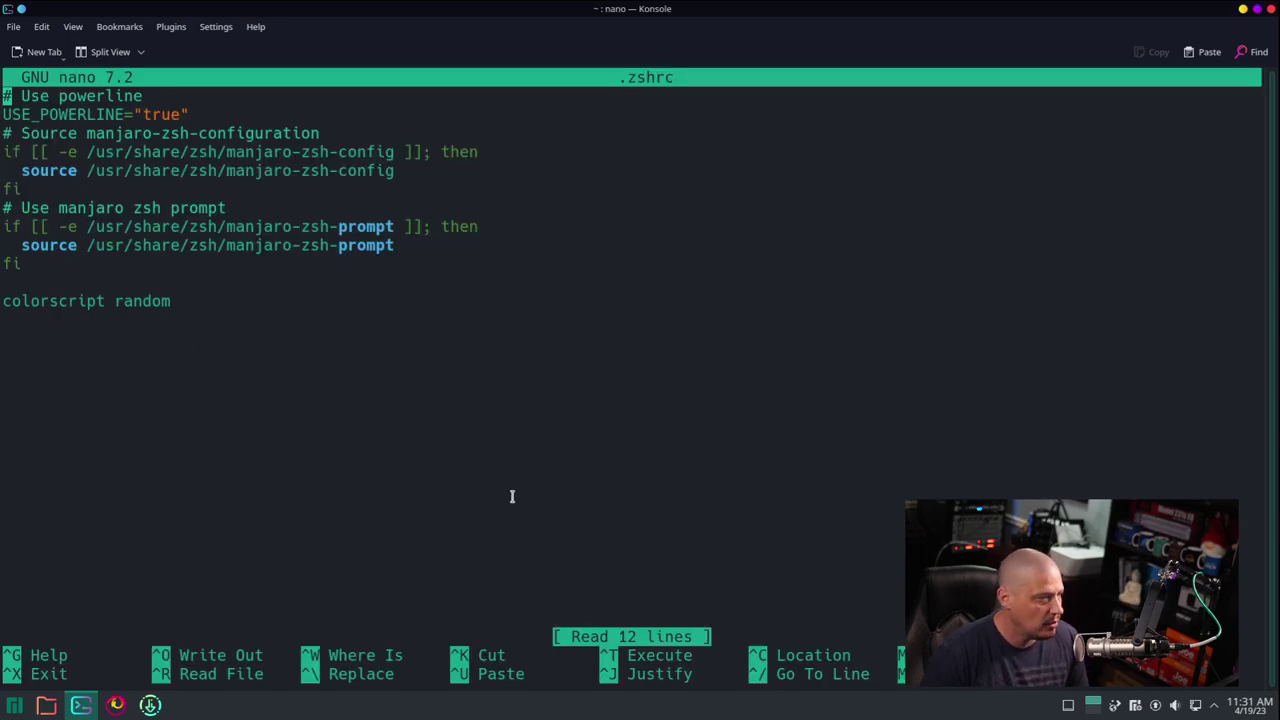
- Insert blank lines above the colorscript random line in .zshrc to make room for a new entry
{"action": "key", "text": "Down"}
{"action": "key", "text": "Down"}
{"action": "key", "text": "Down"}
{"action": "key", "text": "Down"}
{"action": "key", "text": "Down"}
{"action": "key", "text": "Down"}
{"action": "key", "text": "Down"}
{"action": "key", "text": "Down"}
{"action": "key", "text": "Down"}
{"action": "key", "text": "Down"}
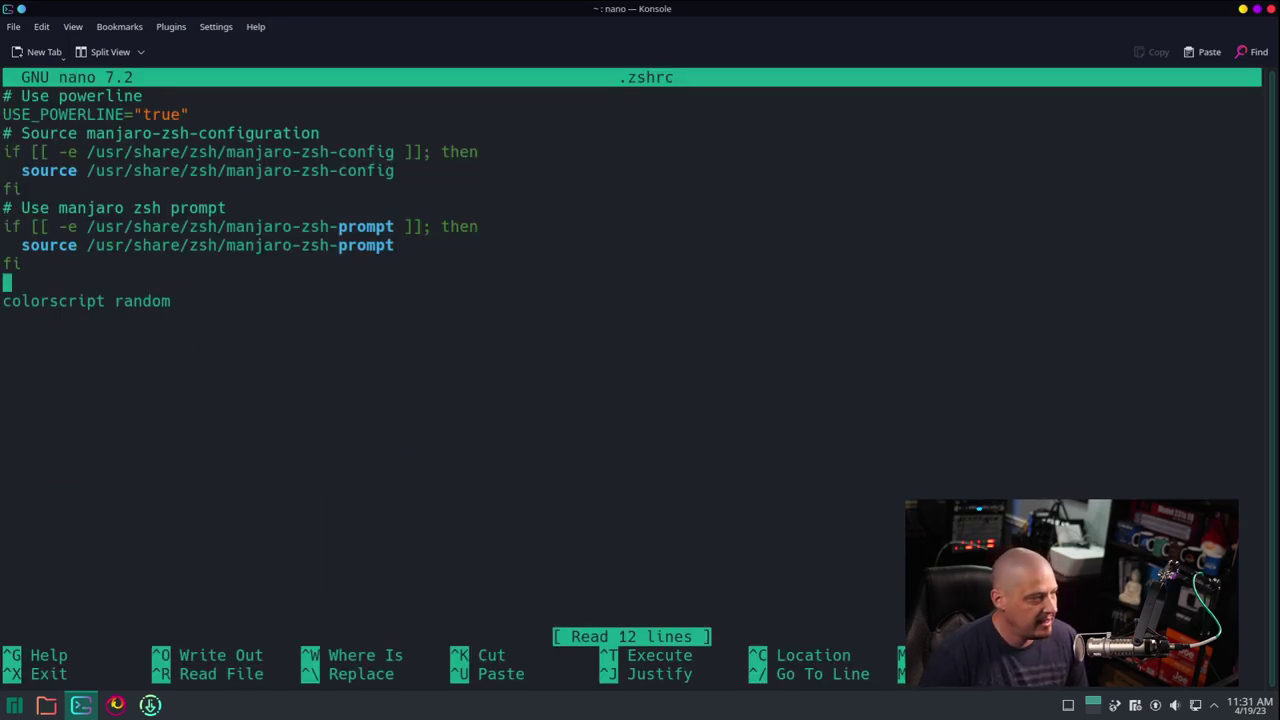
{"action": "type", "text": "i"}
{"action": "key", "text": "BackSpace"}
{"action": "key", "text": "Return"}
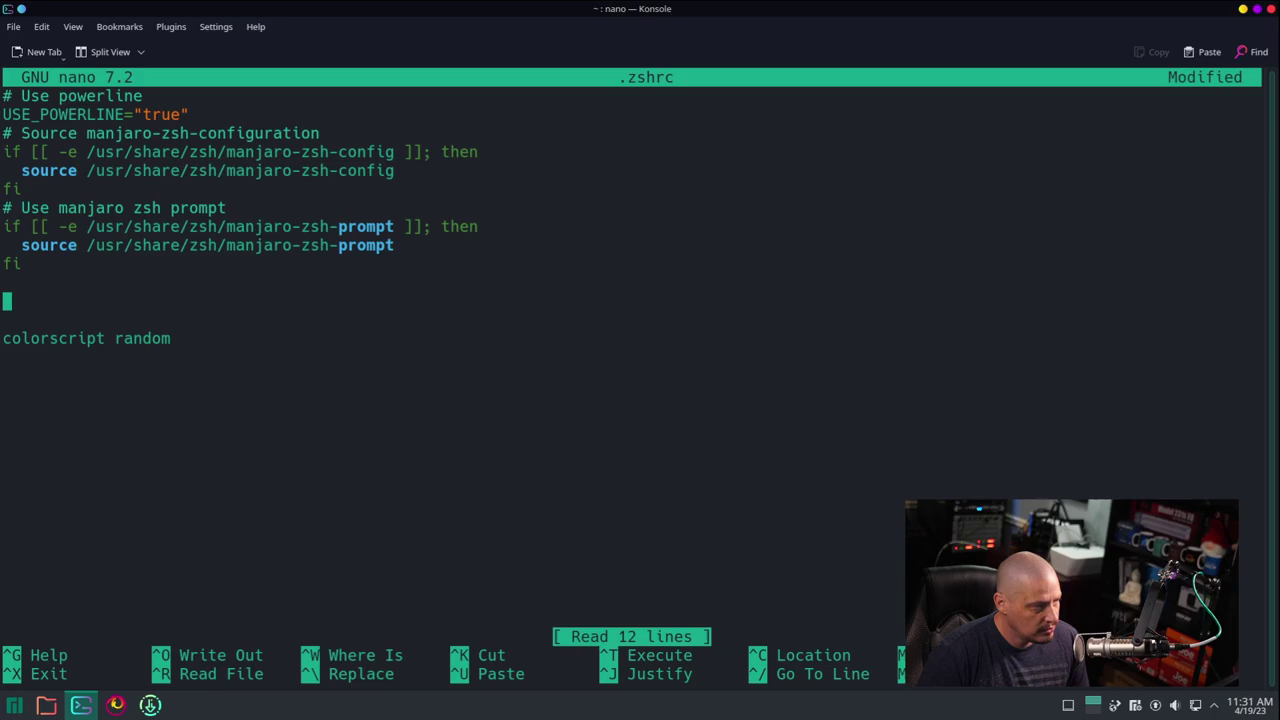
- Add the line alias ls='exa -al --color=always --group-directories-first' above colorscript random in .zshrc
{"action": "type", "text": "alias"}
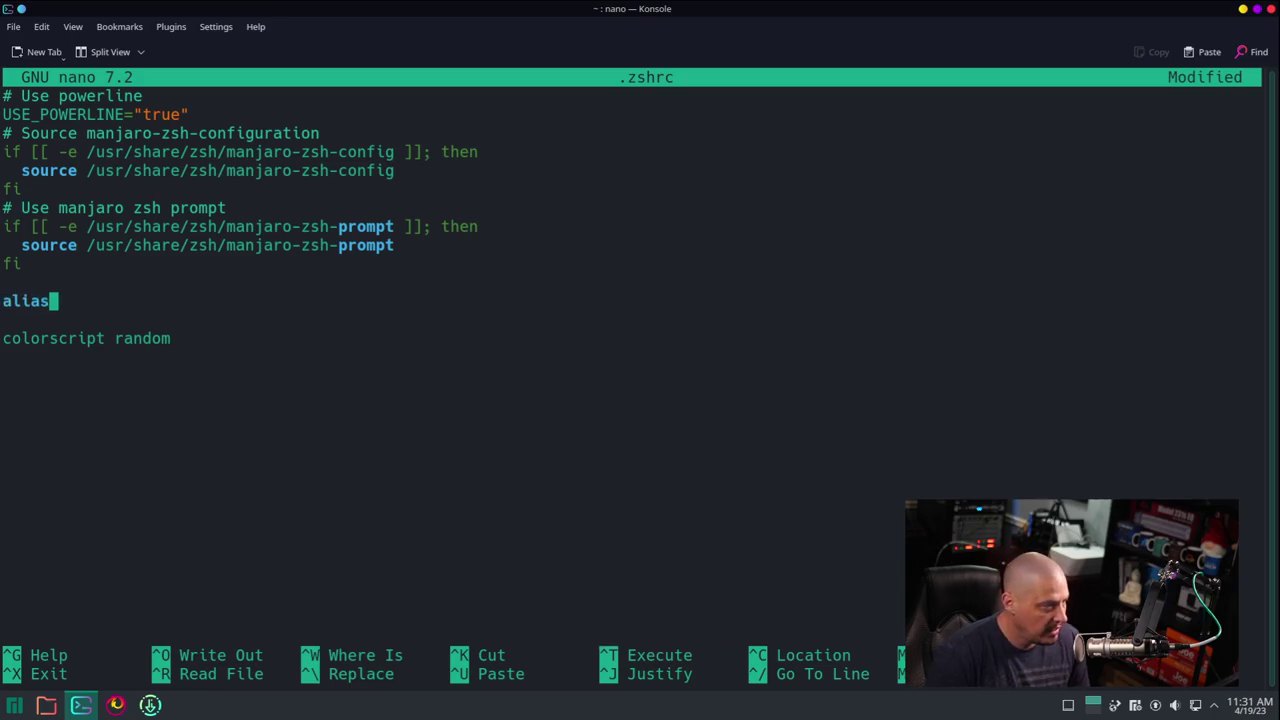
{"action": "type", "text": " ls"}
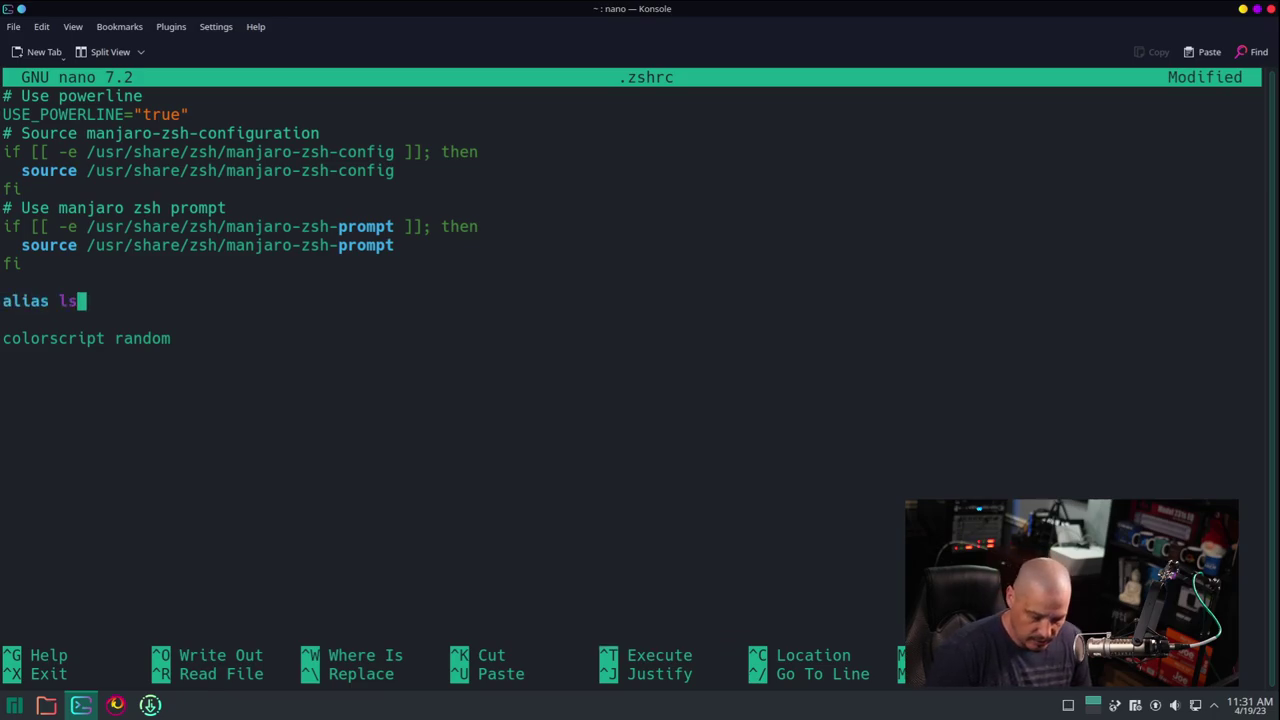
{"action": "type", "text": "='"}
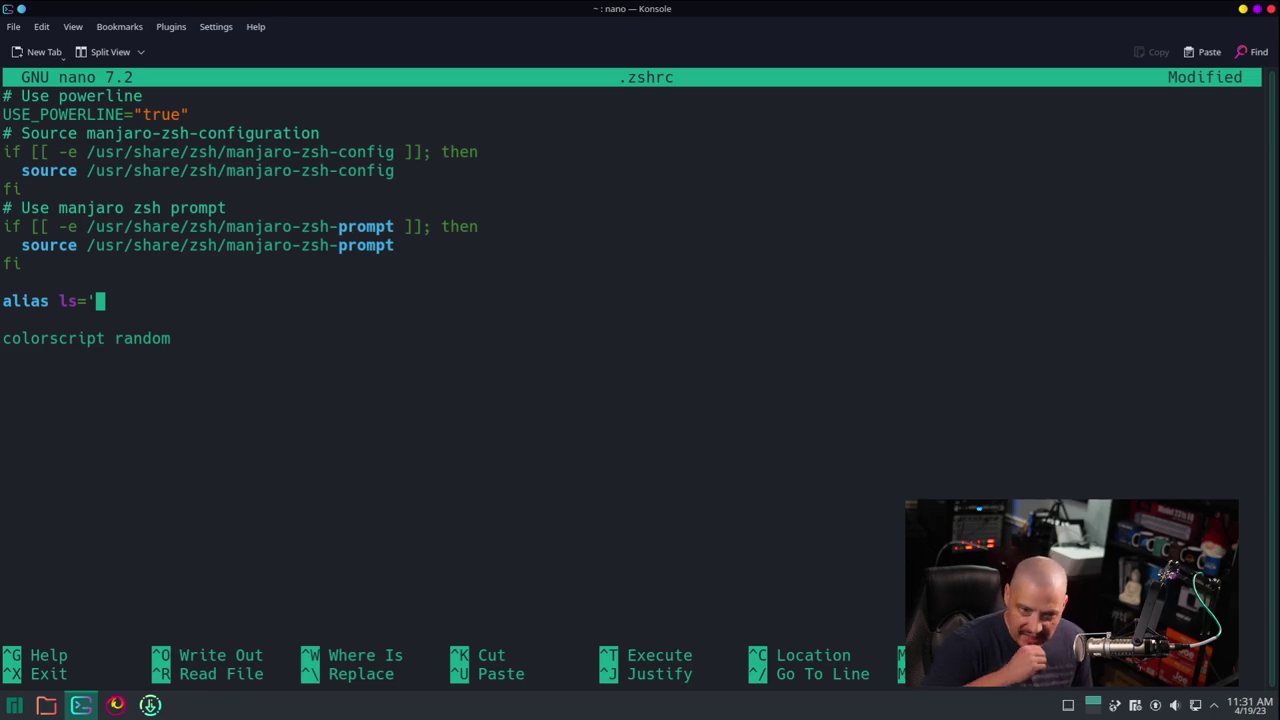
{"action": "type", "text": "exa"}
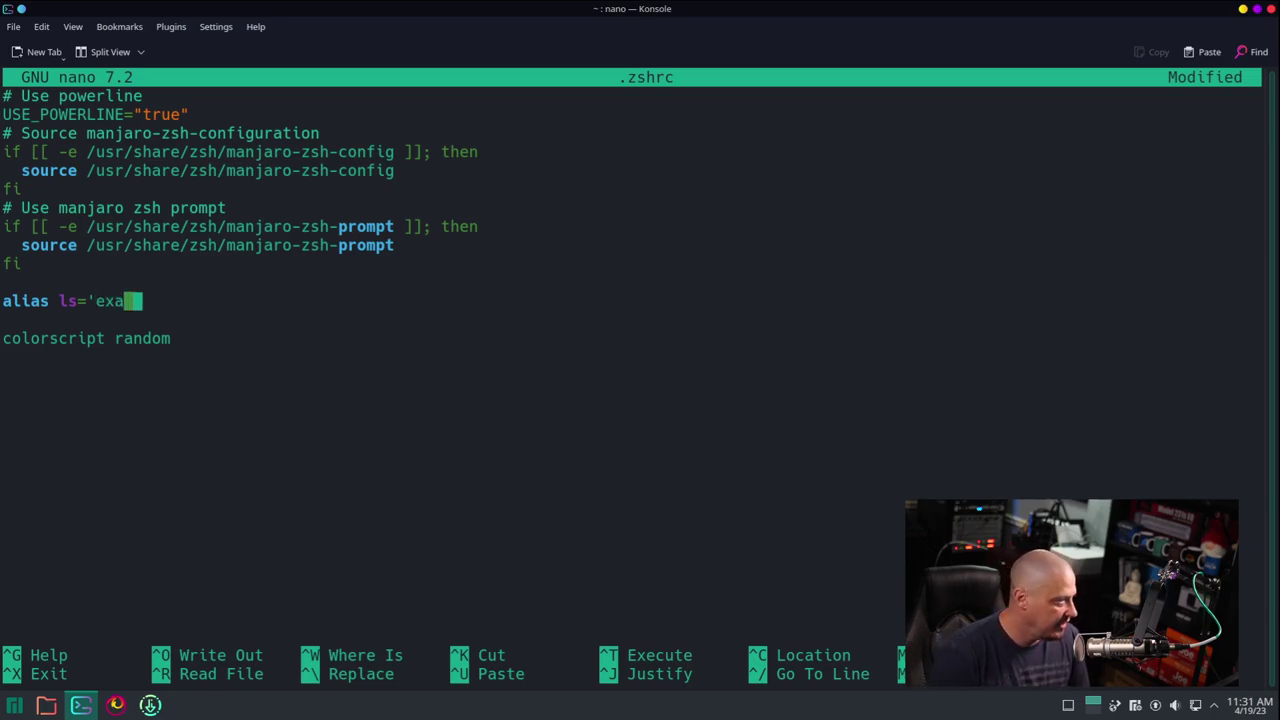
{"action": "type", "text": " -al"}
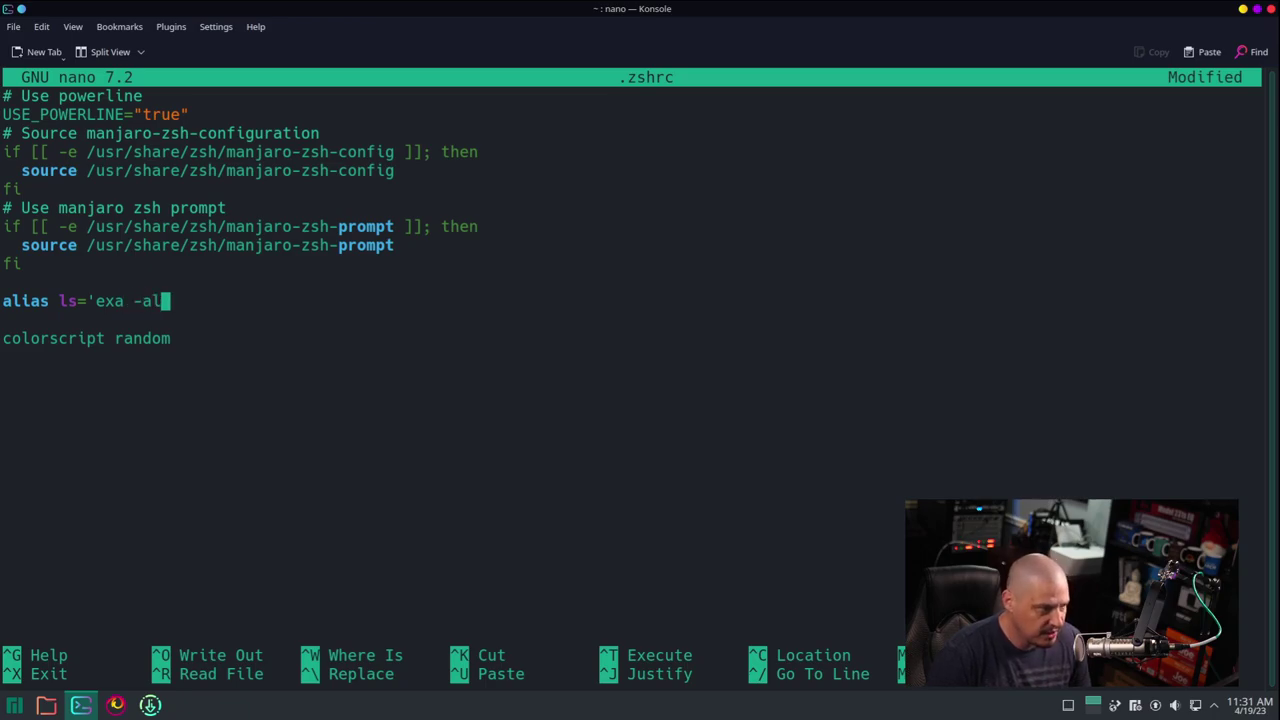
{"action": "type", "text": " --co"}
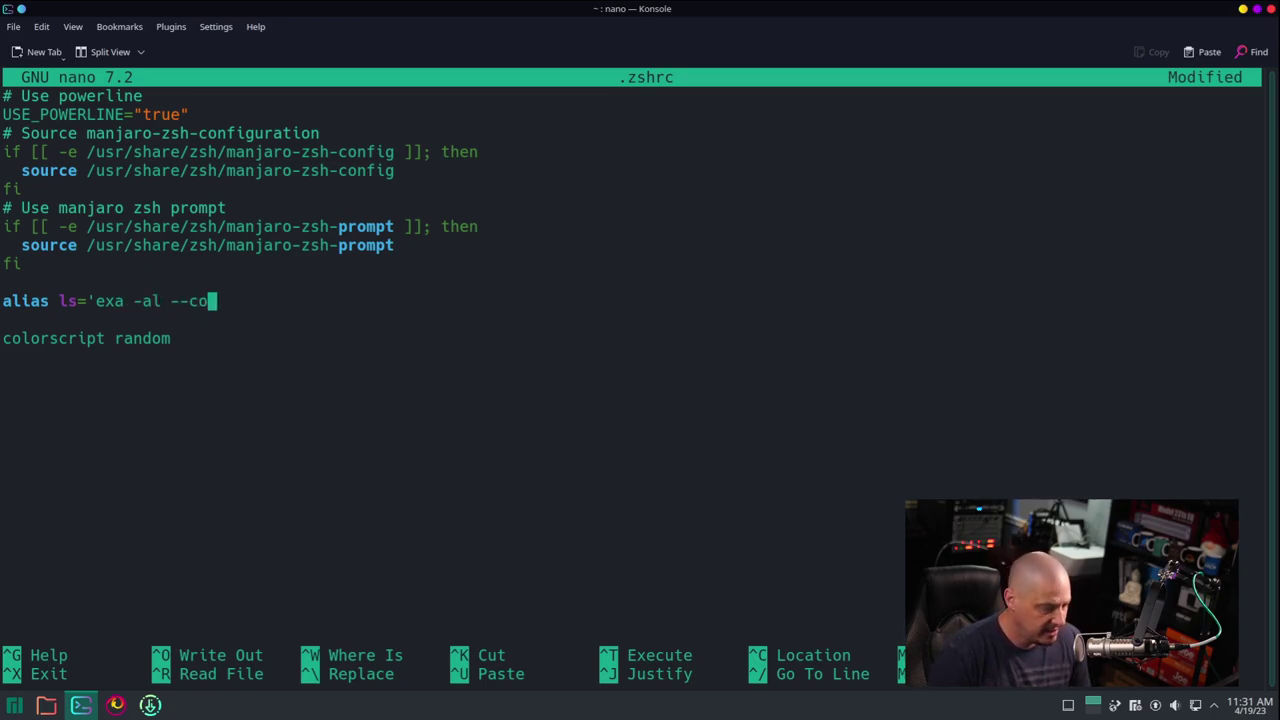
{"action": "type", "text": "lor=alwa"}
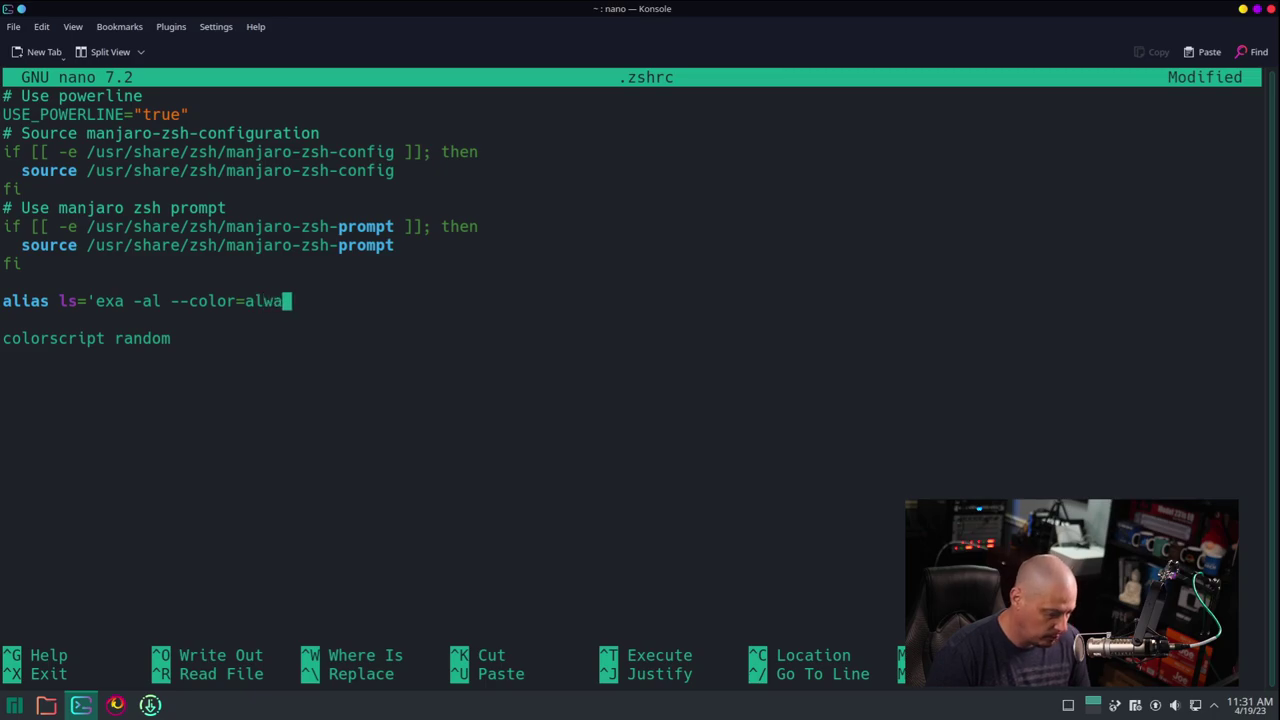
{"action": "type", "text": "ys --groups"}
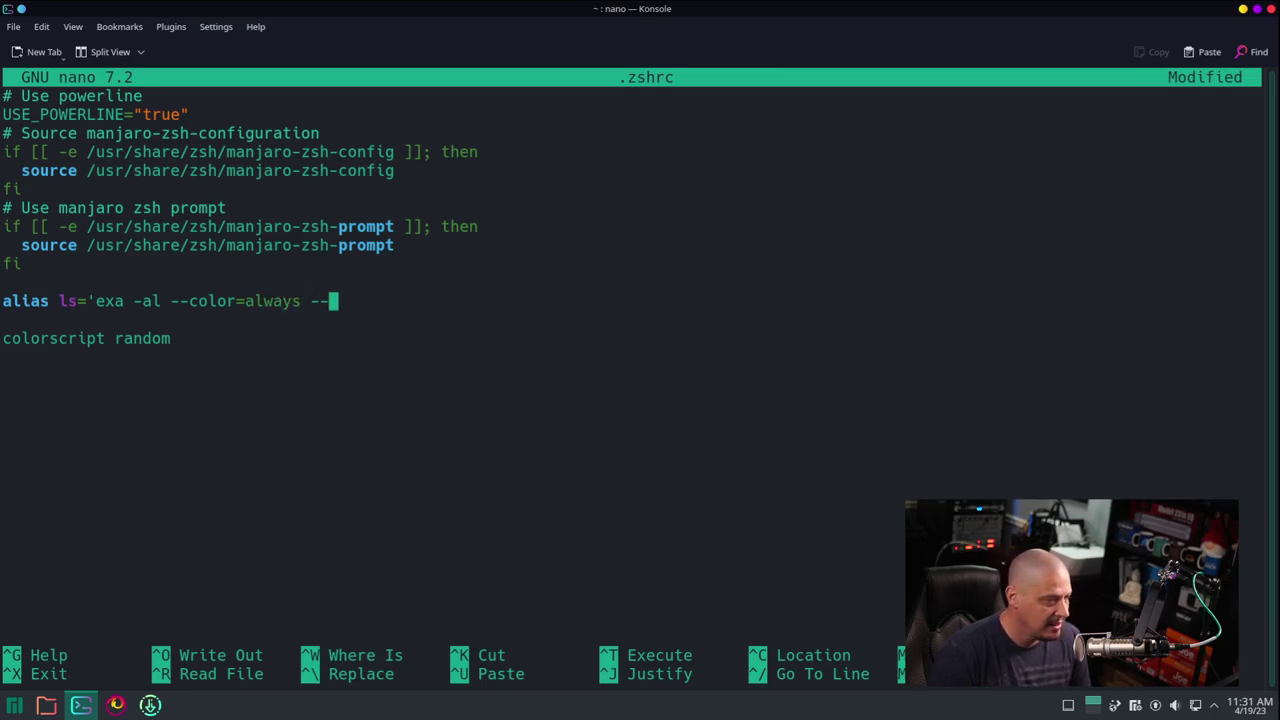
{"action": "key", "text": "BackSpace"}
{"action": "key", "text": "BackSpace"}
{"action": "type", "text": "p-directories-"}
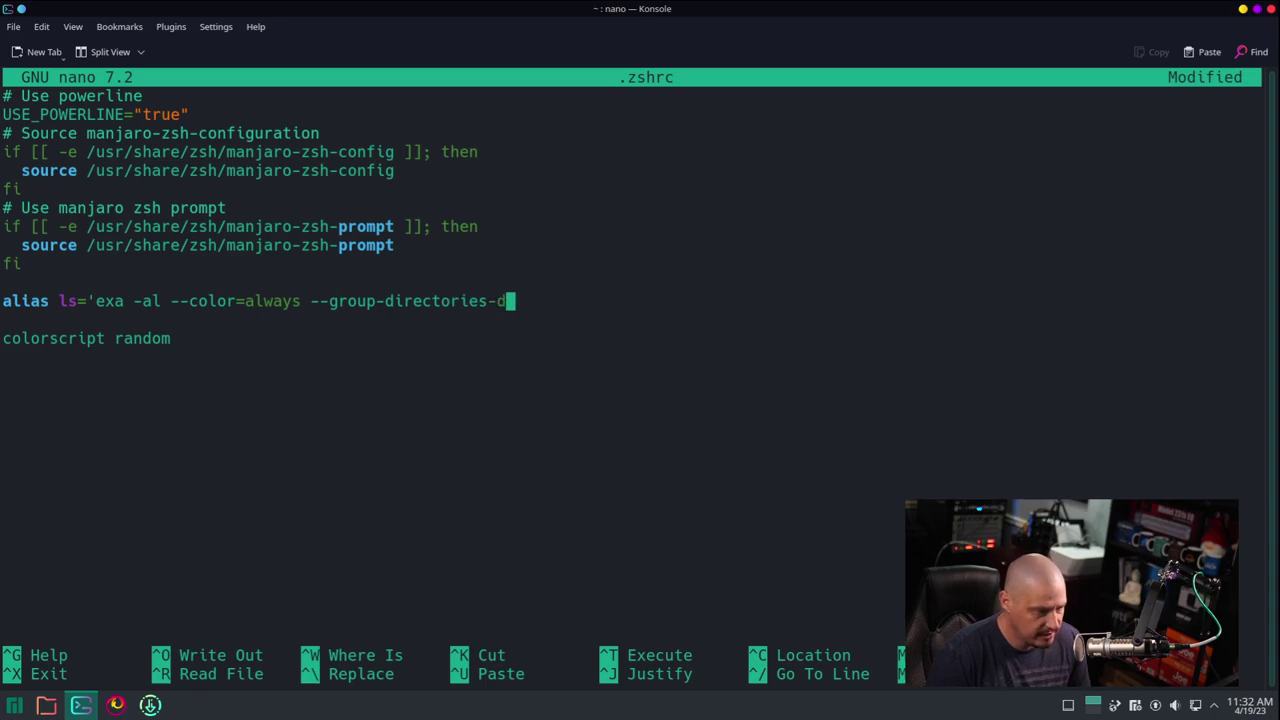
{"action": "type", "text": "first"}
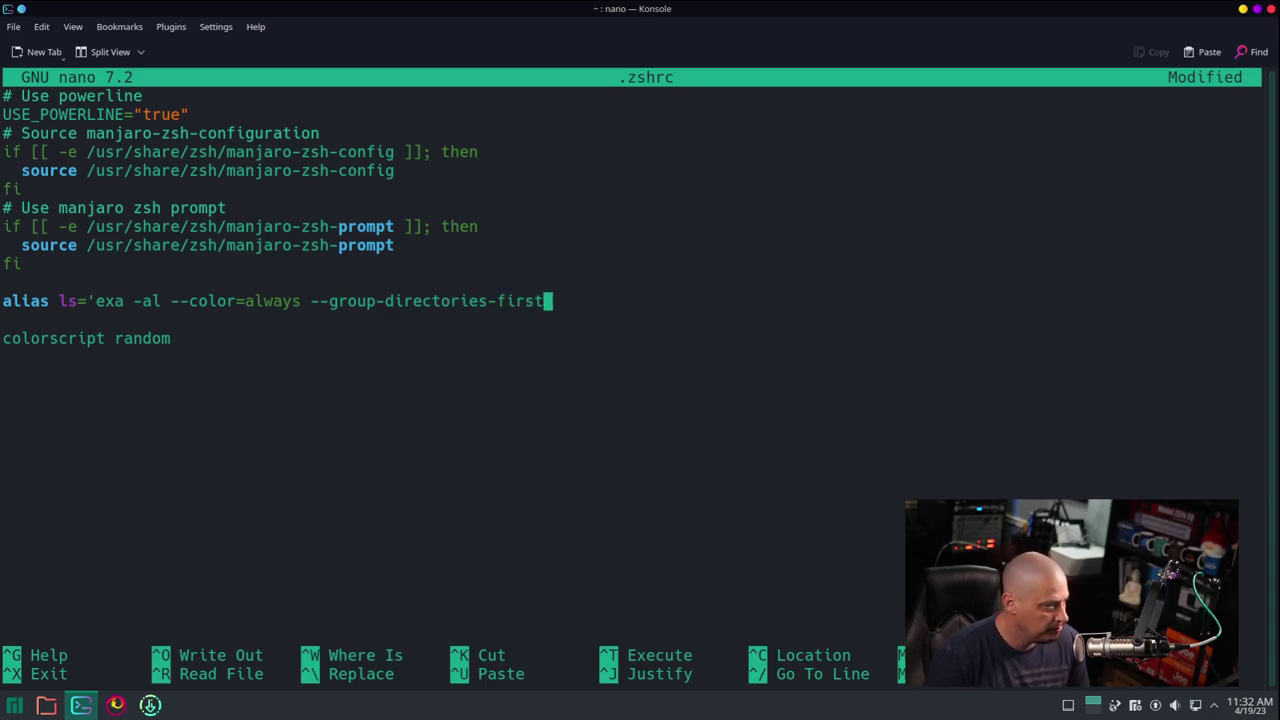
{"action": "type", "text": "'"}
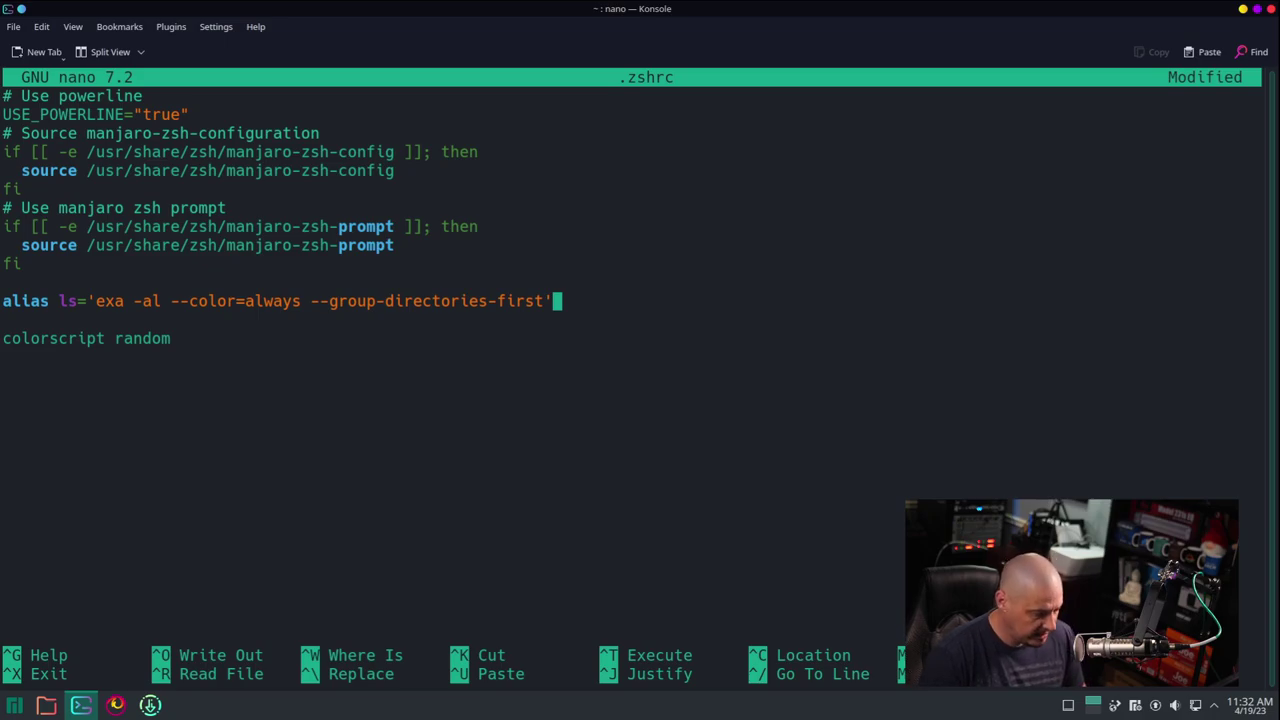
- Save .zshrc and exit nano, and reload the shell configuration with source .zshrc
{"action": "key", "text": "ctrl+x"}
{"action": "key", "text": "y"}
{"action": "key", "text": "Return"}
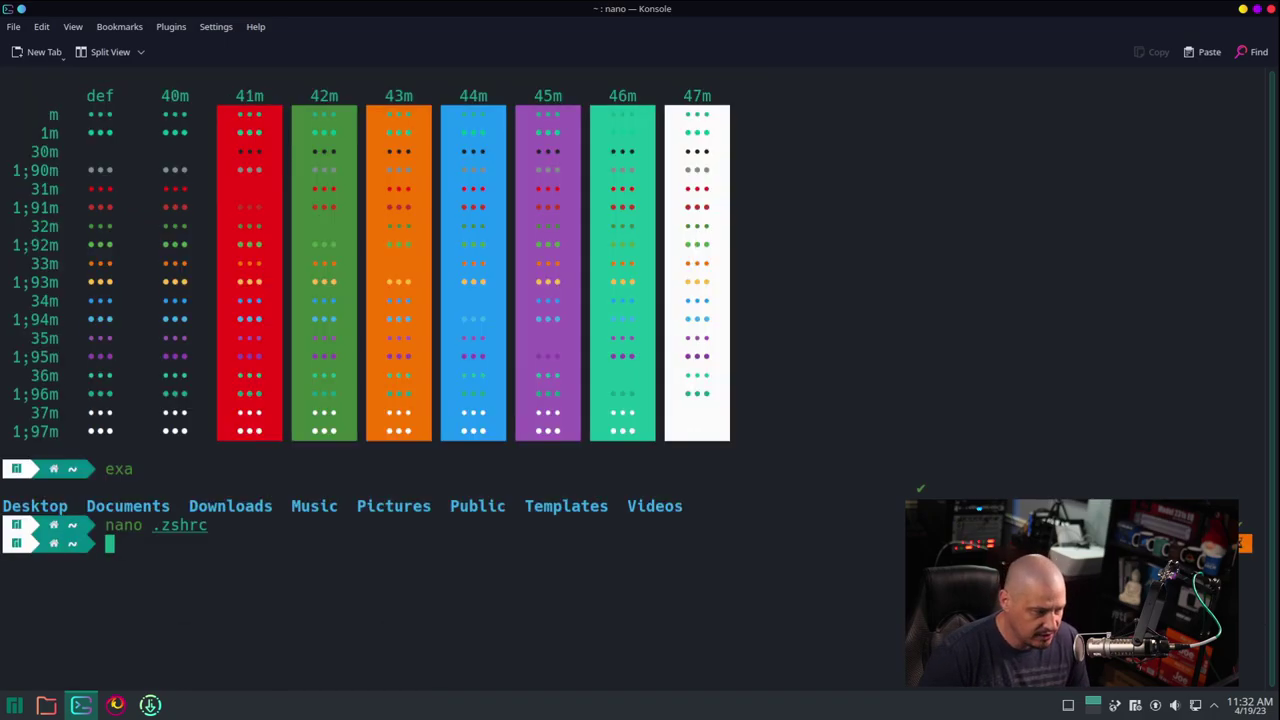
{"action": "type", "text": "source "}
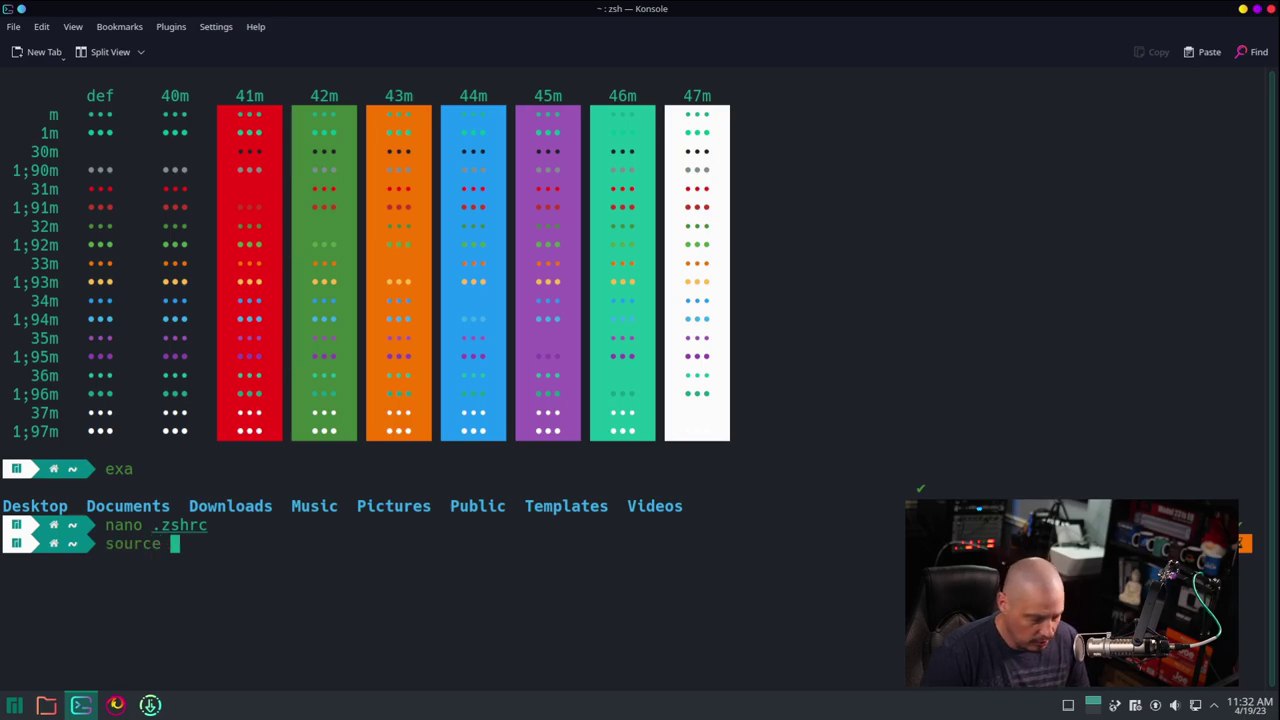
{"action": "type", "text": ".zshrc"}
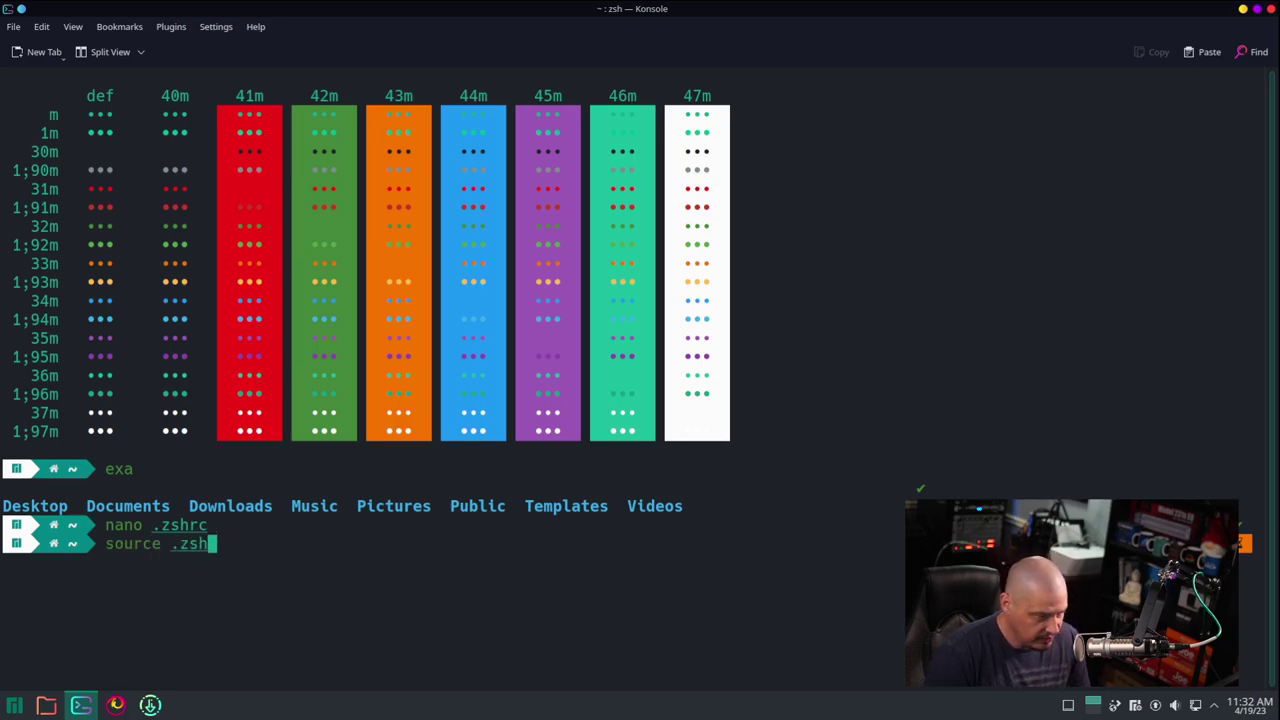
{"action": "key", "text": "Return"}
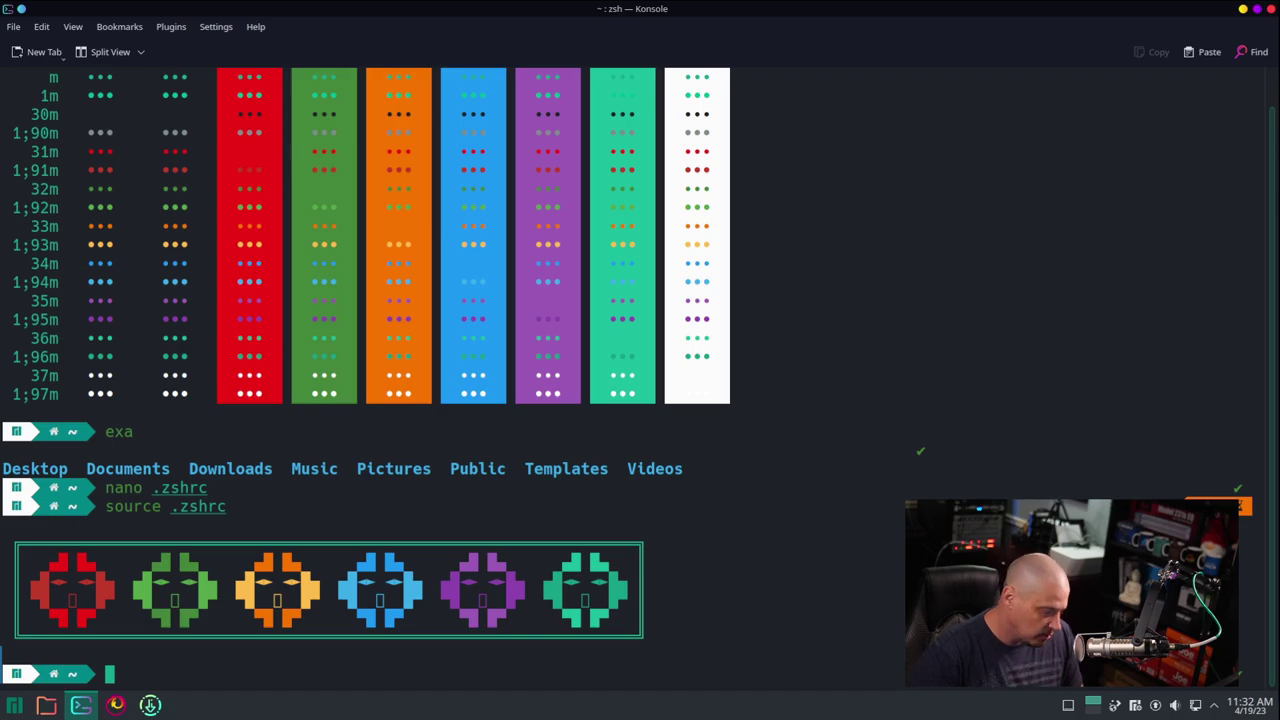
- Run ls in the home directory to test the alias, and examine how directories and files are grouped in the listing
{"action": "type", "text": "ls"}
{"action": "key", "text": "Return"}
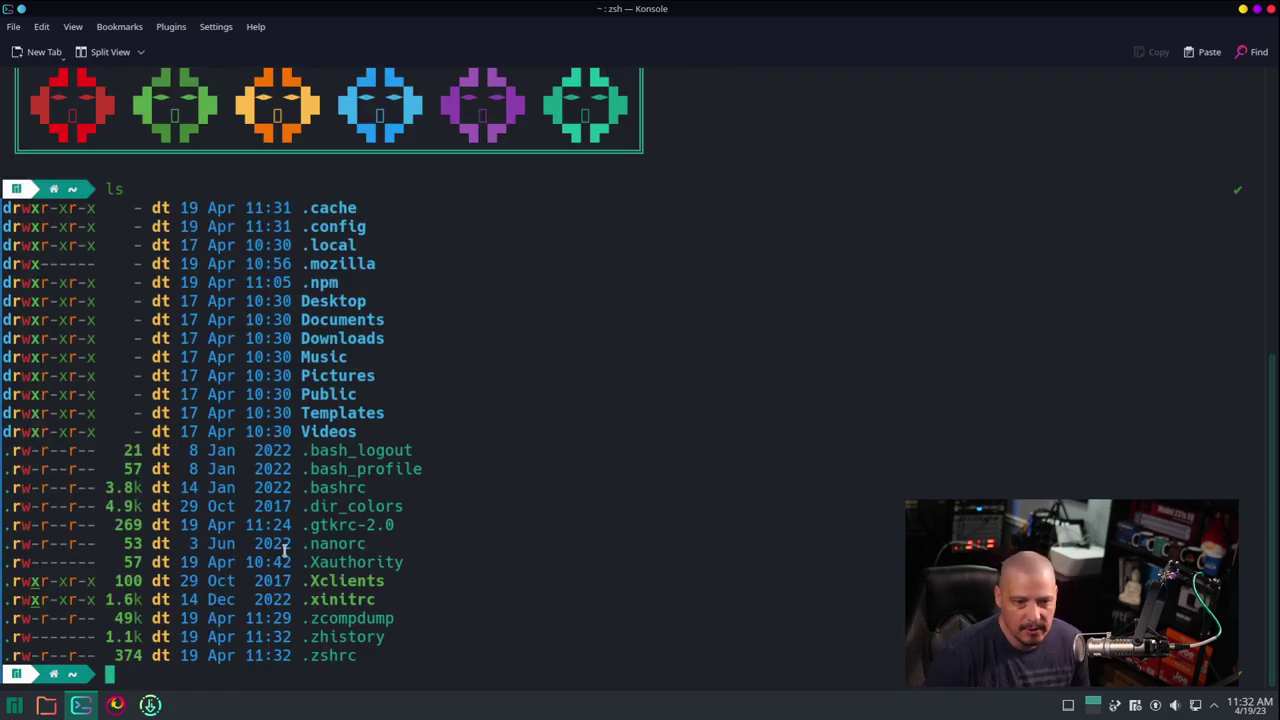
{"action": "left_click_drag", "start_coordinate": [377, 663], "coordinate": [505, 702]}
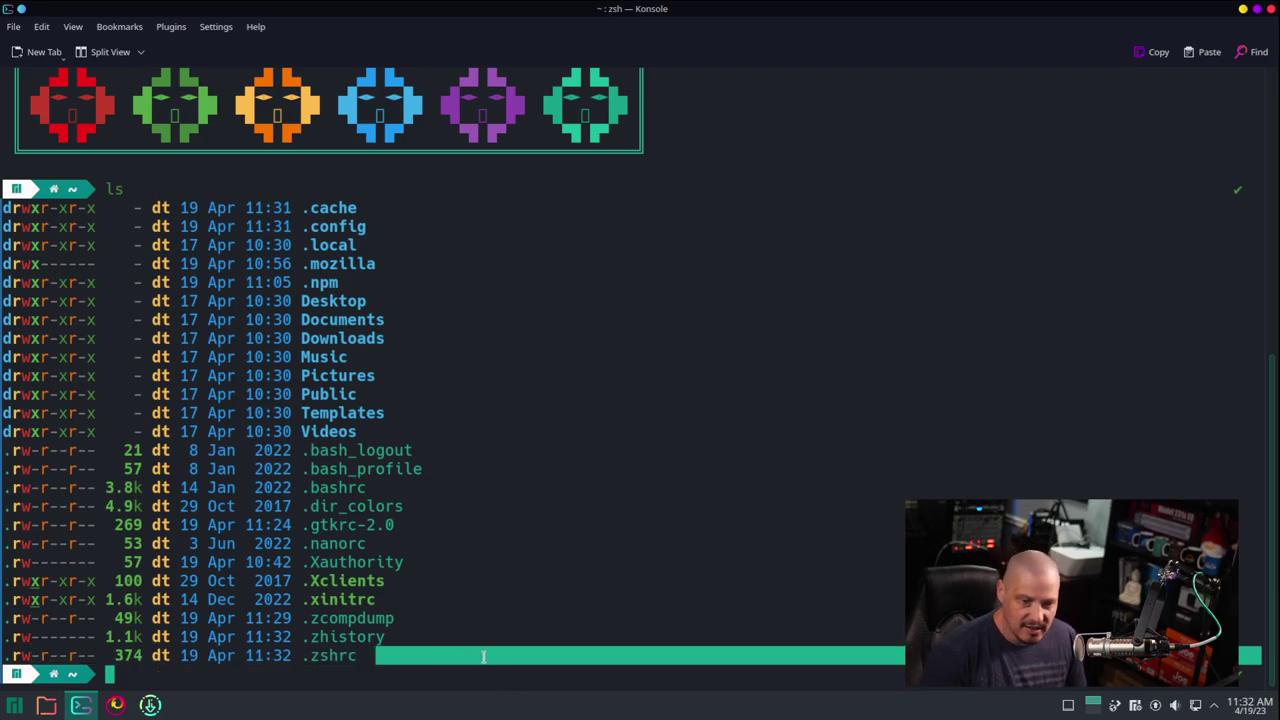
{"action": "left_click", "coordinate": [370, 645]}
{"action": "left_click_drag", "start_coordinate": [409, 667], "coordinate": [340, 432]}
{"action": "left_click_drag", "start_coordinate": [466, 428], "coordinate": [254, 208]}
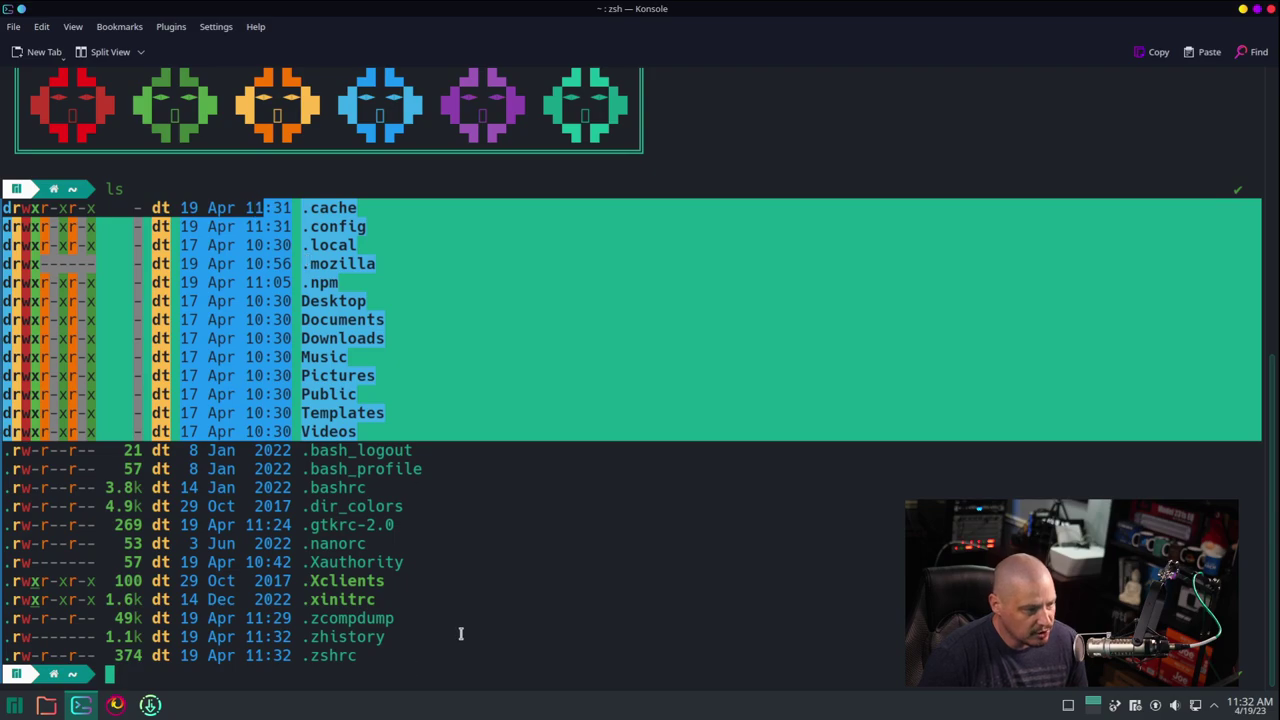
{"action": "left_click_drag", "start_coordinate": [461, 636], "coordinate": [338, 450]}
{"action": "left_click_drag", "start_coordinate": [105, 655], "coordinate": [526, 690]}
{"action": "left_click", "coordinate": [527, 679]}
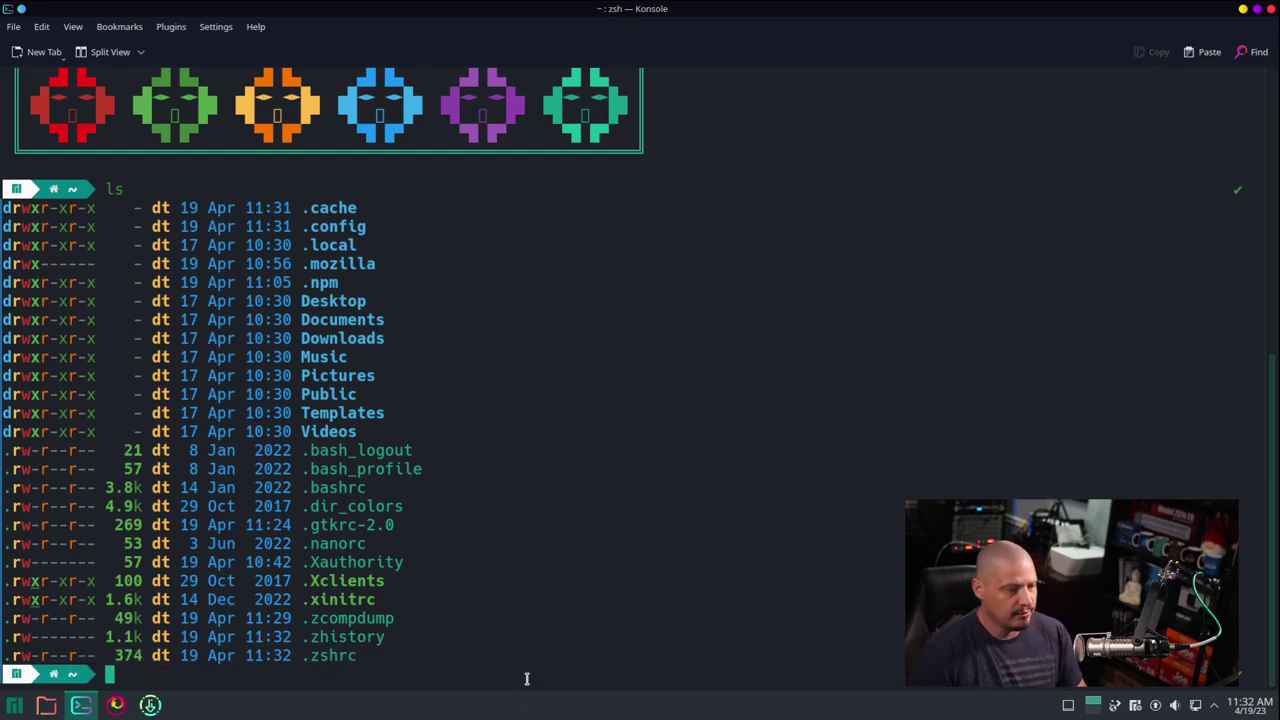
- List the home directory once more with ls, and clear the terminal
{"action": "type", "text": "ls"}
{"action": "key", "text": "Return"}
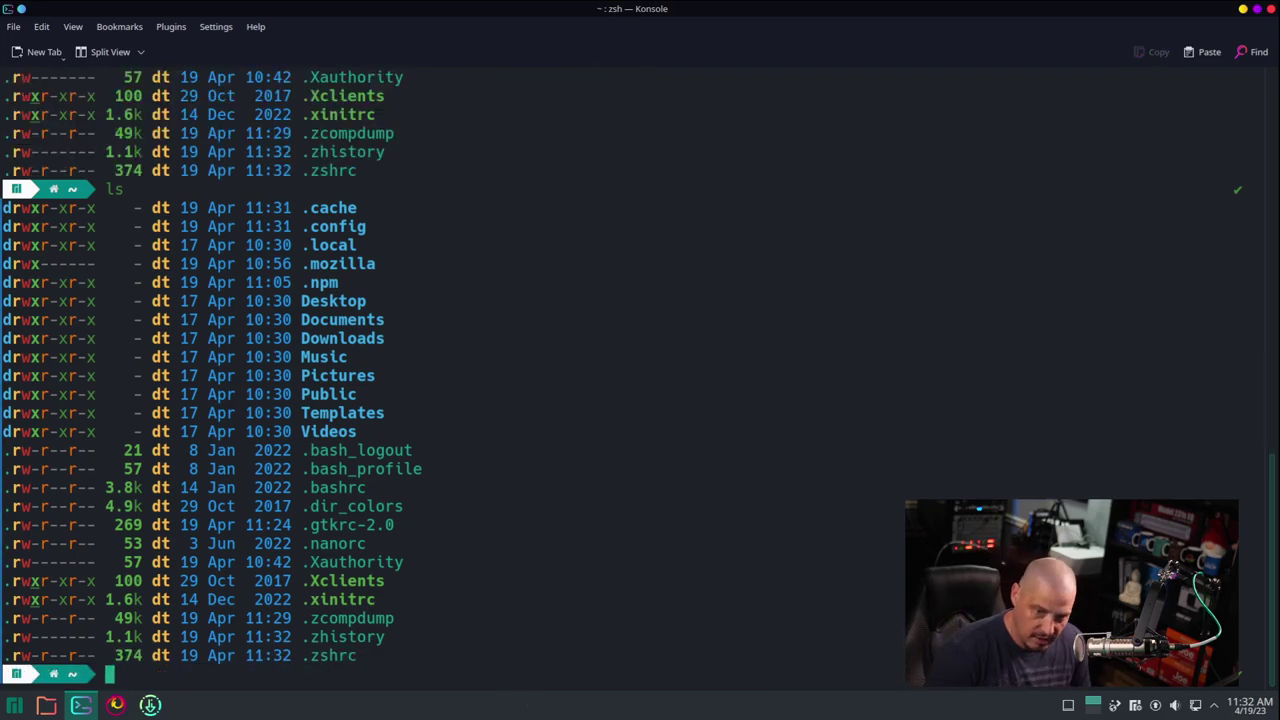
{"action": "key", "text": "ctrl+l"}
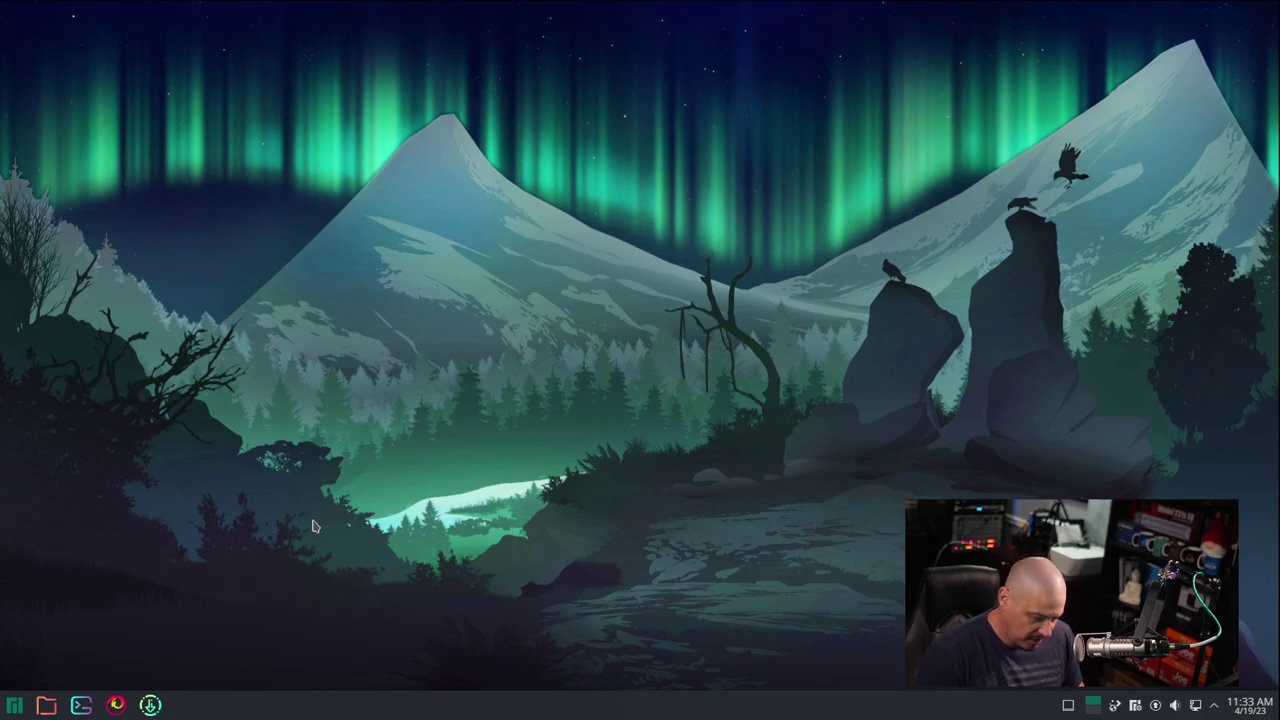
- Open a new terminal window and enlarge its text by six zoom levels
{"action": "key", "text": "ctrl+alt+t"}
{"action": "key", "text": "ctrl+plus"}
{"action": "key", "text": "ctrl+plus"}
{"action": "key", "text": "ctrl+plus"}
{"action": "key", "text": "ctrl+plus"}
{"action": "key", "text": "ctrl+plus"}
{"action": "key", "text": "ctrl+plus"}
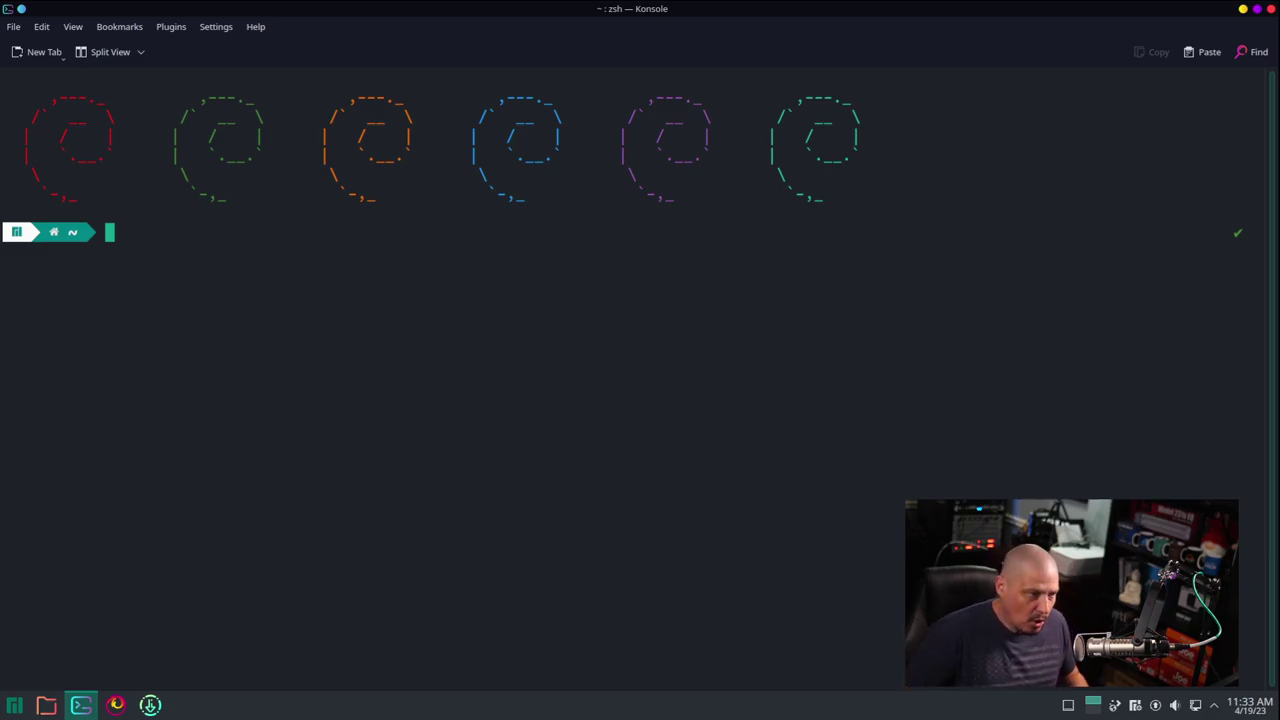
- Install the wallpaper changer with yay -S variety, authorizing it with the sudo password
{"action": "type", "text": "yay -"}
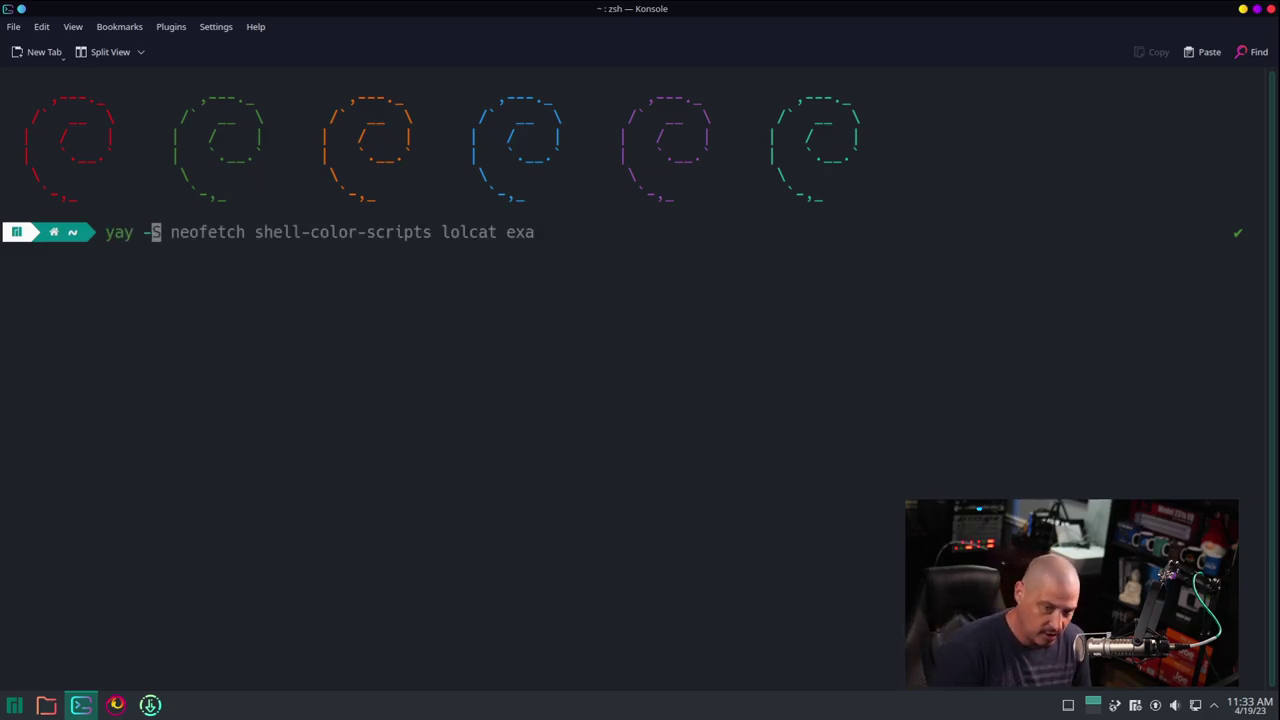
{"action": "type", "text": "S varitey"}
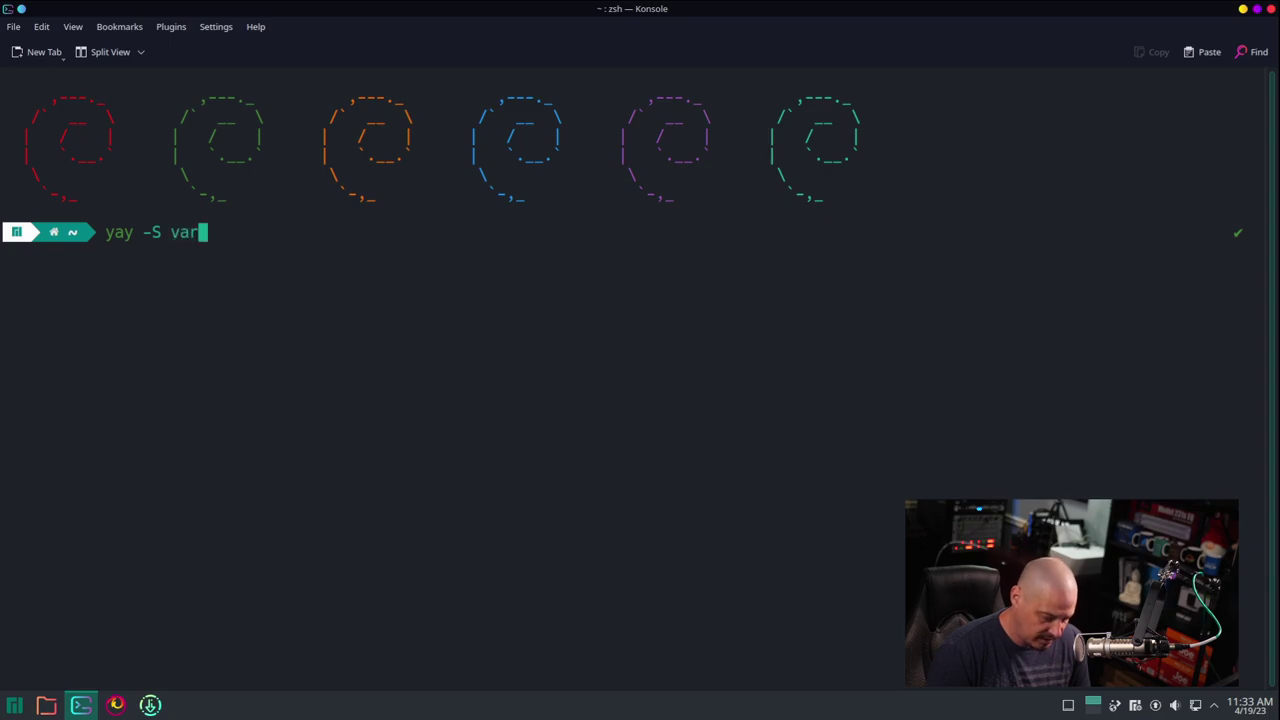
{"action": "key", "text": "BackSpace"}
{"action": "key", "text": "BackSpace"}
{"action": "key", "text": "BackSpace"}
{"action": "type", "text": "ety"}
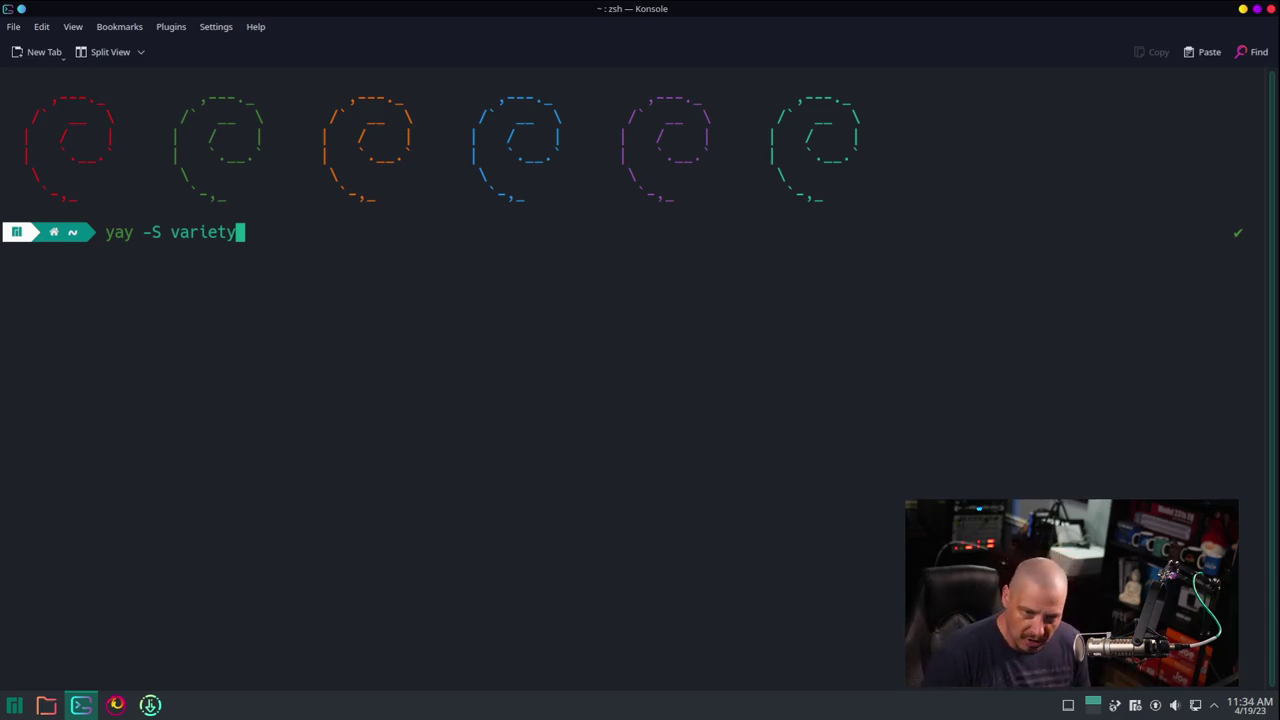
{"action": "key", "text": "Return"}
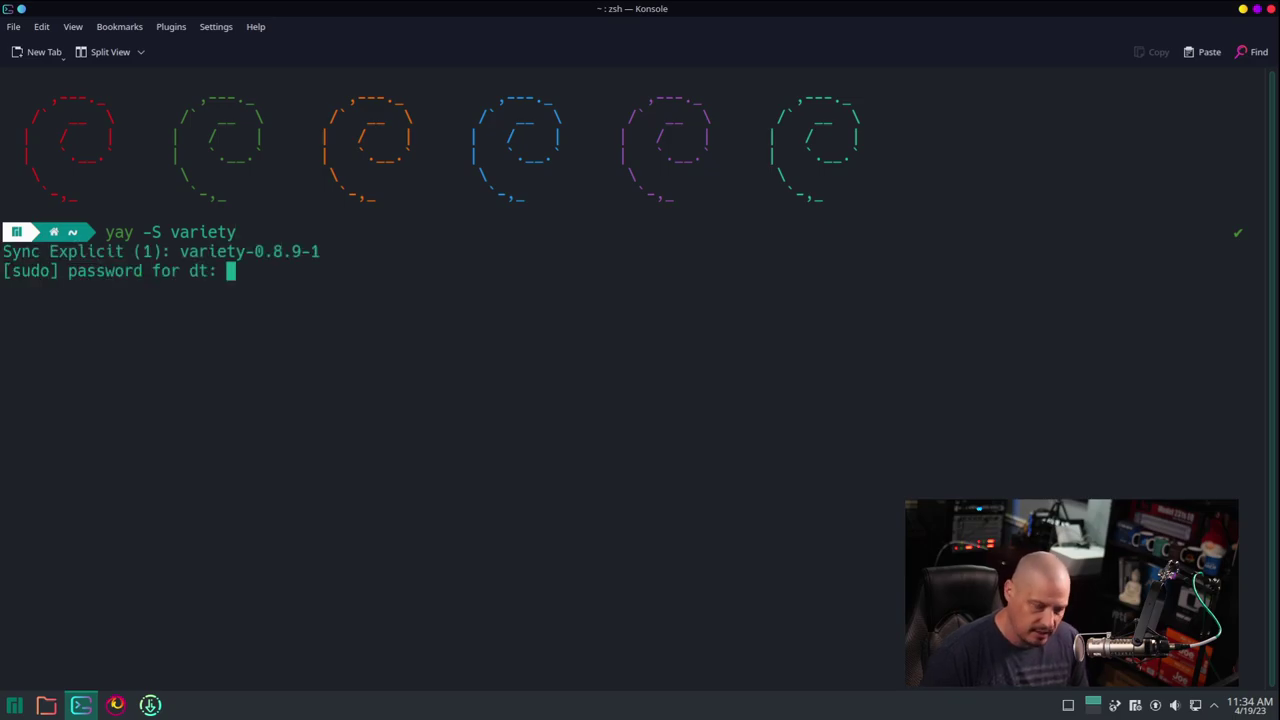
{"action": "key", "text": "Return"}
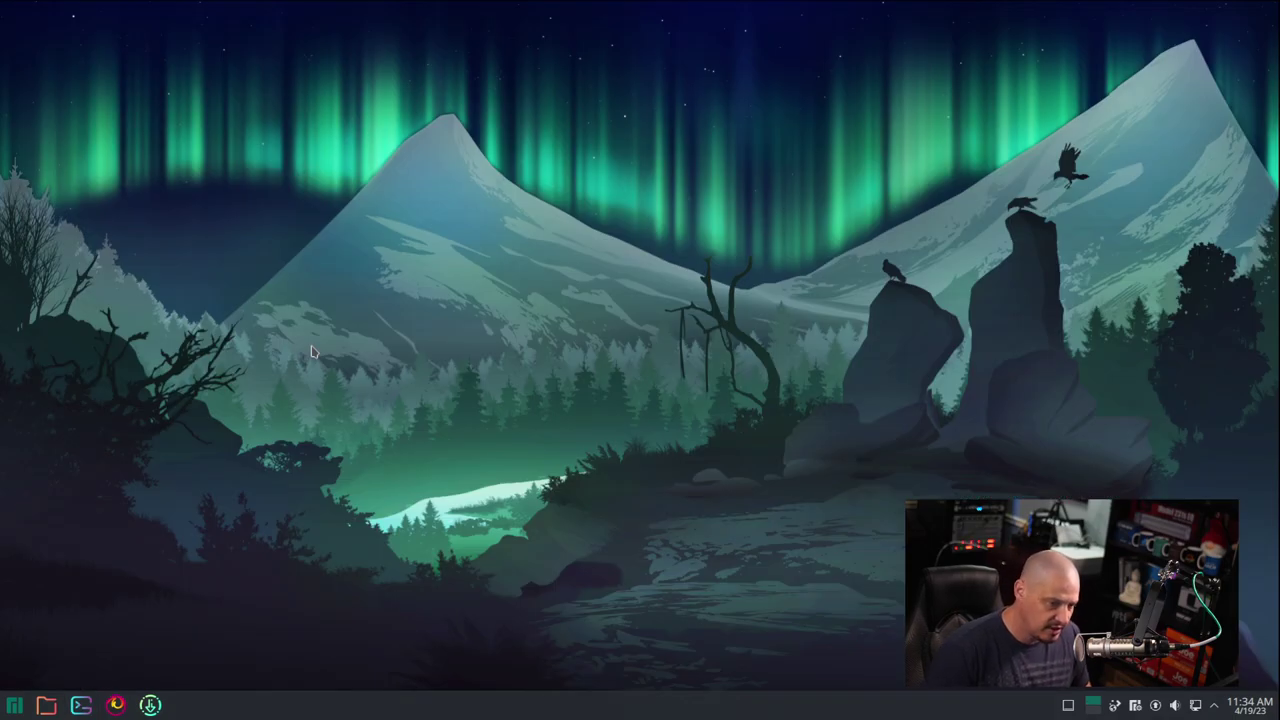
- Launch Variety from the application launcher, continue past its welcome screen, and accept the privacy notice with internet access enabled
{"action": "key", "text": "alt+space"}
{"action": "type", "text": "vare"}
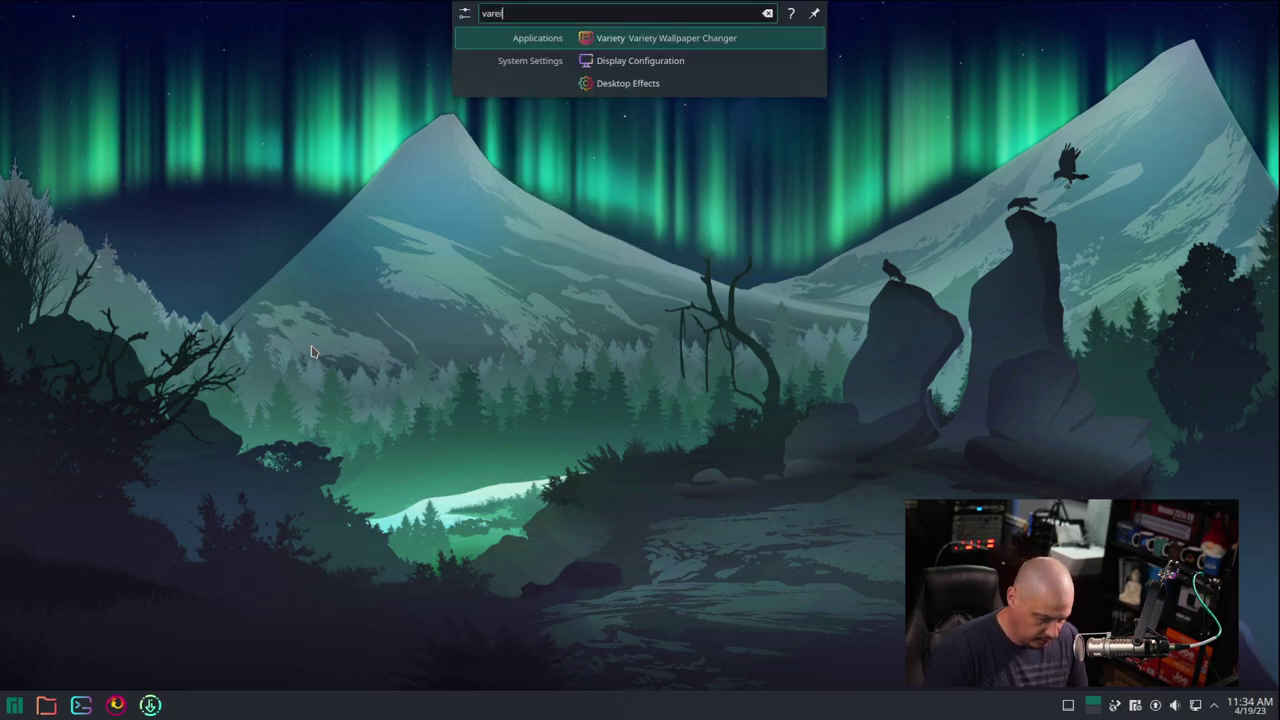
{"action": "key", "text": "BackSpace"}
{"action": "type", "text": "iet"}
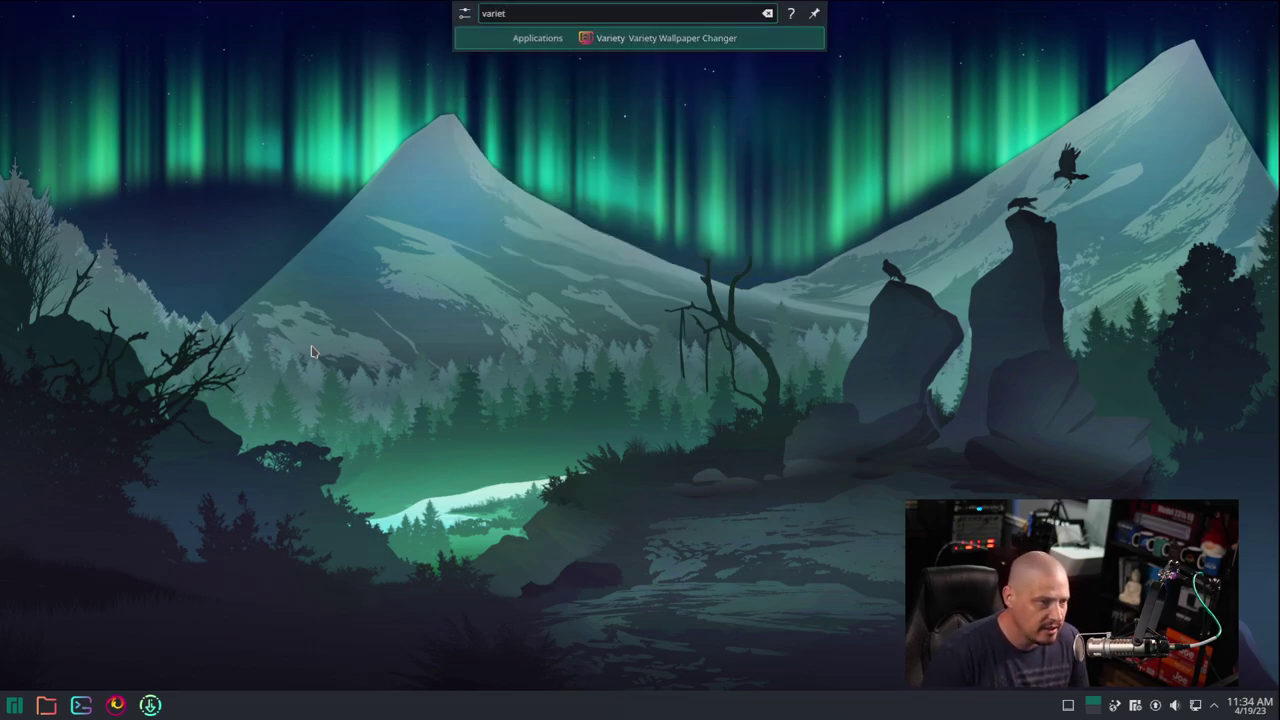
{"action": "key", "text": "Return"}
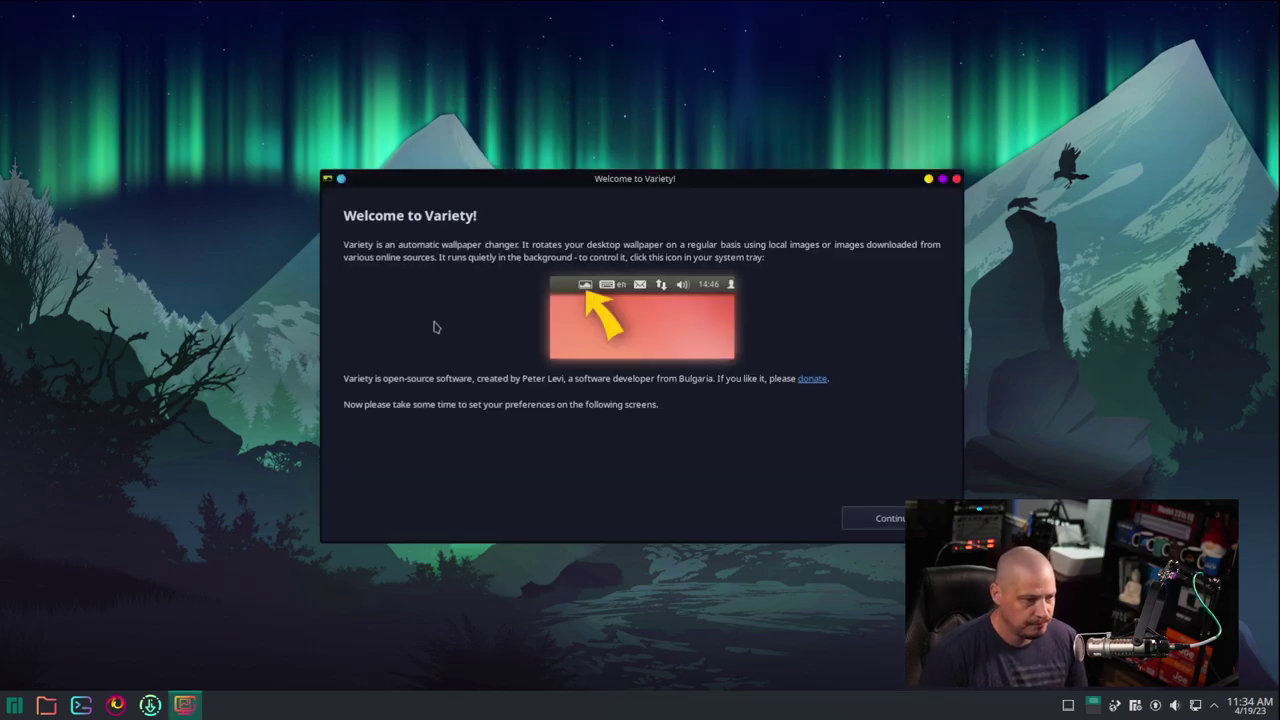
{"action": "left_click", "coordinate": [893, 519]}
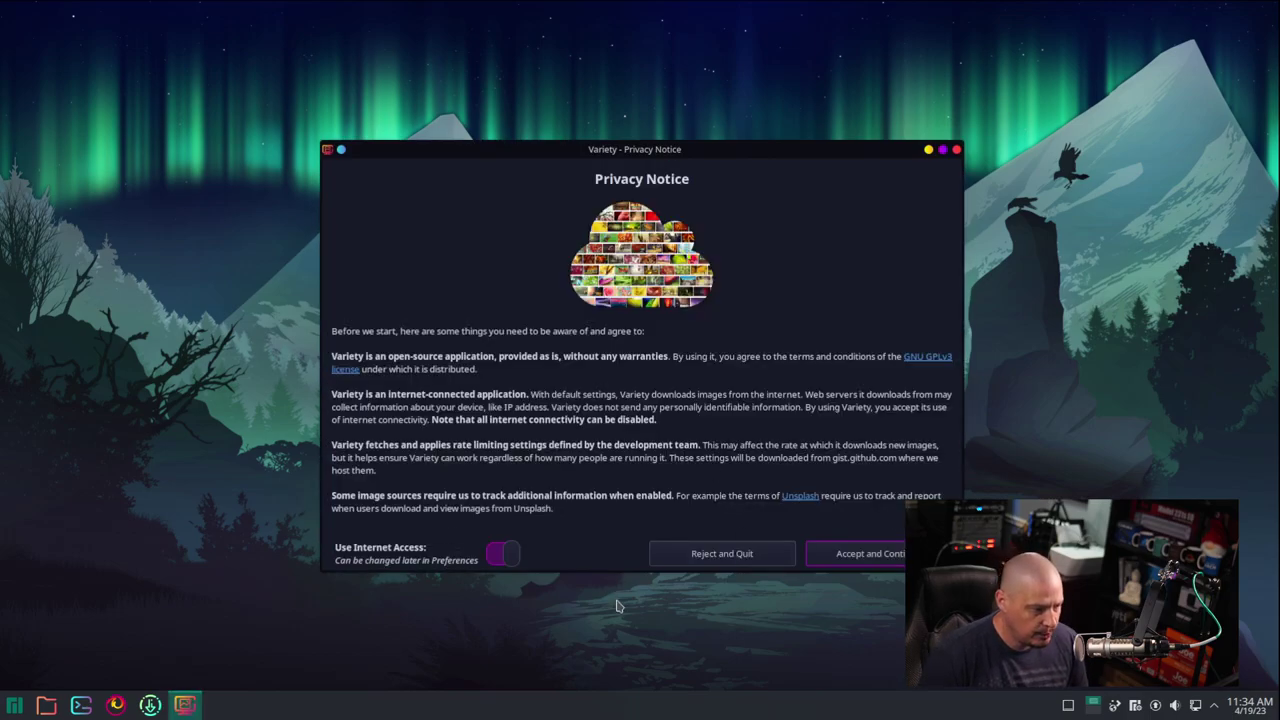
{"action": "left_click", "coordinate": [871, 562]}
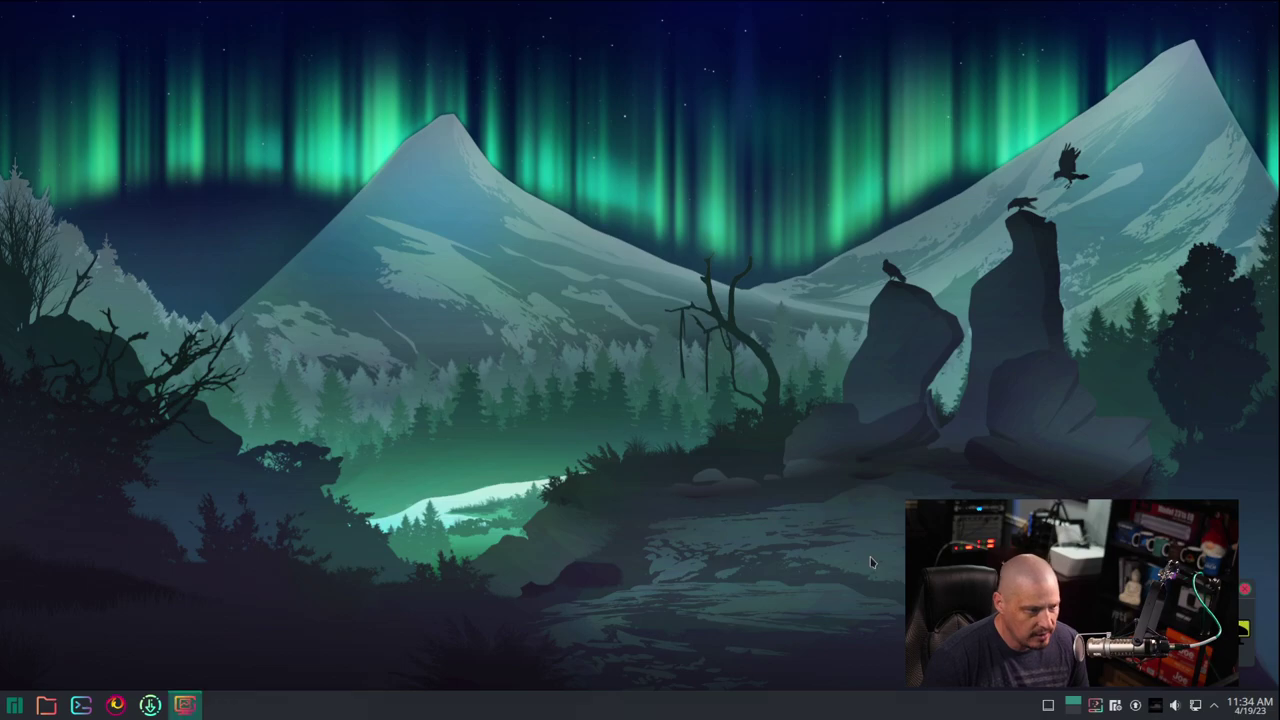
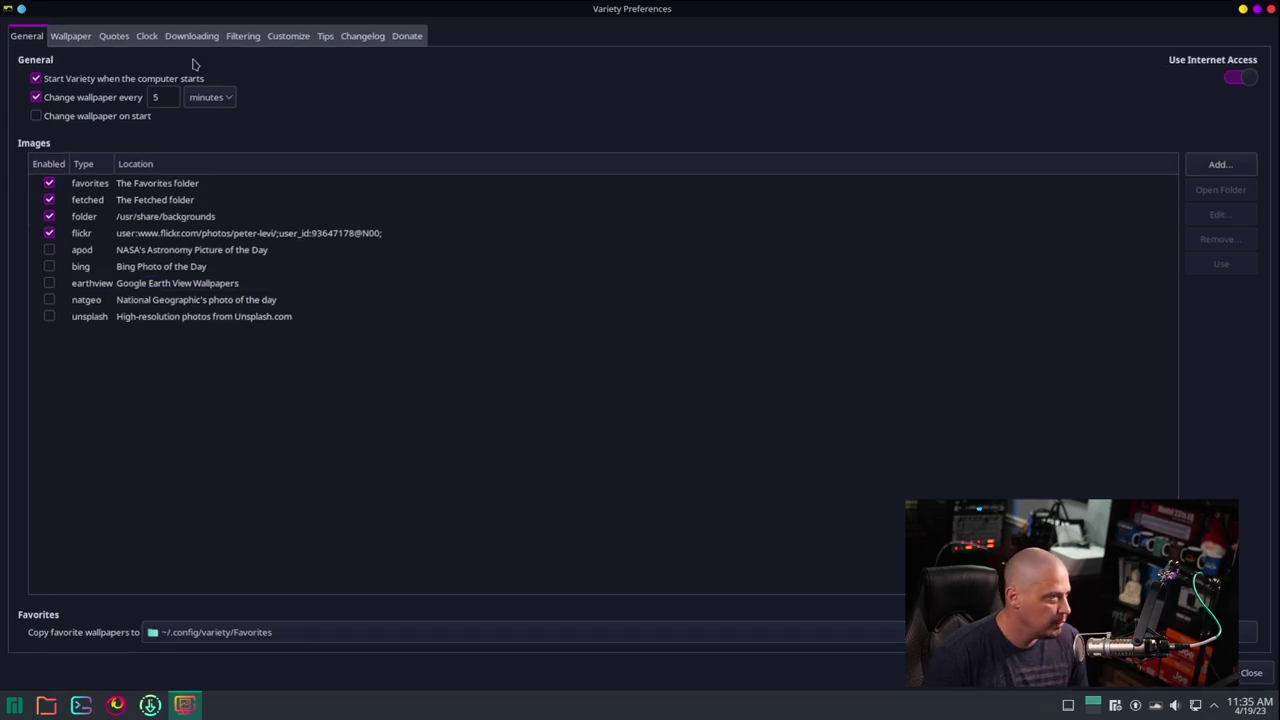
- Review Variety's downloading preferences, close the preferences window, and check Variety's system tray entry
{"action": "left_click", "coordinate": [201, 40]}
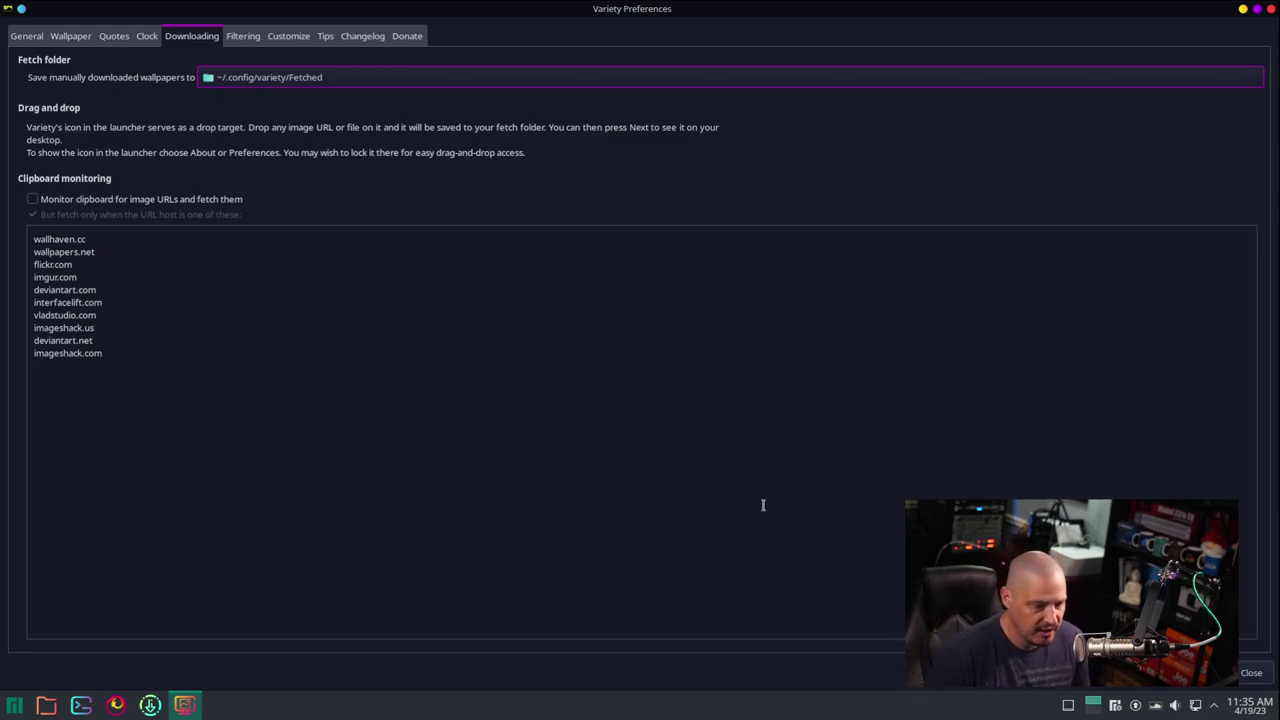
{"action": "key", "text": "Escape"}
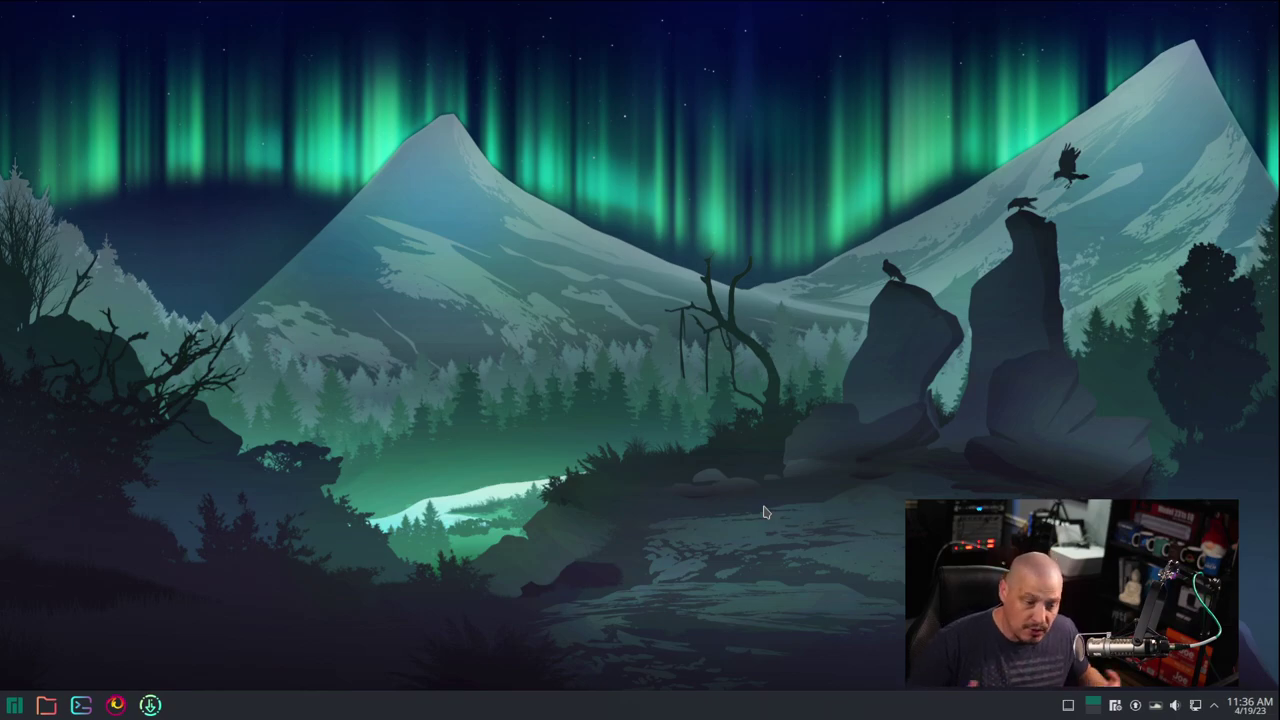
{"action": "right_click", "coordinate": [1158, 708]}
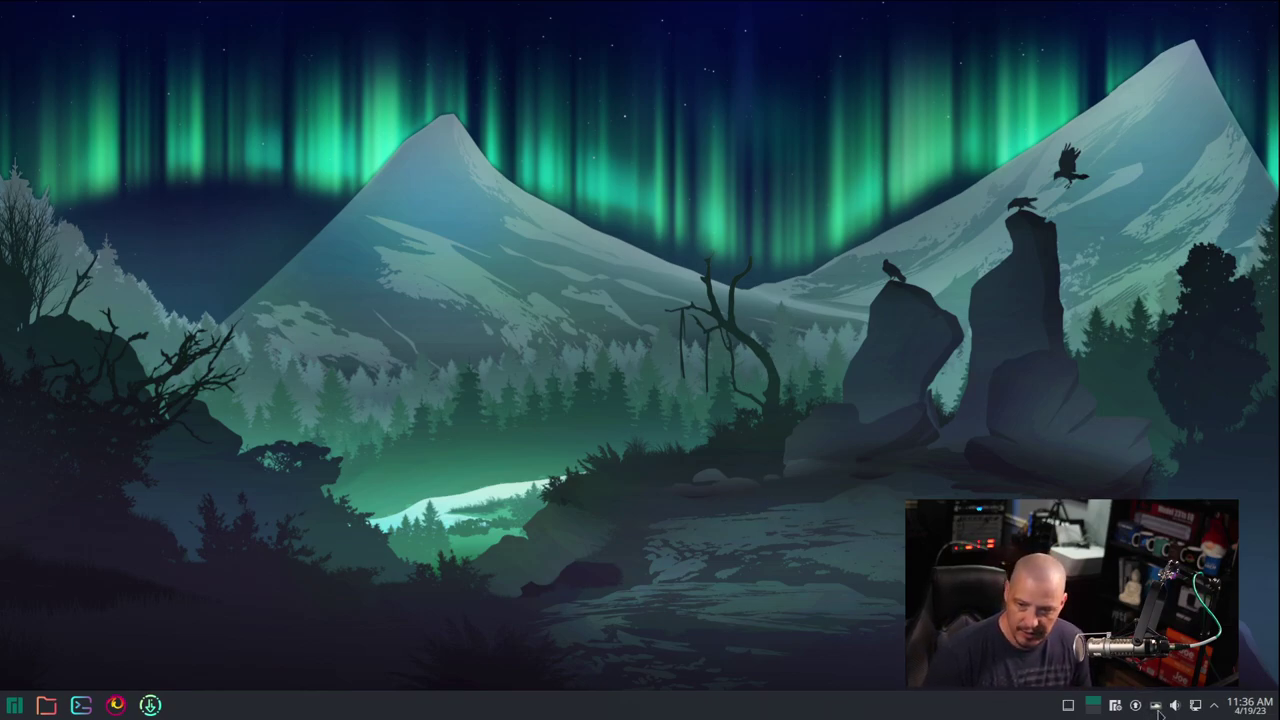
{"action": "key", "text": "Escape"}
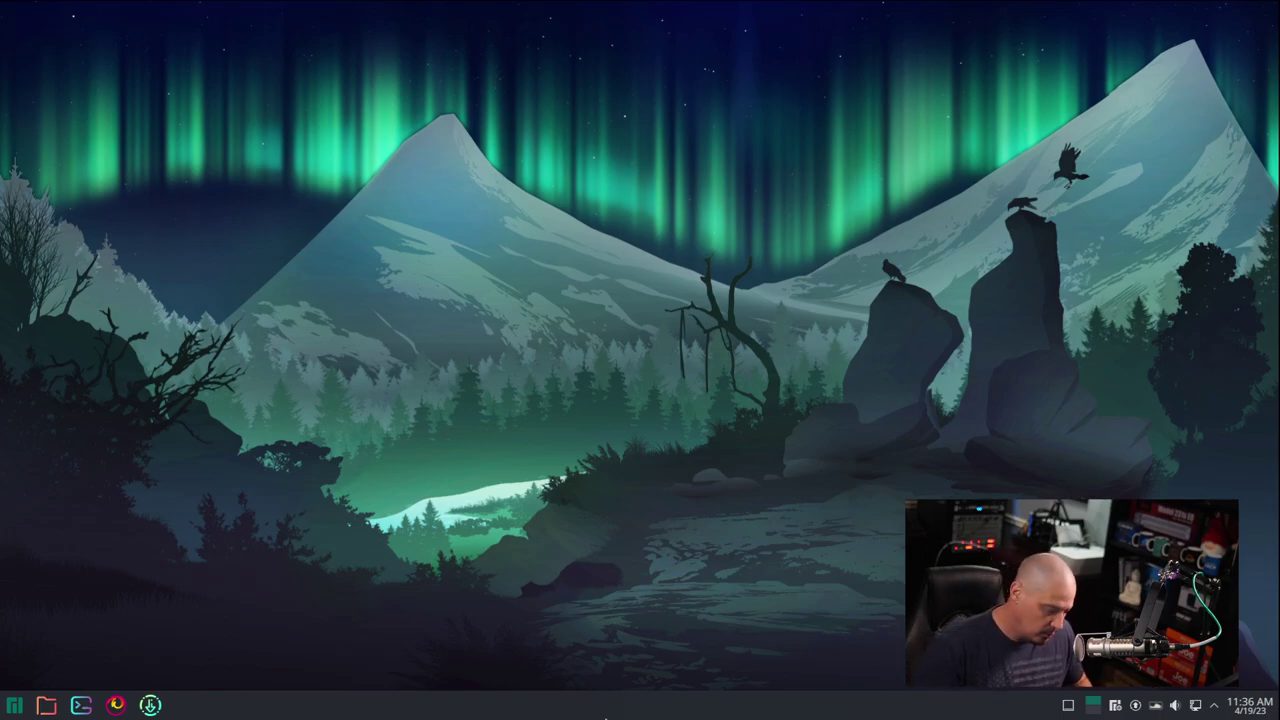
- Open a new terminal window and enlarge its text by five zoom levels
{"action": "key", "text": "ctrl+alt+t"}
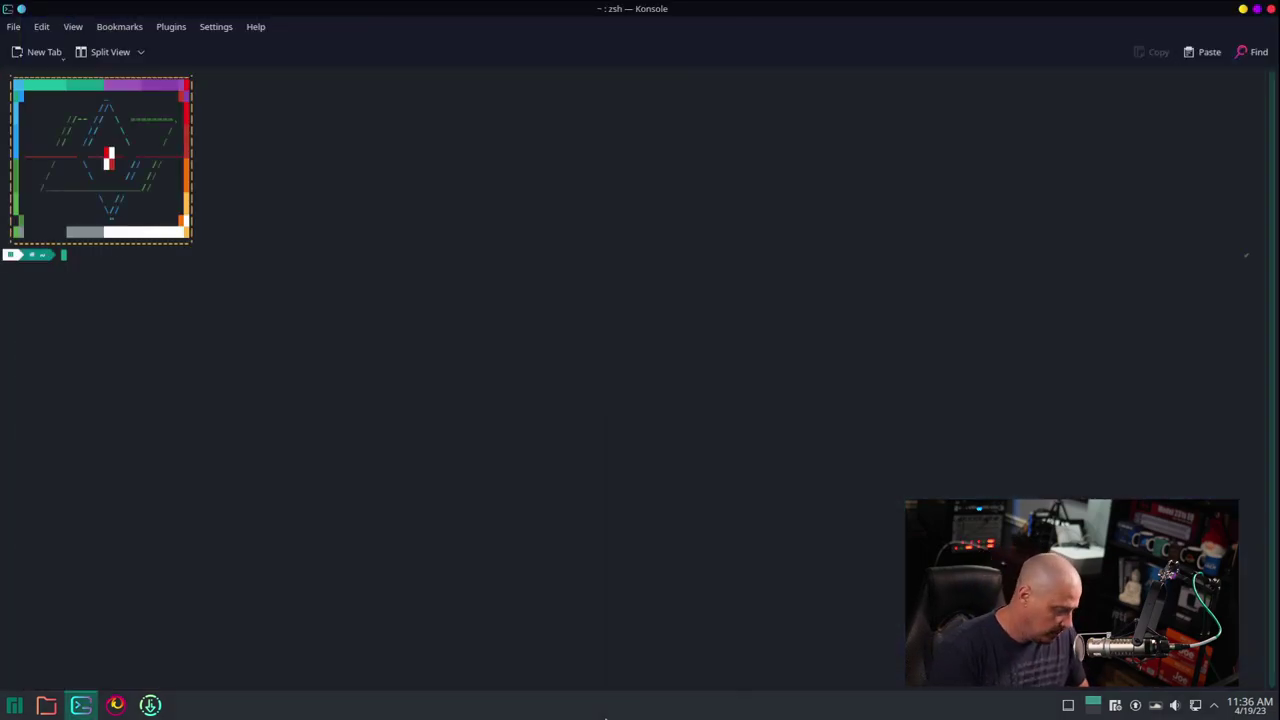
{"action": "key", "text": "ctrl+plus"}
{"action": "key", "text": "ctrl+plus"}
{"action": "key", "text": "ctrl+plus"}
{"action": "key", "text": "ctrl+plus"}
{"action": "key", "text": "ctrl+plus"}
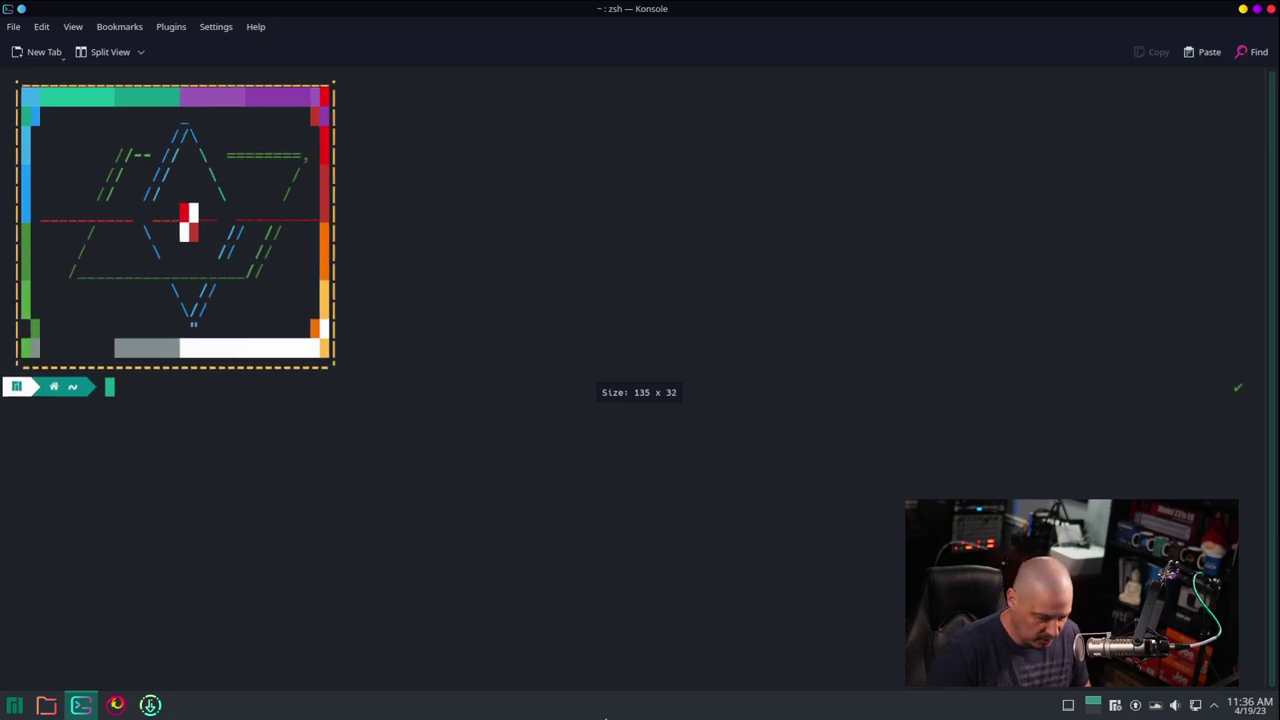
{"action": "type", "text": "git clone h"}
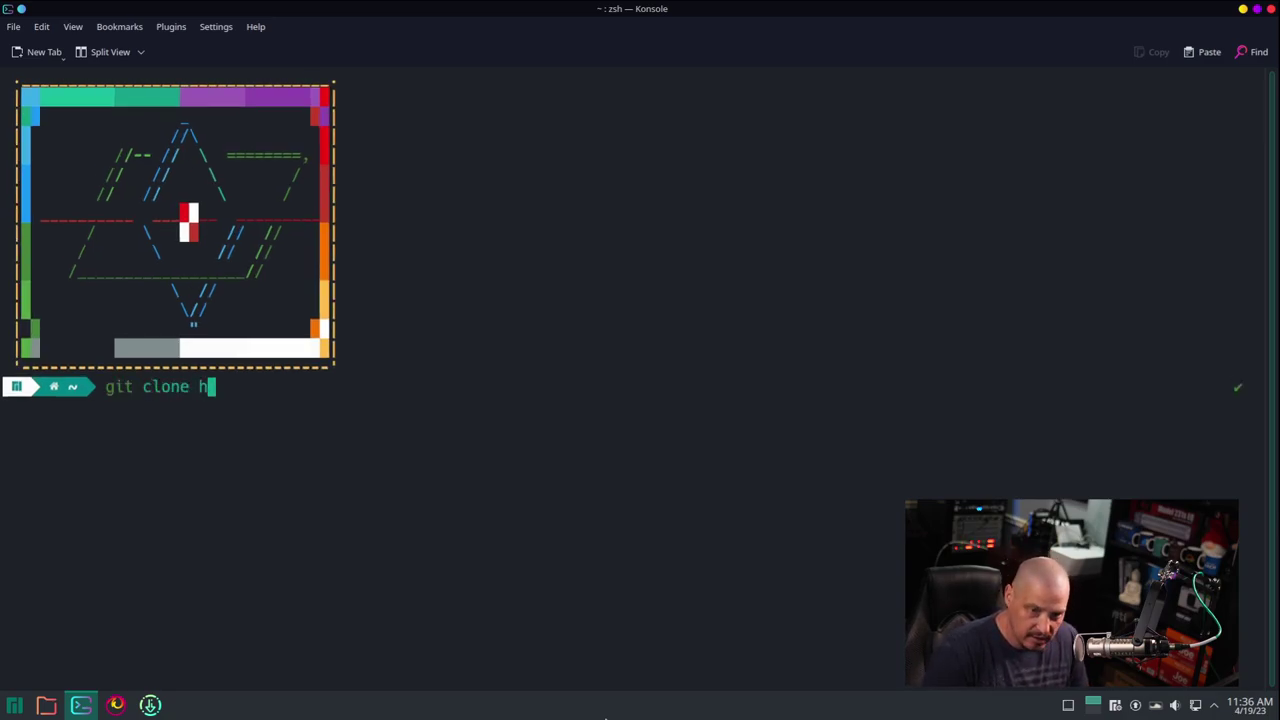
{"action": "type", "text": "ttps://"}
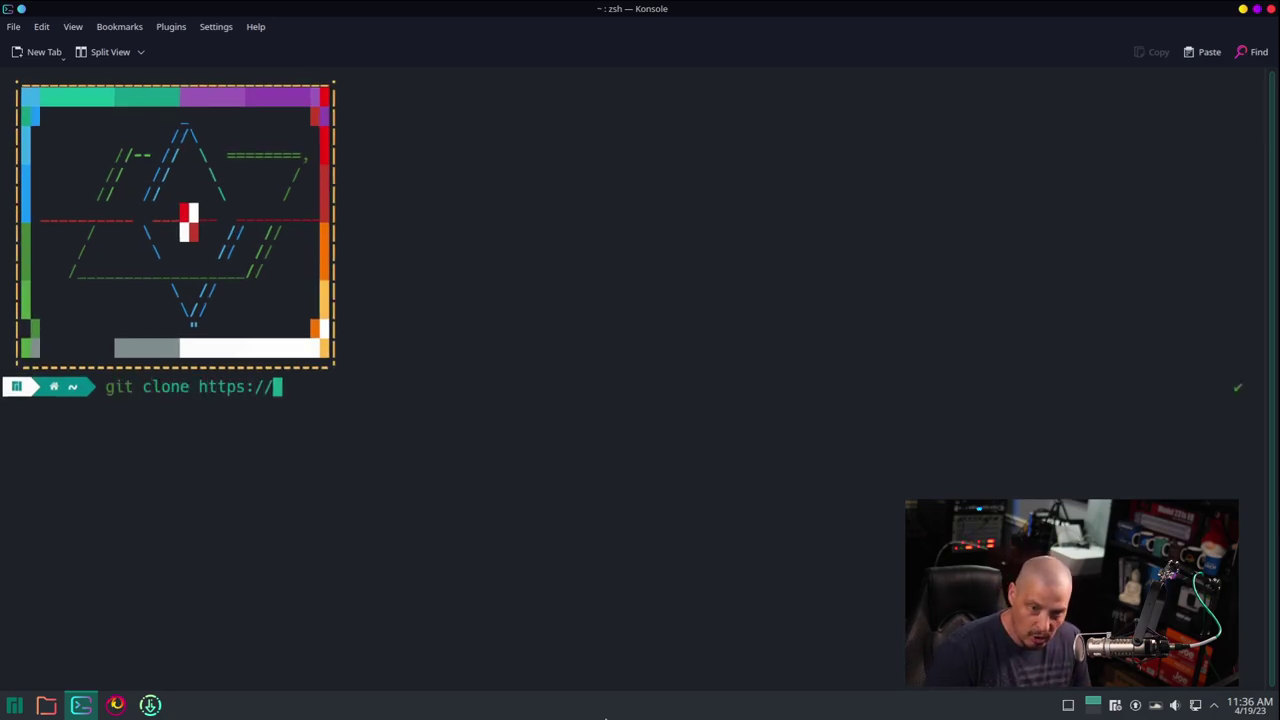
{"action": "type", "text": "gitlab.c"}
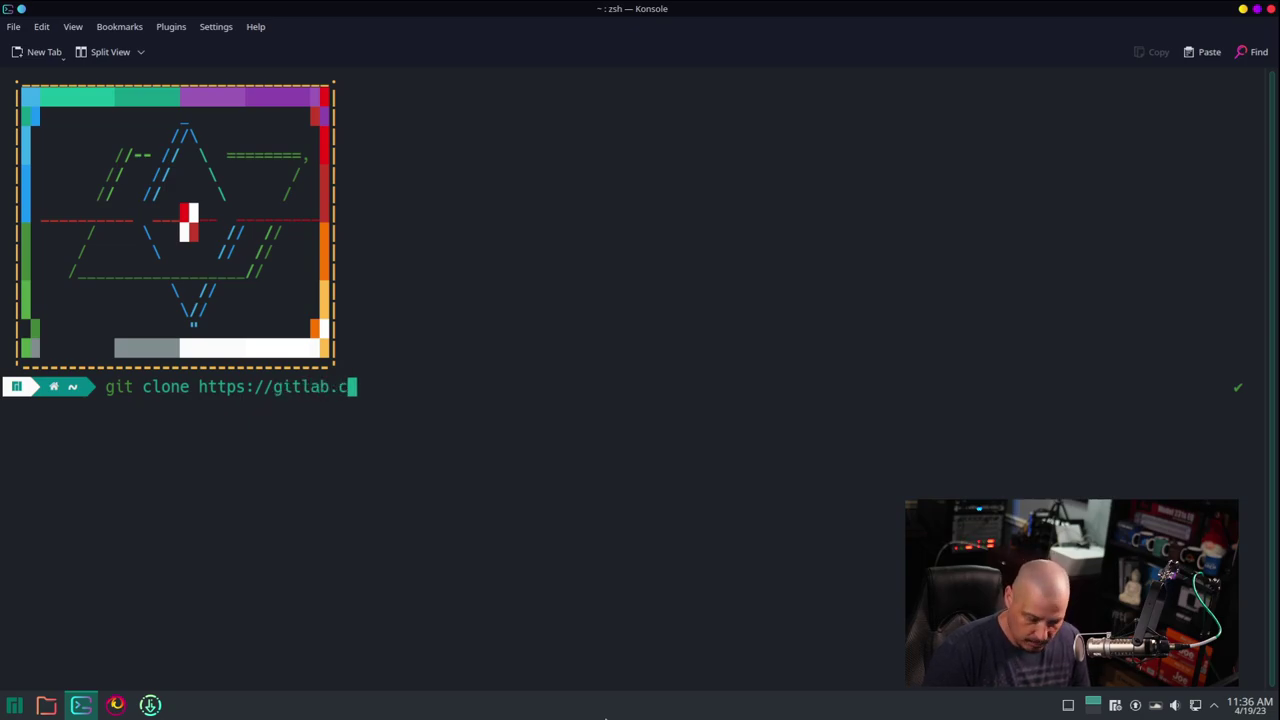
{"action": "type", "text": "om/dwt1"}
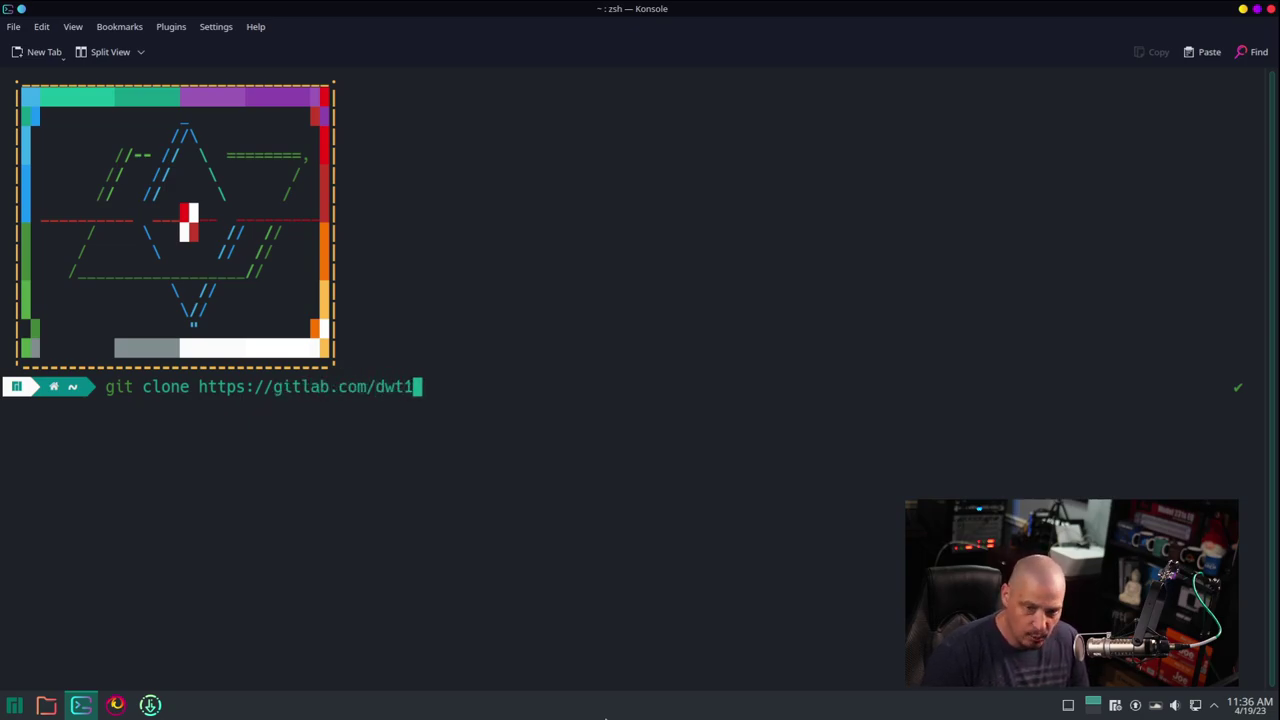
{"action": "type", "text": "/"}
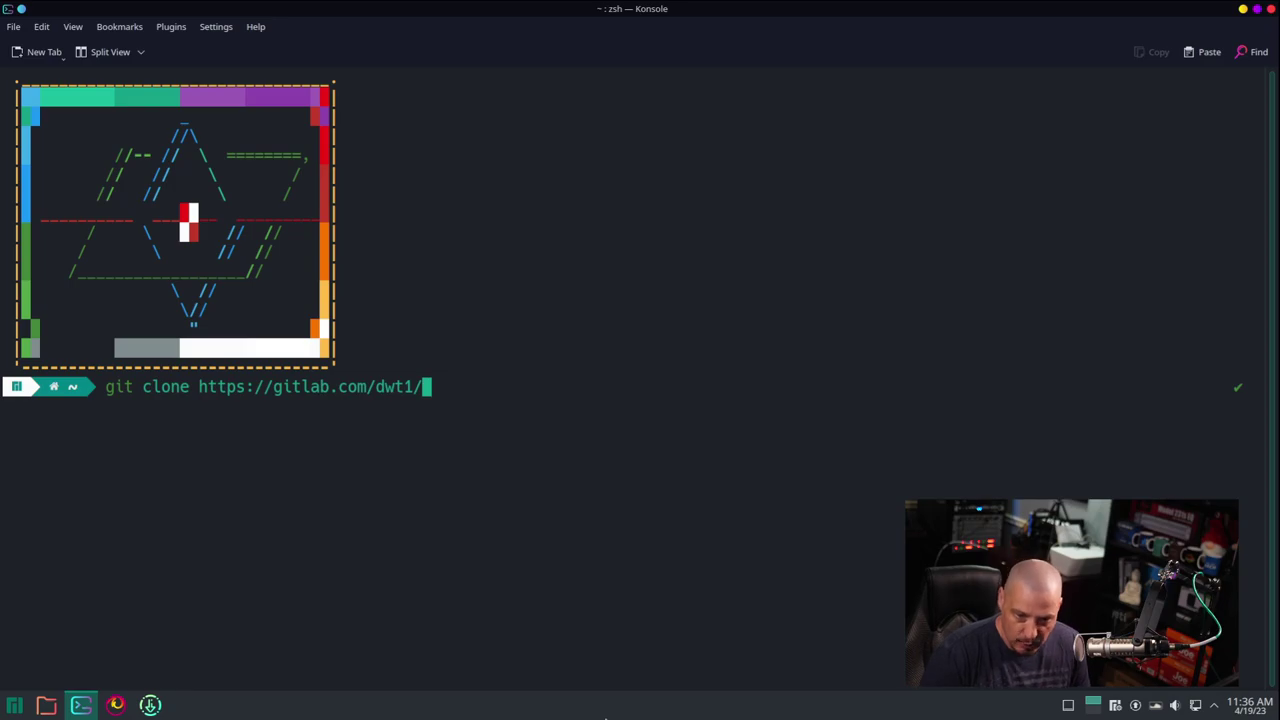
{"action": "type", "text": "wallpapers"}
{"action": "key", "text": "Return"}
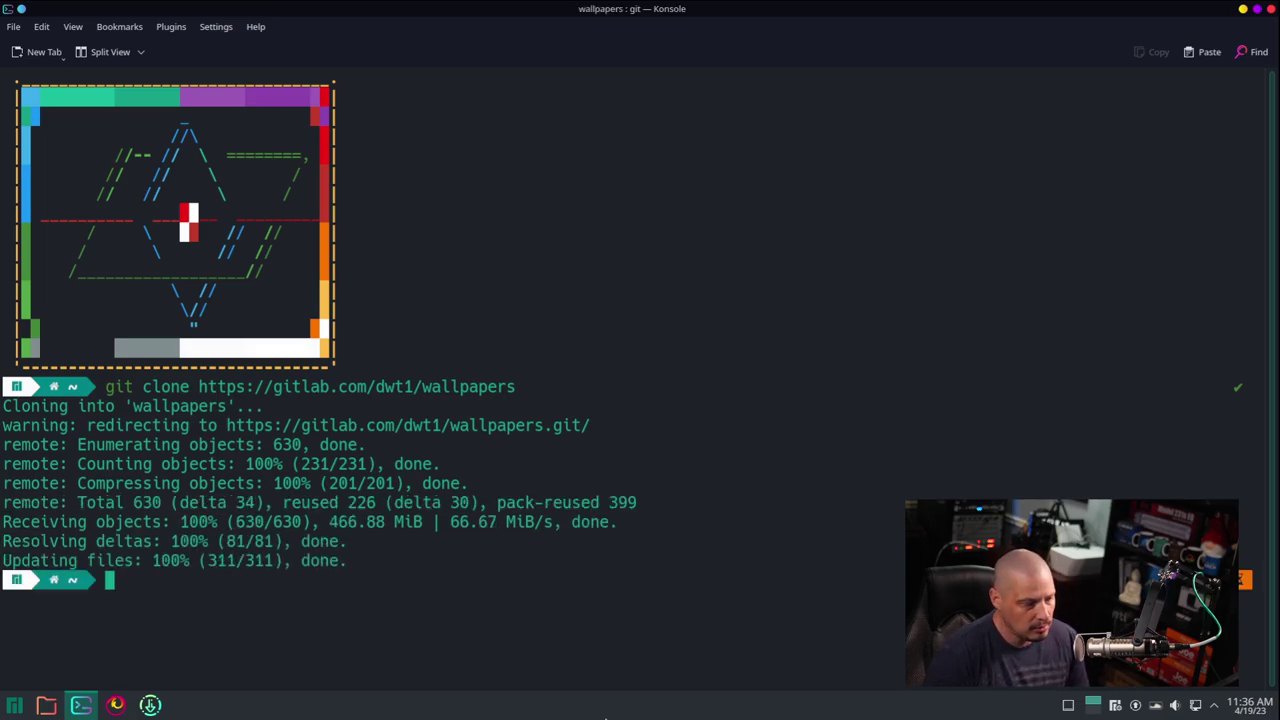
- List the home directory with ls and highlight the cloned wallpapers folder in the output
{"action": "type", "text": "ls"}
{"action": "key", "text": "Return"}
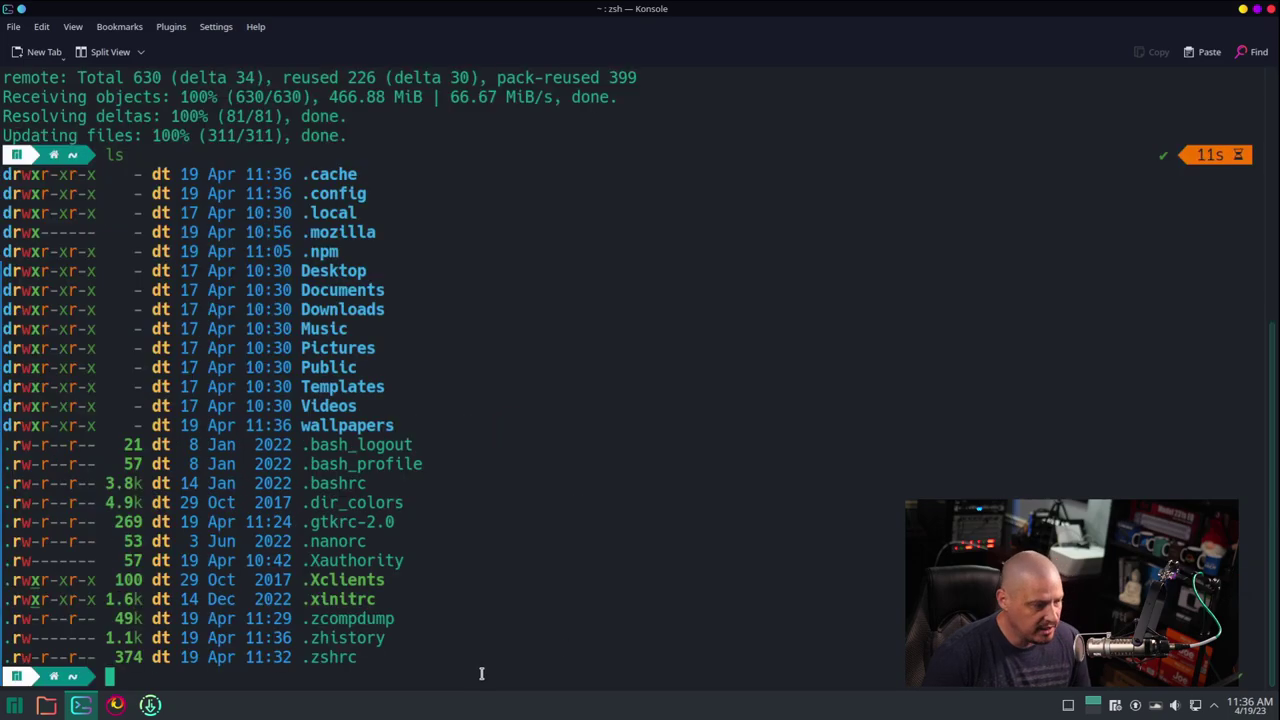
{"action": "left_click_drag", "start_coordinate": [400, 425], "coordinate": [296, 425]}
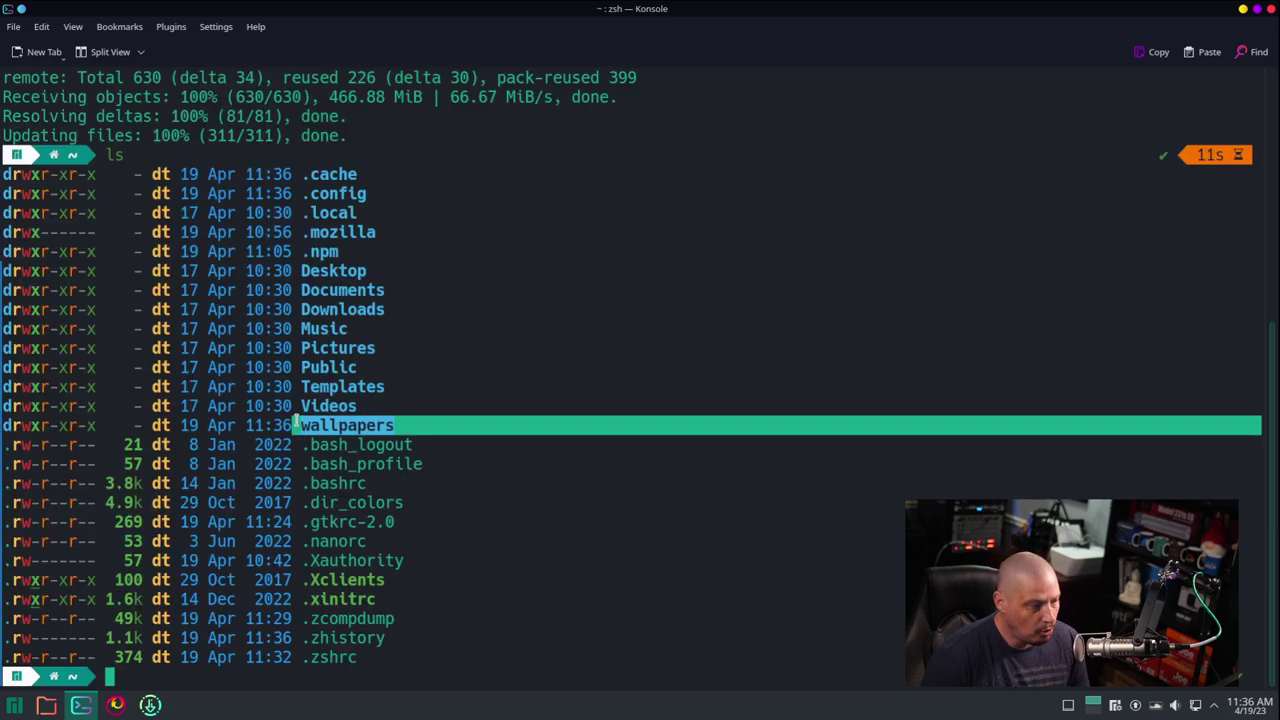
{"action": "left_click", "coordinate": [508, 672]}
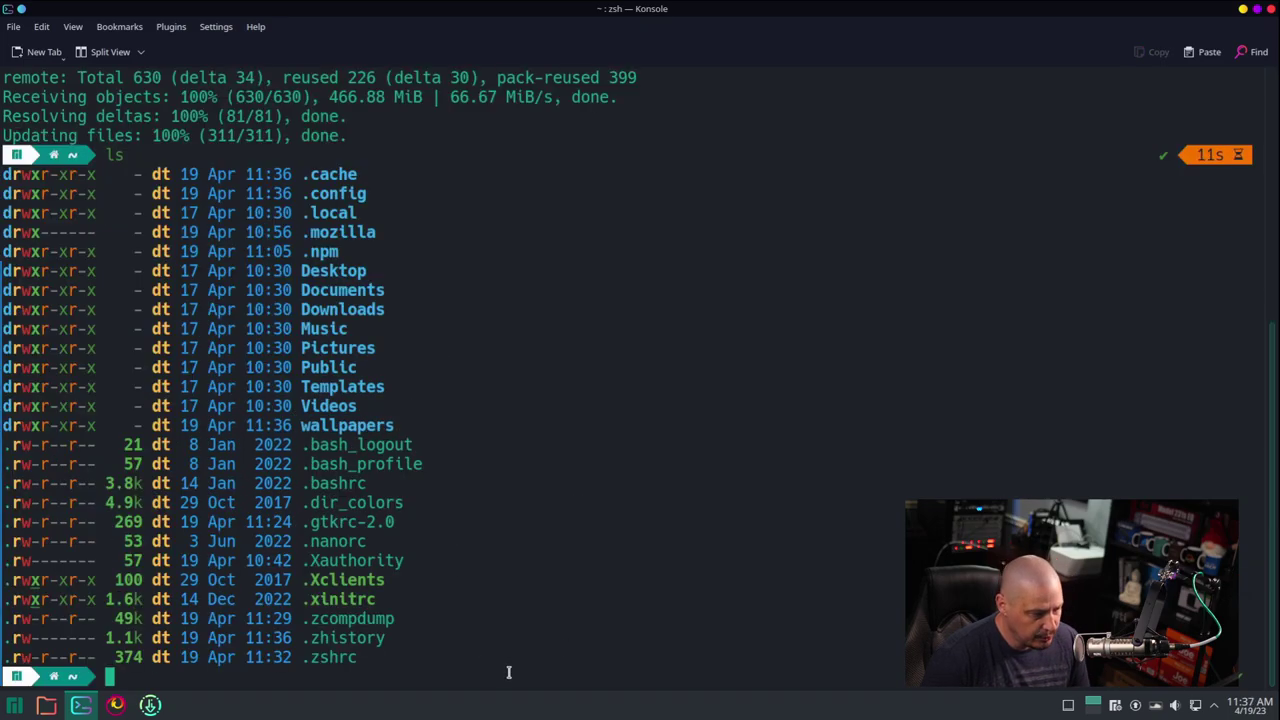
- Change into the wallpapers directory and list its files with ls
{"action": "type", "text": "cd wall"}
{"action": "key", "text": "Tab"}
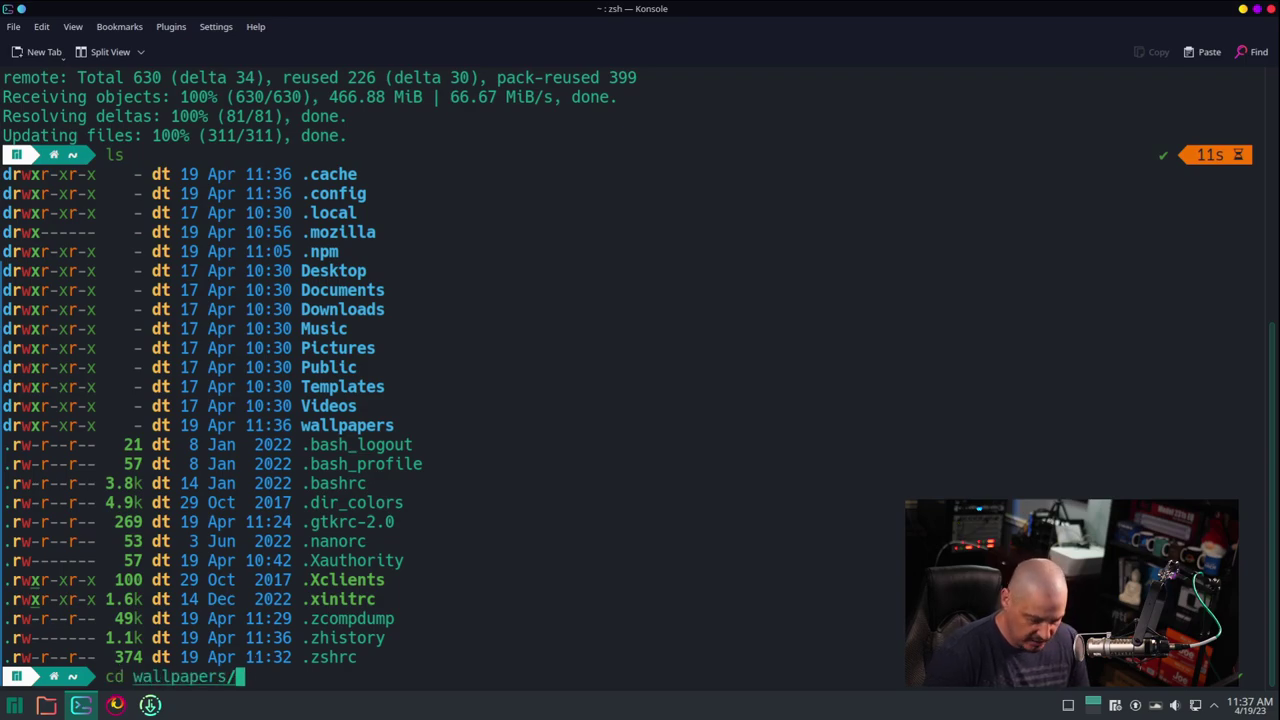
{"action": "key", "text": "Return"}
{"action": "type", "text": "ls"}
{"action": "key", "text": "Return"}
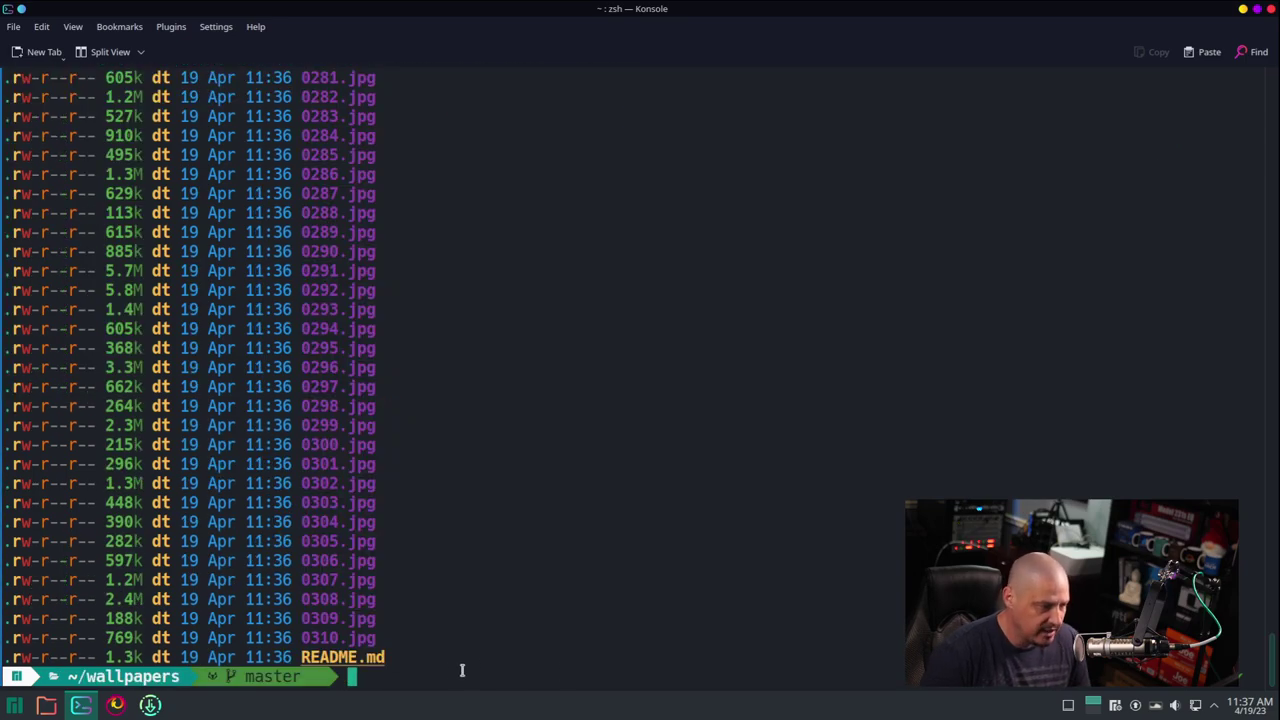
- Highlight and look through the listed wallpaper image files, clear the selection, and close the terminal
{"action": "left_click_drag", "start_coordinate": [355, 625], "coordinate": [68, 98]}
{"action": "scroll", "coordinate": [605, 393], "scroll_direction": "up", "scroll_amount": 7}
{"action": "scroll", "coordinate": [605, 393], "scroll_direction": "up", "scroll_amount": 19}
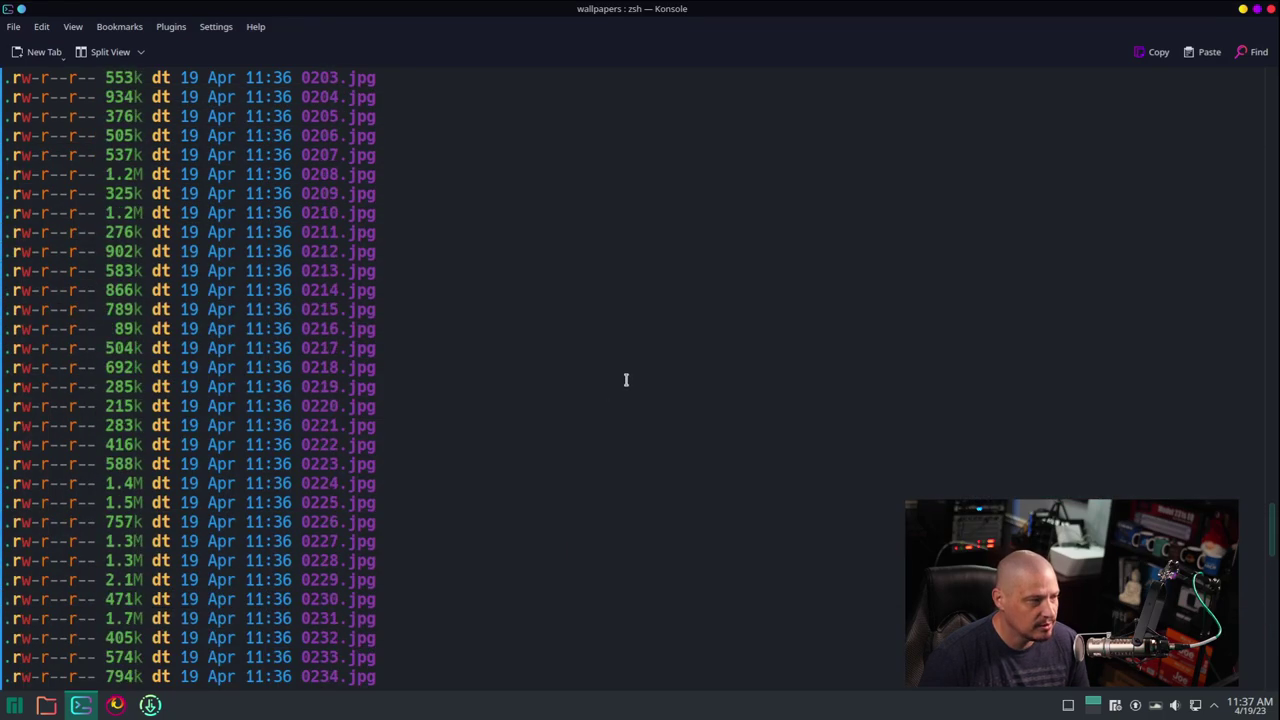
{"action": "scroll", "coordinate": [609, 380], "scroll_direction": "down", "scroll_amount": 20}
{"action": "scroll", "coordinate": [390, 402], "scroll_direction": "down", "scroll_amount": 5}
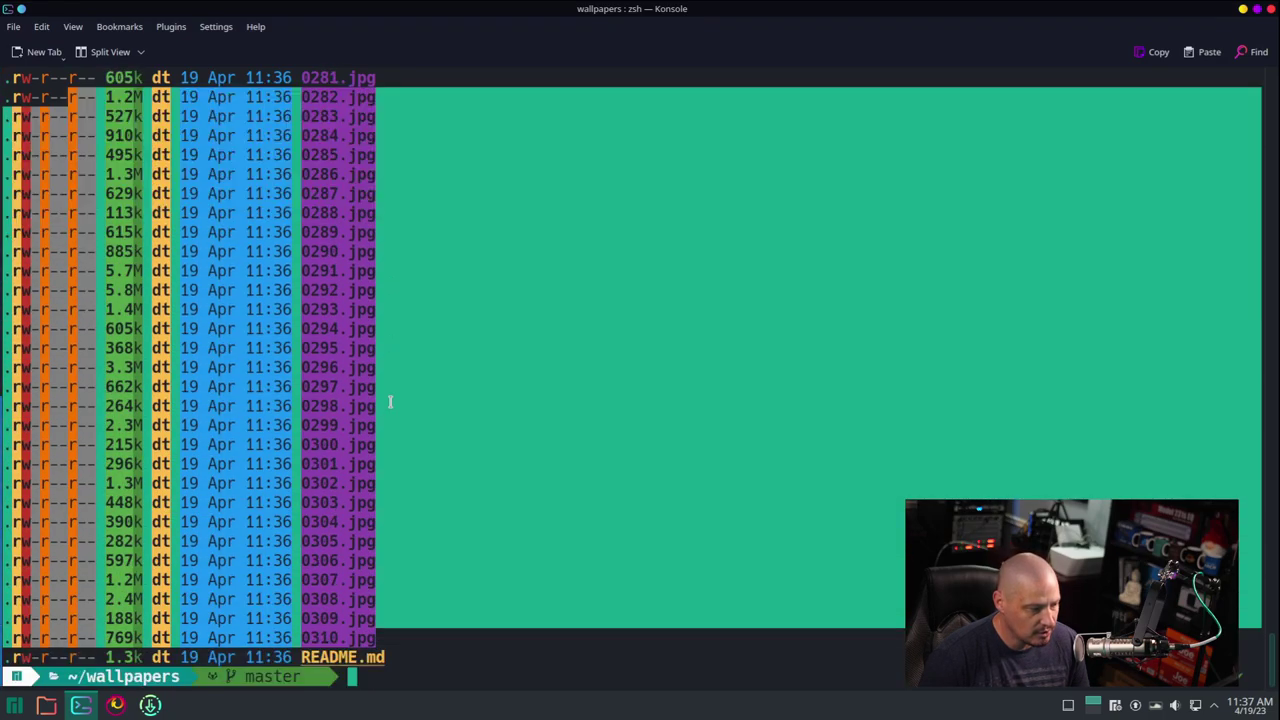
{"action": "left_click", "coordinate": [513, 600]}
{"action": "key", "text": "ctrl+d"}
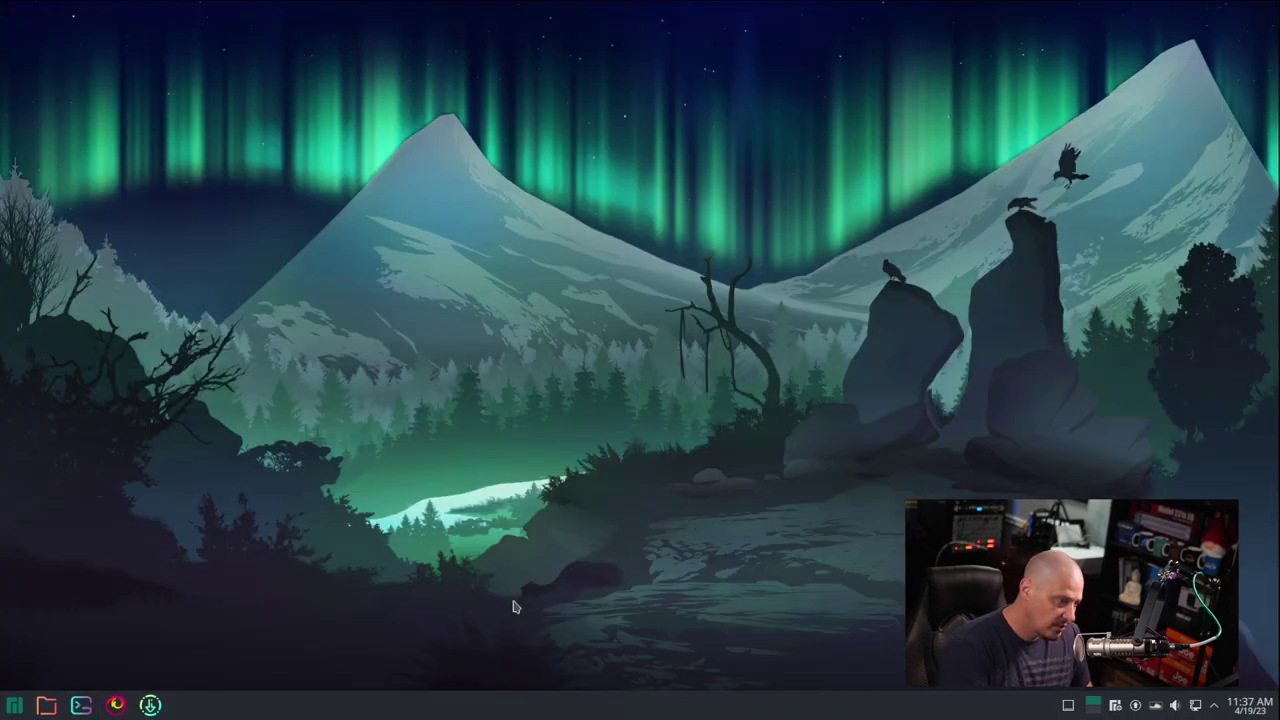
- Add all images from the wallpapers folder in the home directory to the desktop's wallpaper settings
{"action": "right_click", "coordinate": [489, 268]}
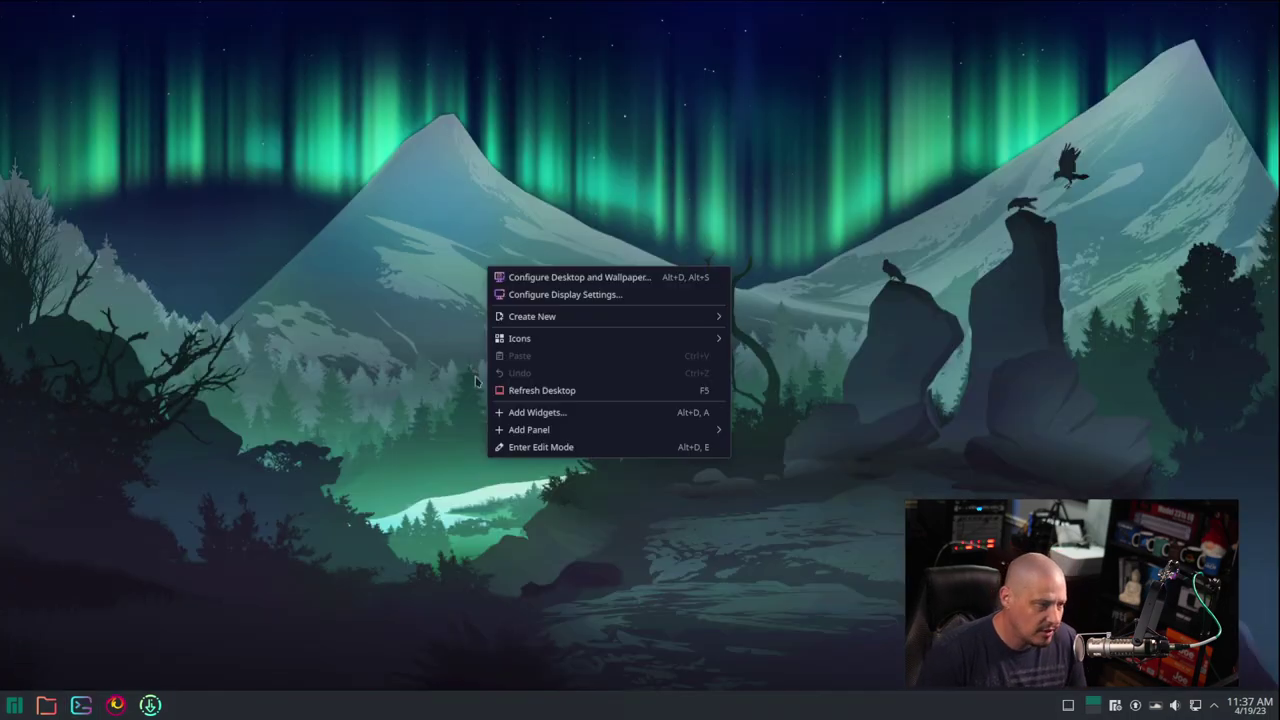
{"action": "left_click", "coordinate": [612, 281]}
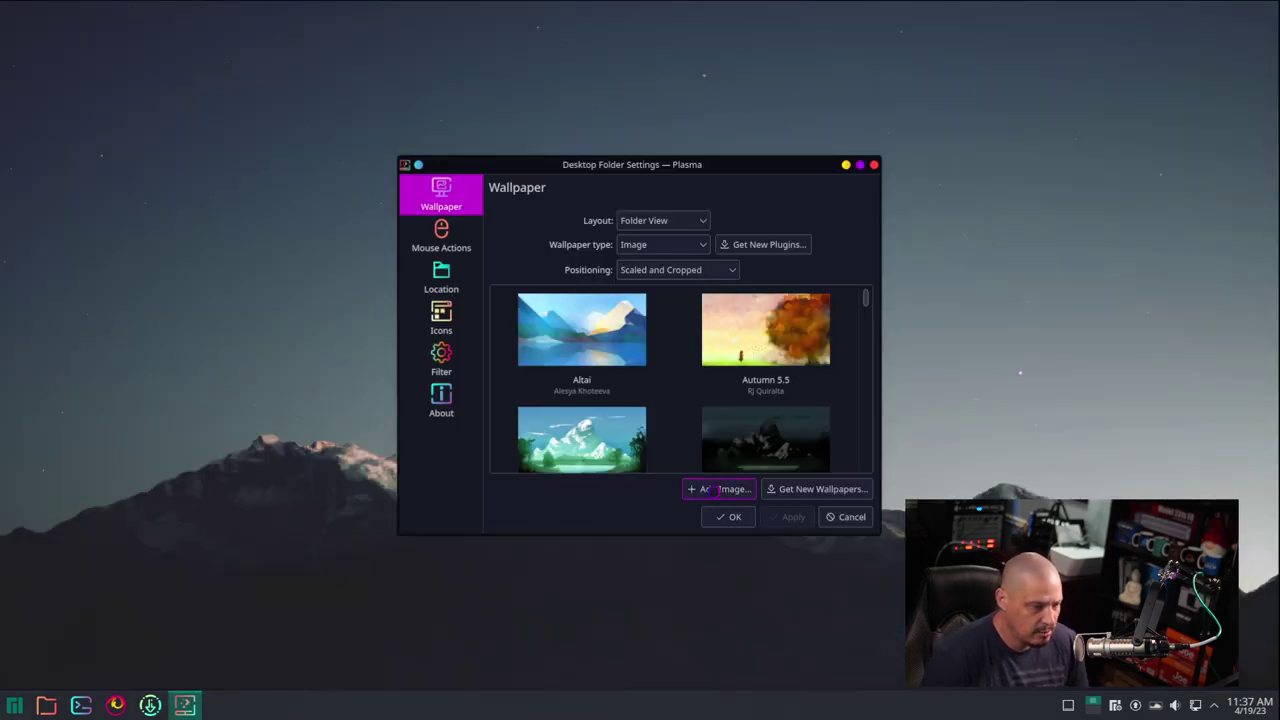
{"action": "left_click", "coordinate": [715, 490]}
{"action": "left_click", "coordinate": [364, 155]}
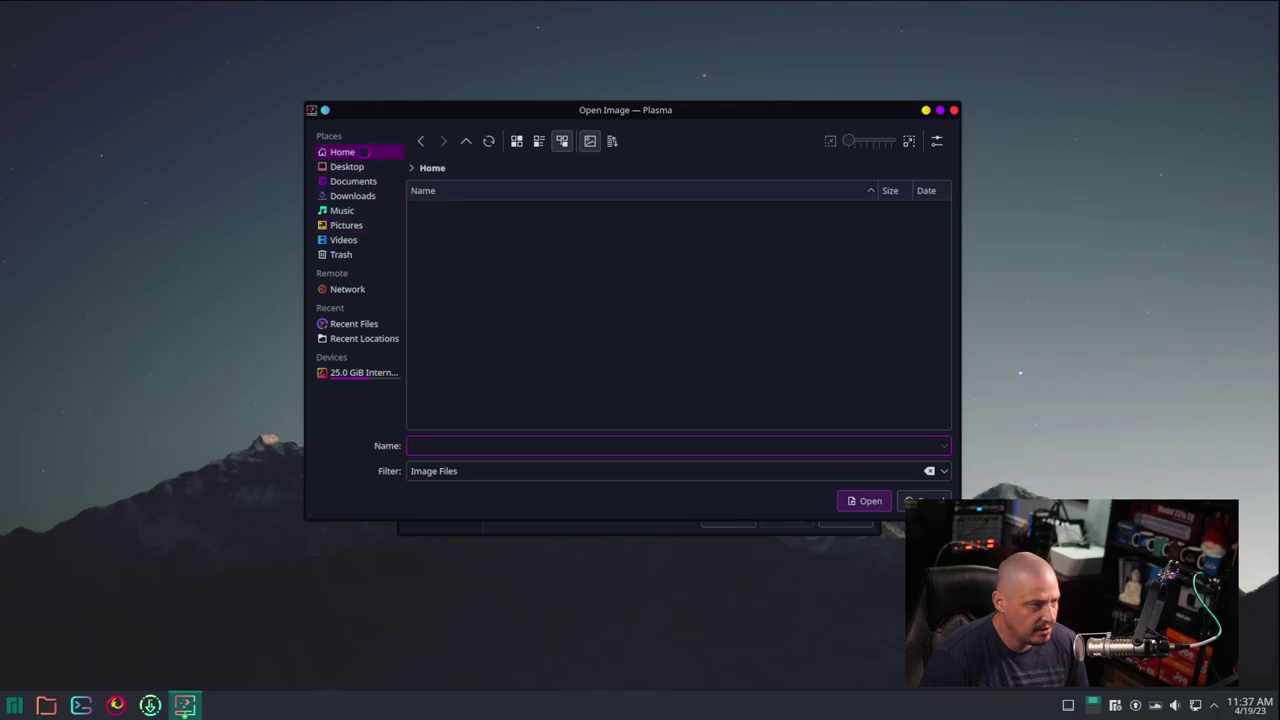
{"action": "left_click", "coordinate": [462, 328]}
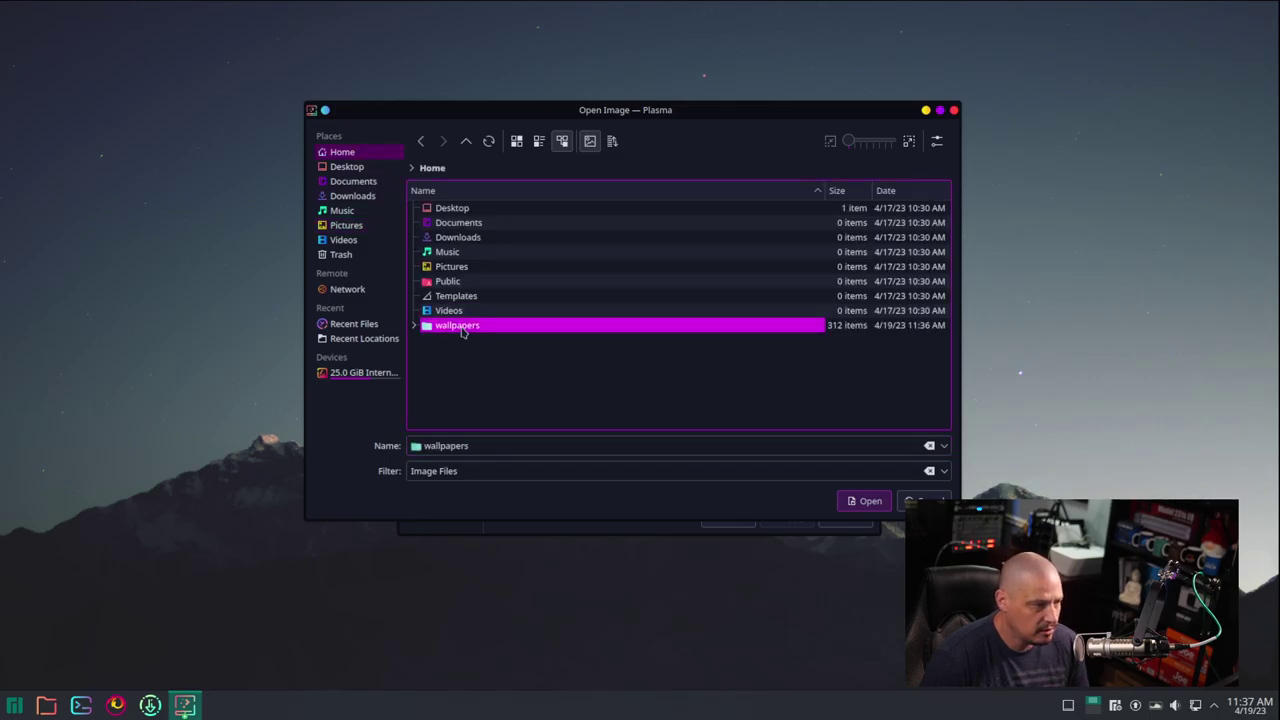
{"action": "double_click", "coordinate": [462, 328]}
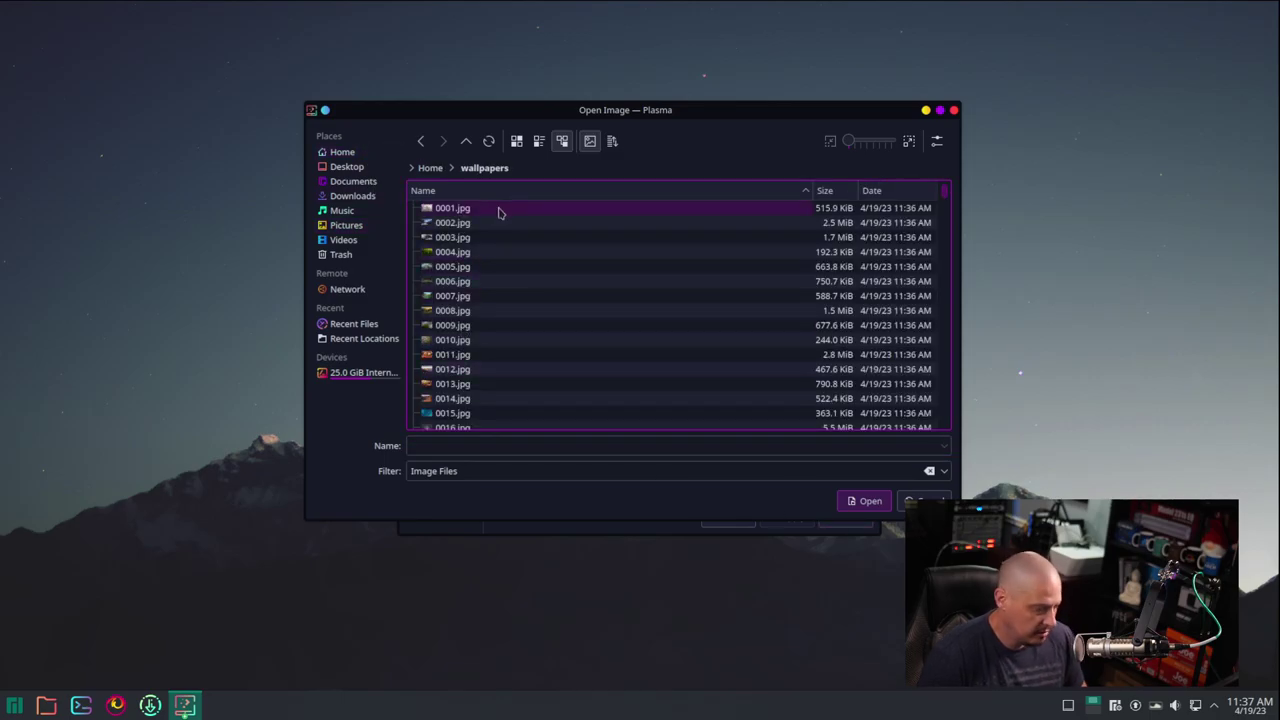
{"action": "key", "text": "ctrl+a"}
{"action": "left_click", "coordinate": [872, 508]}
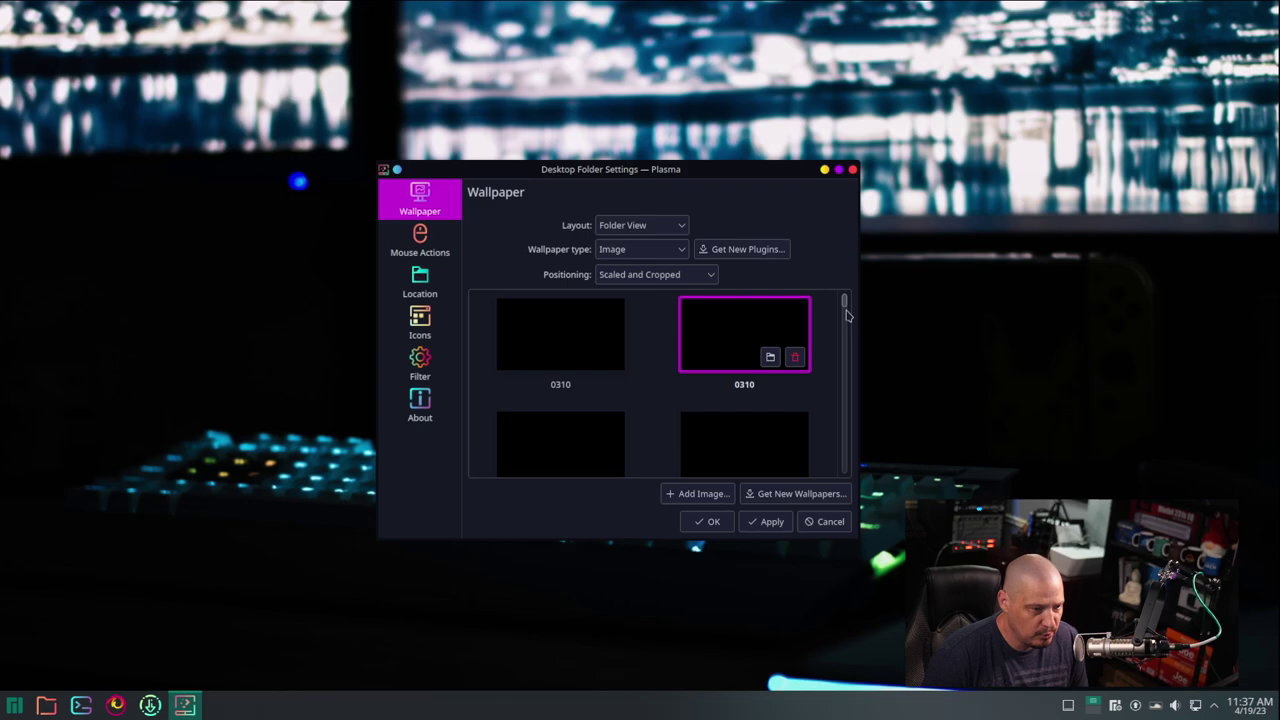
- Maximize the desktop settings window and browse the thumbnails of the added wallpapers
{"action": "left_click", "coordinate": [843, 381]}
{"action": "left_click_drag", "start_coordinate": [841, 381], "coordinate": [840, 457]}
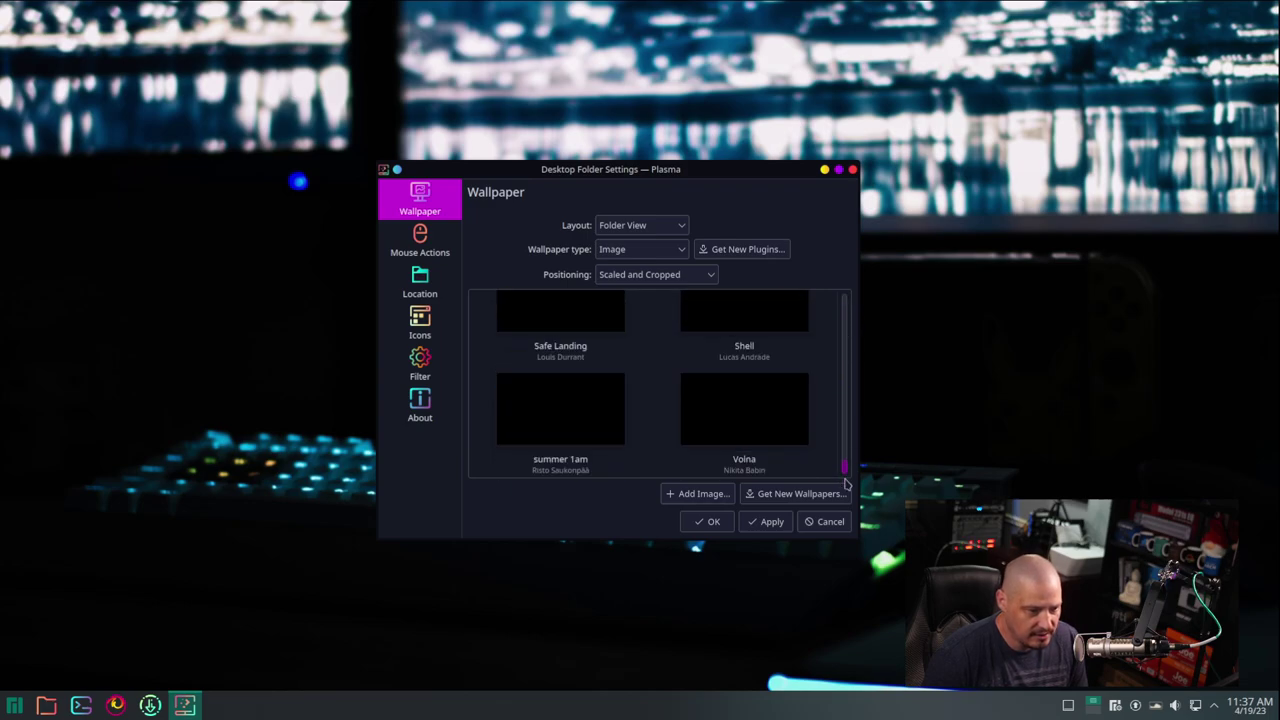
{"action": "double_click", "coordinate": [760, 177]}
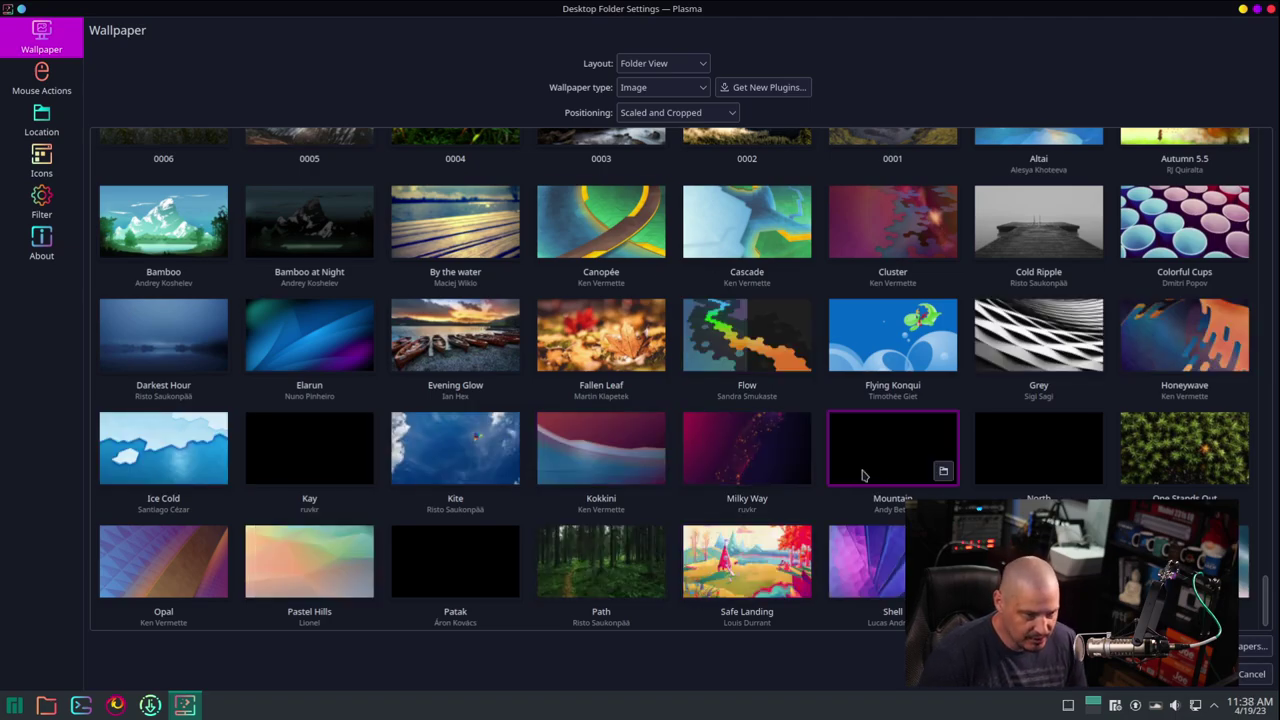
{"action": "scroll", "coordinate": [864, 475], "scroll_direction": "up", "scroll_amount": 10}
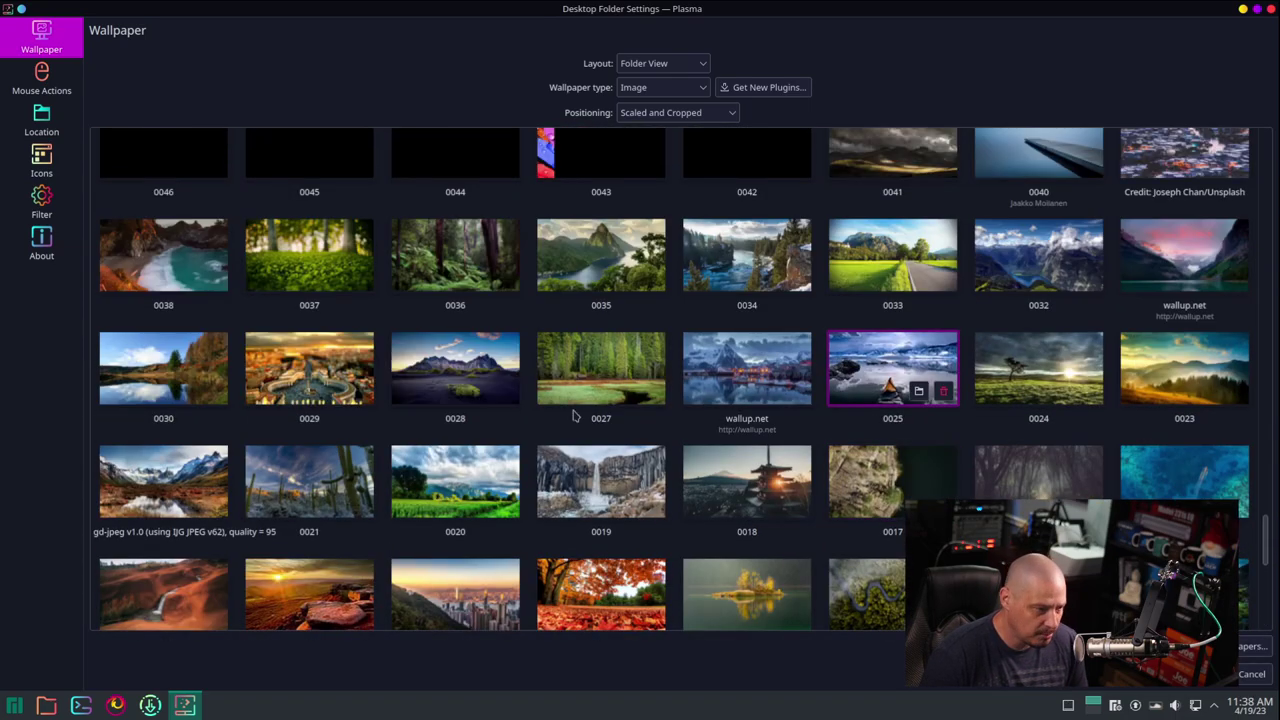
{"action": "scroll", "coordinate": [690, 360], "scroll_direction": "up", "scroll_amount": 4}
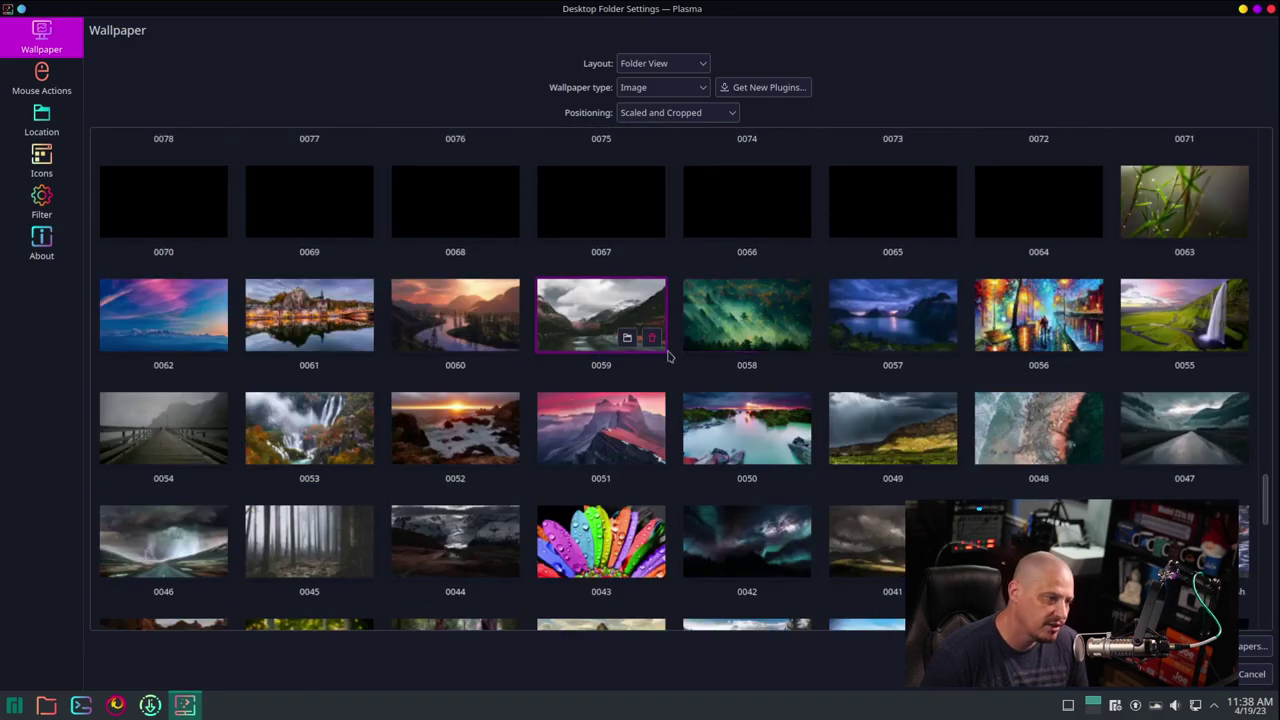
{"action": "scroll", "coordinate": [645, 350], "scroll_direction": "up", "scroll_amount": 2}
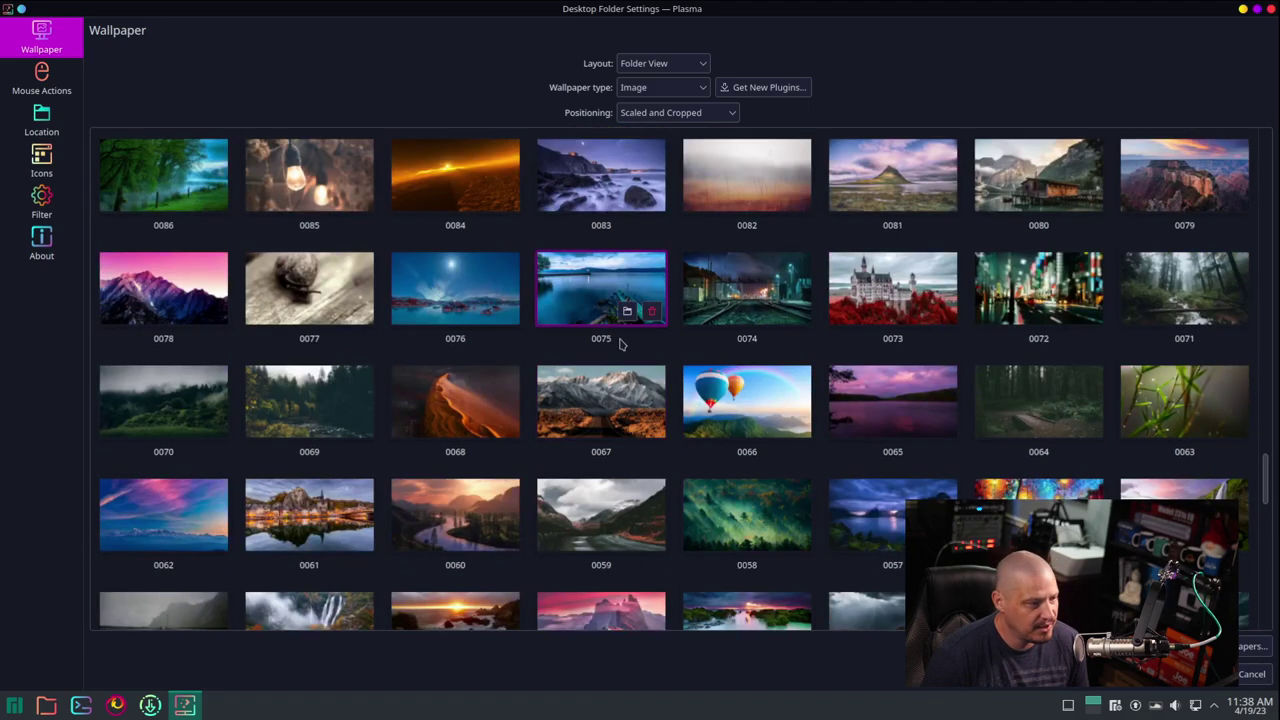
{"action": "scroll", "coordinate": [891, 430], "scroll_direction": "up", "scroll_amount": 2}
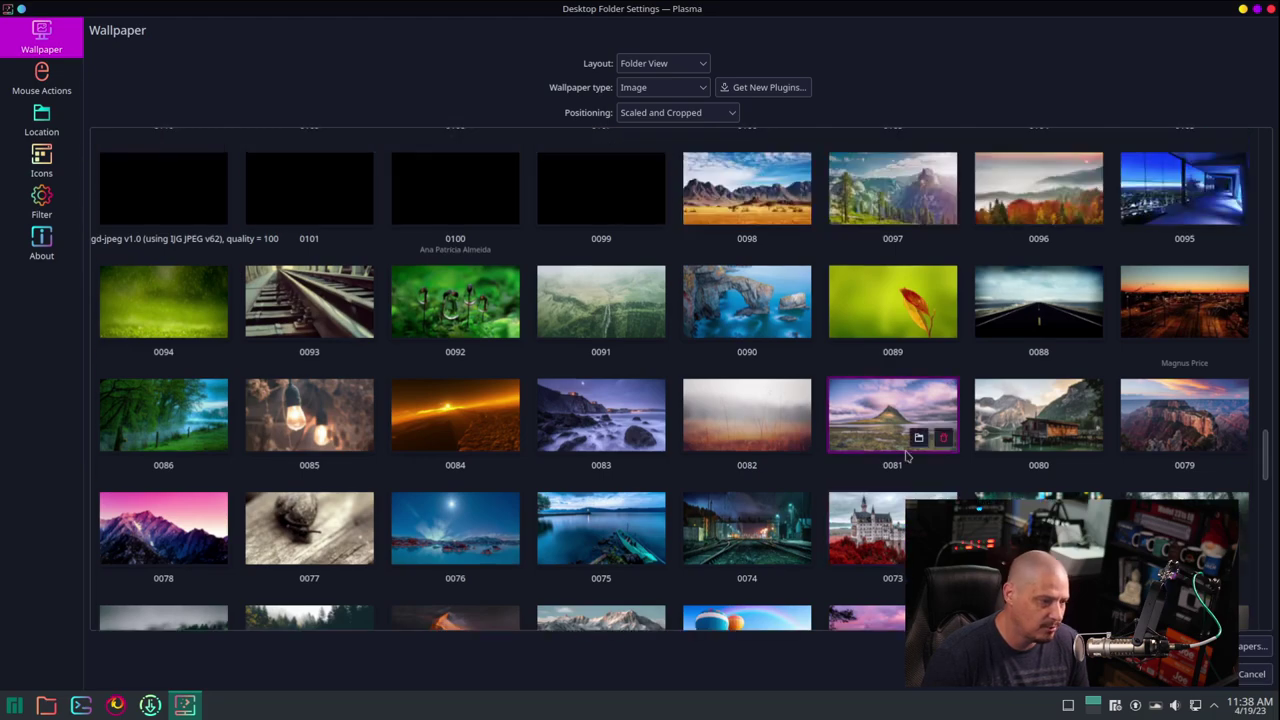
{"action": "scroll", "coordinate": [906, 456], "scroll_direction": "up", "scroll_amount": 3}
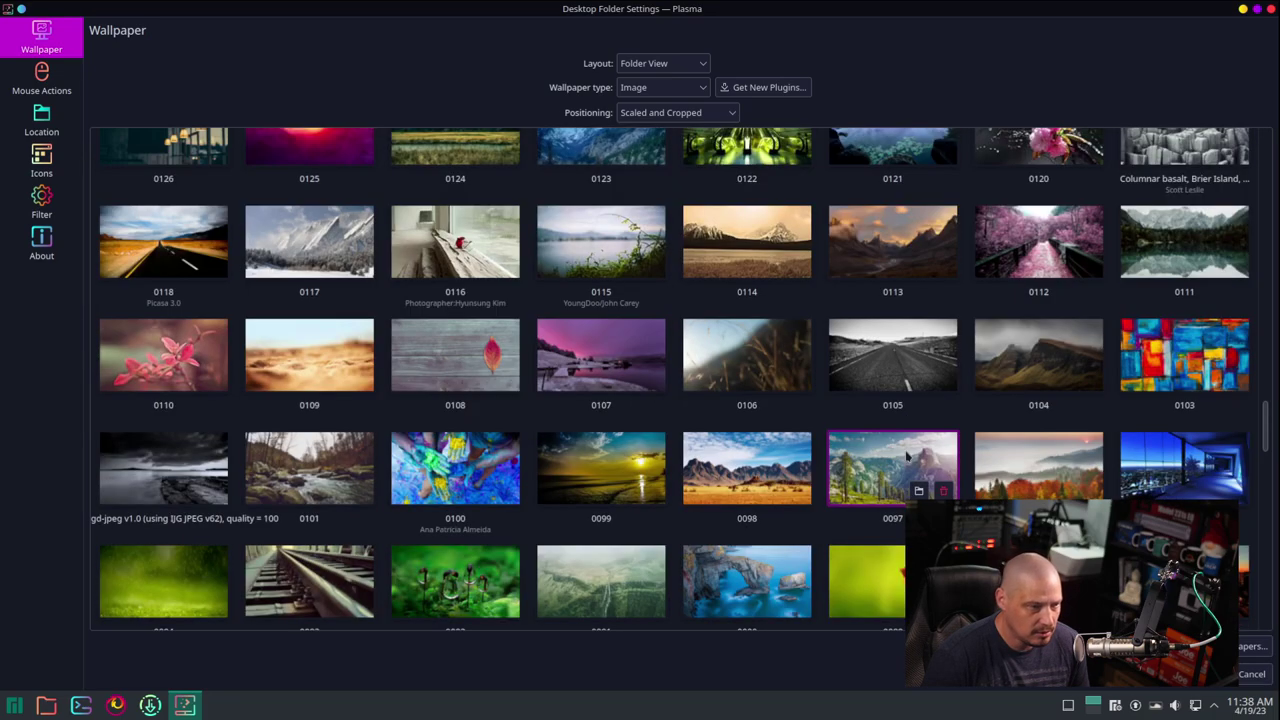
{"action": "scroll", "coordinate": [906, 456], "scroll_direction": "up", "scroll_amount": 2}
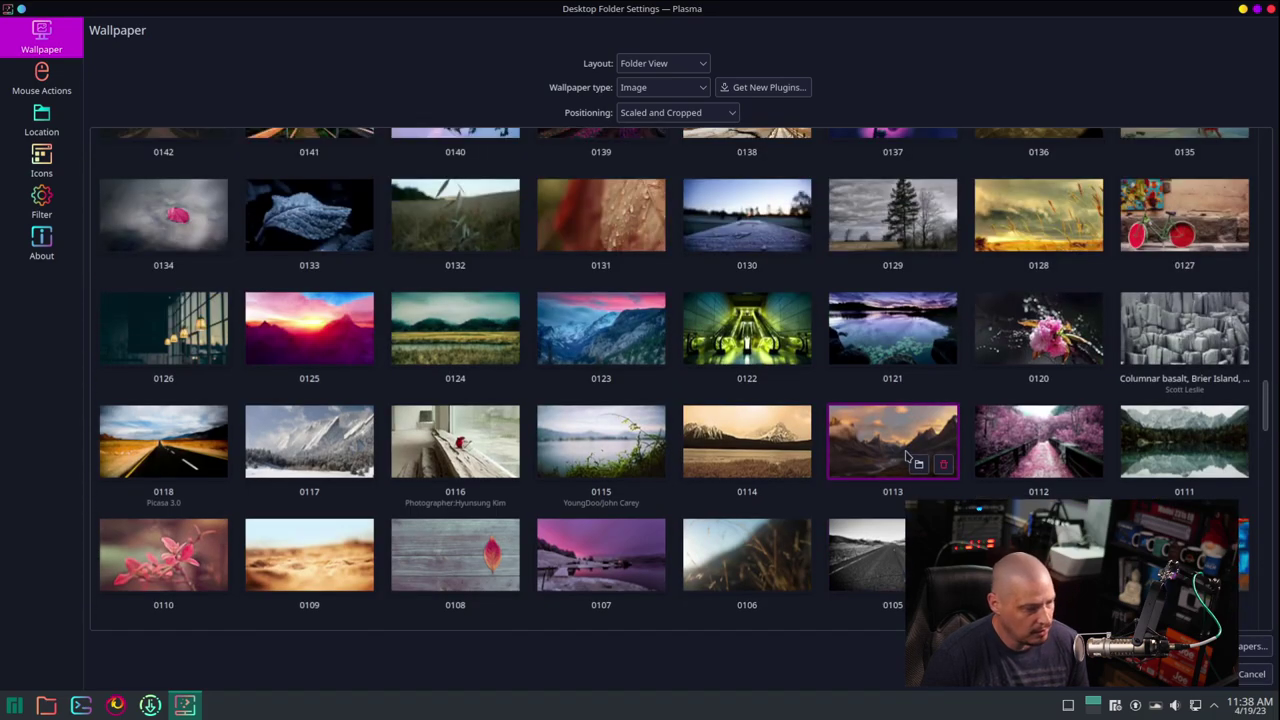
{"action": "scroll", "coordinate": [1077, 486], "scroll_direction": "up", "scroll_amount": 1}
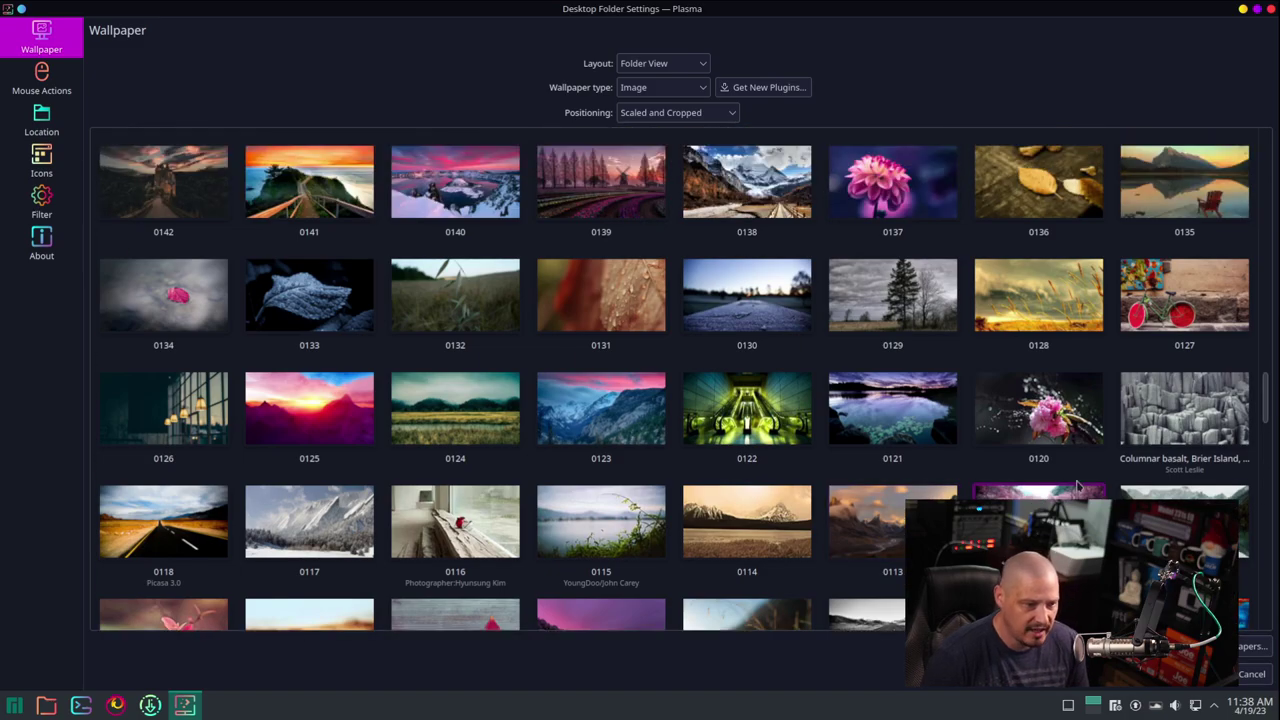
- Browse the added wallpapers and set image 0217, the pink mountain lake scene, as the desktop wallpaper
{"action": "scroll", "coordinate": [1077, 486], "scroll_direction": "up", "scroll_amount": 3}
{"action": "scroll", "coordinate": [1077, 486], "scroll_direction": "up", "scroll_amount": 2}
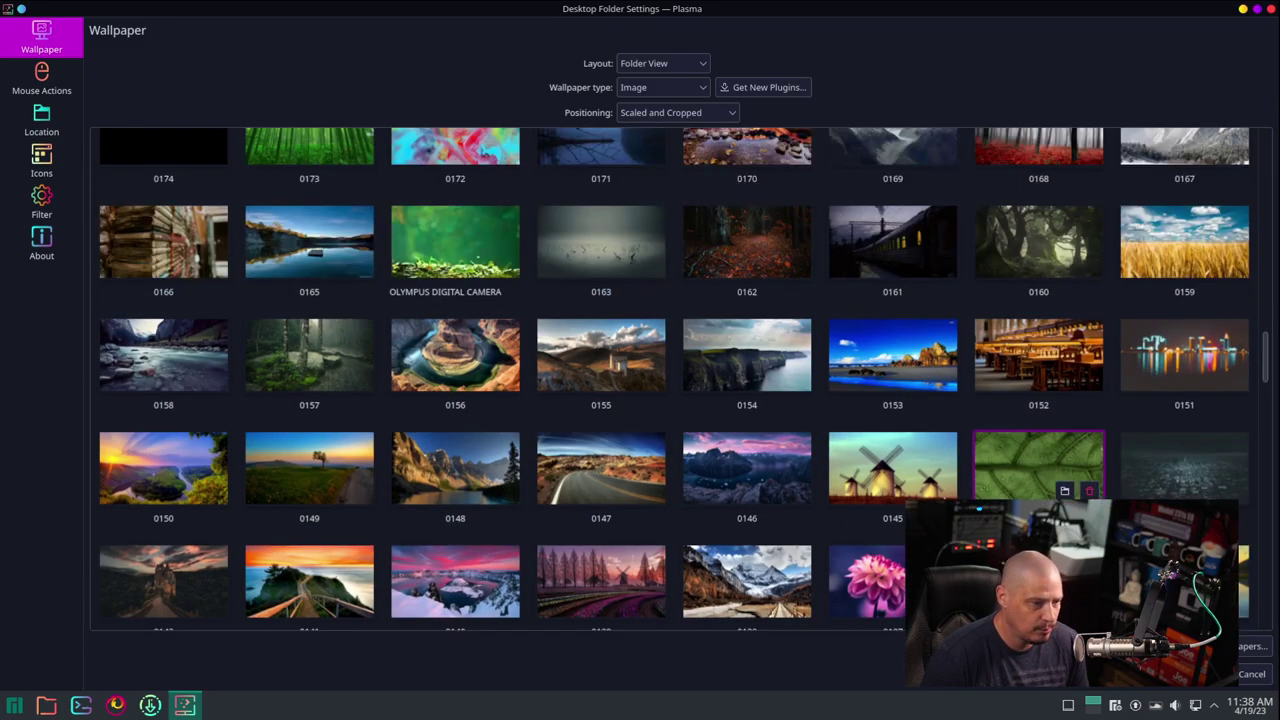
{"action": "scroll", "coordinate": [1040, 495], "scroll_direction": "up", "scroll_amount": 1}
{"action": "scroll", "coordinate": [930, 515], "scroll_direction": "up", "scroll_amount": 1}
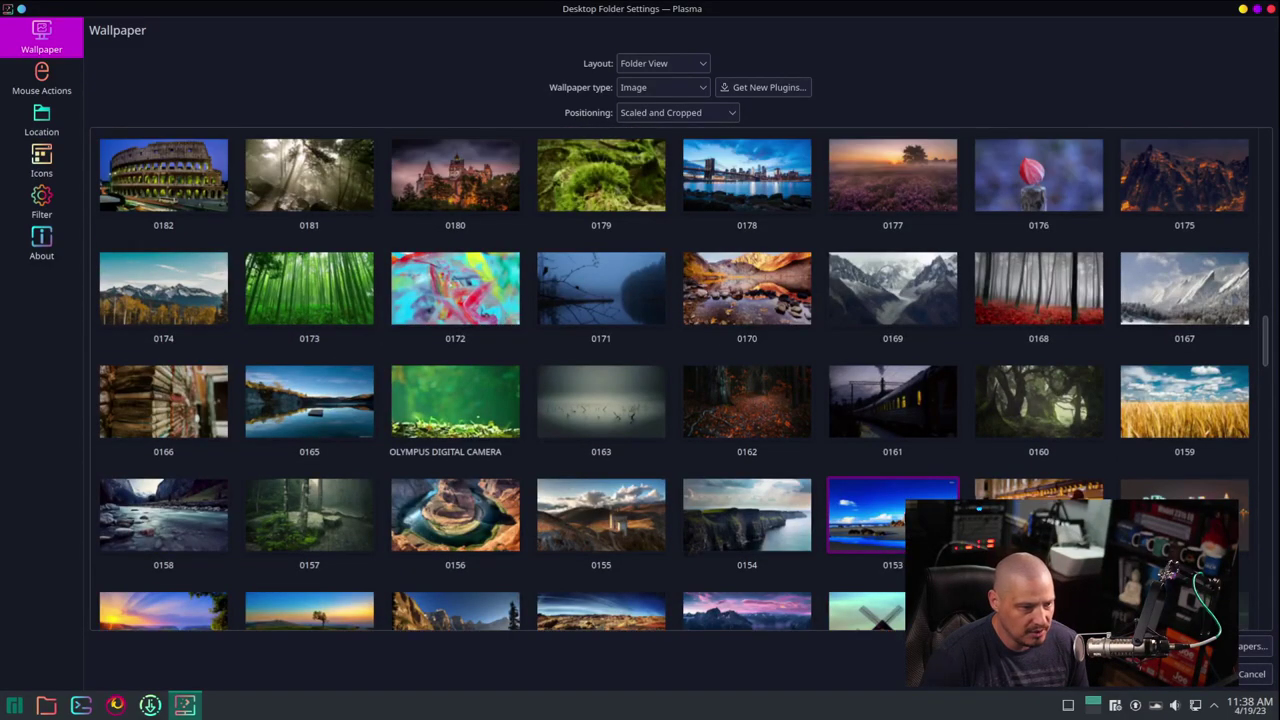
{"action": "scroll", "coordinate": [904, 515], "scroll_direction": "up", "scroll_amount": 3}
{"action": "scroll", "coordinate": [904, 515], "scroll_direction": "up", "scroll_amount": 5}
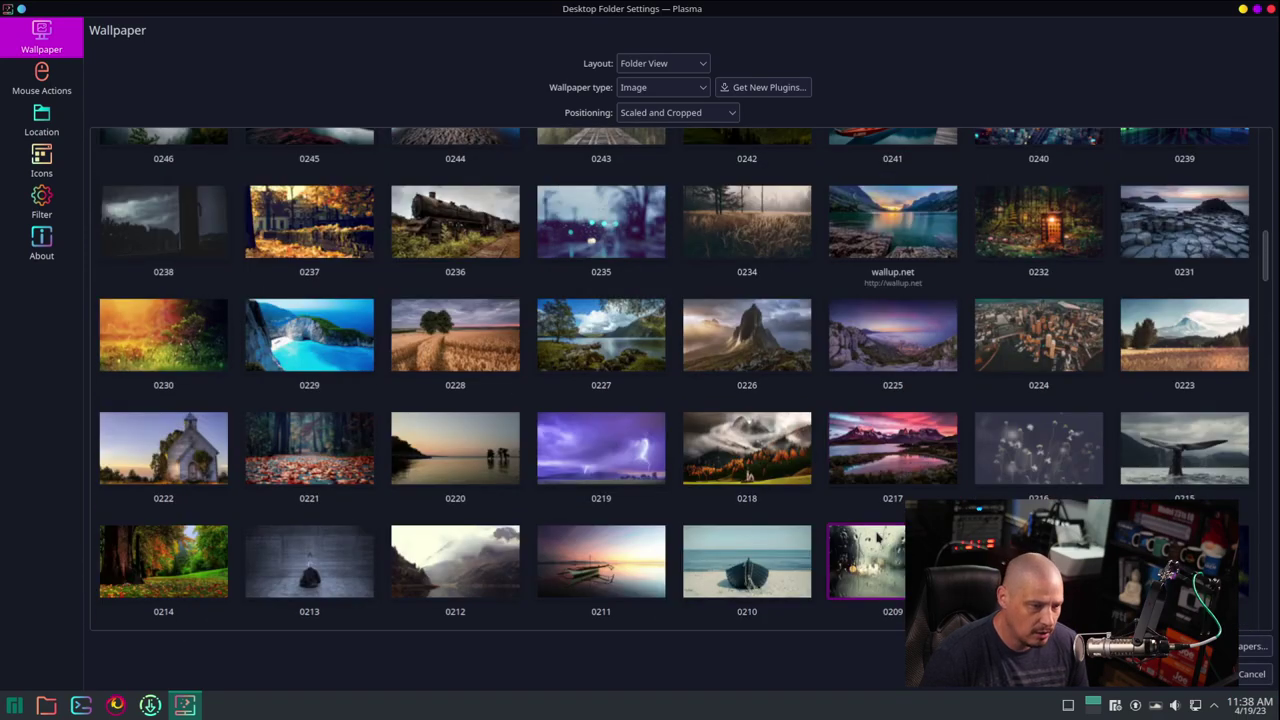
{"action": "left_click", "coordinate": [880, 458]}
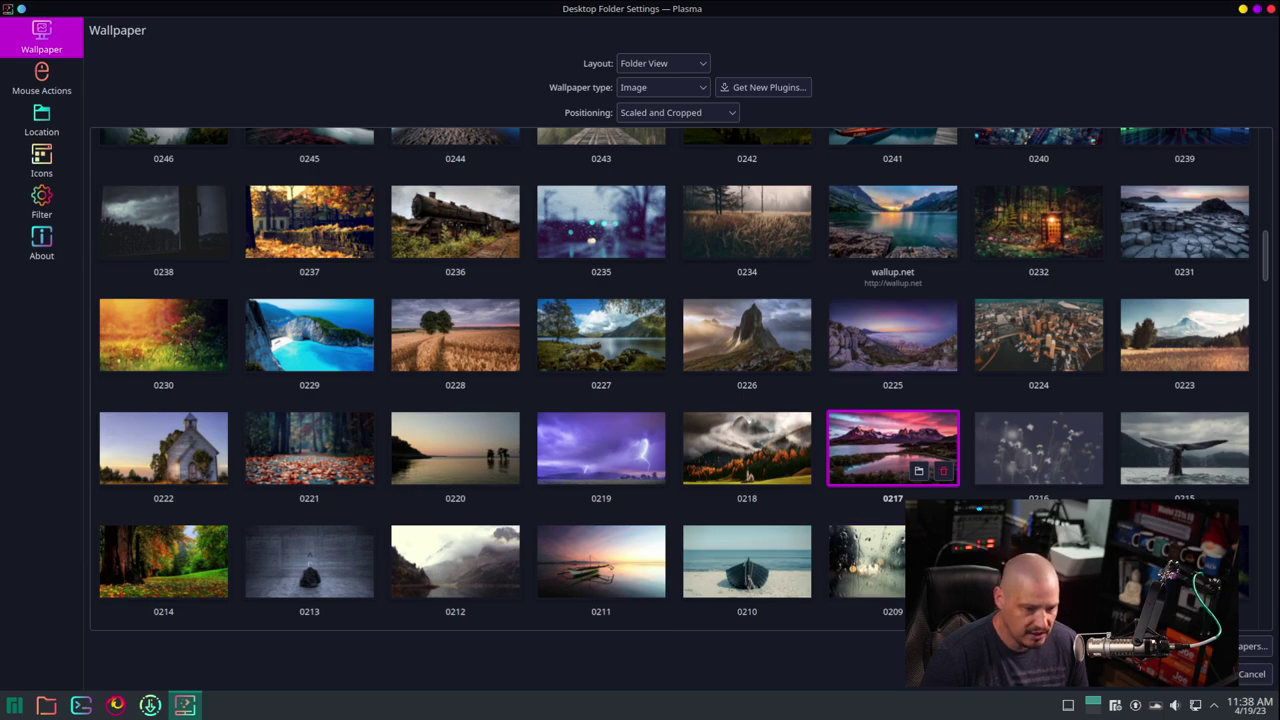
{"action": "key", "text": "Return"}
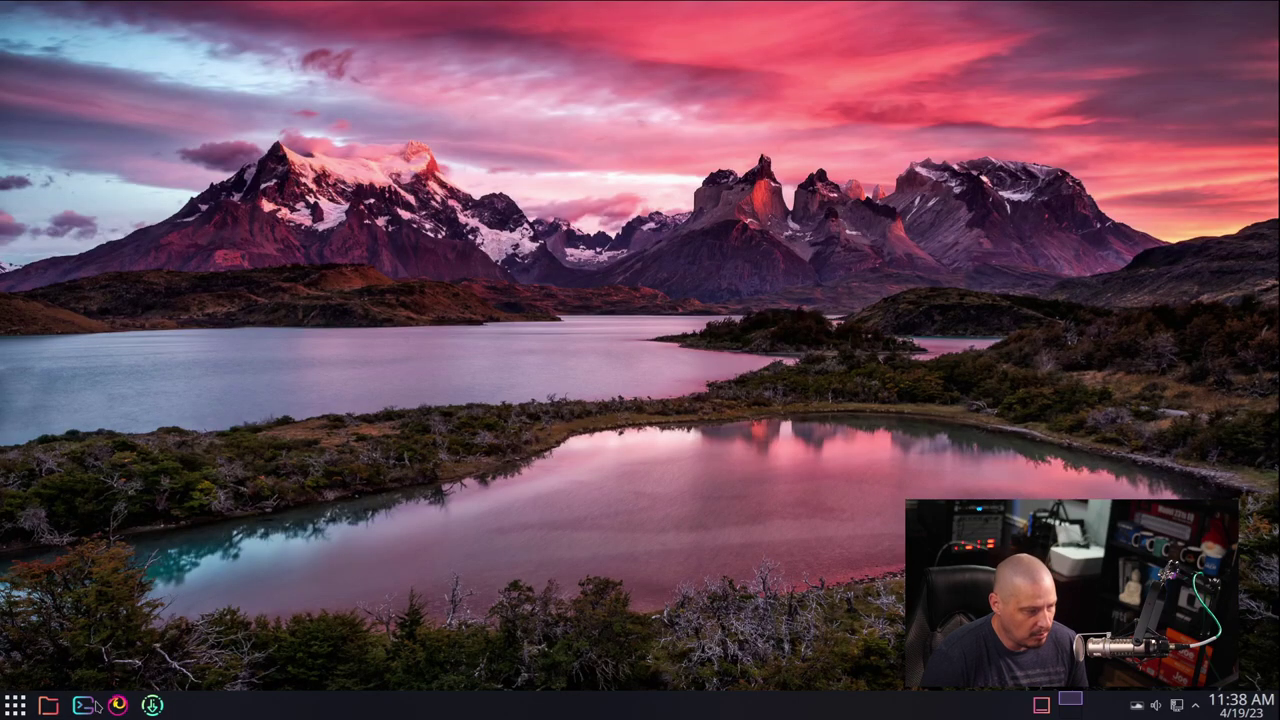
- View the terminal, file manager and application launcher over the new wallpaper, closing each one
{"action": "left_click", "coordinate": [88, 705]}
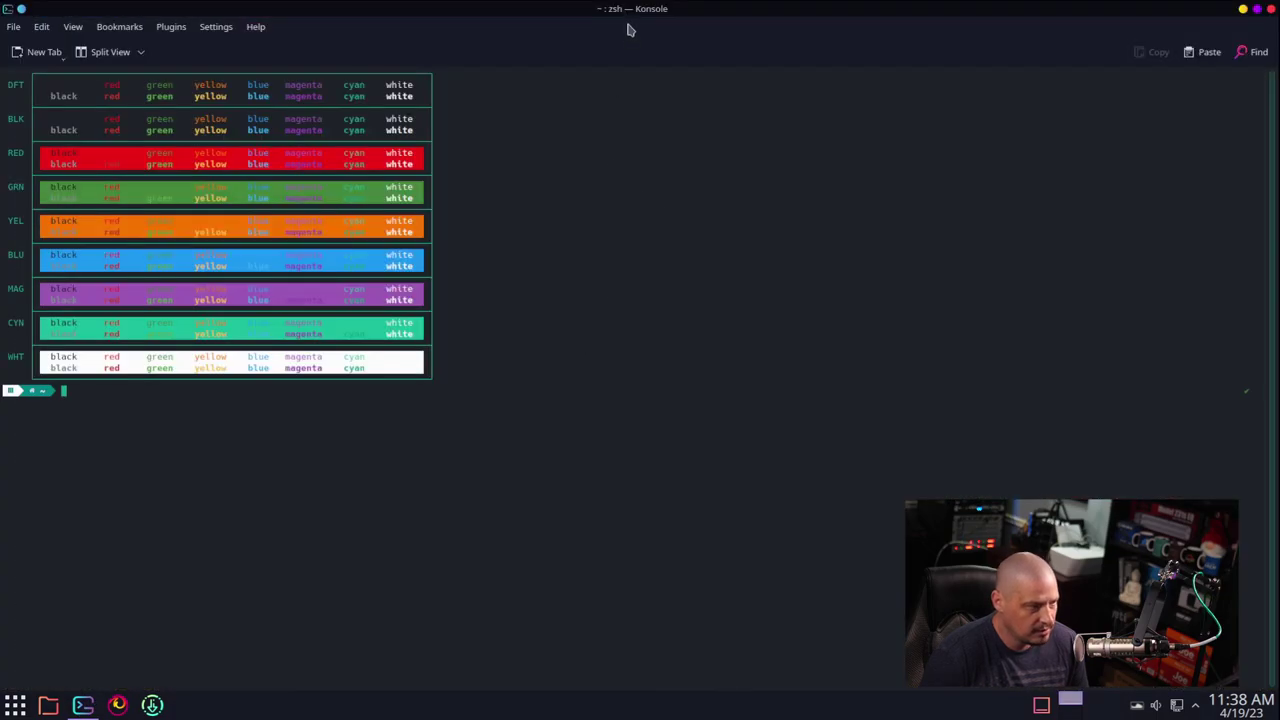
{"action": "left_click", "coordinate": [1271, 9]}
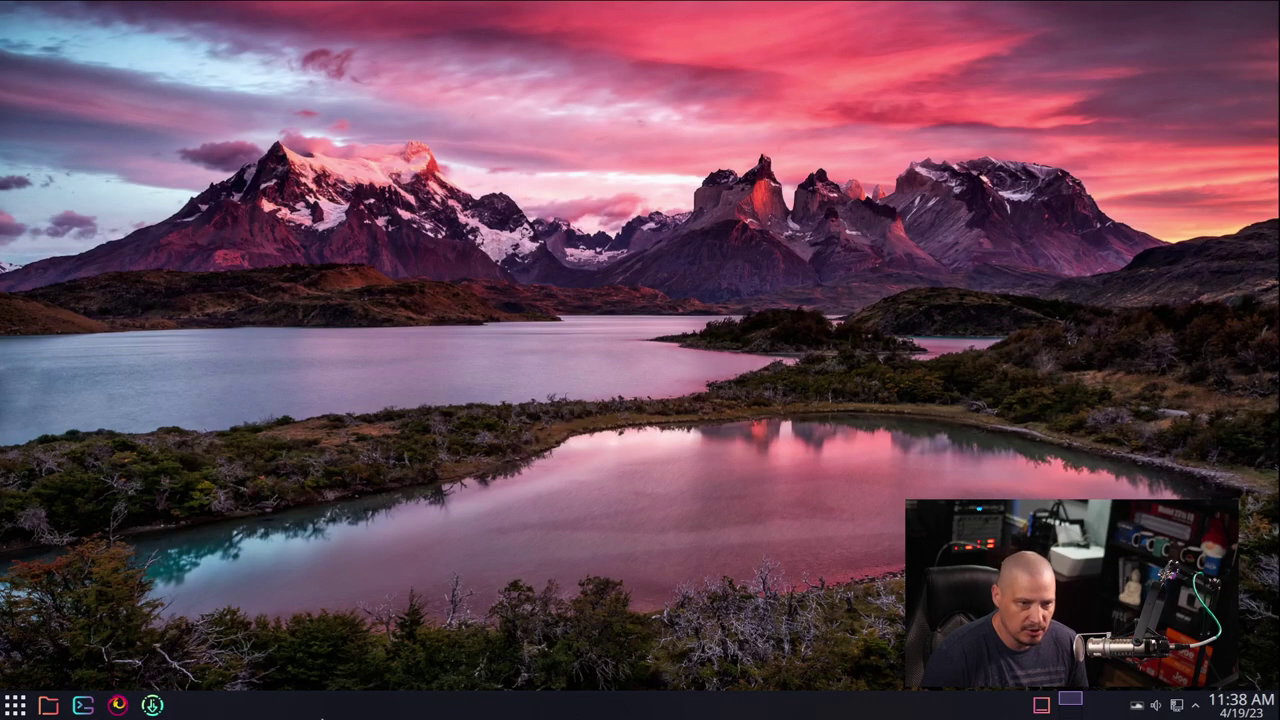
{"action": "key", "text": "super+e"}
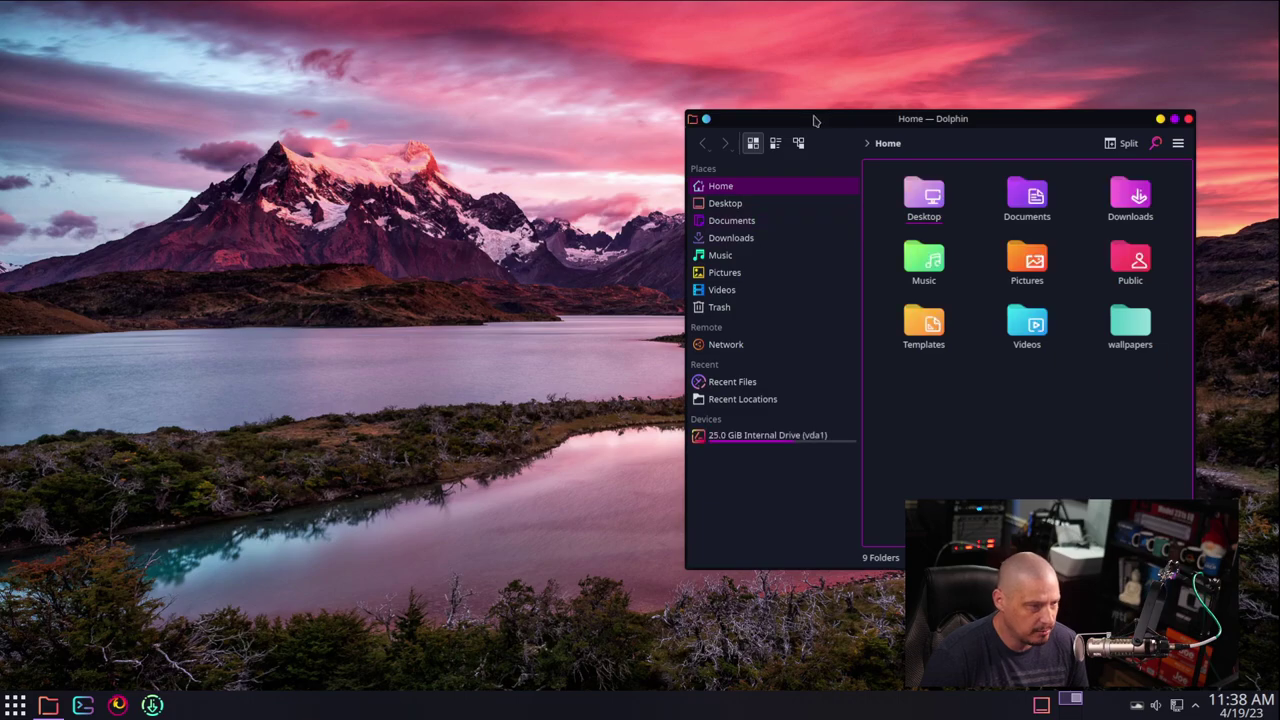
{"action": "left_click_drag", "start_coordinate": [820, 113], "coordinate": [778, 123]}
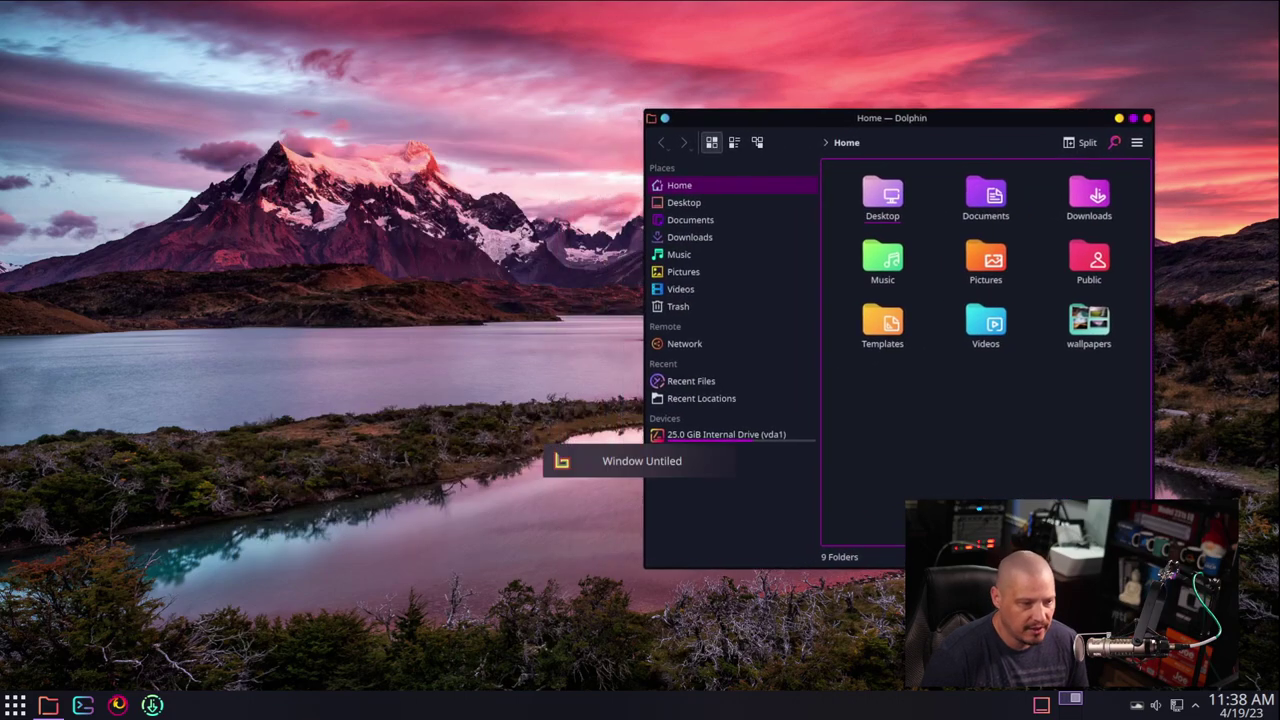
{"action": "left_click", "coordinate": [14, 708]}
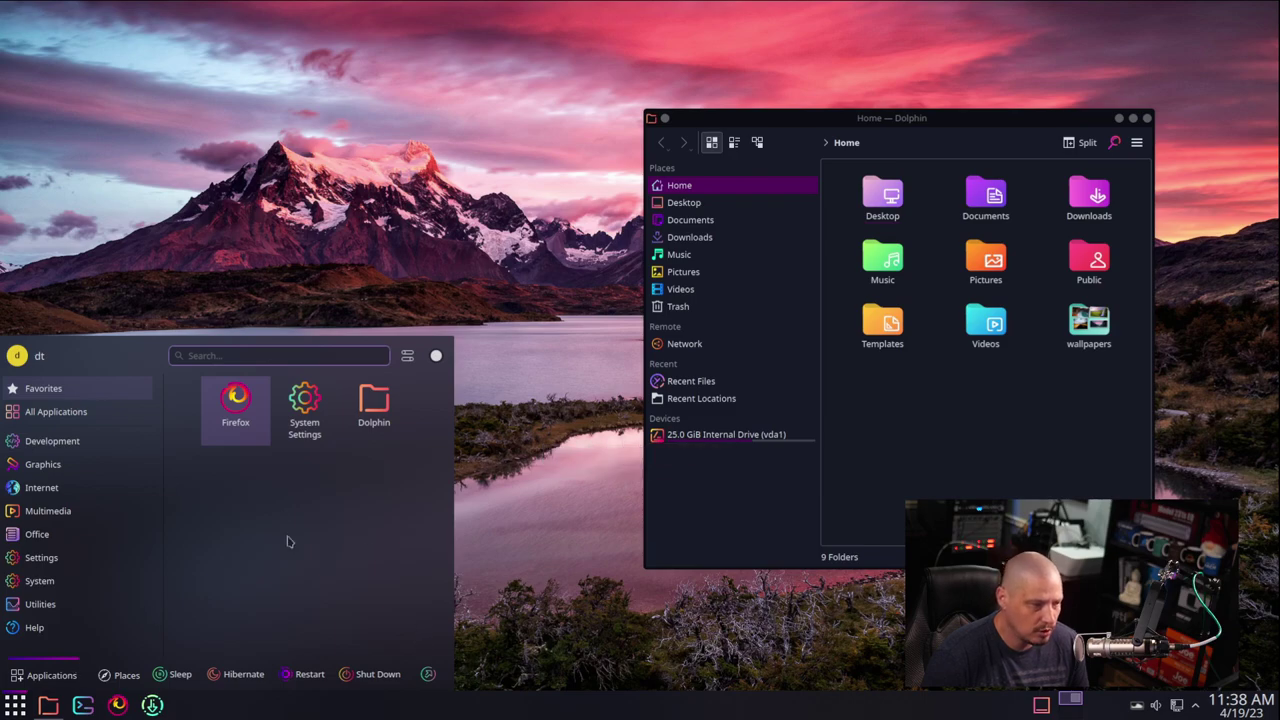
{"action": "left_click", "coordinate": [574, 626]}
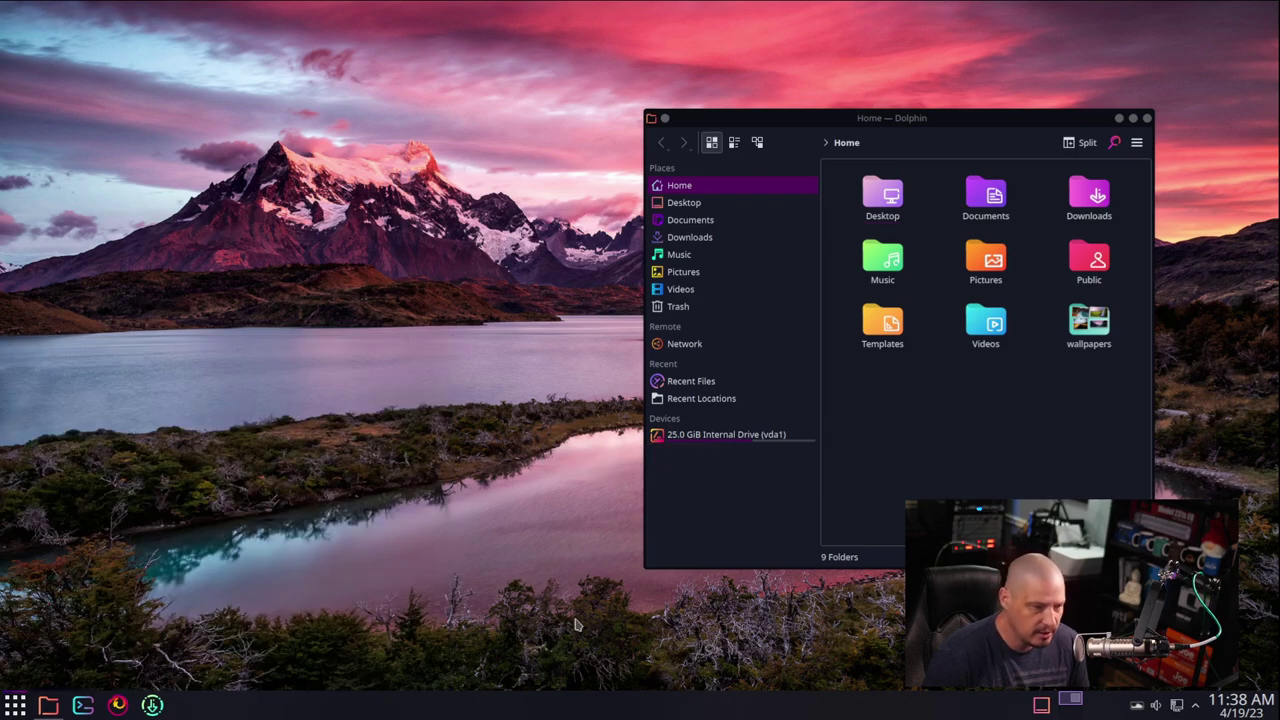
{"action": "left_click", "coordinate": [1149, 122]}
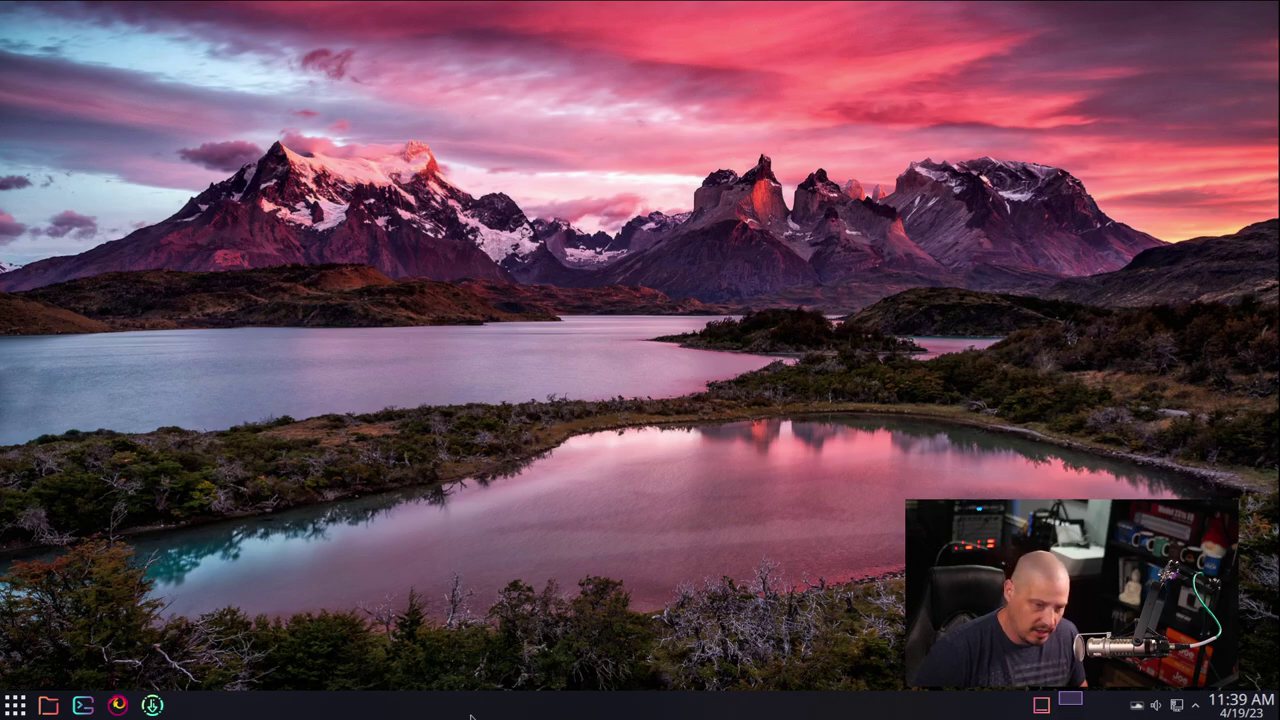
- Try to launch the package manager by running pamac from the desktop's command runner
{"action": "key", "text": "alt+space"}
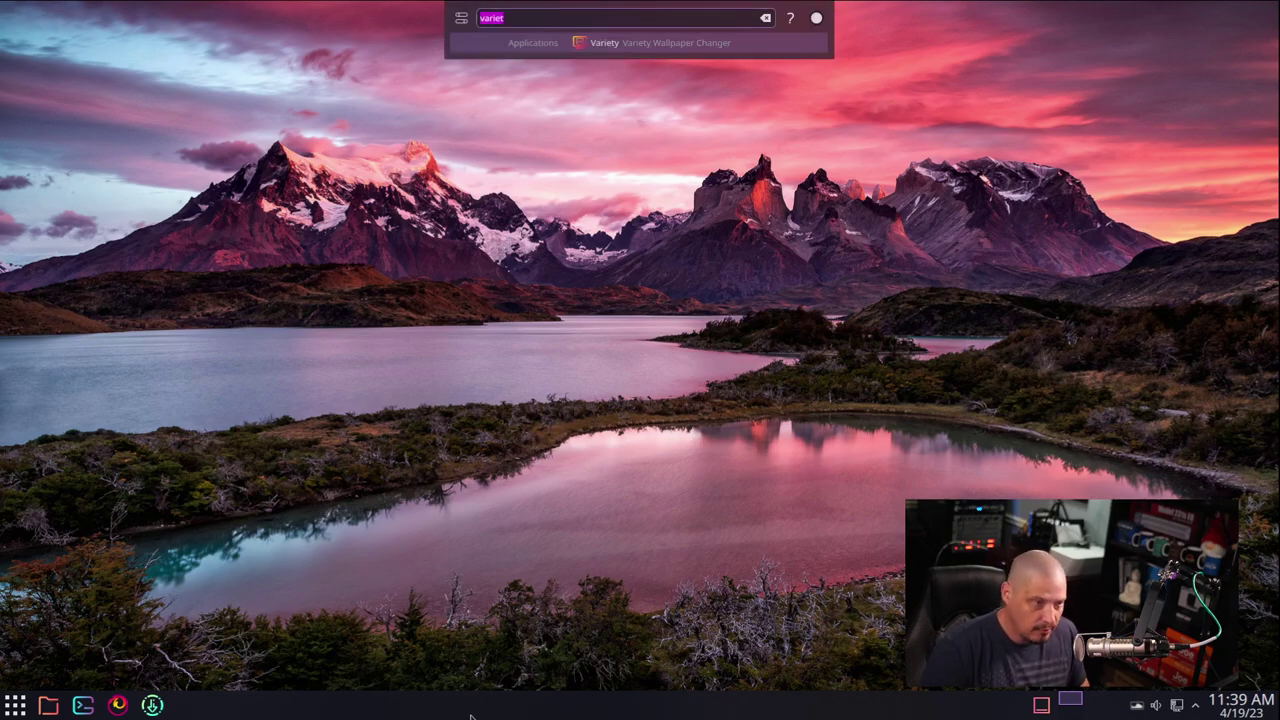
{"action": "type", "text": "pamac"}
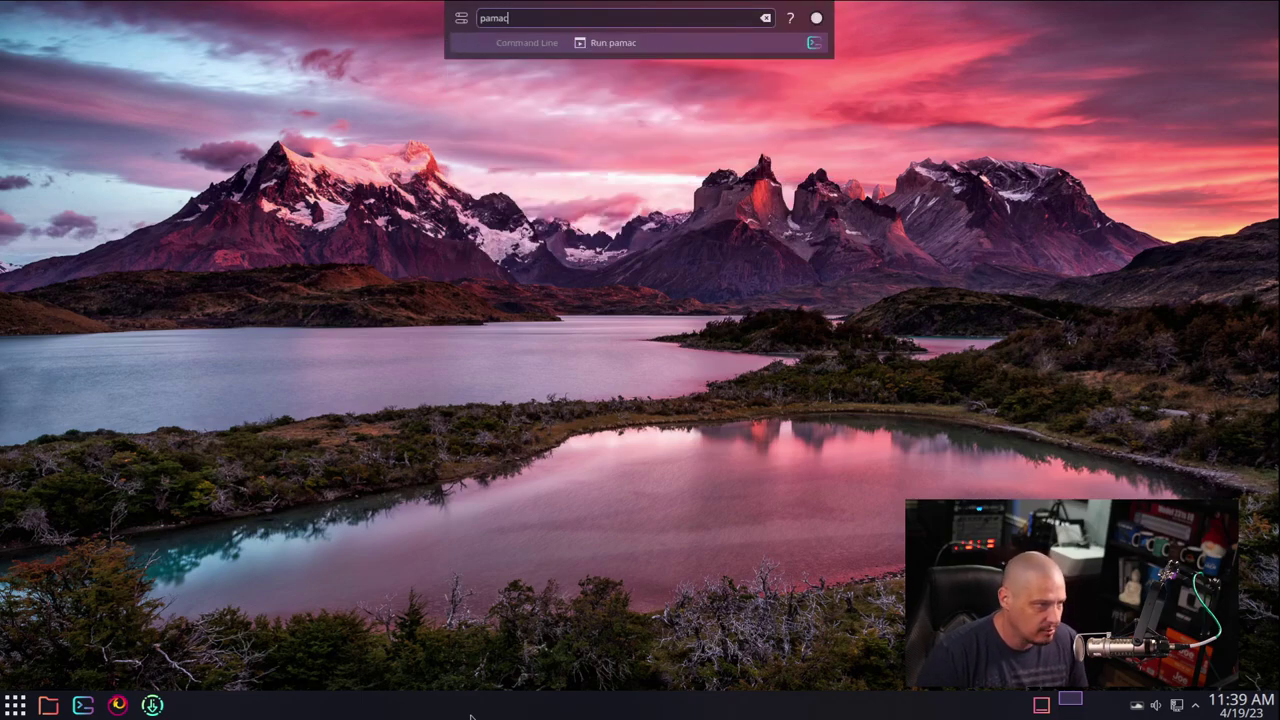
{"action": "key", "text": "Return"}
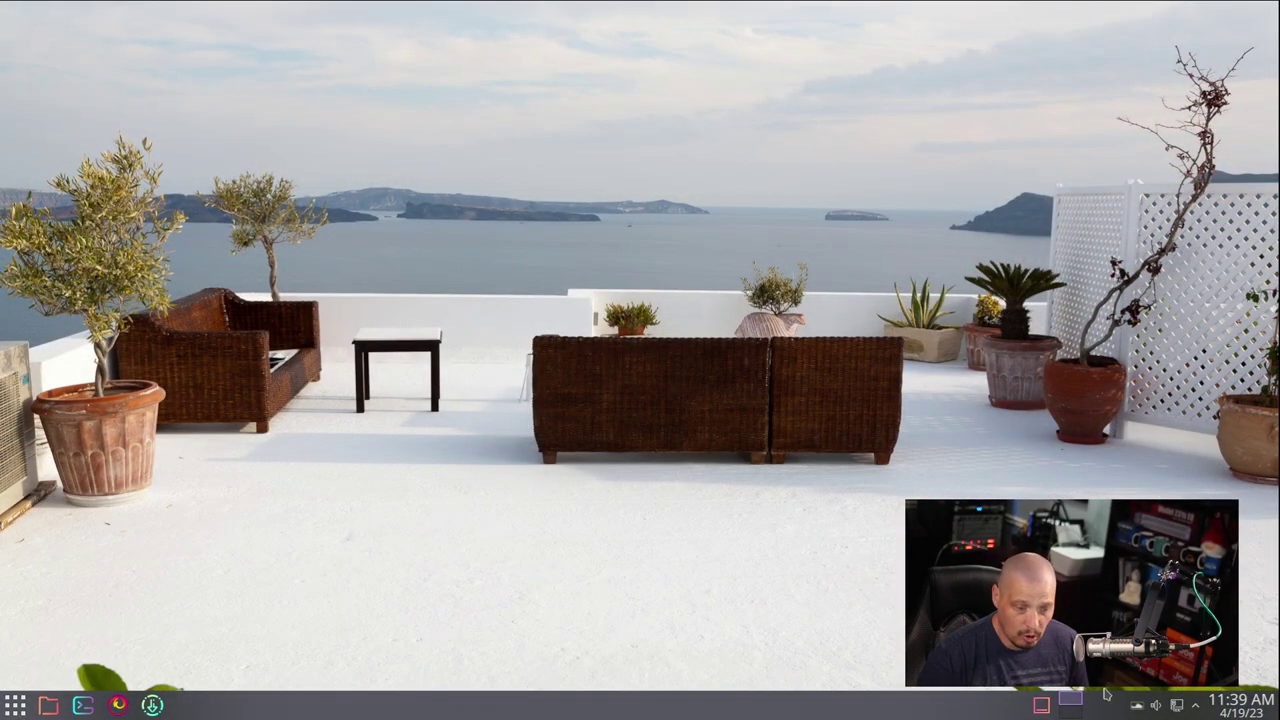
- Search the application launcher for "software" and open Software Update - Add/Remove Software
{"action": "left_click", "coordinate": [15, 705]}
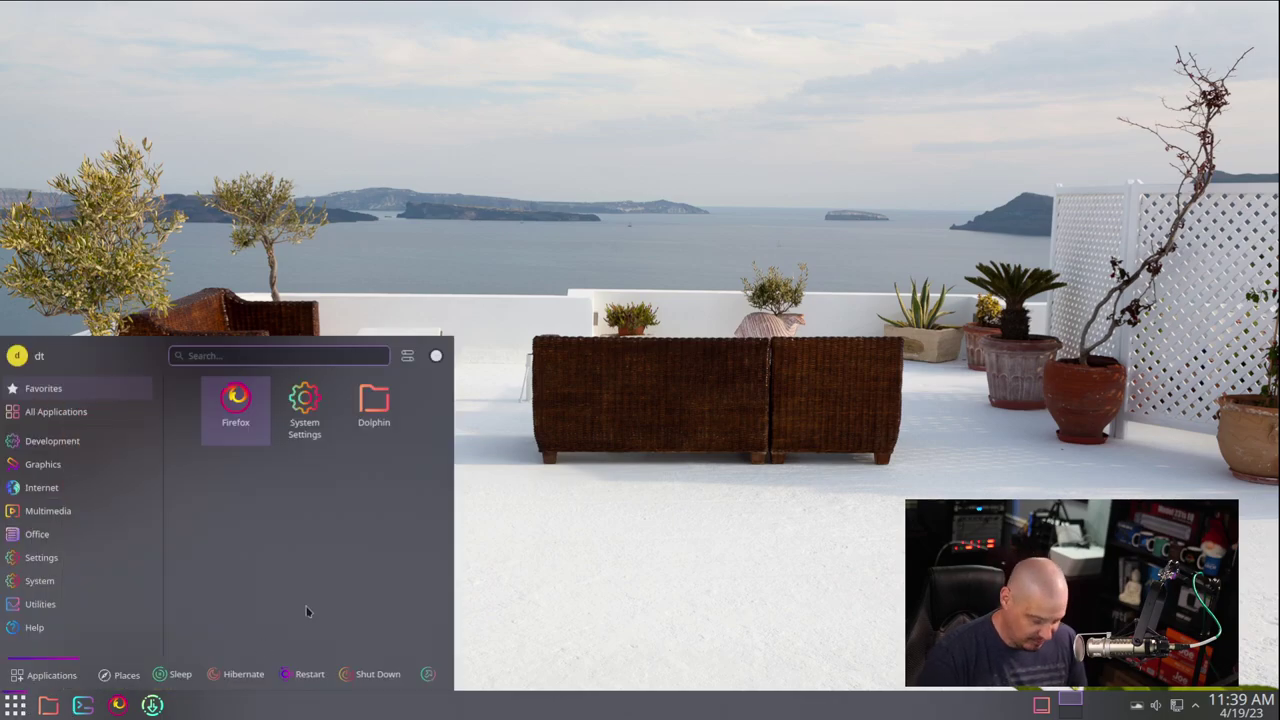
{"action": "type", "text": "software"}
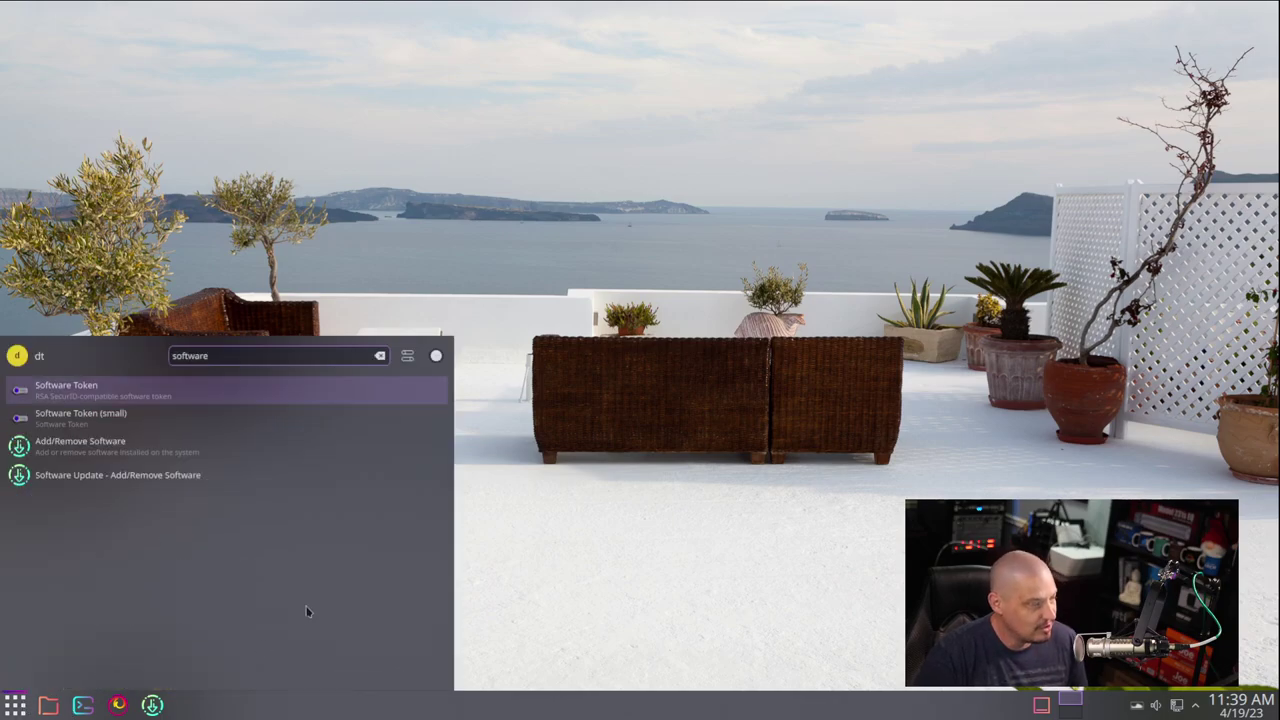
{"action": "key", "text": "Down"}
{"action": "key", "text": "Down"}
{"action": "key", "text": "Down"}
{"action": "key", "text": "Return"}
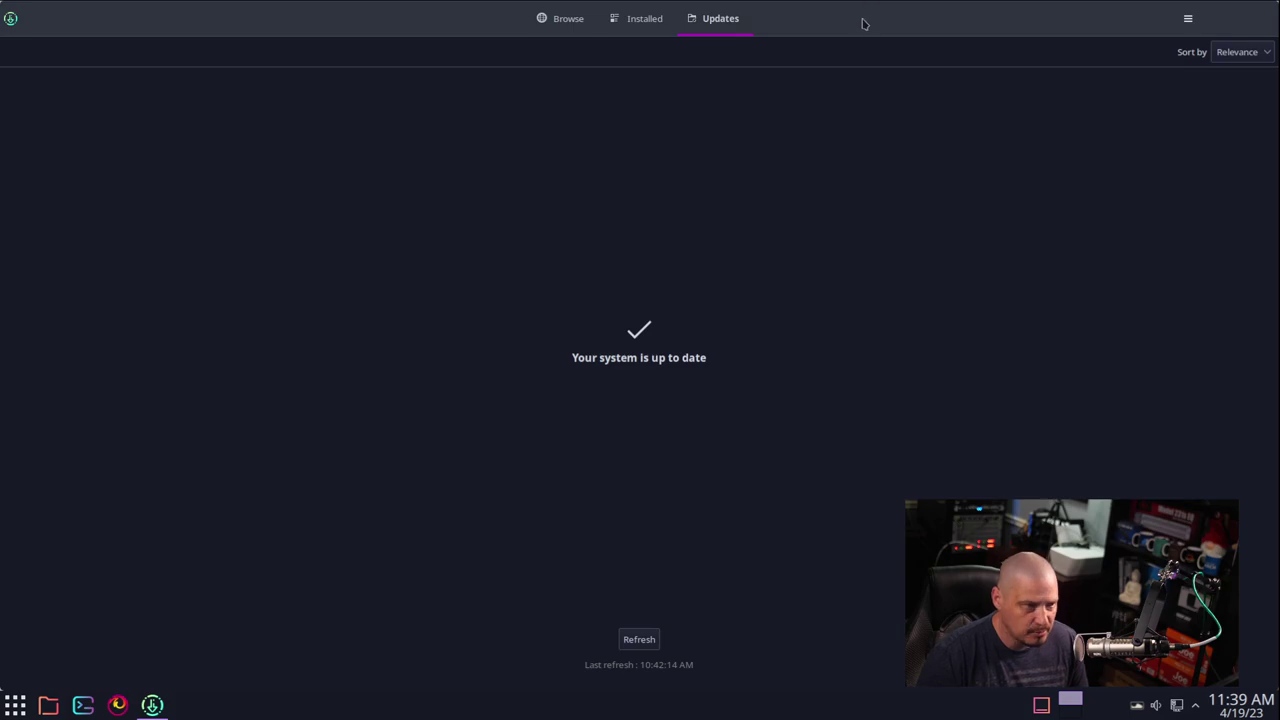
- View Pamac's installed packages and its About information, and quit the package manager
{"action": "left_click", "coordinate": [645, 19]}
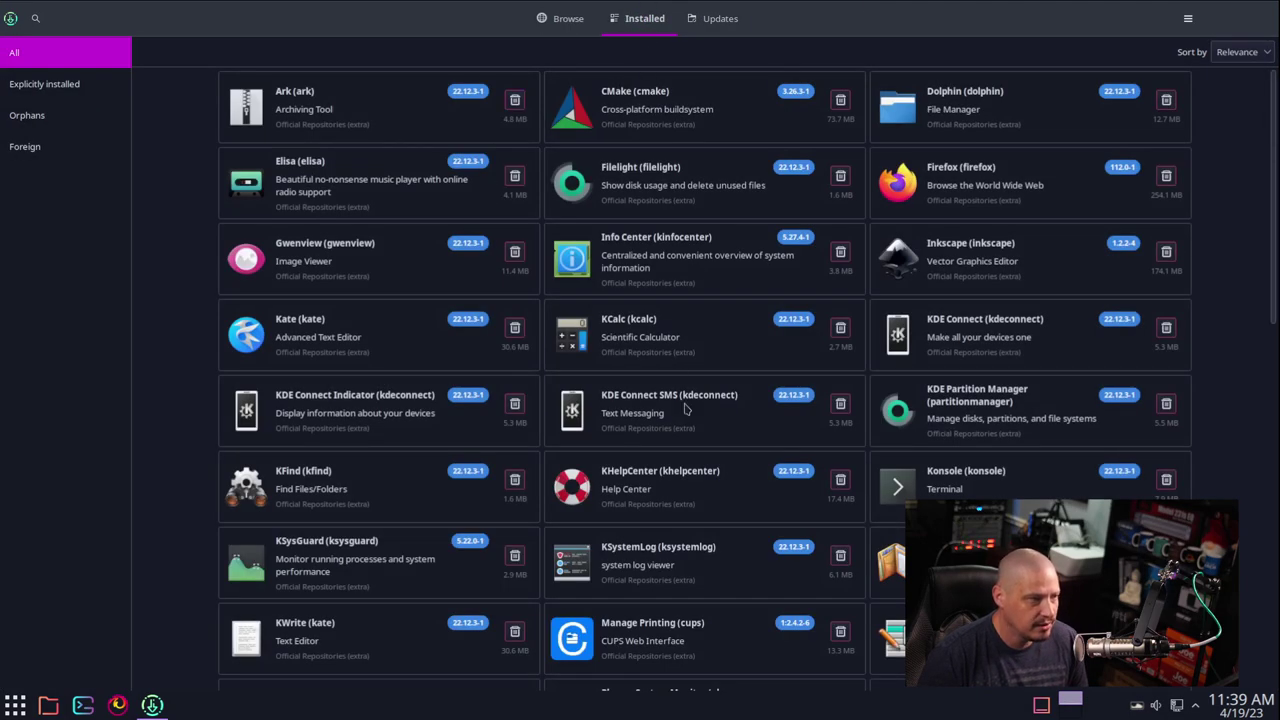
{"action": "left_click", "coordinate": [1188, 18]}
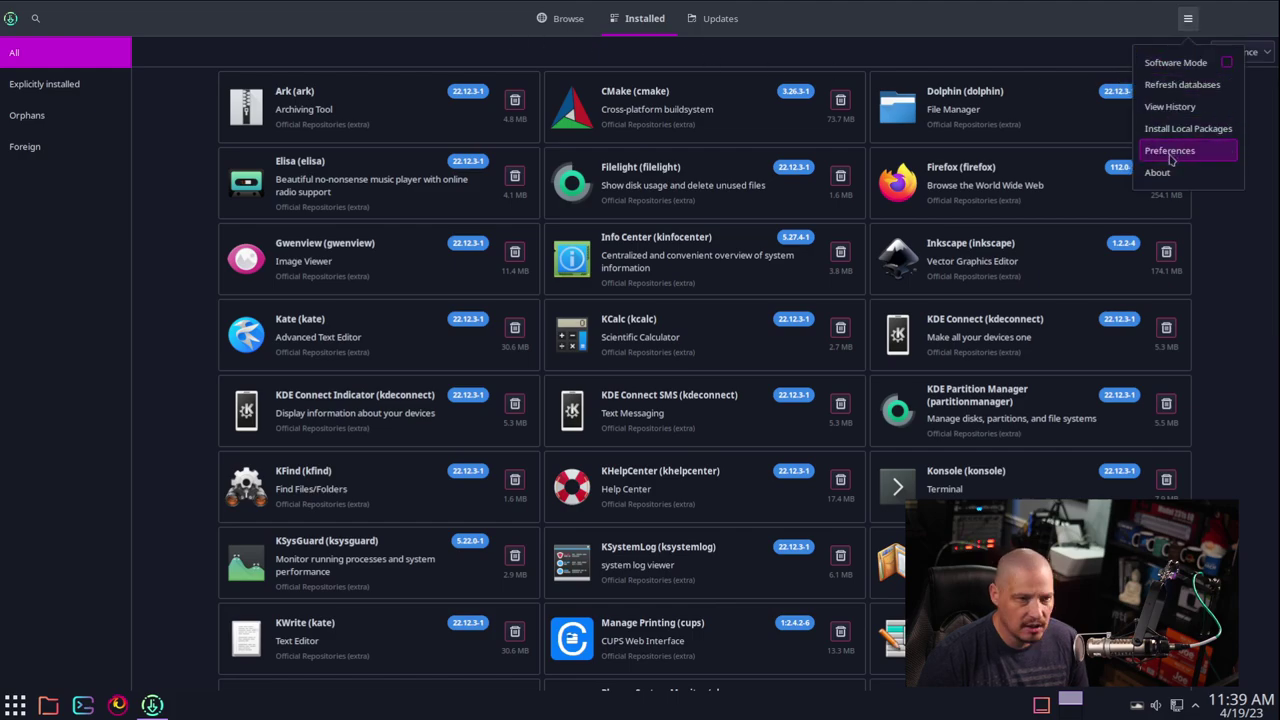
{"action": "left_click", "coordinate": [1160, 174]}
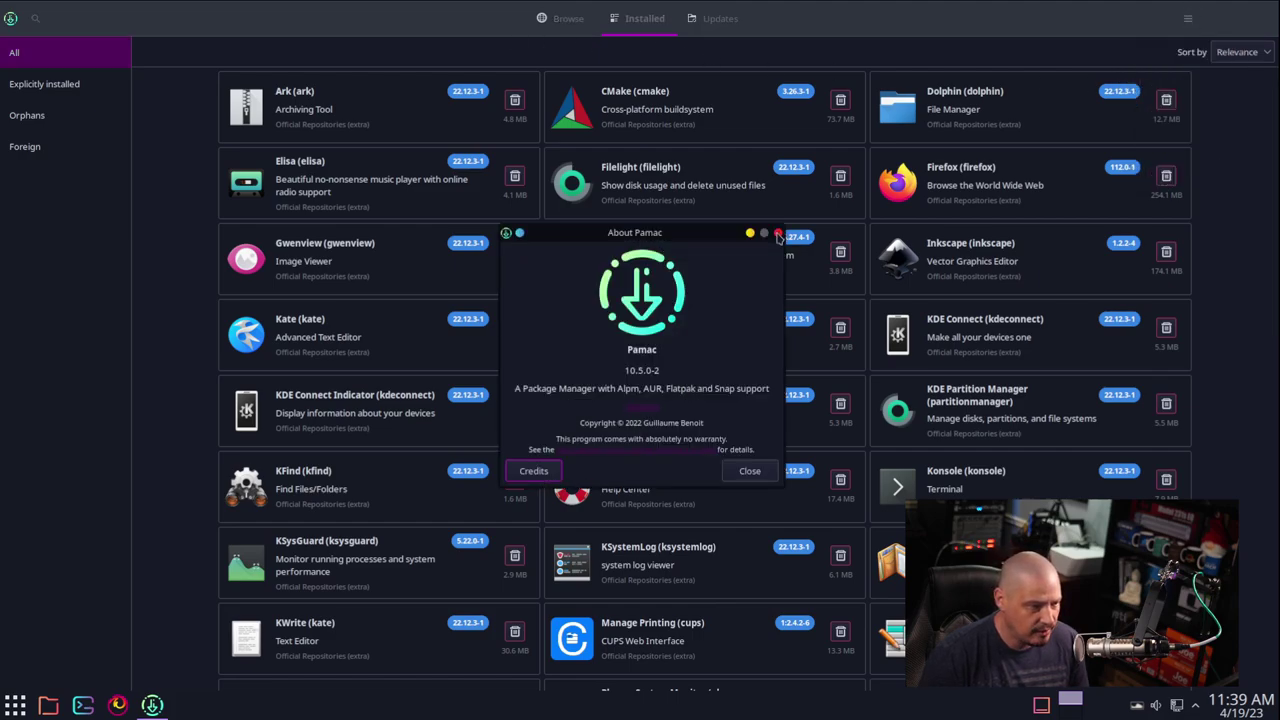
{"action": "left_click", "coordinate": [778, 234]}
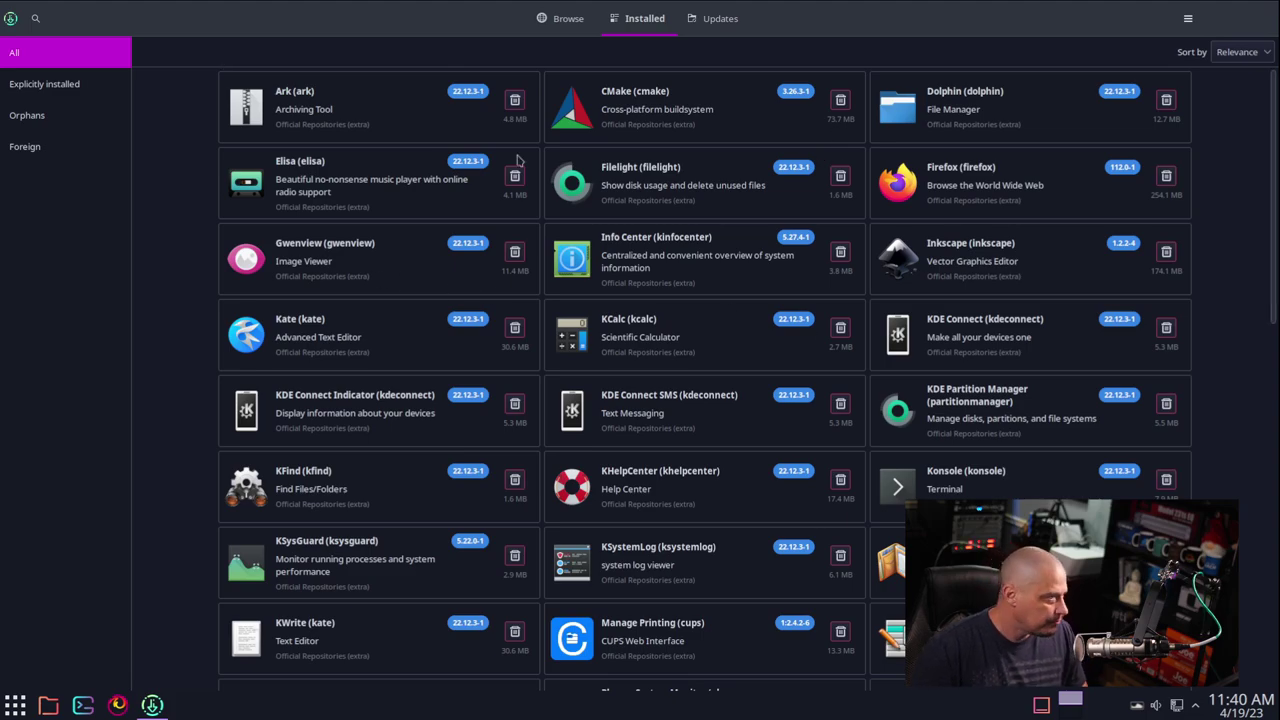
{"action": "key", "text": "ctrl+q"}
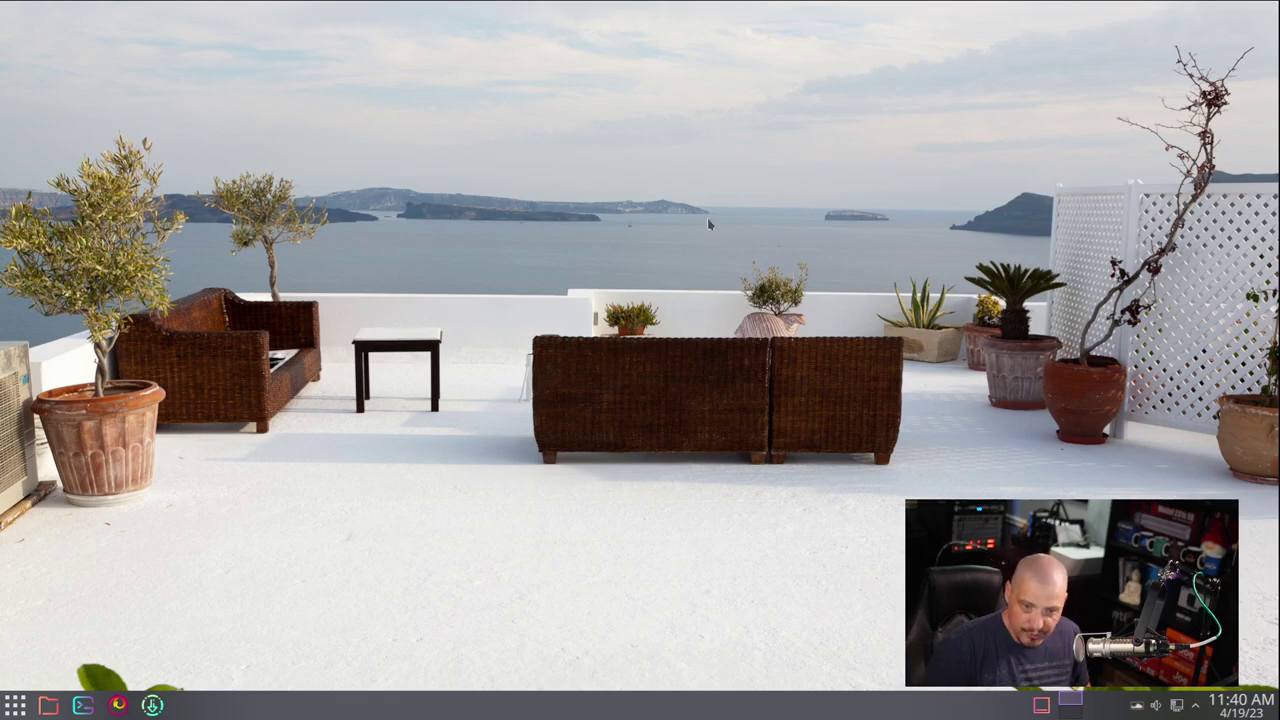
- Open a new terminal window and enlarge its text by three zoom levels
{"action": "key", "text": "ctrl+alt+t"}
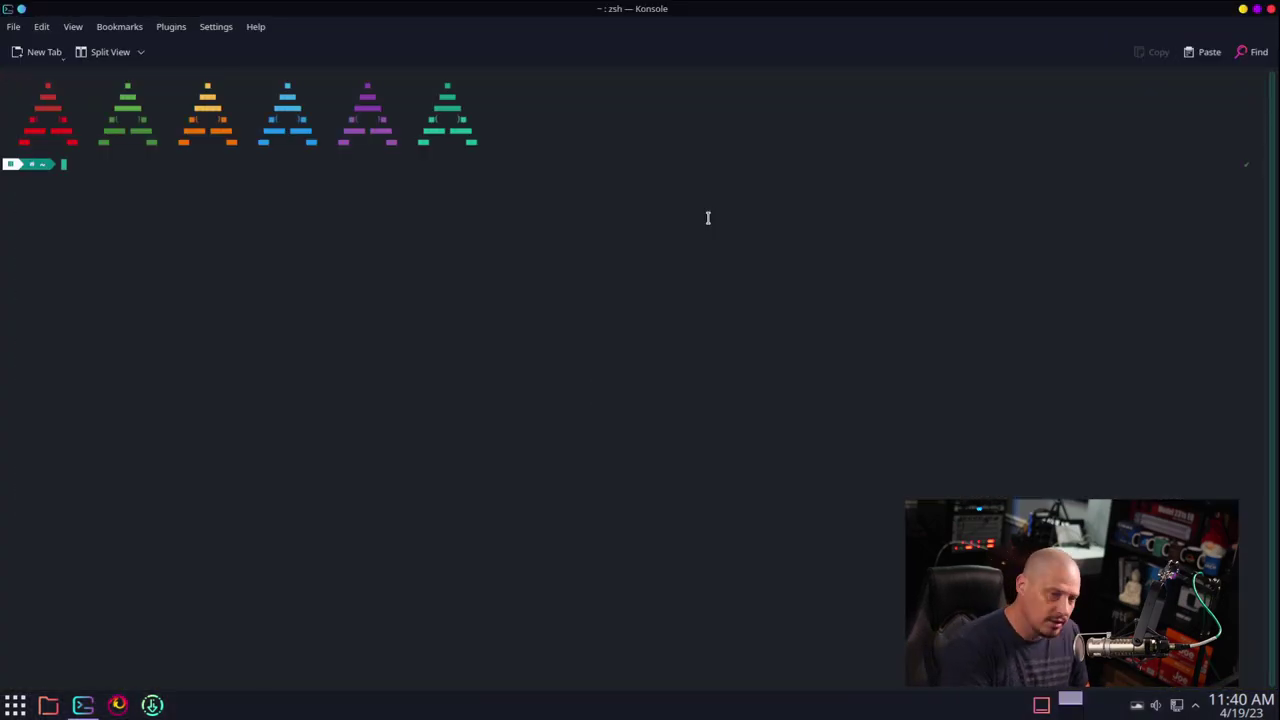
{"action": "key", "text": "ctrl+plus"}
{"action": "key", "text": "ctrl+plus"}
{"action": "key", "text": "ctrl+plus"}
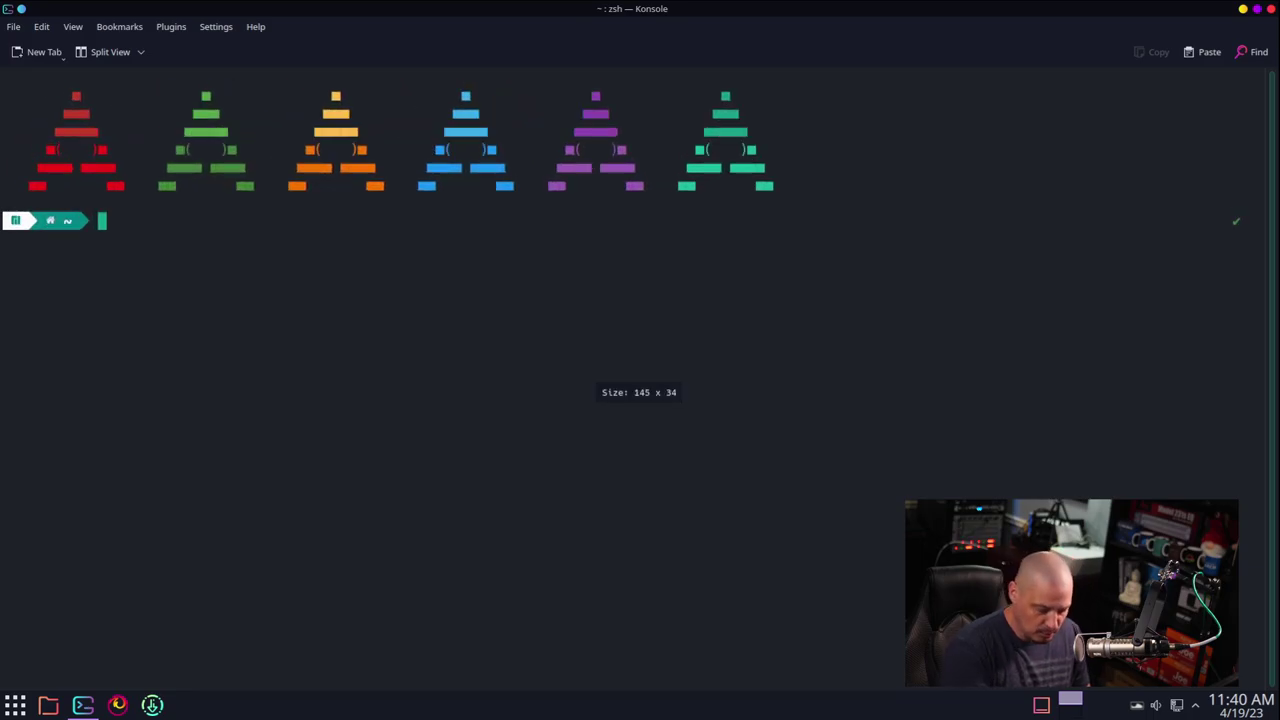
- Install Octopi with yay -S octopi, entering the sudo password and accepting the installation
{"action": "type", "text": "ya"}
{"action": "key", "text": "Right"}
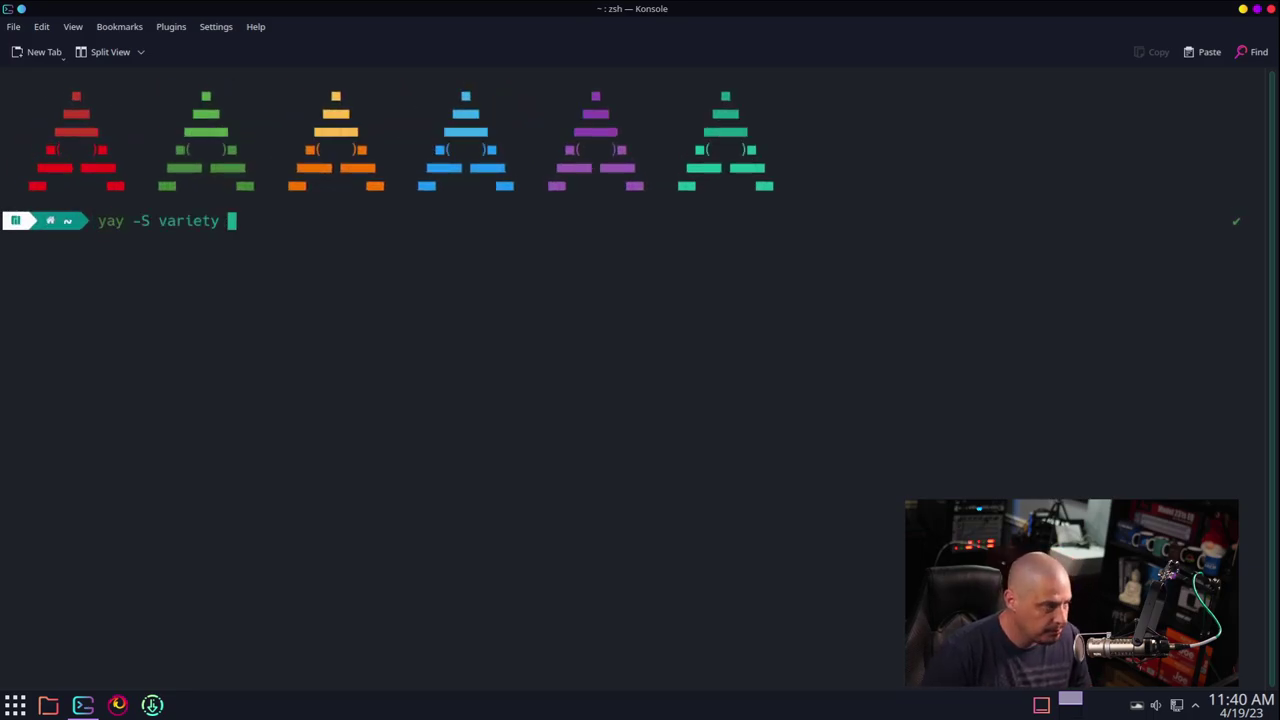
{"action": "key", "text": "ctrl+Left"}
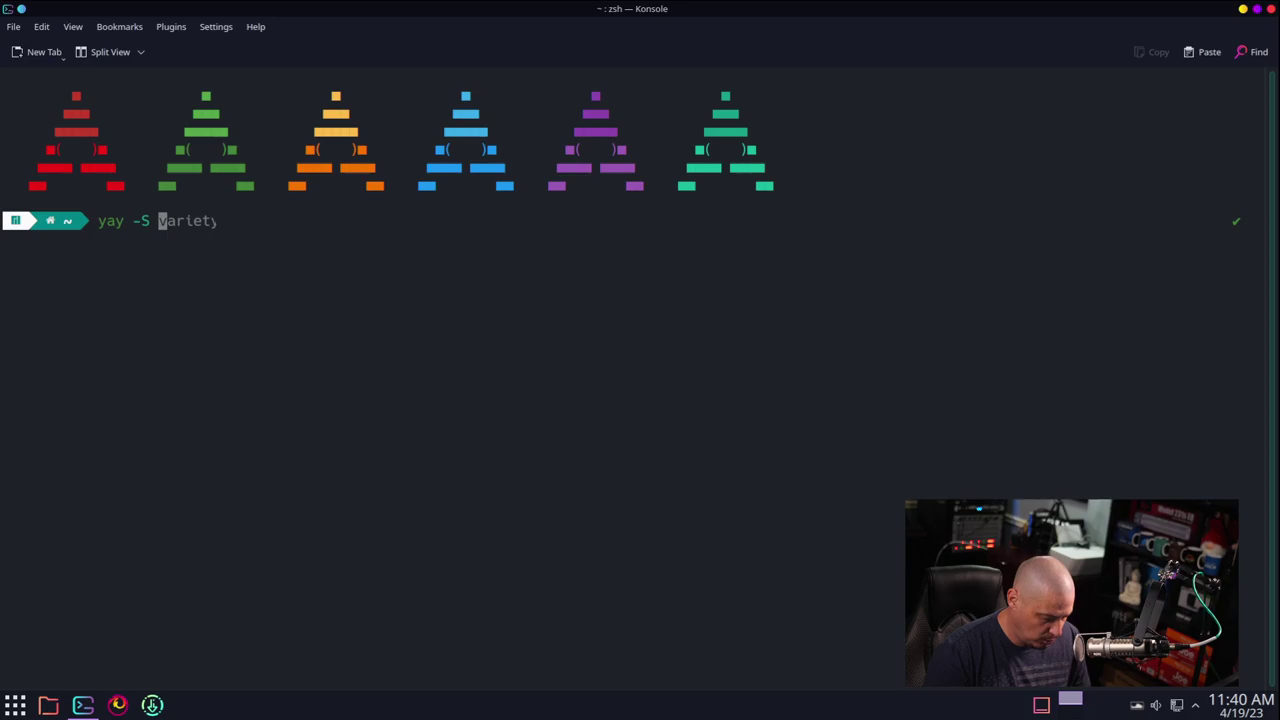
{"action": "type", "text": "ocotopi"}
{"action": "key", "text": "Left"}
{"action": "key", "text": "Left"}
{"action": "key", "text": "Left"}
{"action": "key", "text": "Left"}
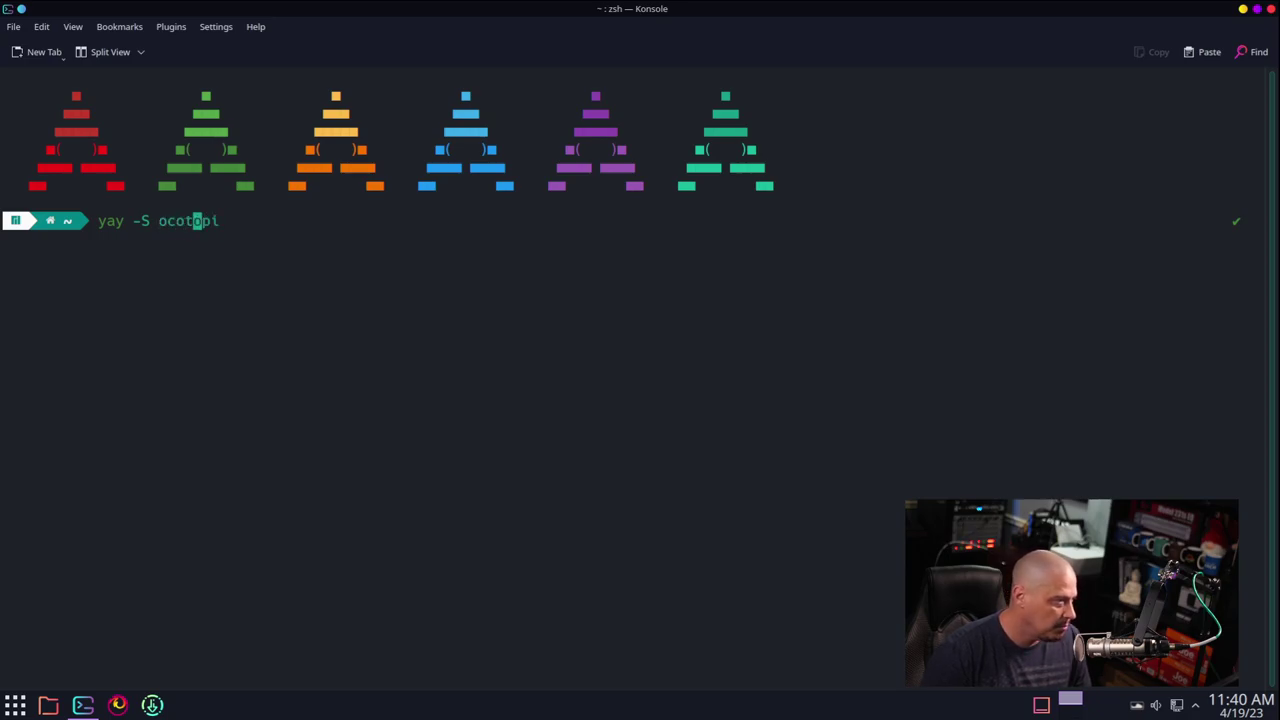
{"action": "key", "text": "Delete"}
{"action": "key", "text": "End"}
{"action": "key", "text": "Return"}
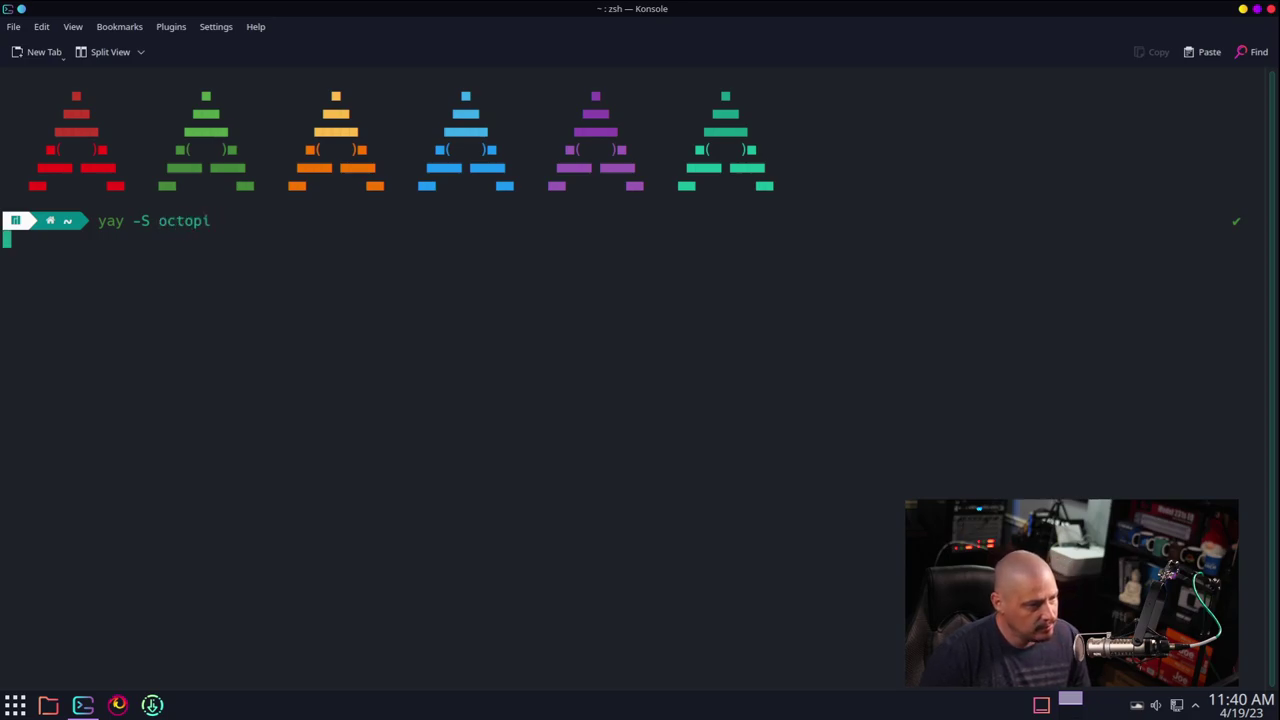
{"action": "key", "text": "Return"}
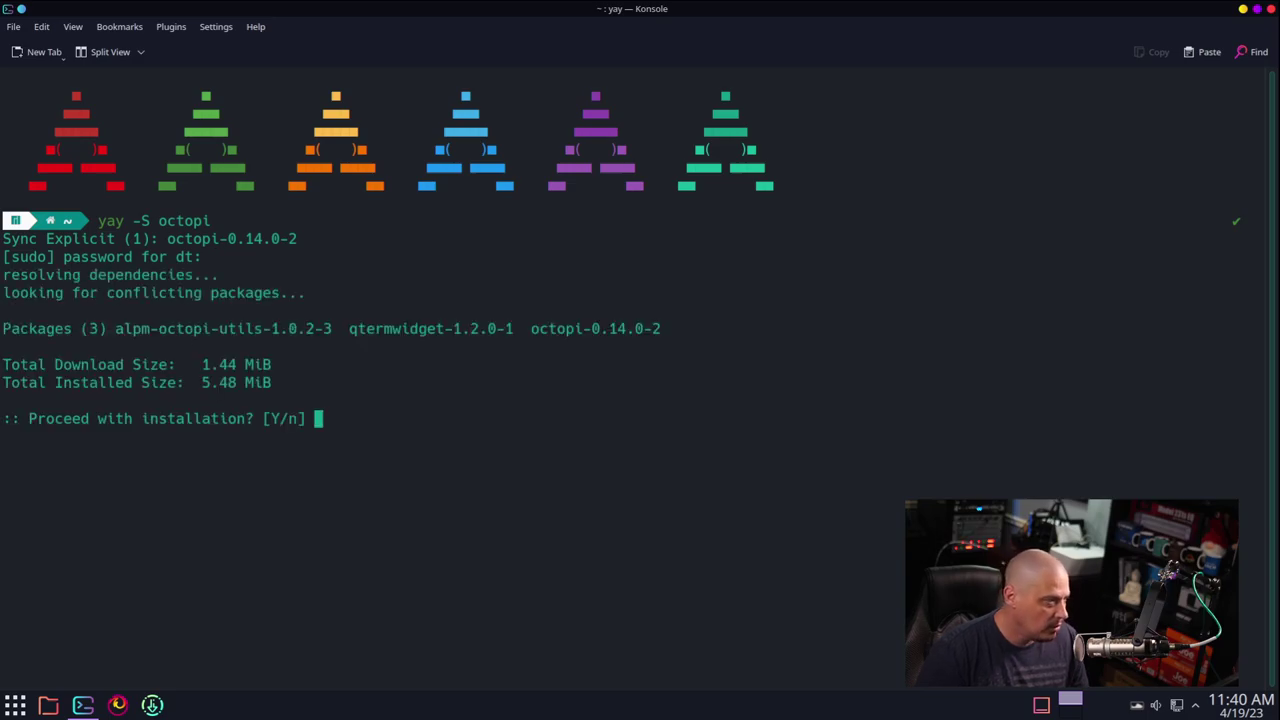
{"action": "key", "text": "Return"}
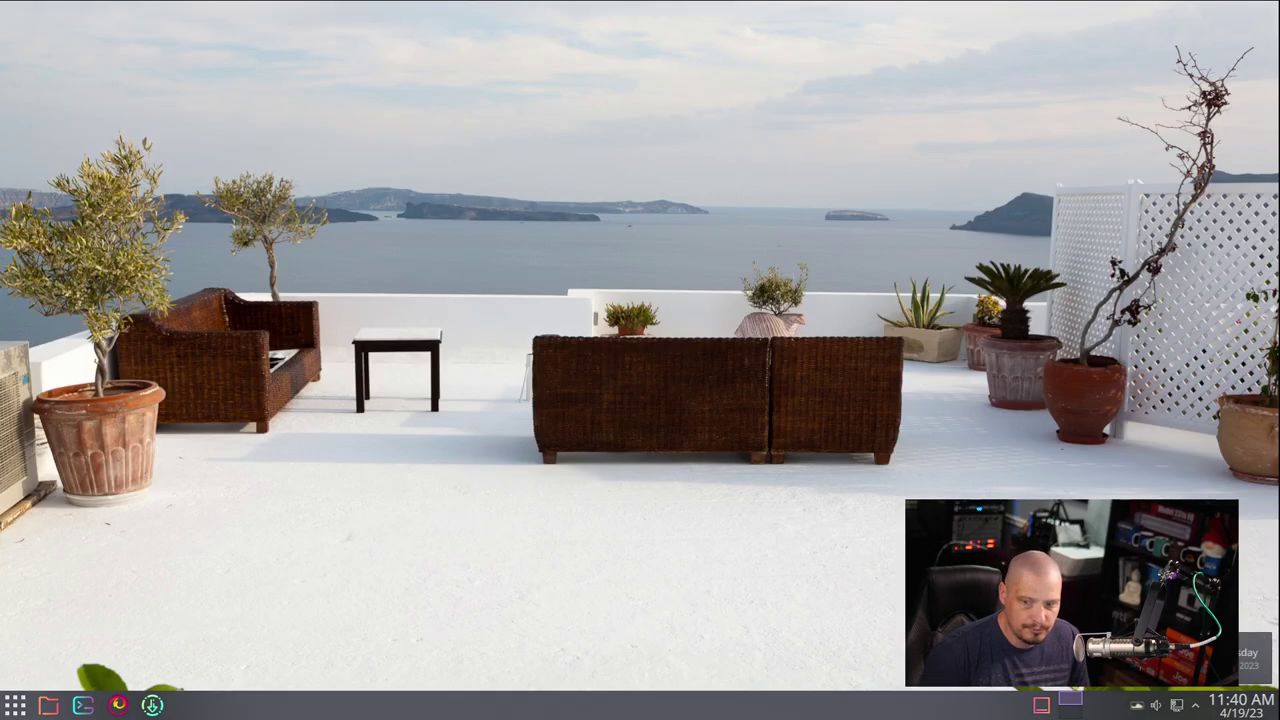
- Search the desktop's command runner for "octo" and launch Octopi
{"action": "key", "text": "alt+space"}
{"action": "type", "text": "octo"}
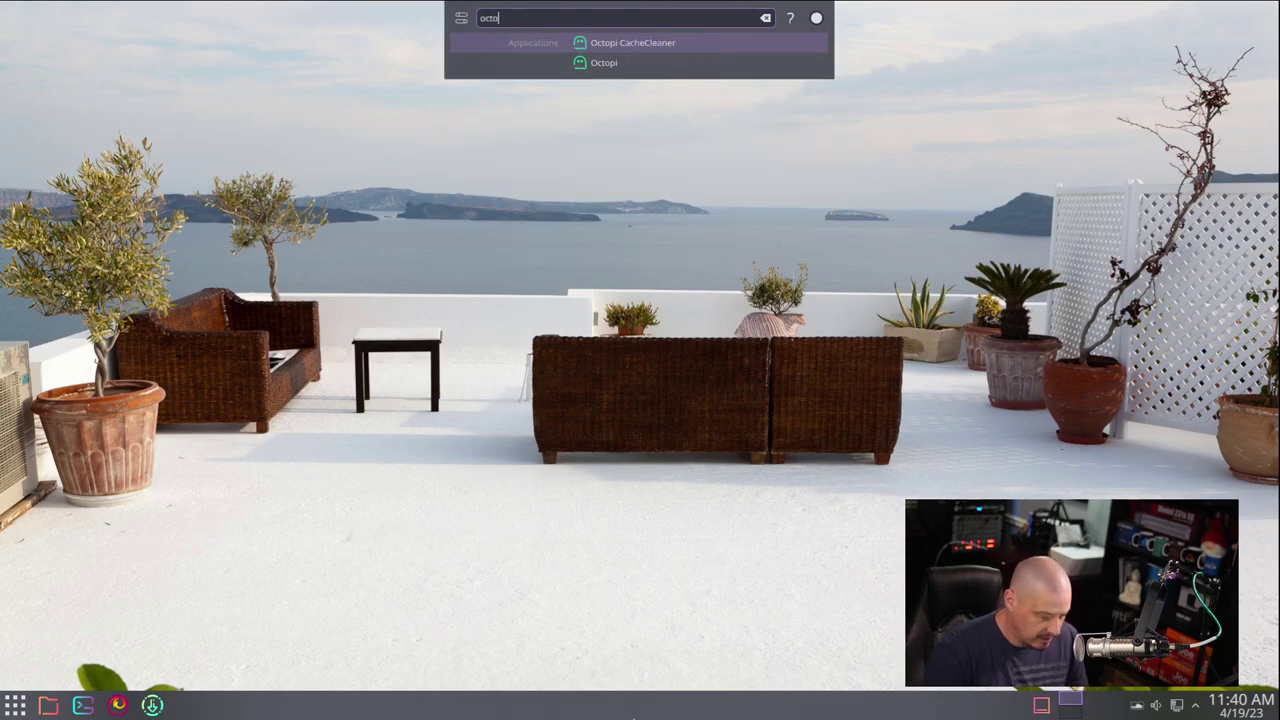
{"action": "key", "text": "Down"}
{"action": "key", "text": "Return"}
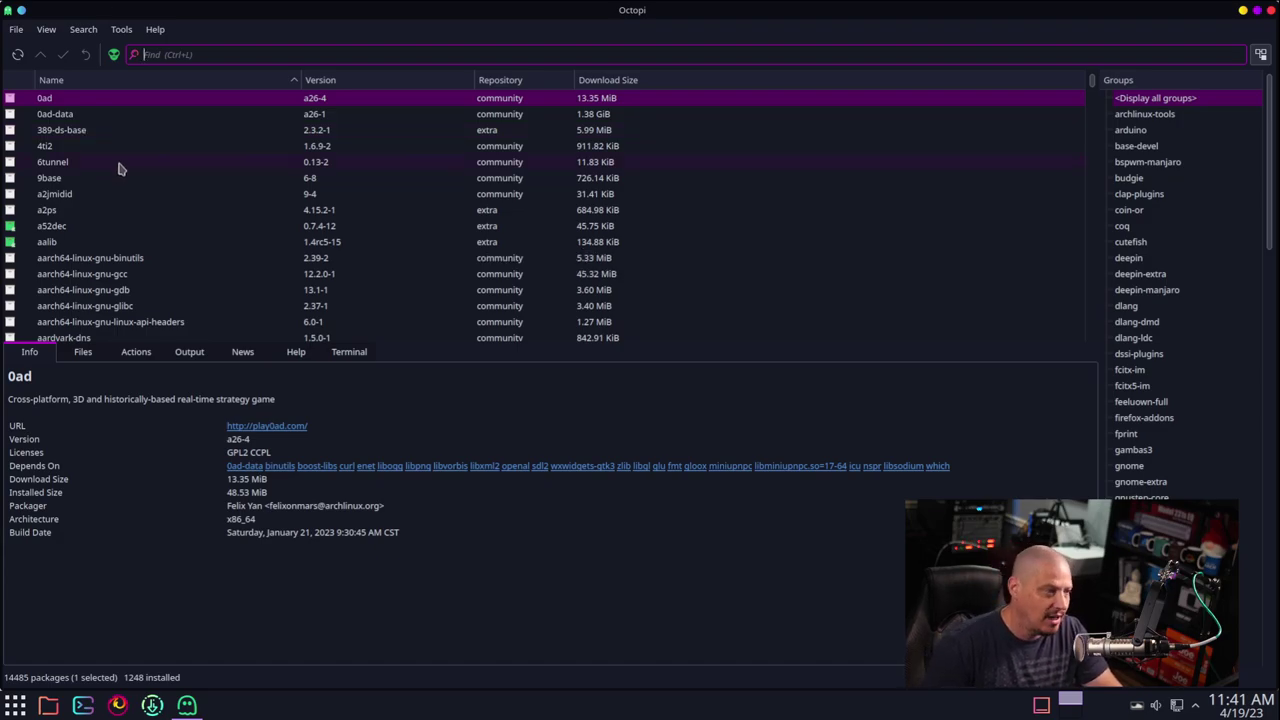
- Browse Octopi's package list, search it for htop, and clear the search
{"action": "scroll", "coordinate": [127, 220], "scroll_direction": "down", "scroll_amount": 8}
{"action": "scroll", "coordinate": [127, 230], "scroll_direction": "down", "scroll_amount": 3}
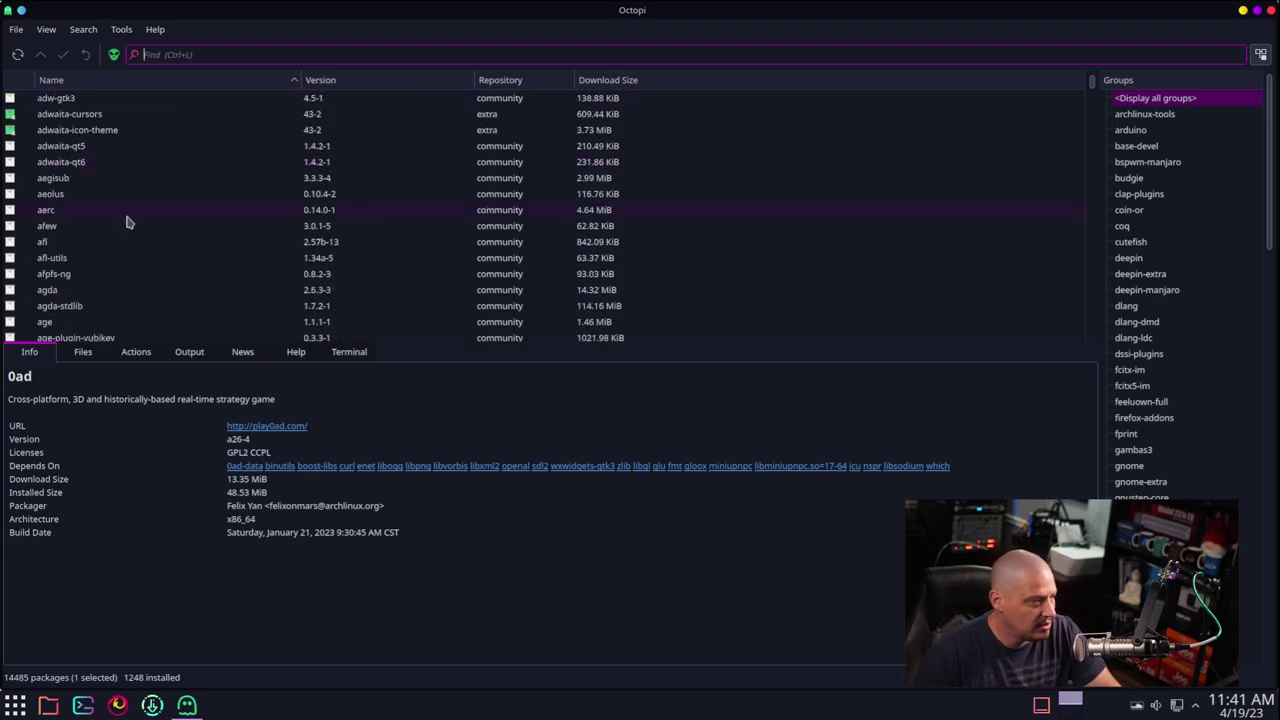
{"action": "scroll", "coordinate": [126, 220], "scroll_direction": "up", "scroll_amount": 11}
{"action": "left_click", "coordinate": [174, 56]}
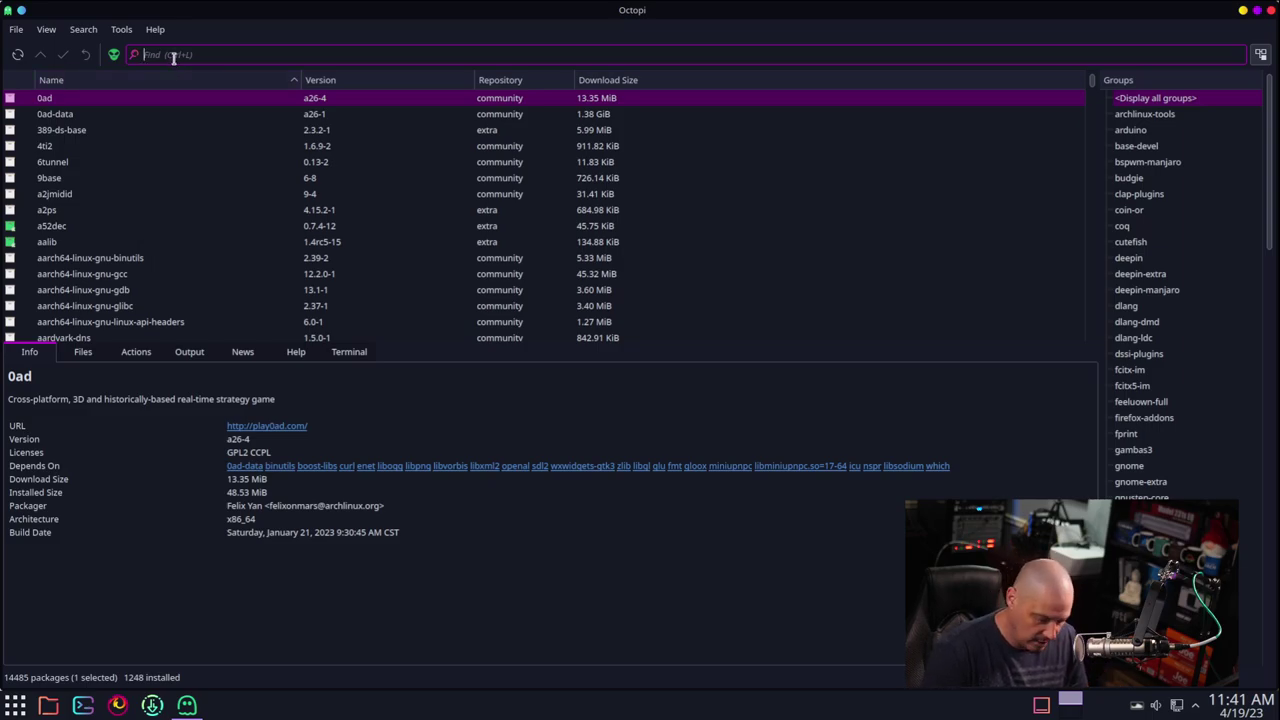
{"action": "type", "text": "htop"}
{"action": "key", "text": "BackSpace"}
{"action": "key", "text": "BackSpace"}
{"action": "key", "text": "BackSpace"}
{"action": "key", "text": "BackSpace"}
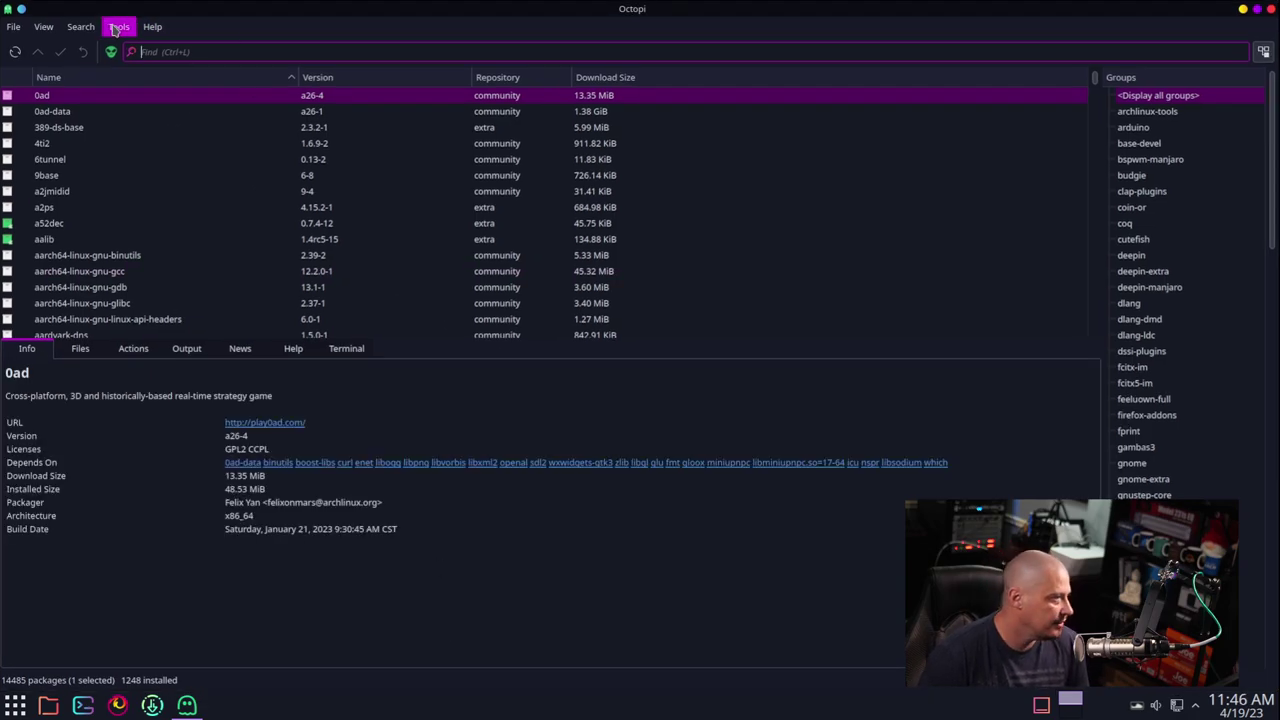
- In Octopi's options, select yay as the AUR tool and accept the settings
{"action": "left_click", "coordinate": [117, 28]}
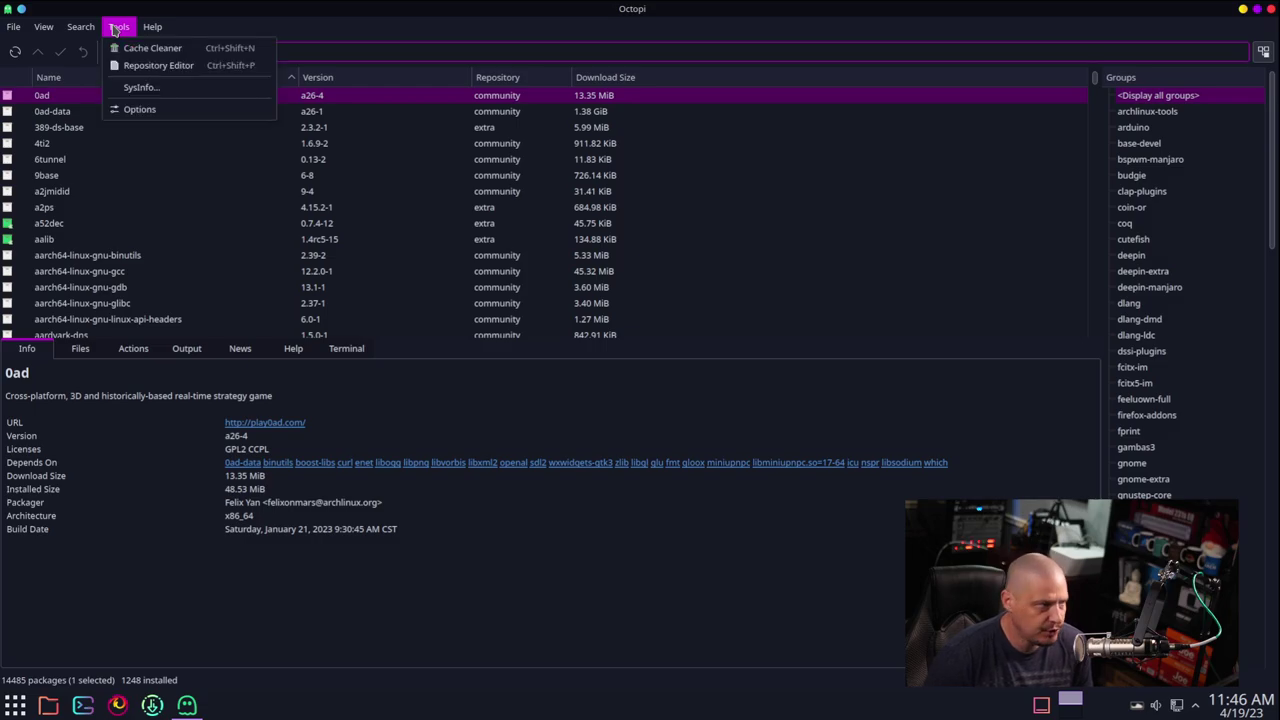
{"action": "left_click", "coordinate": [137, 110]}
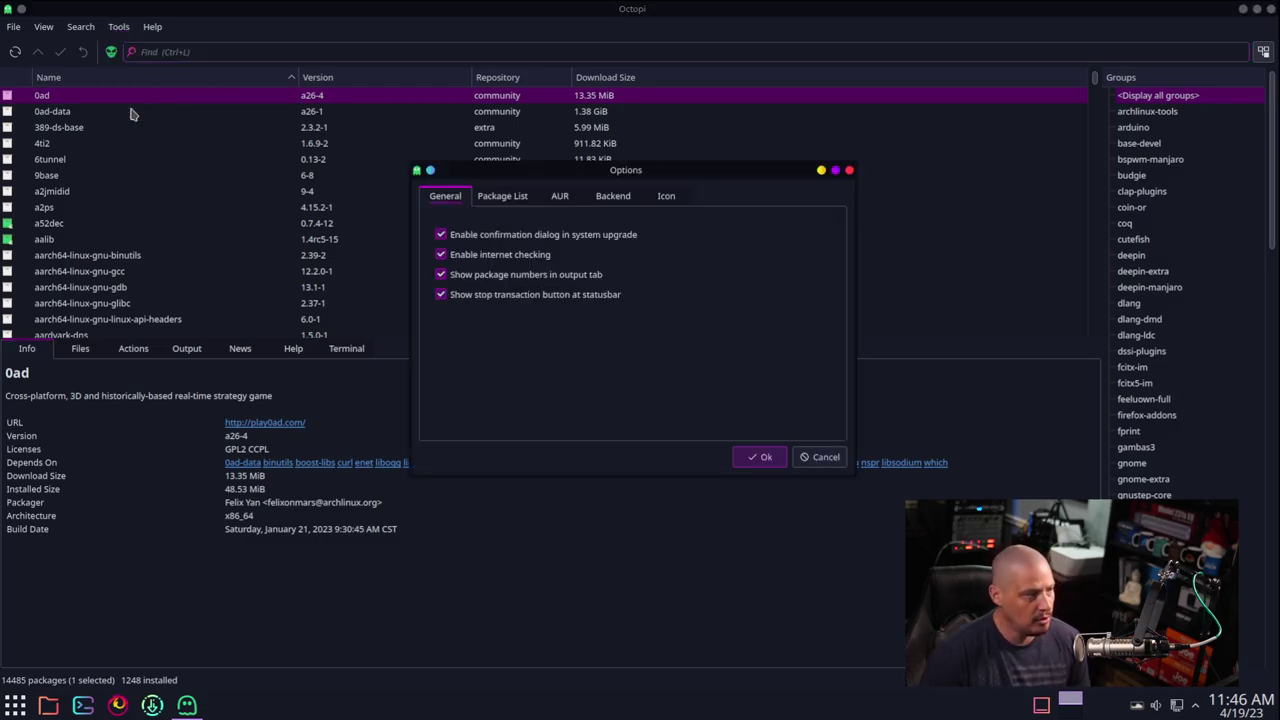
{"action": "left_click", "coordinate": [560, 197]}
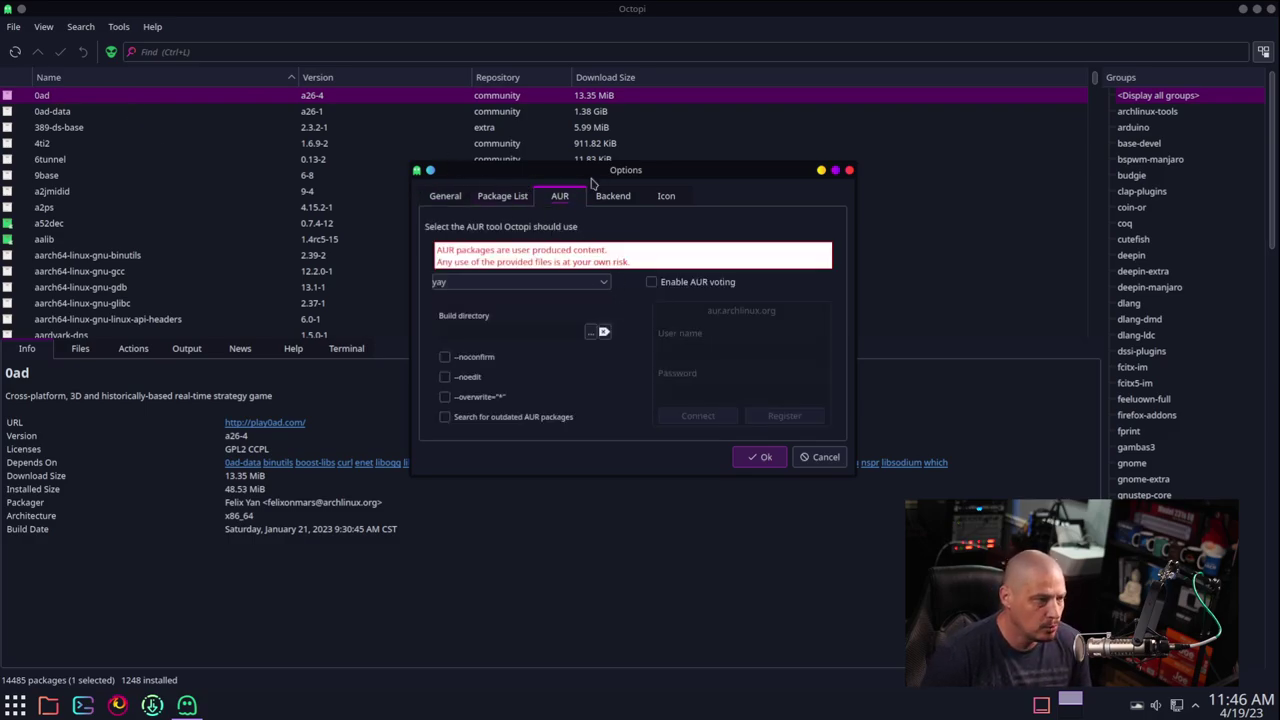
{"action": "left_click", "coordinate": [601, 286]}
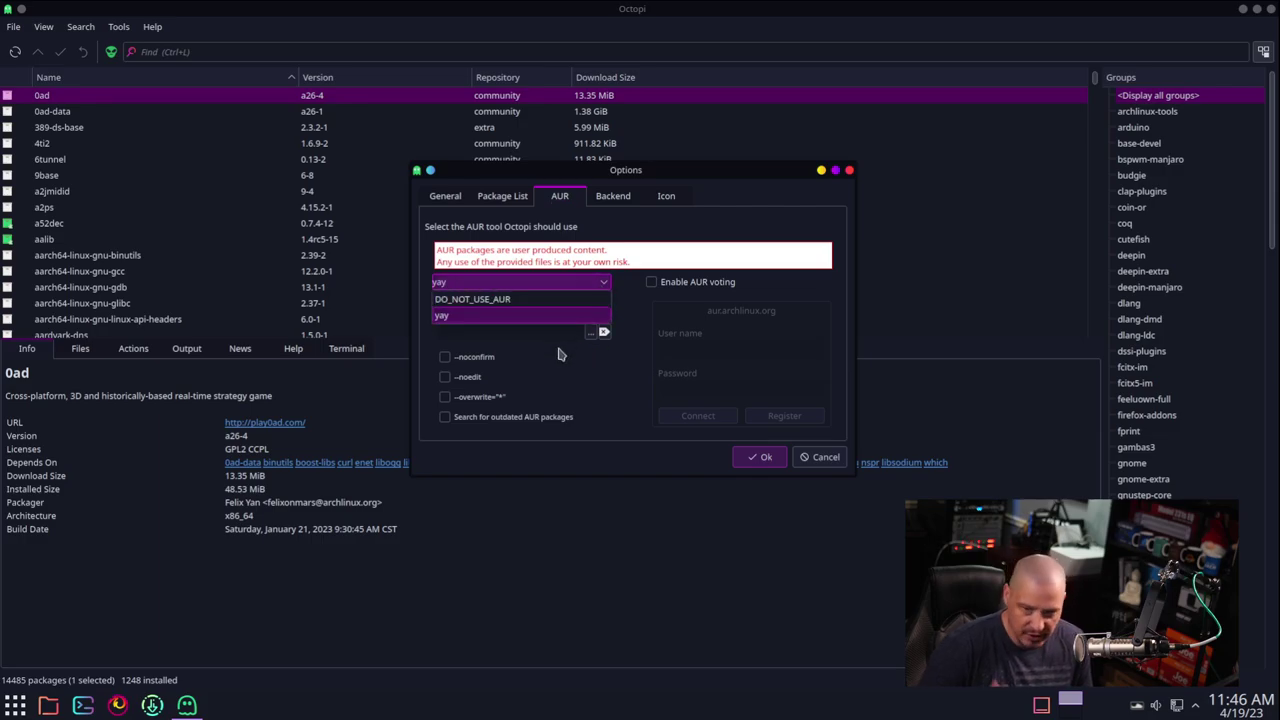
{"action": "left_click", "coordinate": [488, 316]}
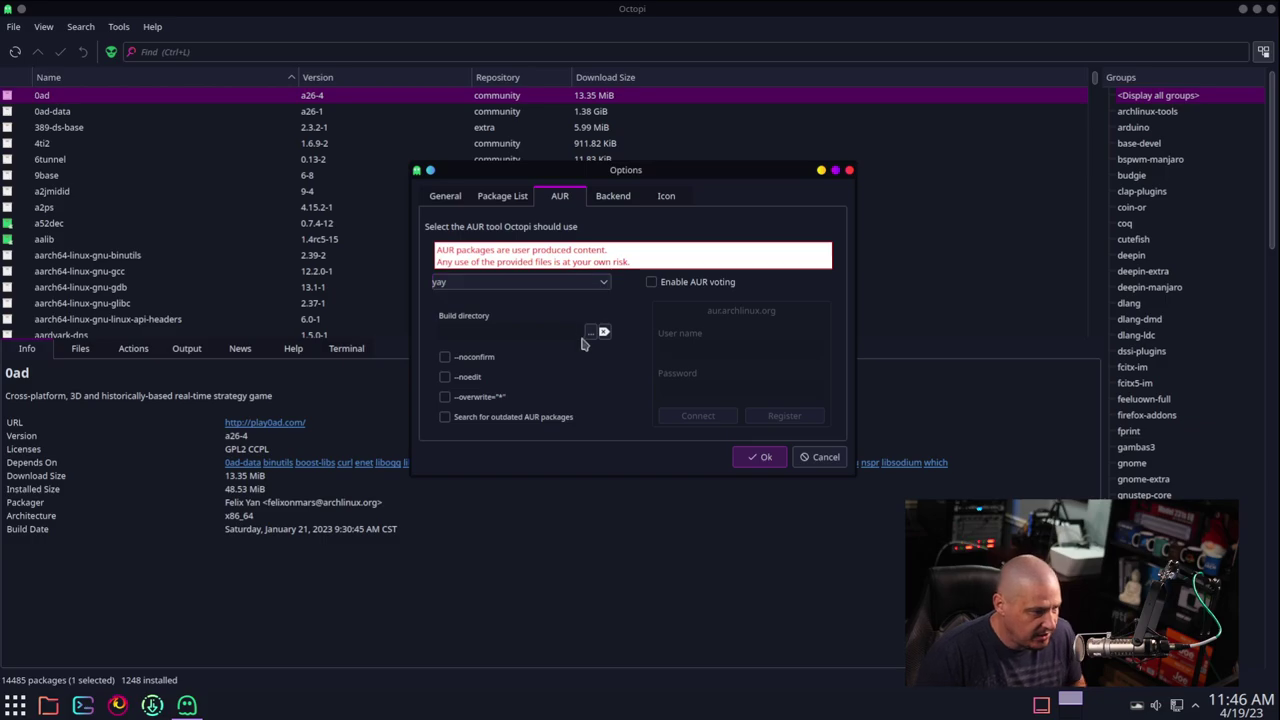
{"action": "left_click", "coordinate": [766, 457]}
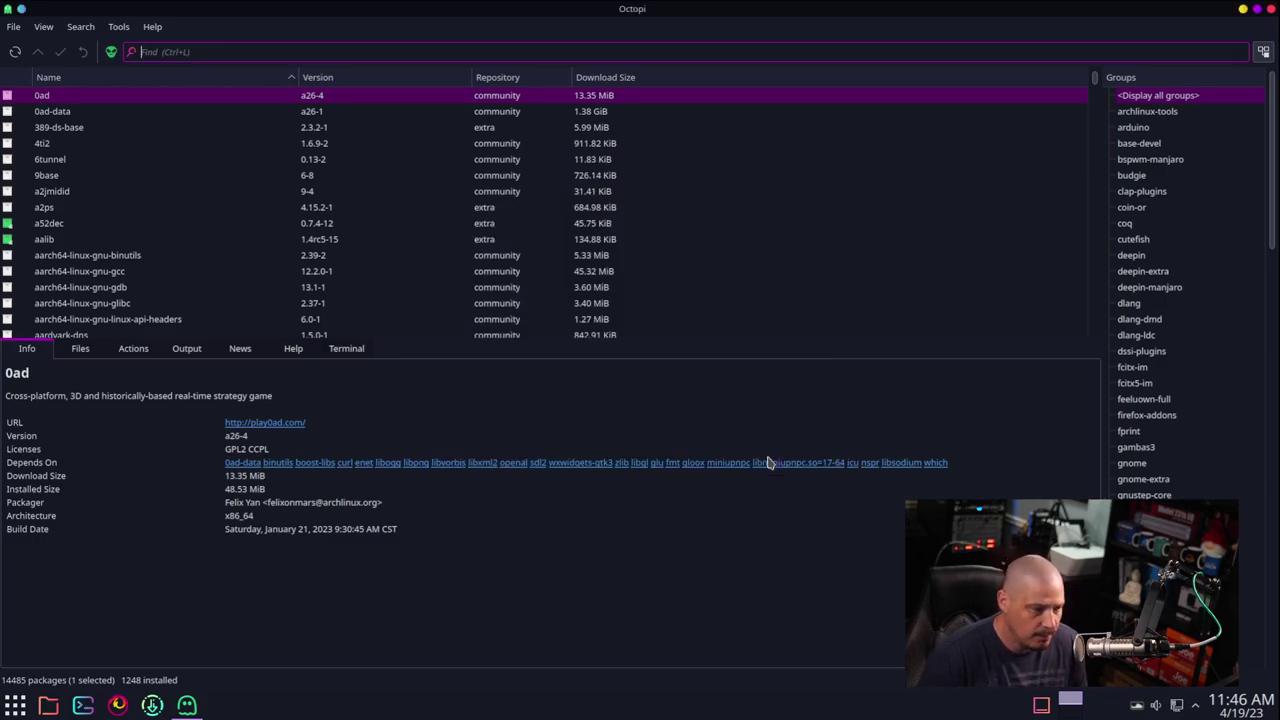
- Search for dmscripts in the package list and switch the search to the AUR
{"action": "left_click", "coordinate": [209, 52]}
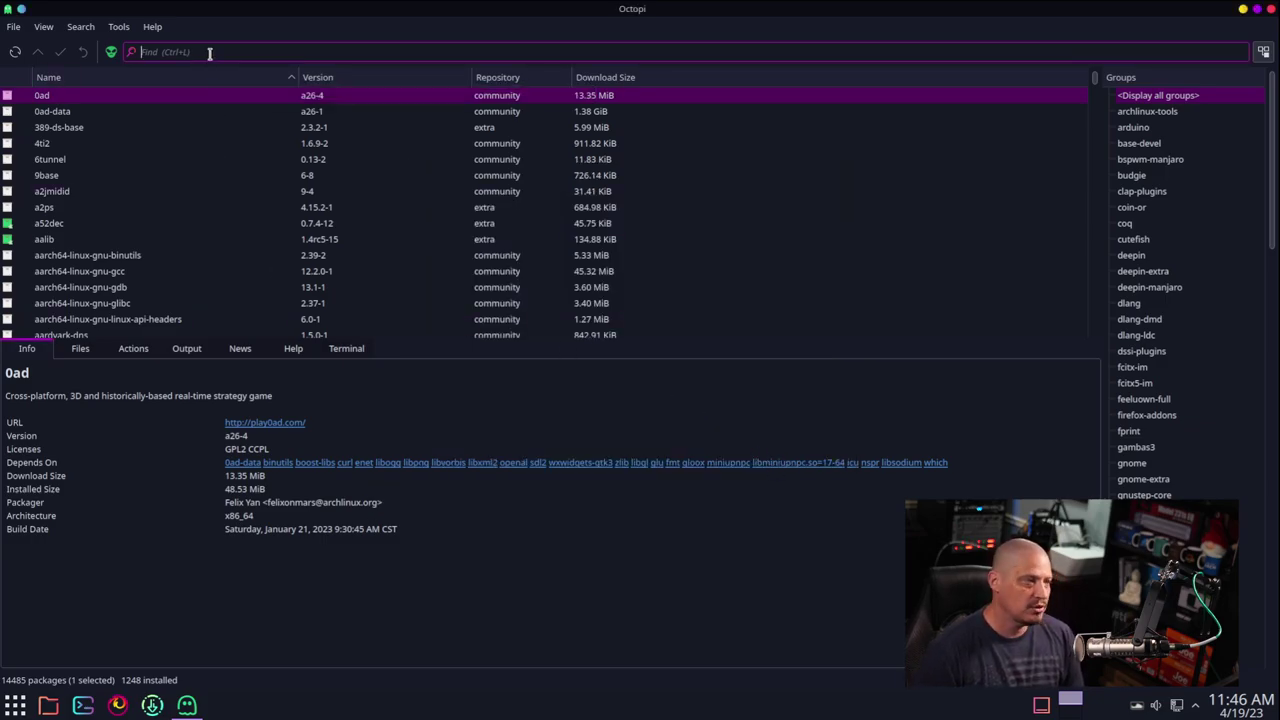
{"action": "type", "text": "dmscripts"}
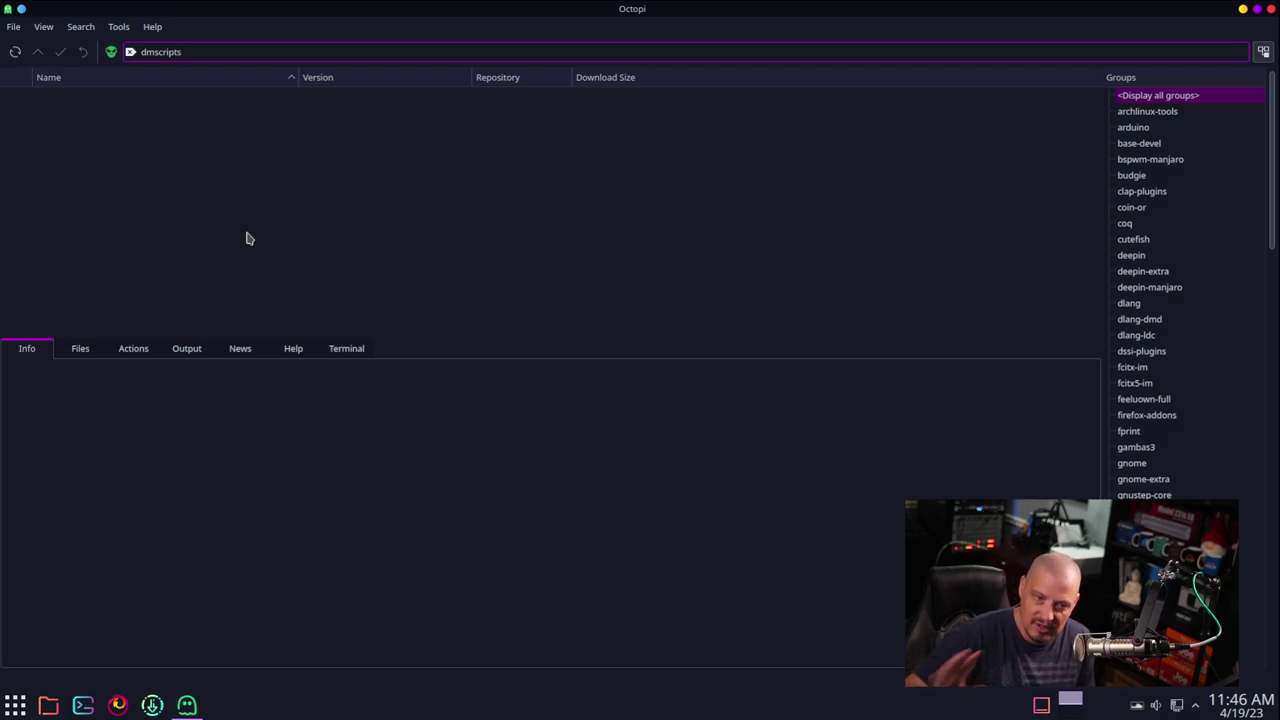
{"action": "left_click", "coordinate": [112, 58]}
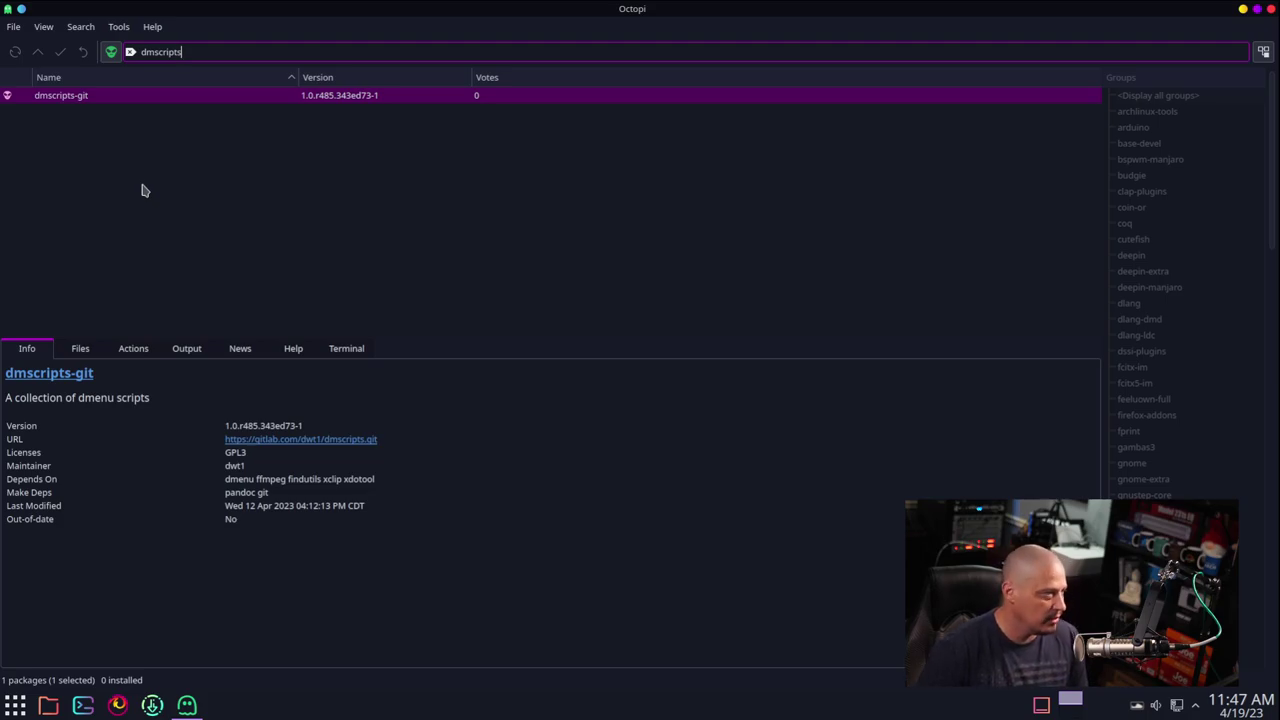
- Clear the dmscripts search and quit Octopi
{"action": "key", "text": "BackSpace"}
{"action": "key", "text": "BackSpace"}
{"action": "key", "text": "BackSpace"}
{"action": "key", "text": "BackSpace"}
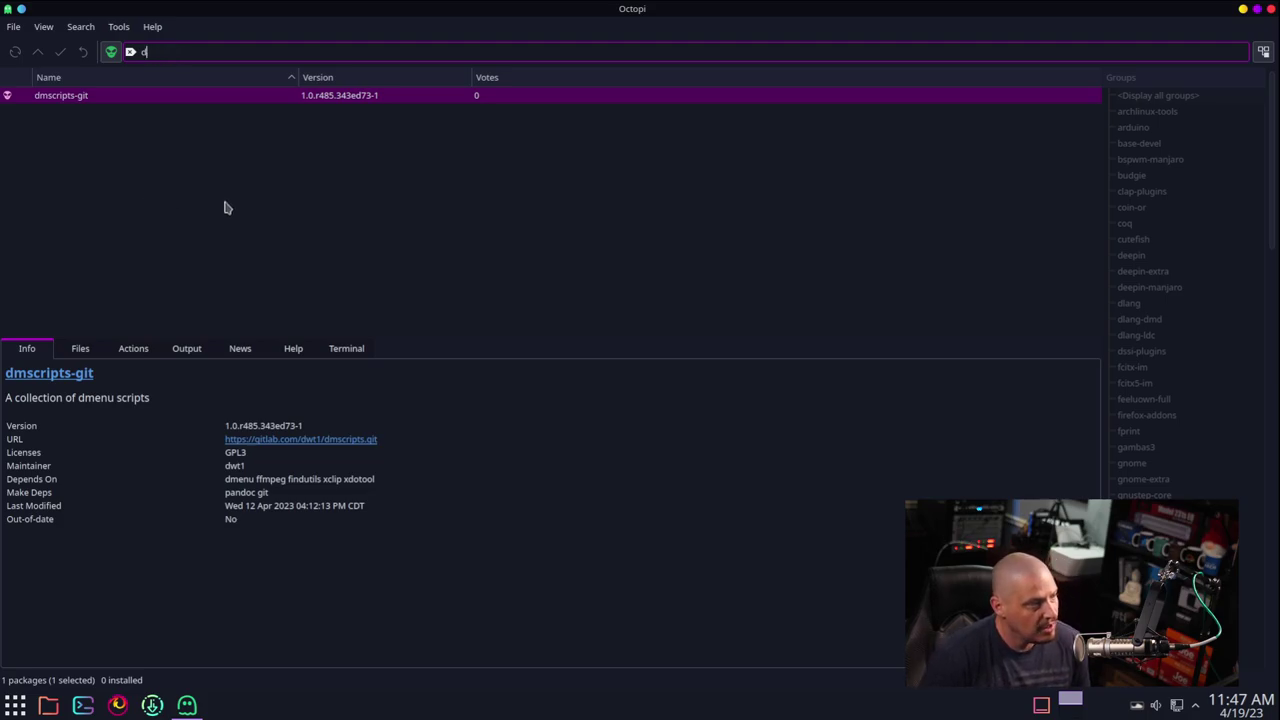
{"action": "key", "text": "BackSpace"}
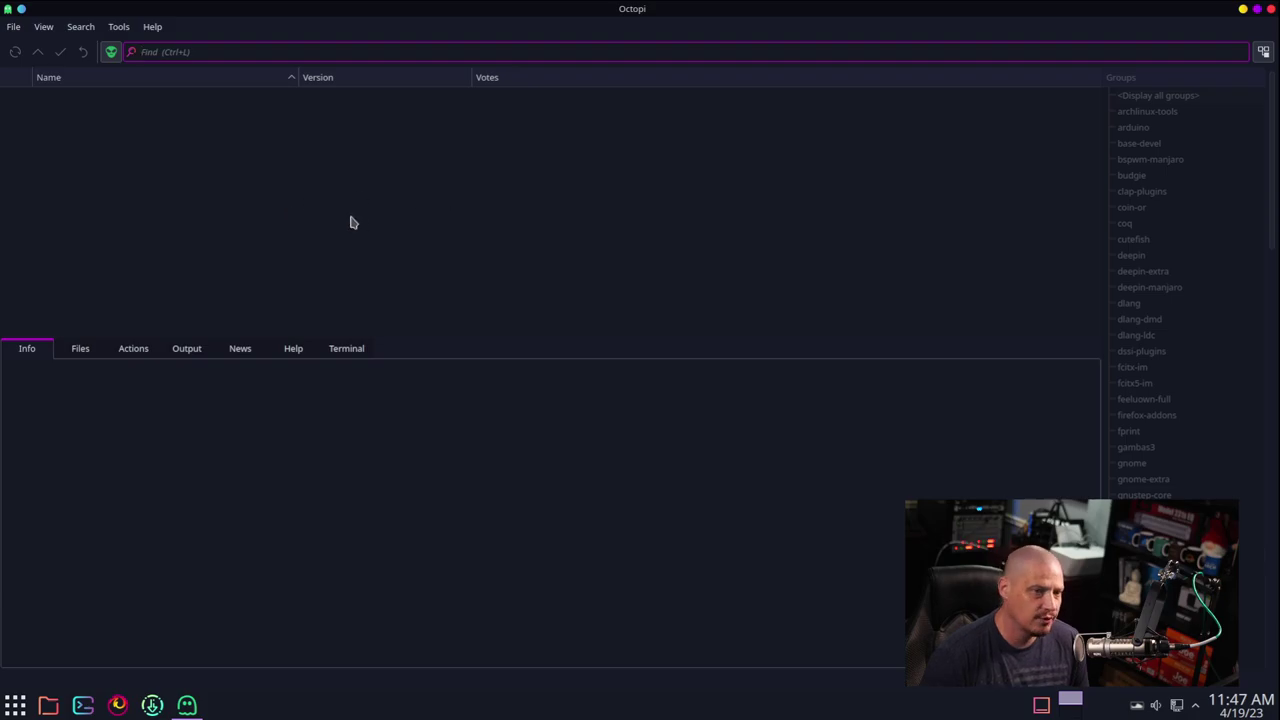
{"action": "key", "text": "ctrl+q"}
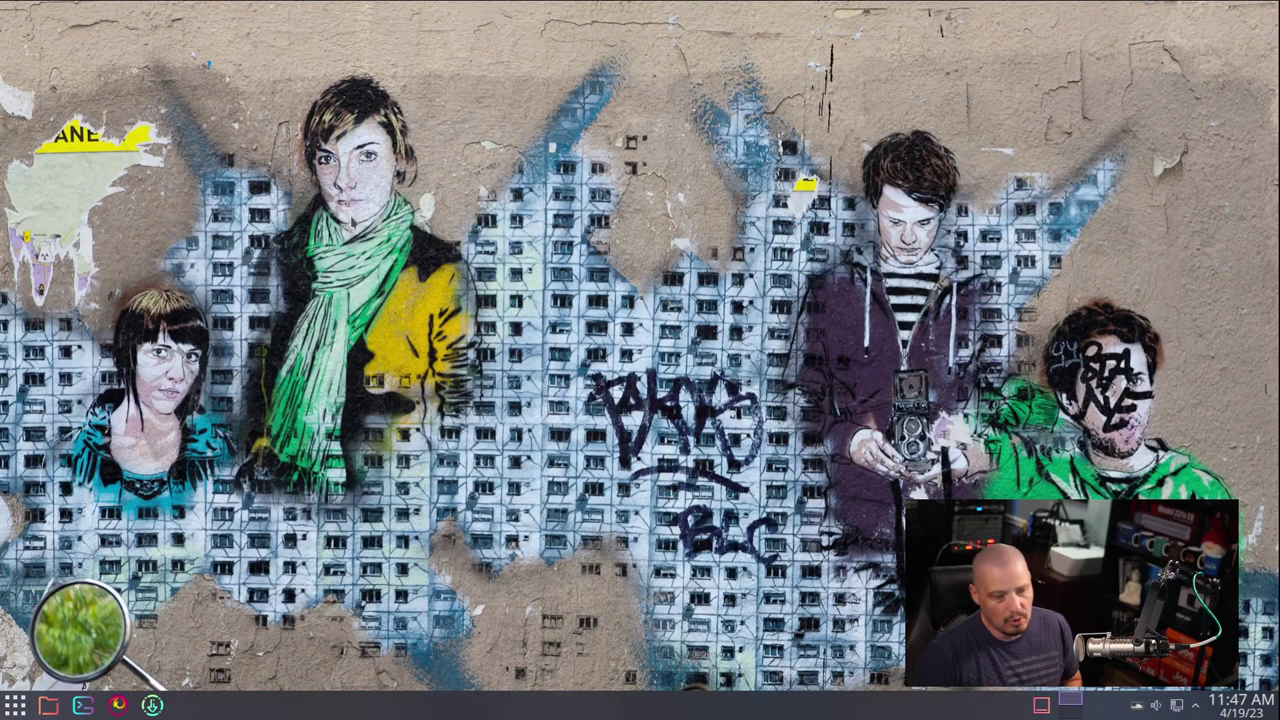